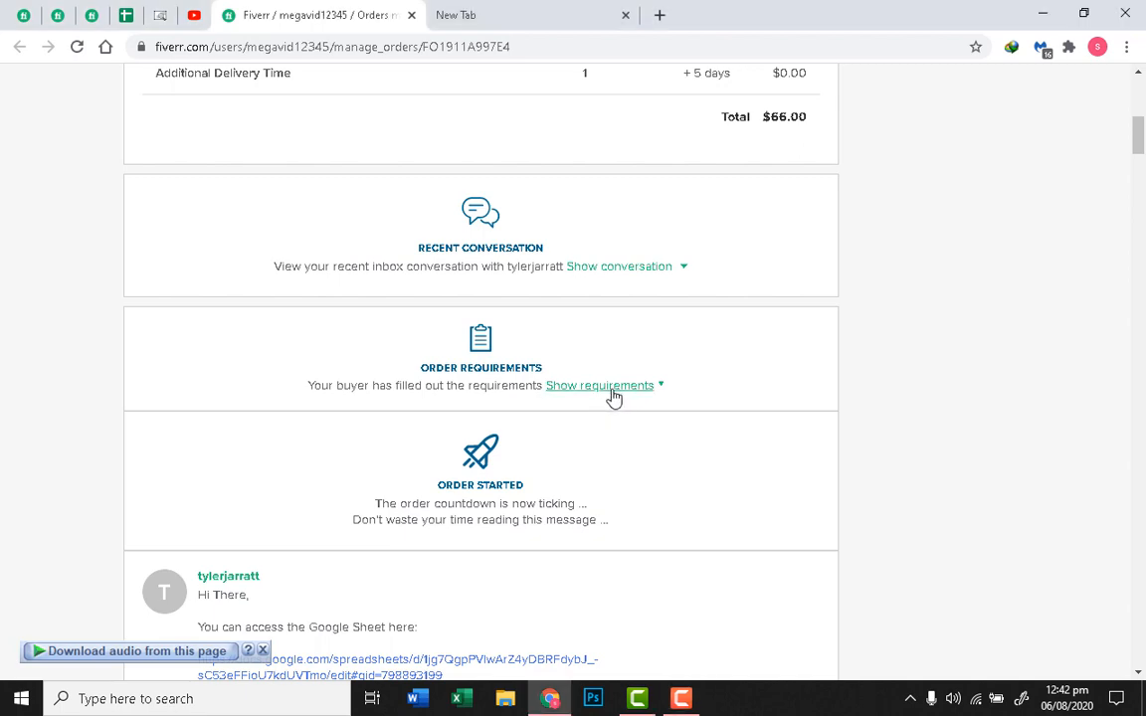
Step: Expand the buyer's order requirements on the Fiverr order page
click(605, 388)
scroll(775, 328, down, 3)
scroll(644, 354, up, 1)
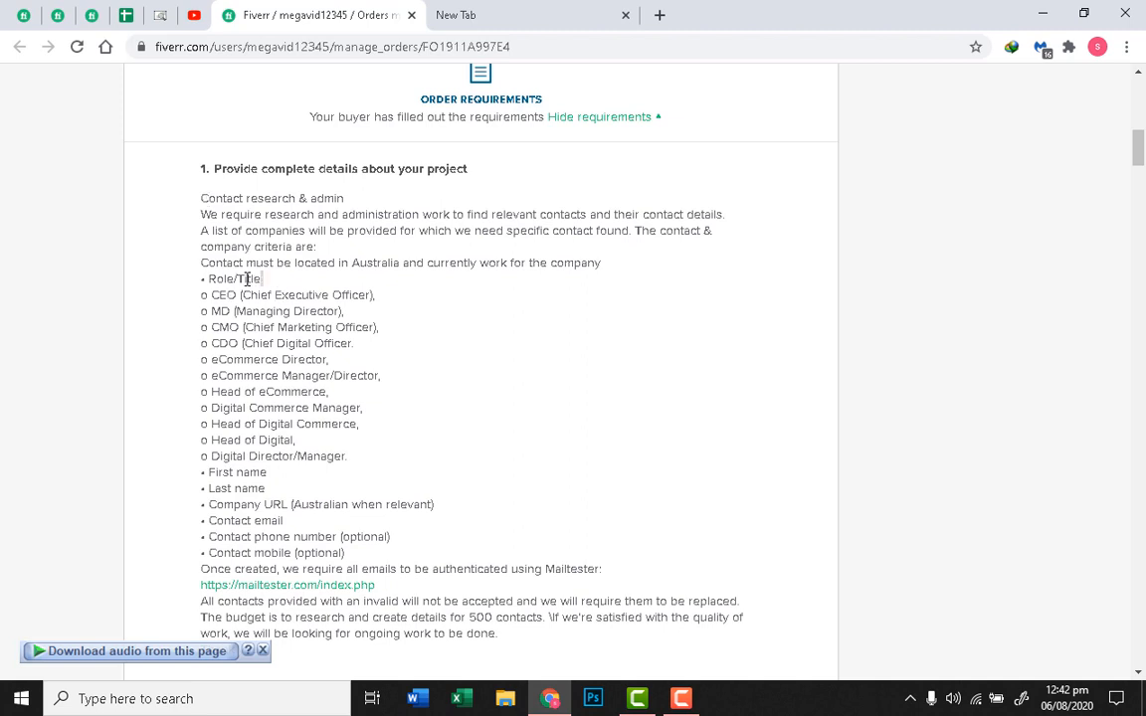
Step: Read the required role titles: CEO, Managing Director, Chief Digital Officer, eCommerce Director
drag(265, 279, 210, 279)
click(306, 308)
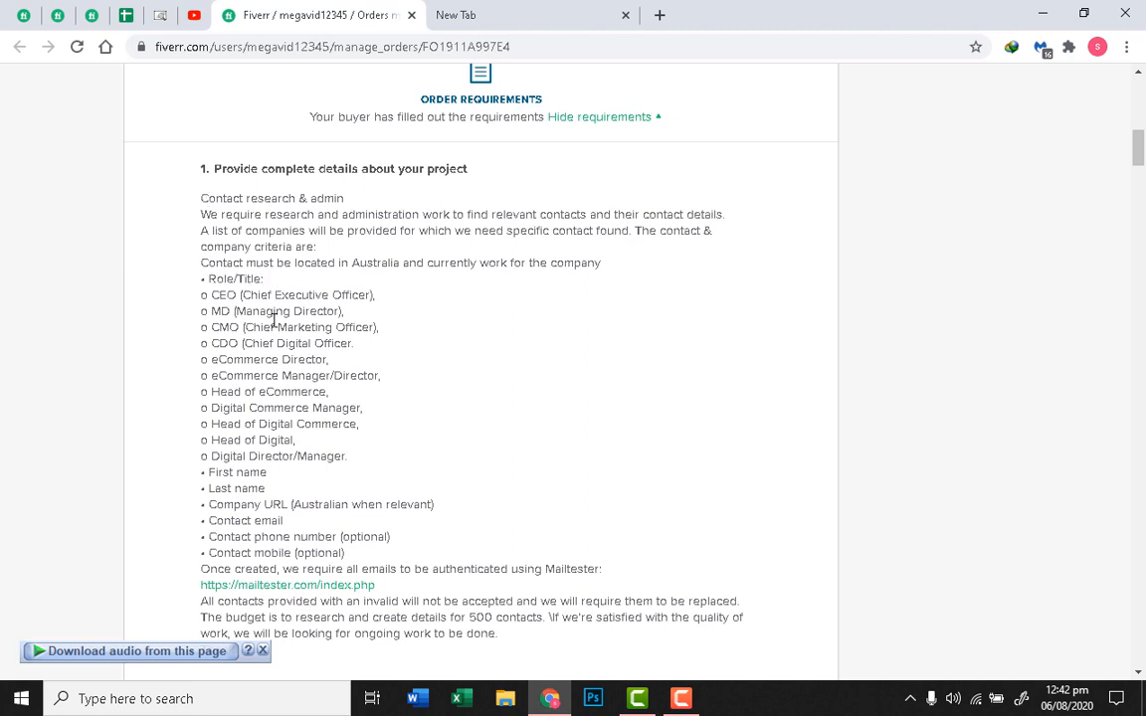
double_click(215, 296)
drag(236, 311, 350, 322)
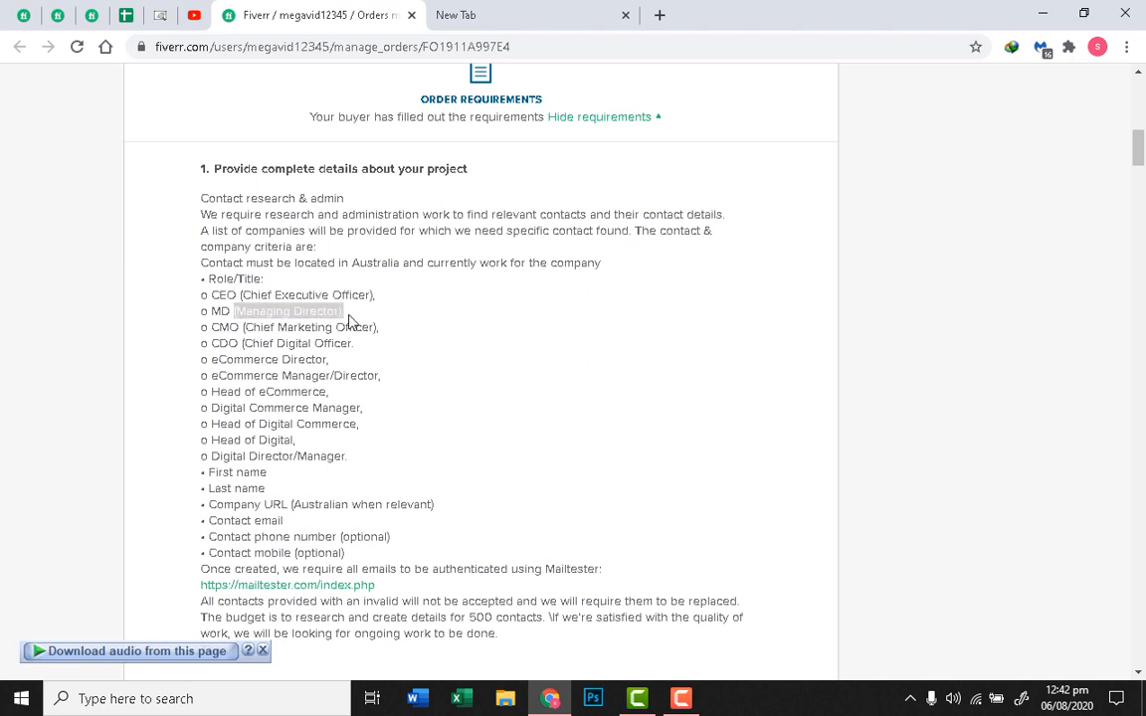
click(231, 346)
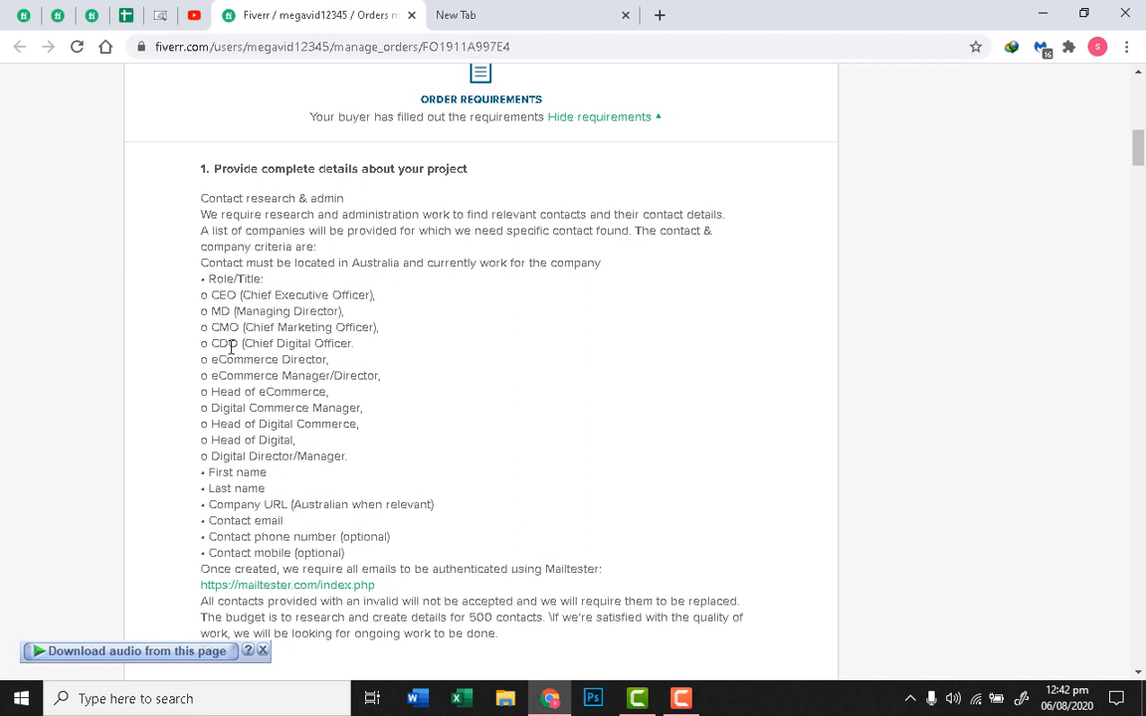
drag(242, 344, 354, 344)
click(338, 370)
drag(211, 360, 348, 363)
click(350, 394)
Step: Load the google.com home page in the blank new tab
click(532, 13)
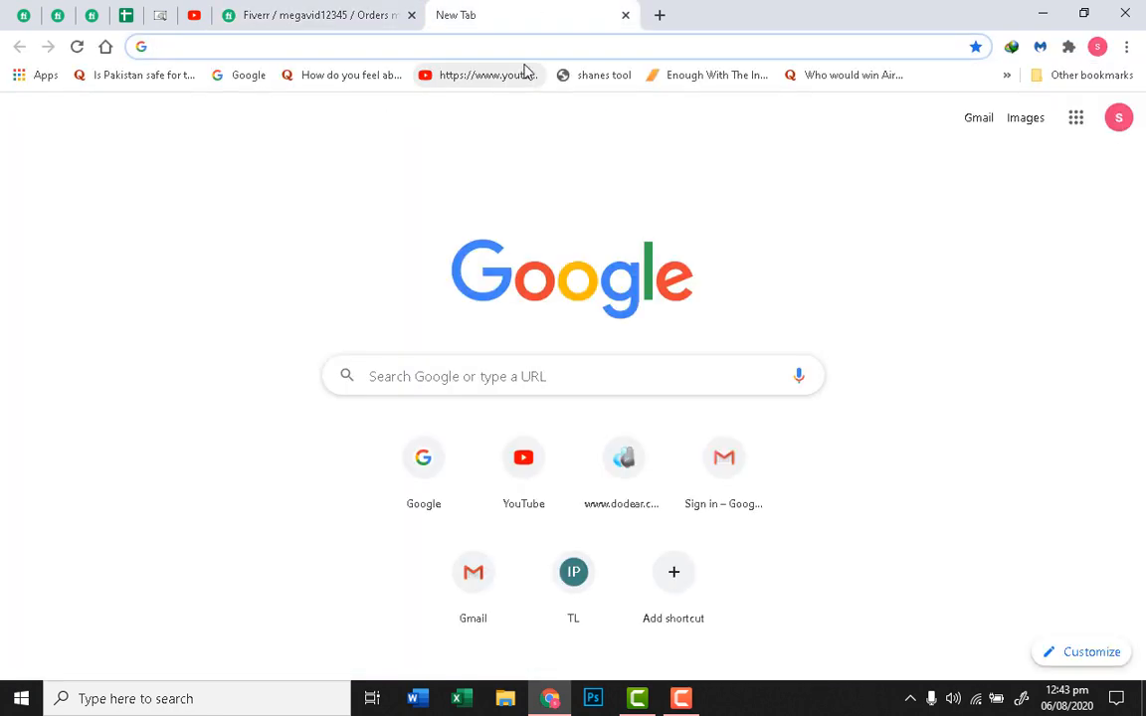
text(googl)
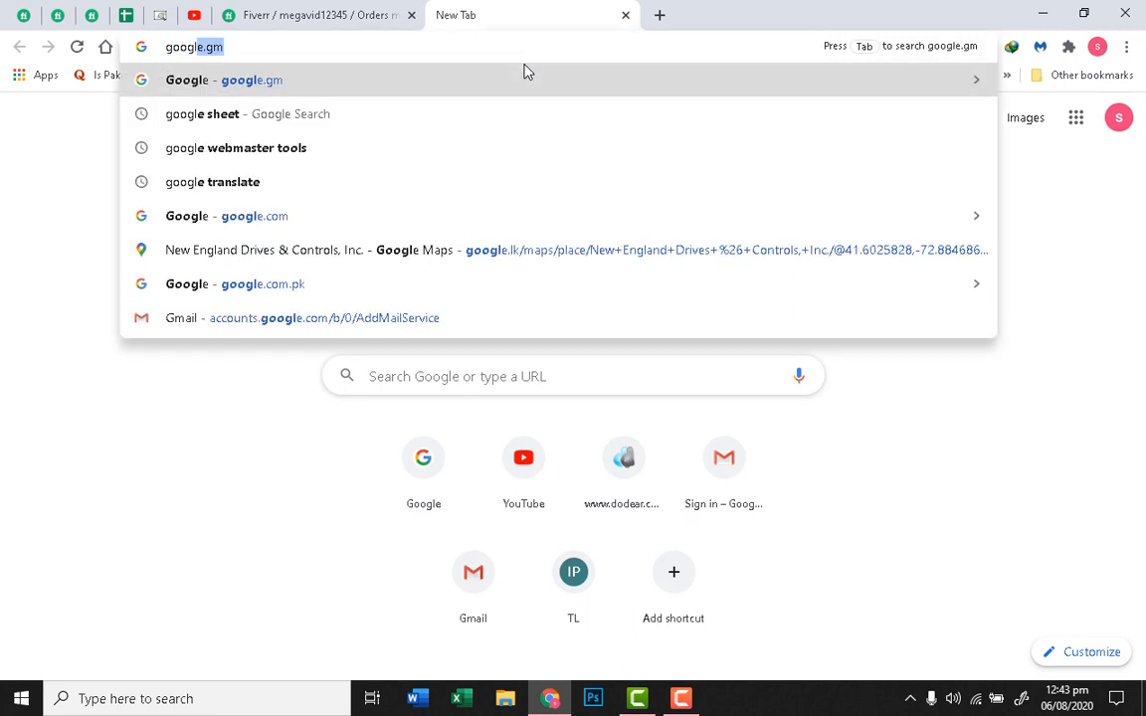
text(e sheet)
key(Down)
key(Down)
key(Down)
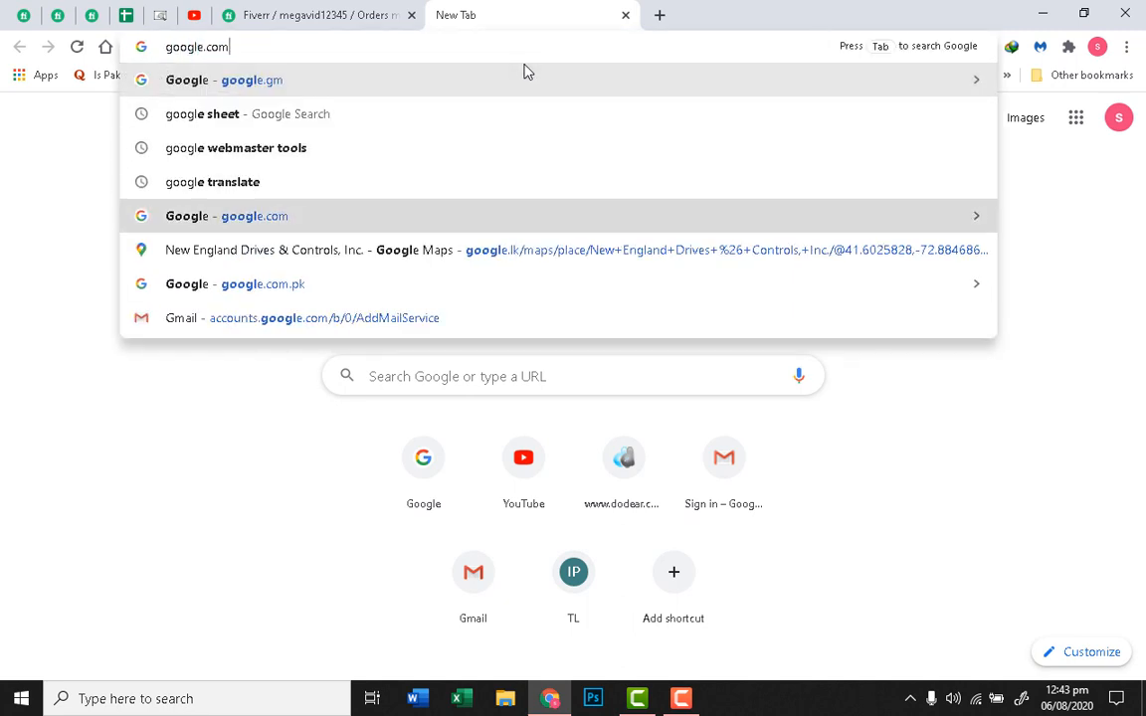
key(Return)
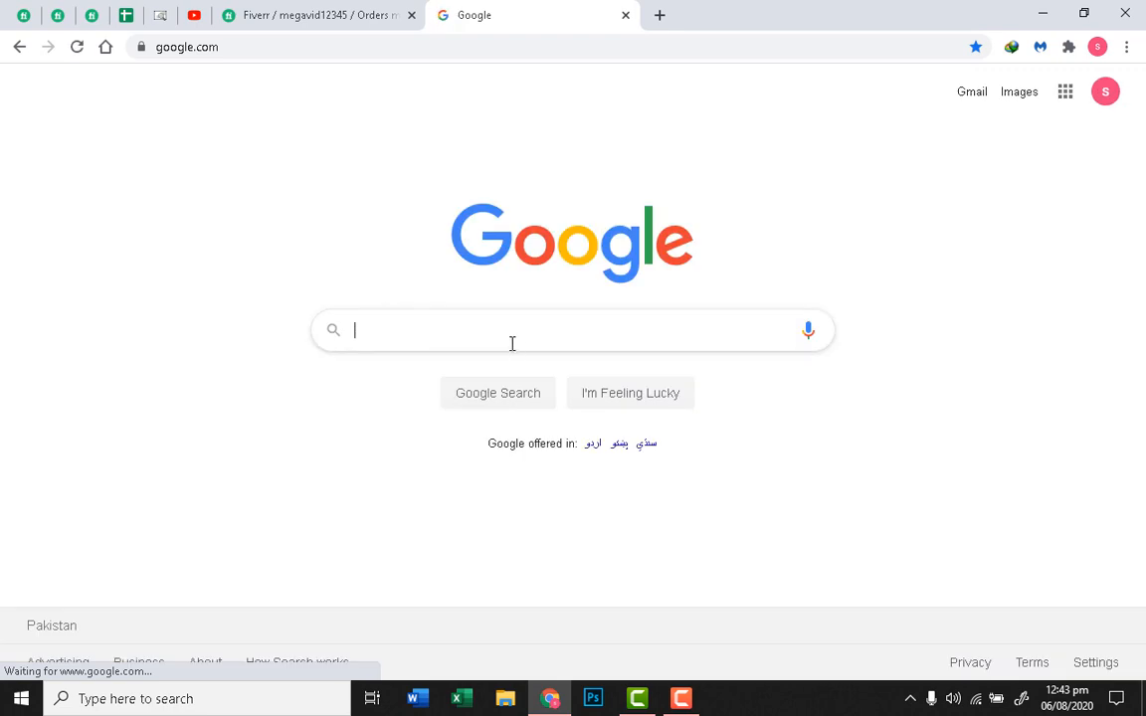
Step: Search Google for 'email extractor chrome'
click(510, 337)
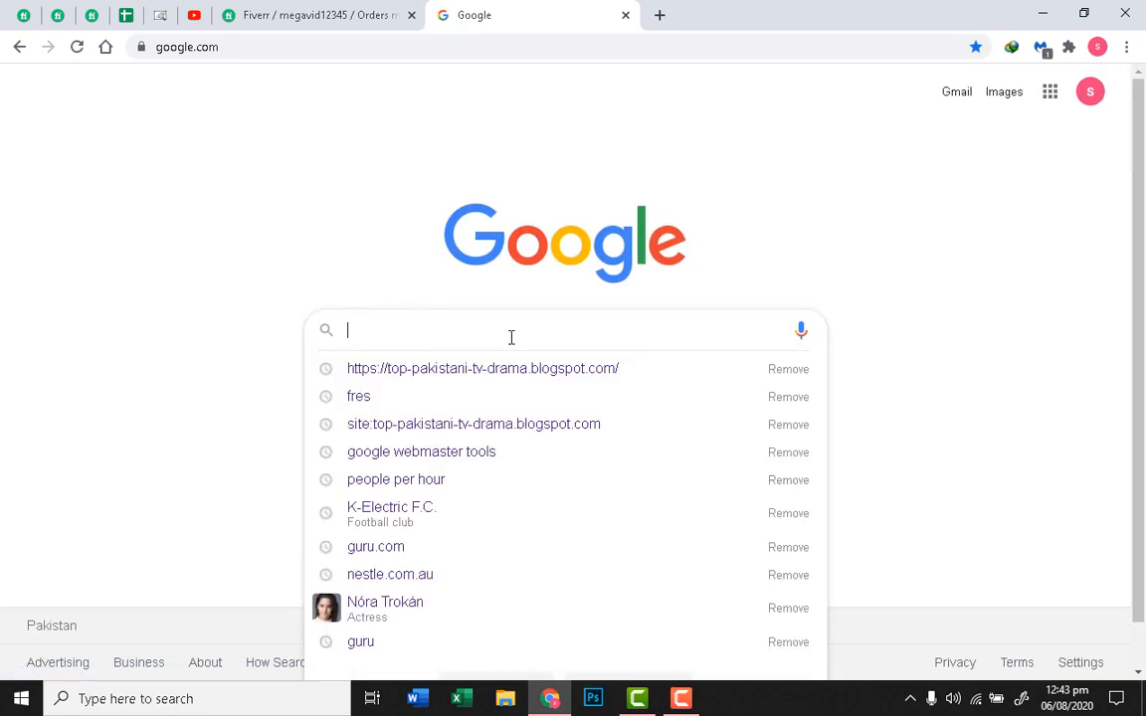
text(exma)
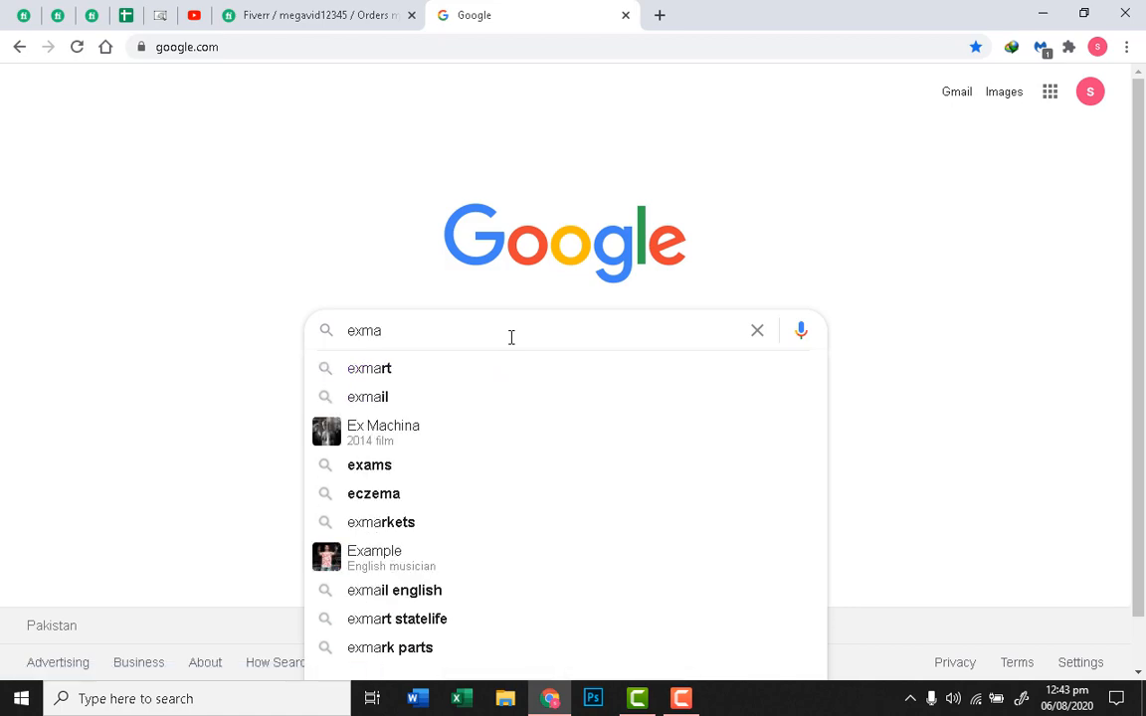
key(BackSpace)
key(BackSpace)
key(BackSpace)
text(mail)
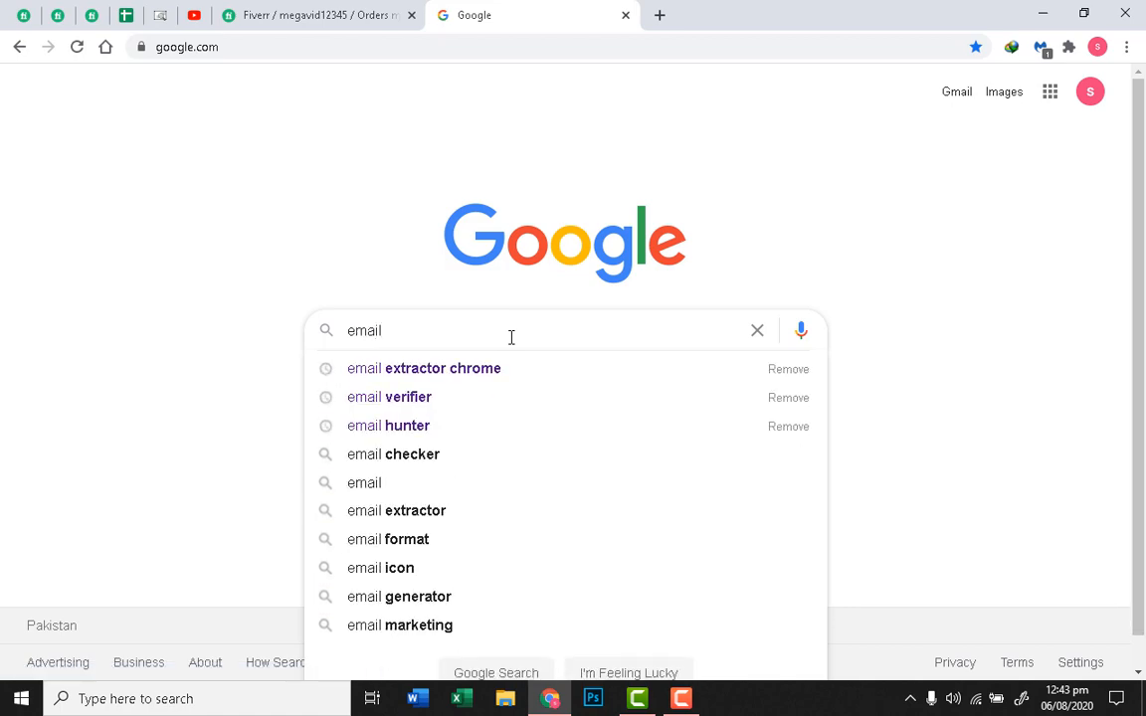
key(Down)
key(Return)
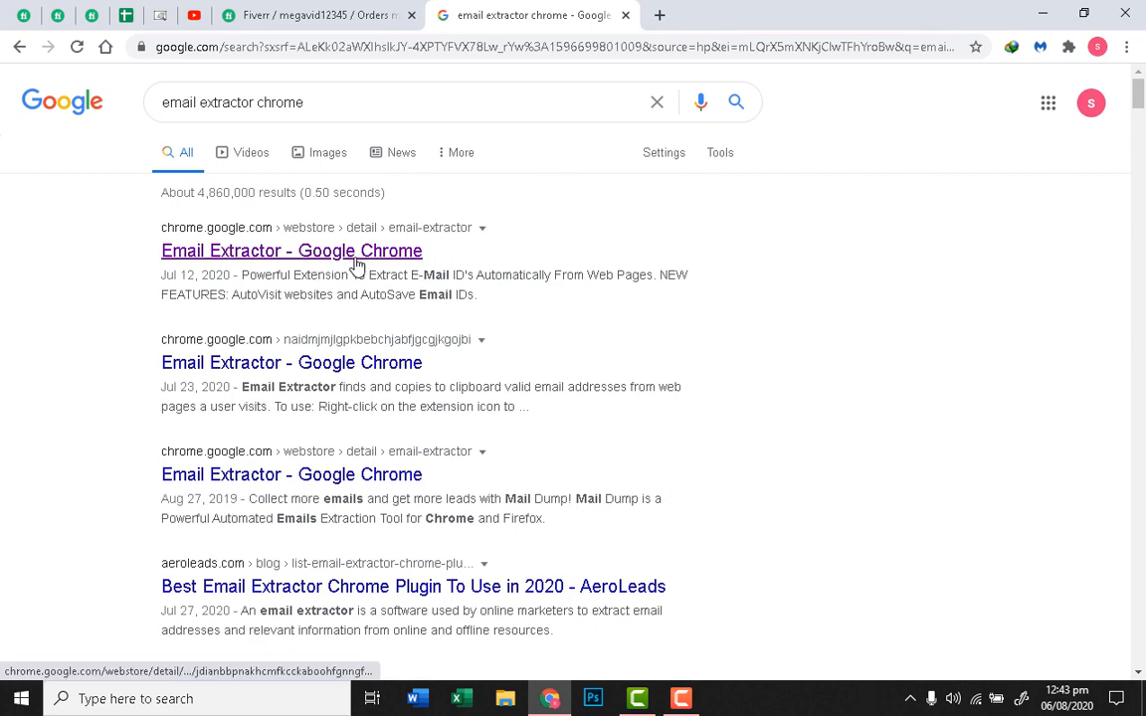
Step: Open the Email Extractor Chrome Web Store listing and enable the extension
click(357, 261)
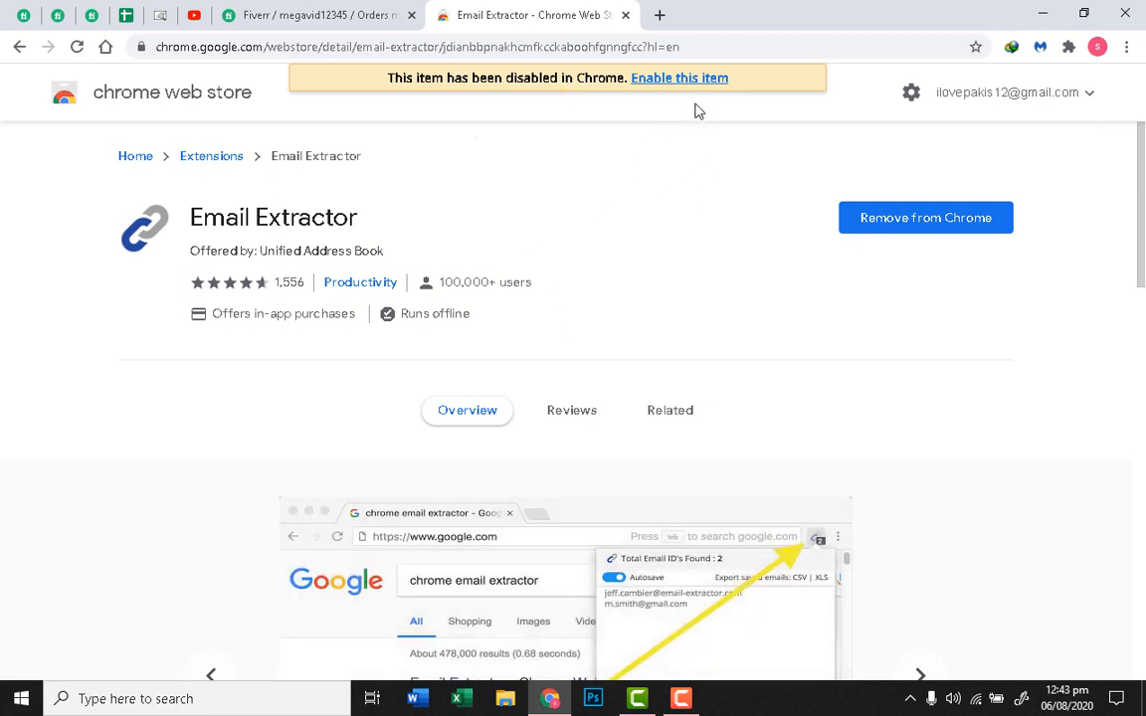
click(671, 79)
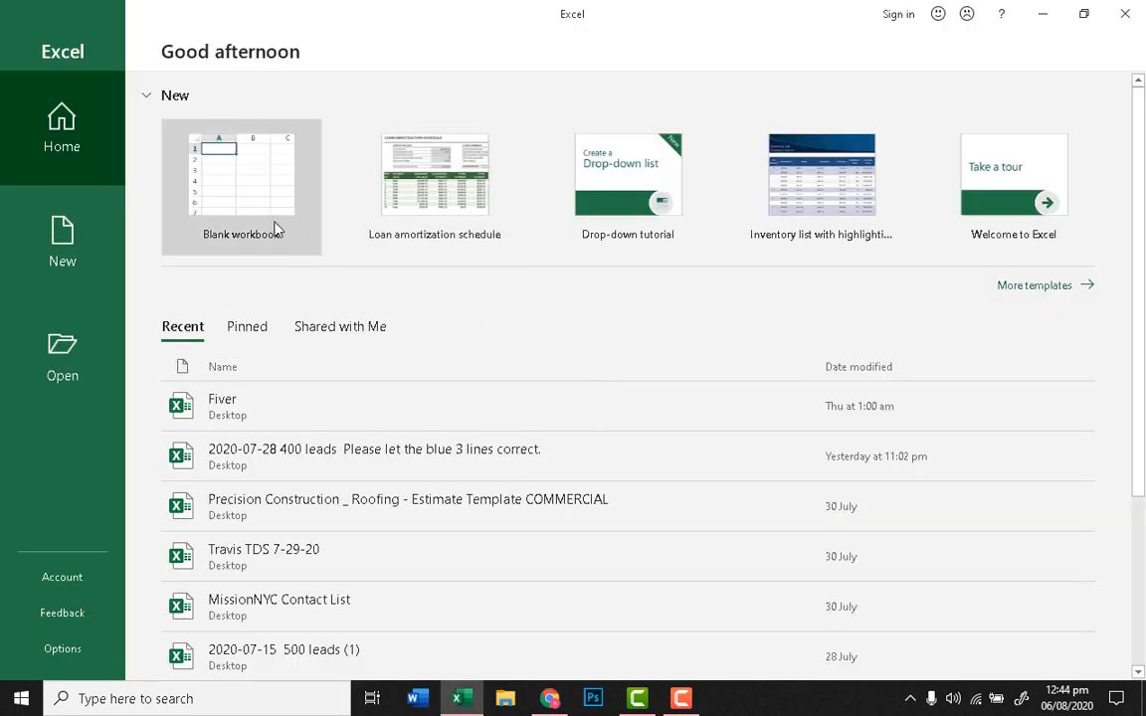
Step: Create a blank workbook, discard the recovered files, and select cell A1
click(276, 230)
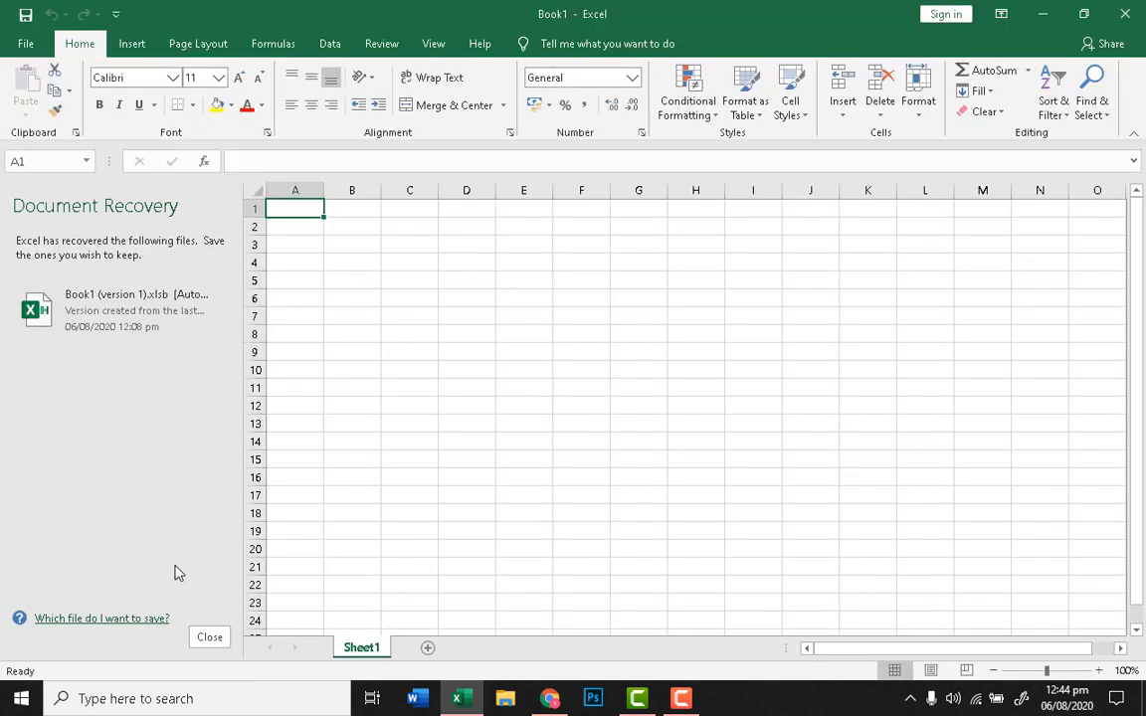
click(210, 637)
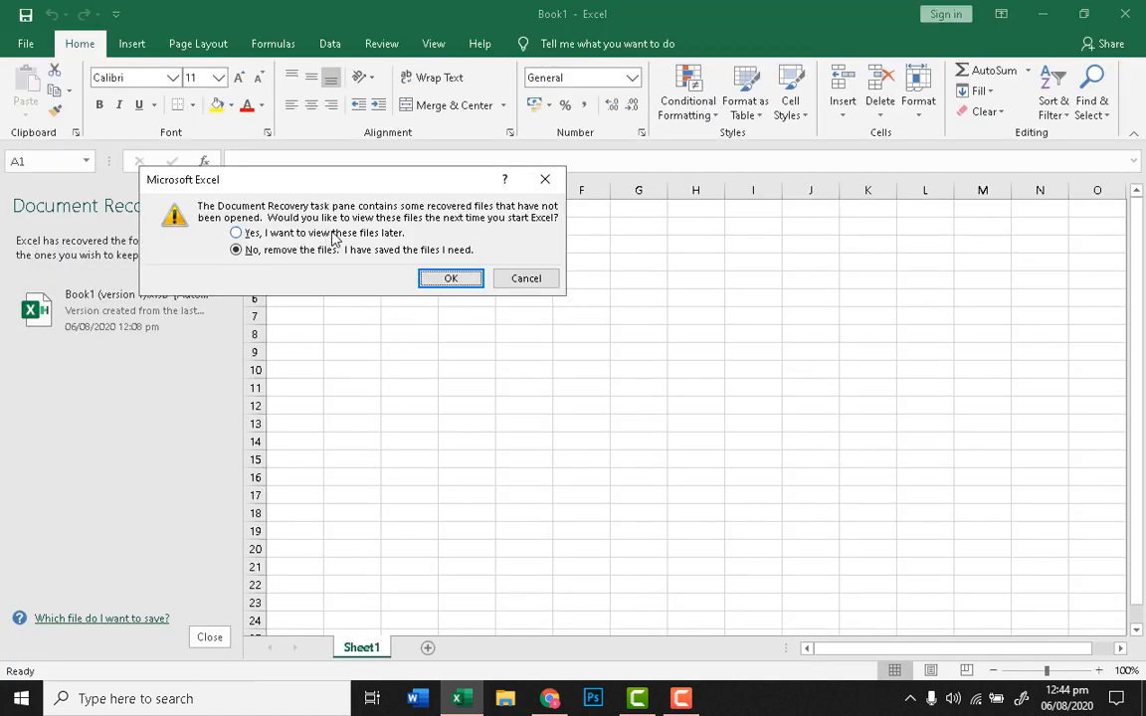
click(474, 279)
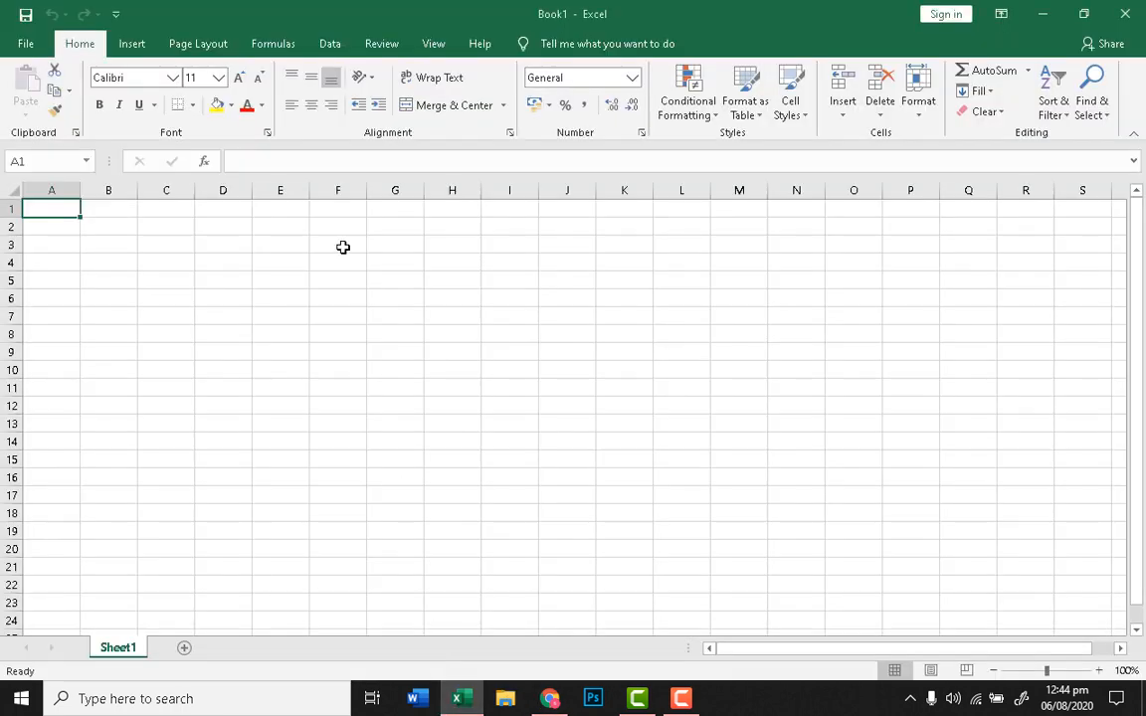
click(172, 310)
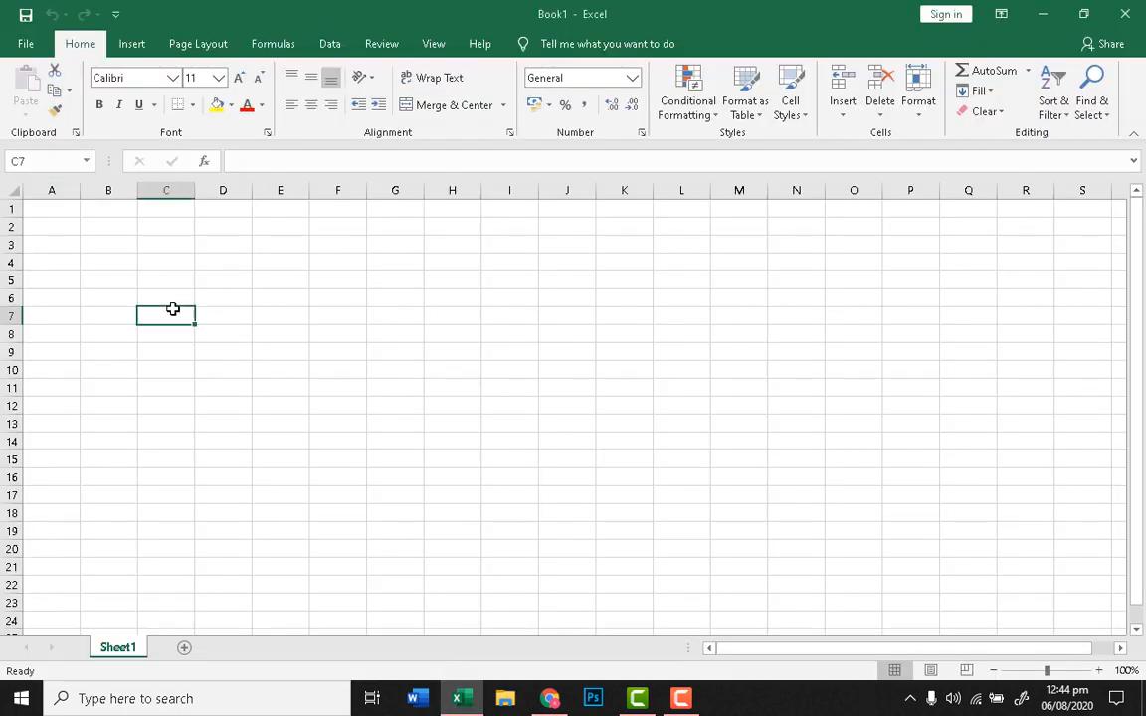
click(63, 211)
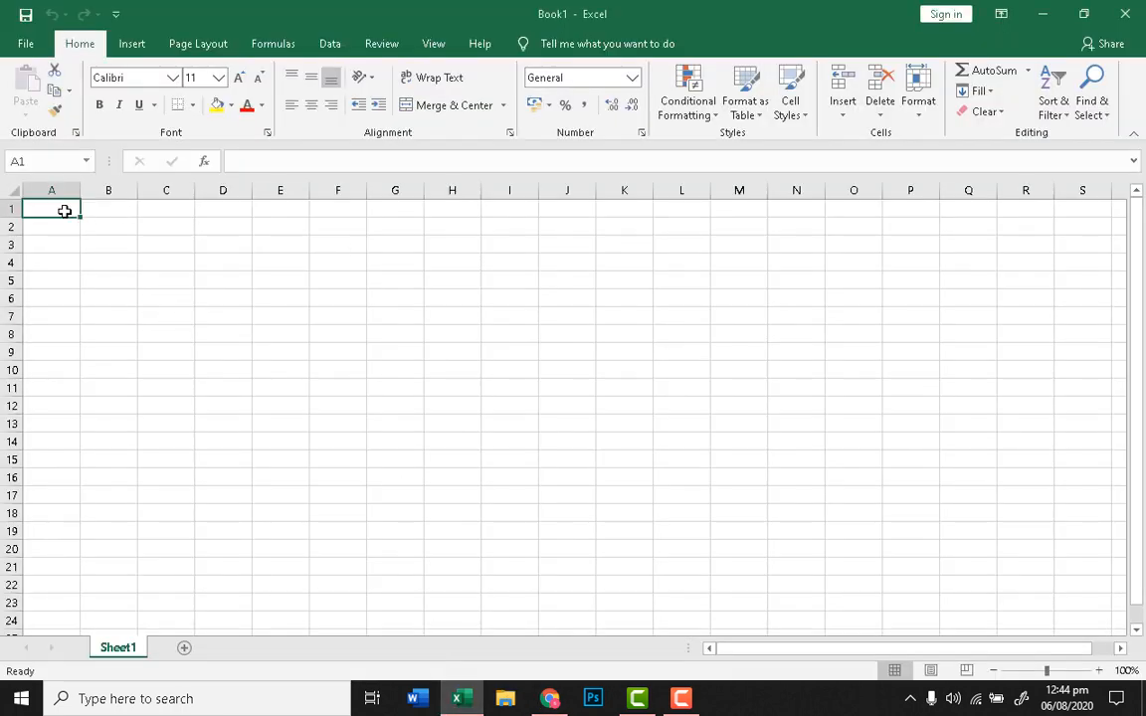
Step: Go back to the Fiverr order requirements in Chrome
click(549, 700)
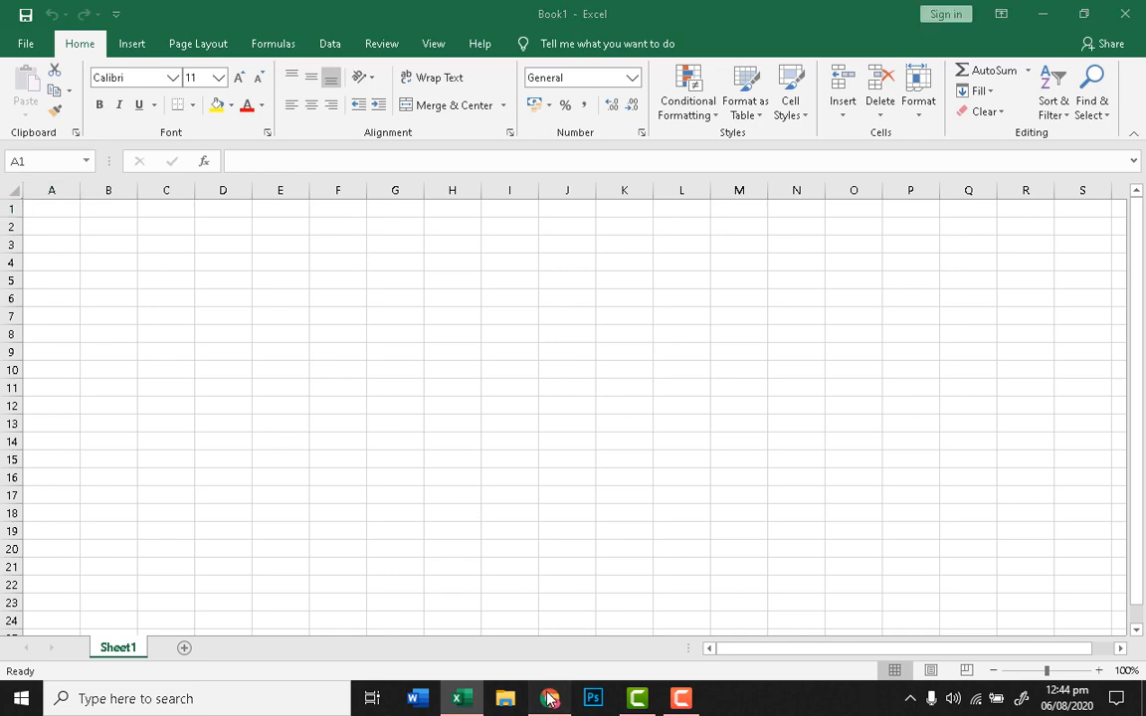
click(301, 9)
scroll(398, 319, down, 2)
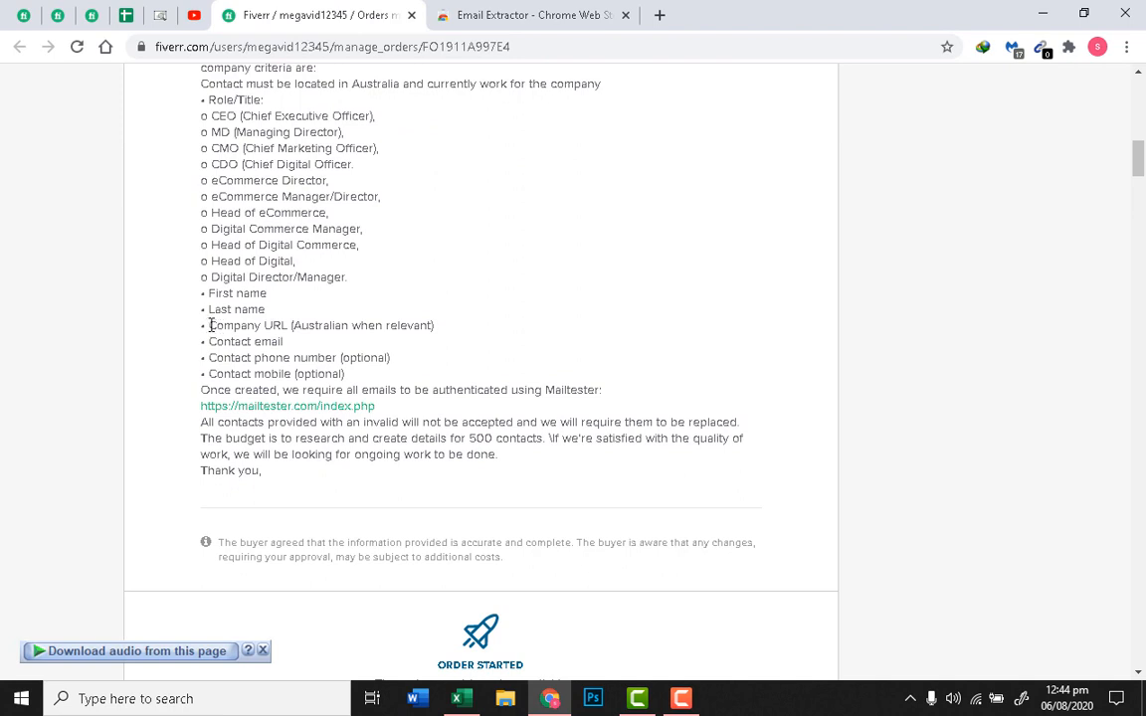
Step: Review the Company URL requirement and open the buyer's MailTester link in a new tab
drag(211, 326, 282, 333)
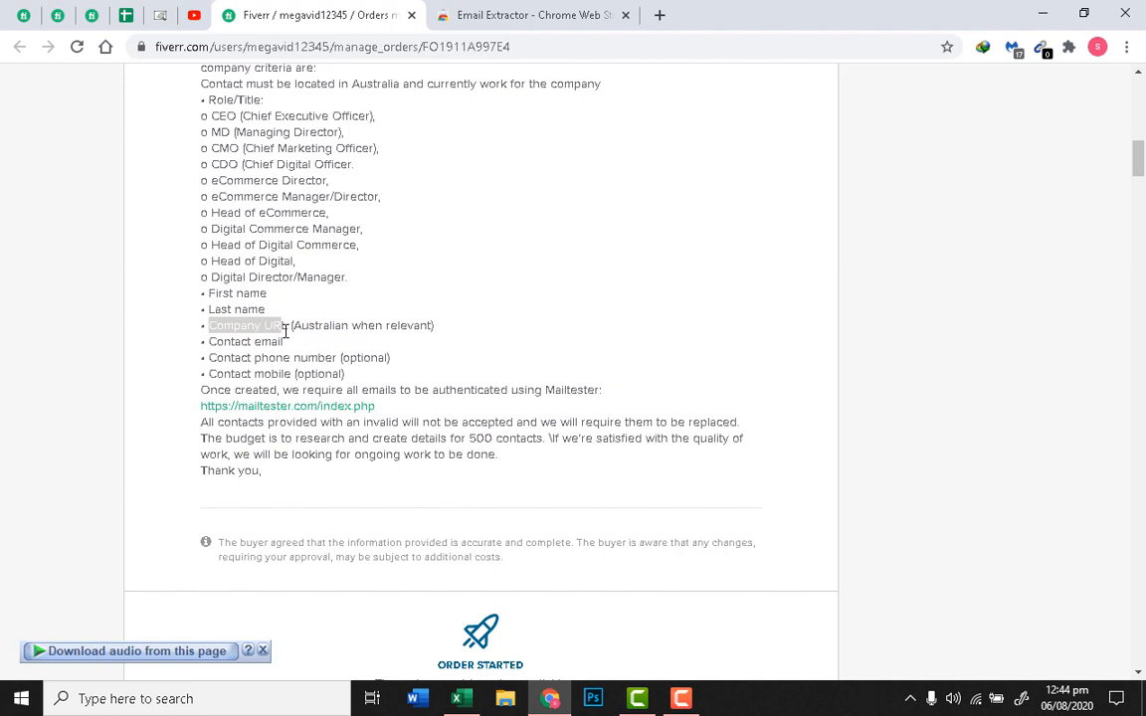
click(290, 351)
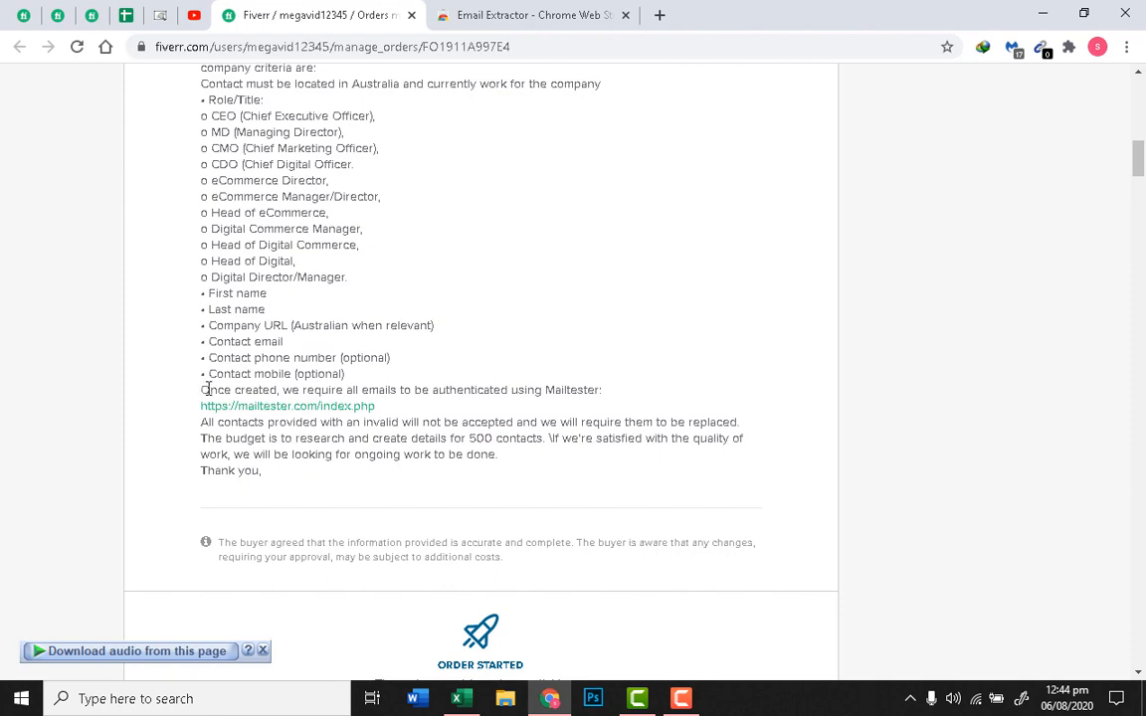
scroll(394, 351, up, 3)
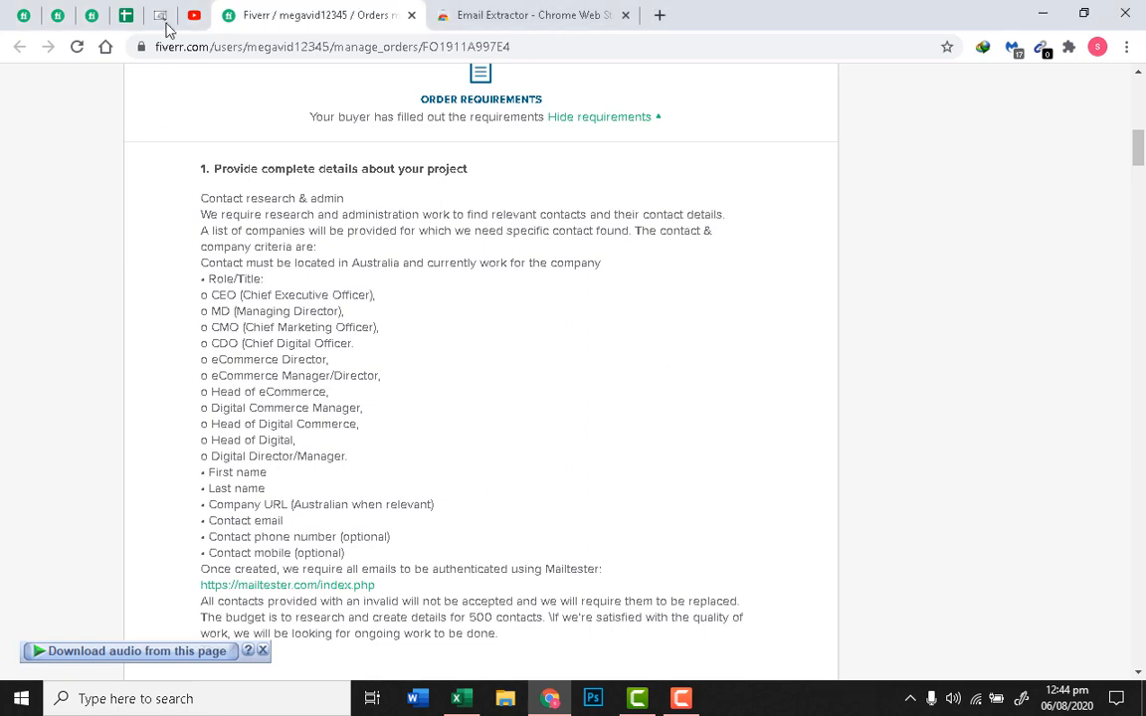
scroll(253, 328, down, 3)
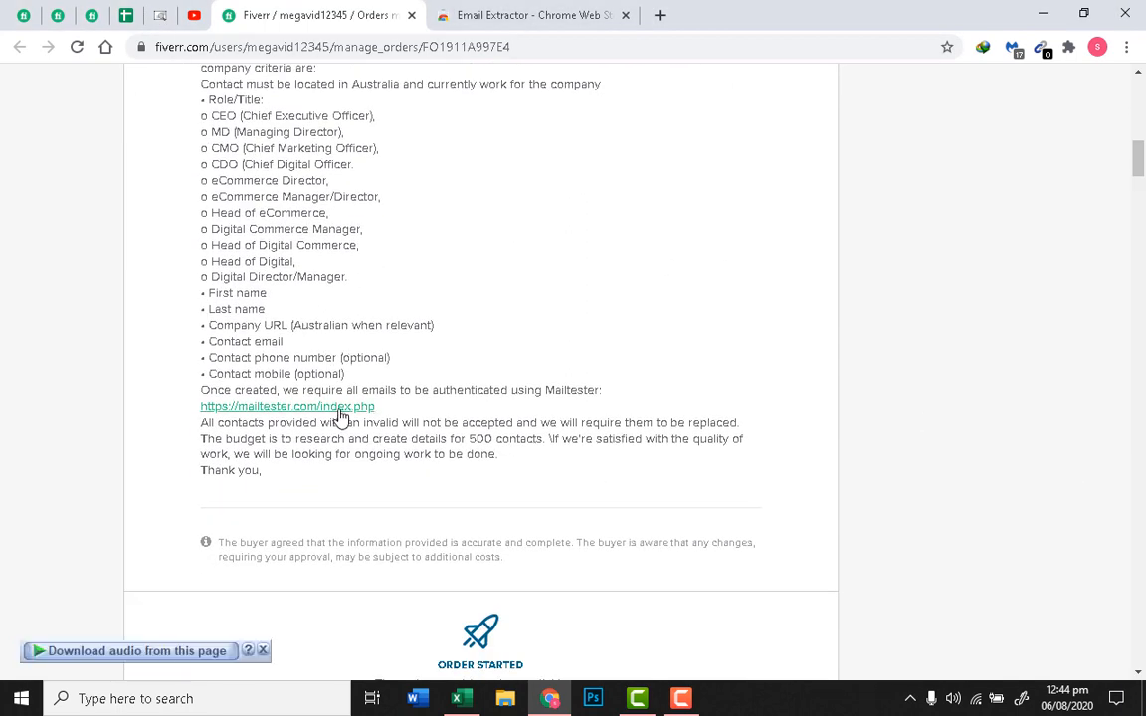
right_click(369, 407)
click(385, 428)
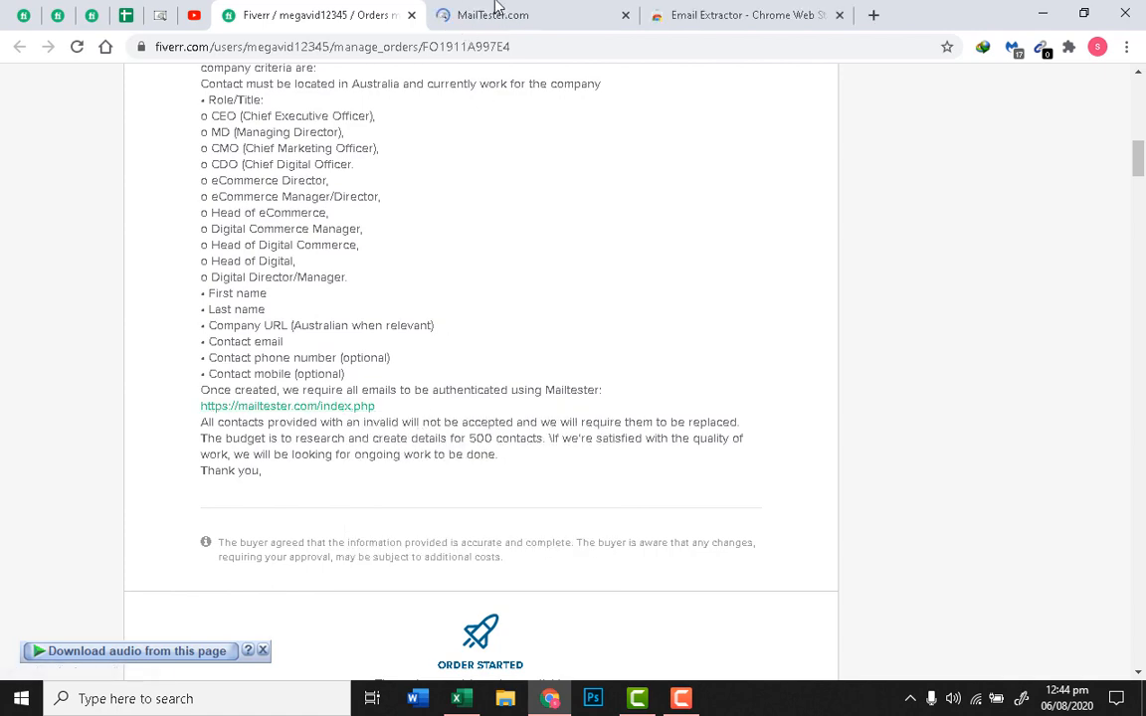
click(494, 14)
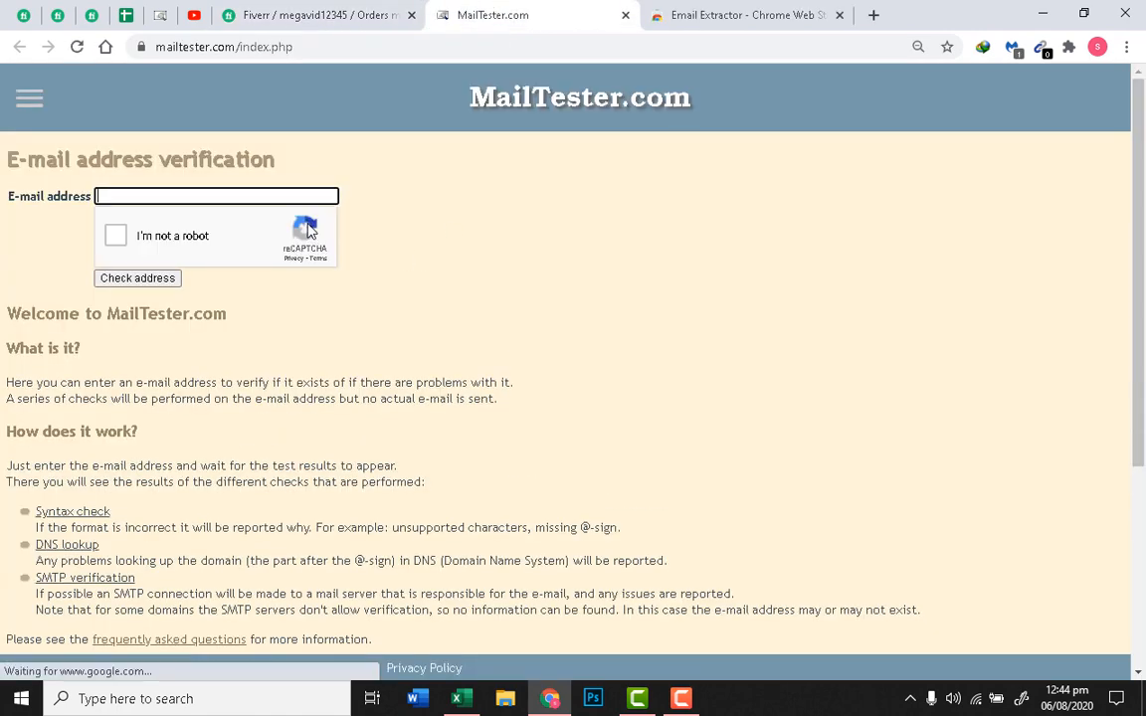
Step: Close the Email Extractor store tab and start a blank new tab
click(665, 14)
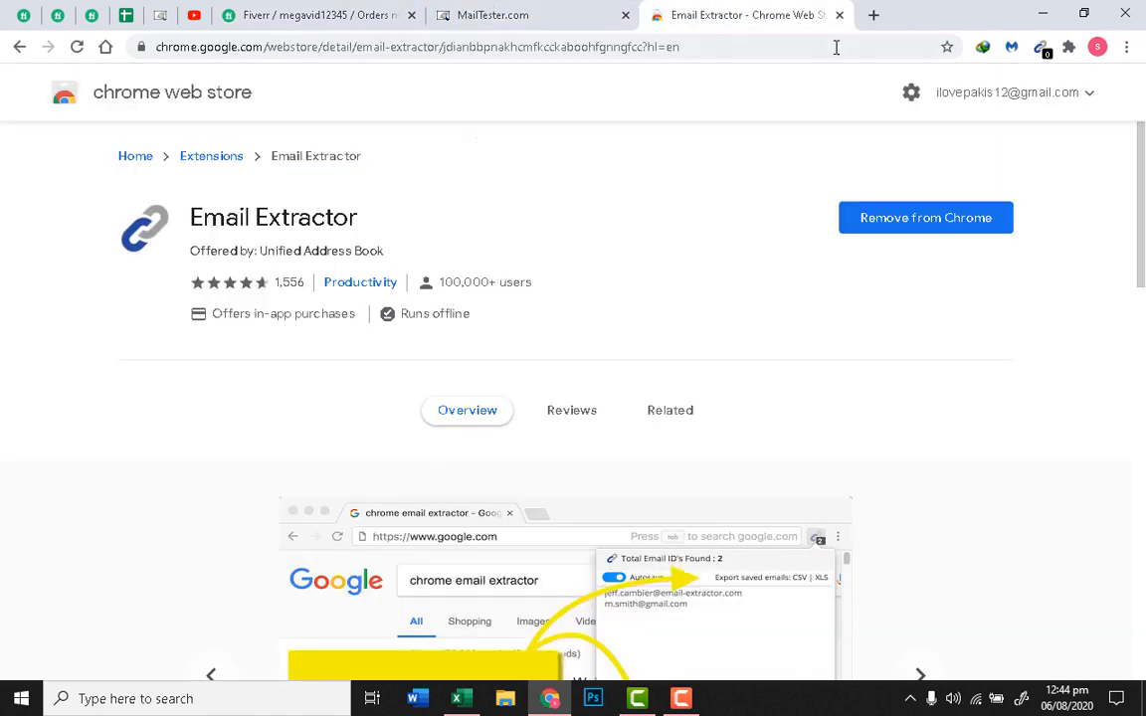
click(840, 15)
right_click(573, 104)
click(661, 15)
right_click(444, 137)
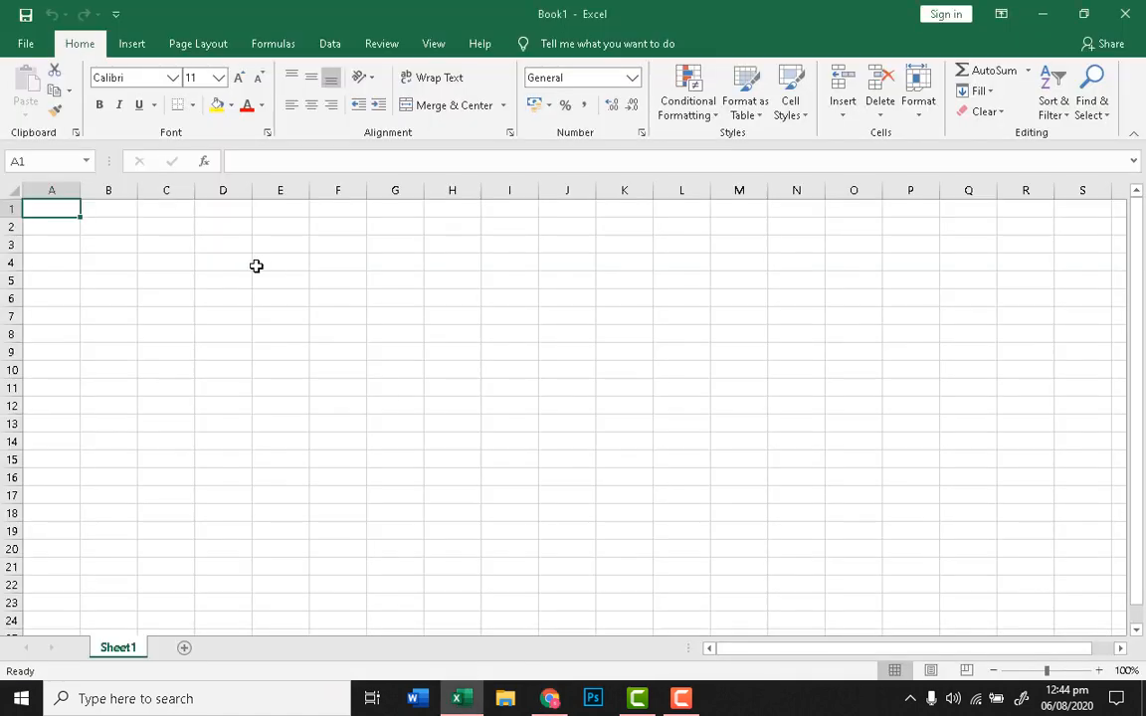
Step: Enter 1 in cell A1 and Company in B1
right_click(256, 265)
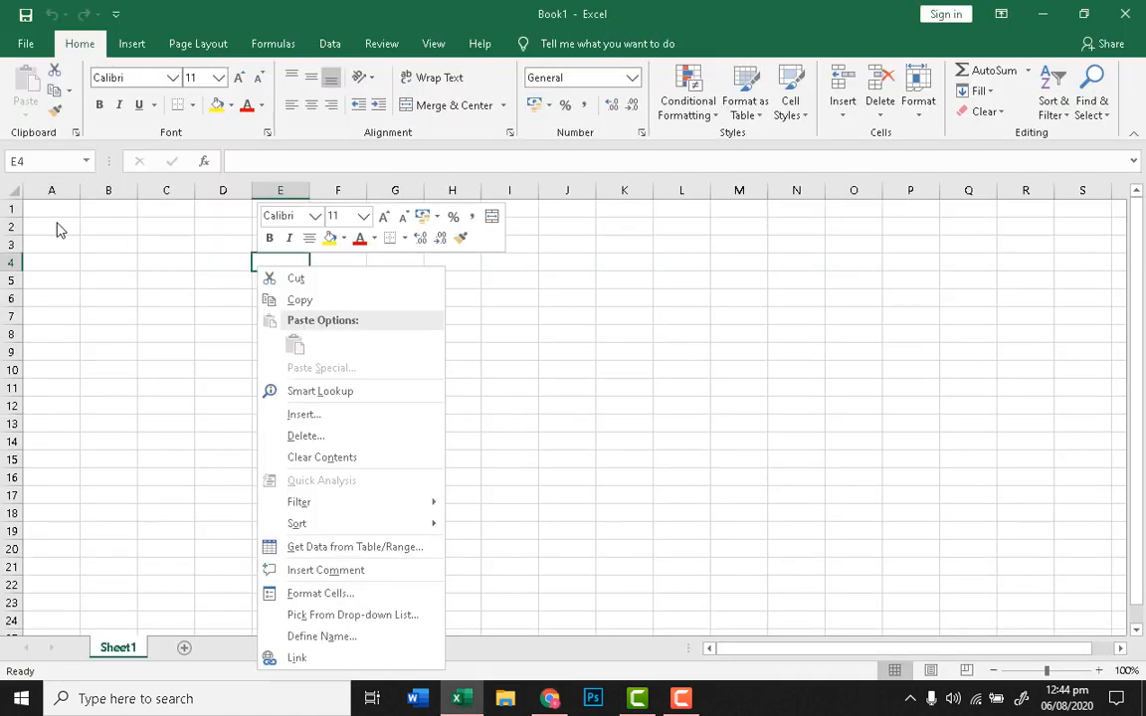
click(54, 209)
text(1)
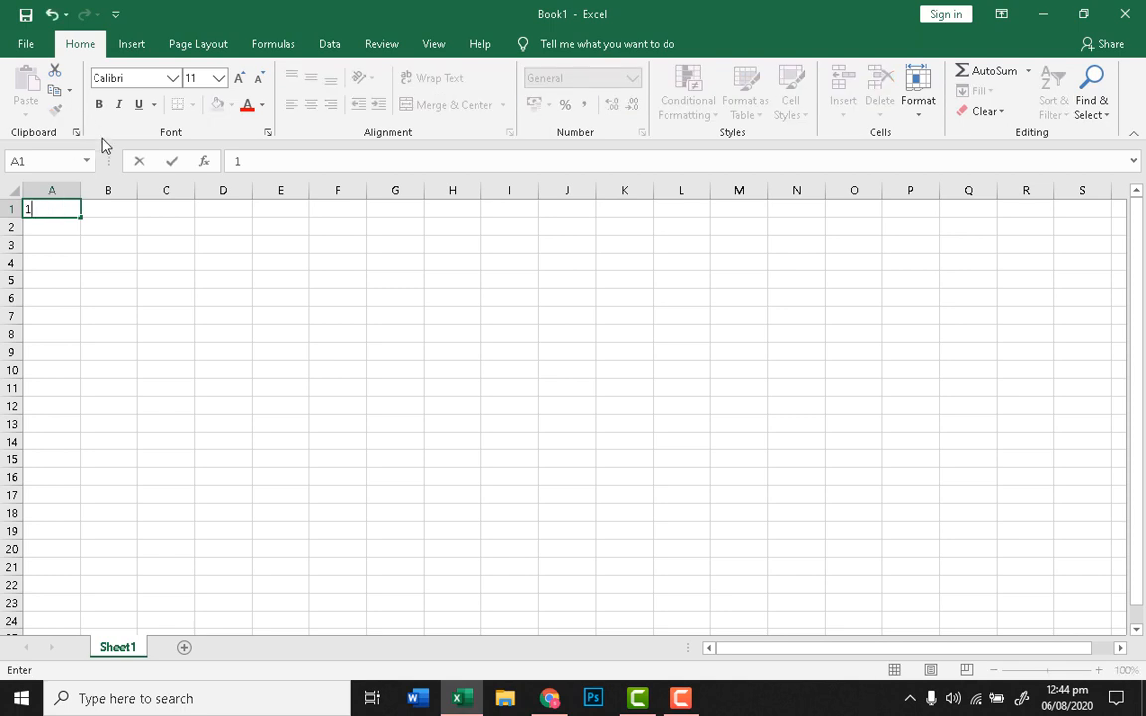
click(103, 279)
click(99, 213)
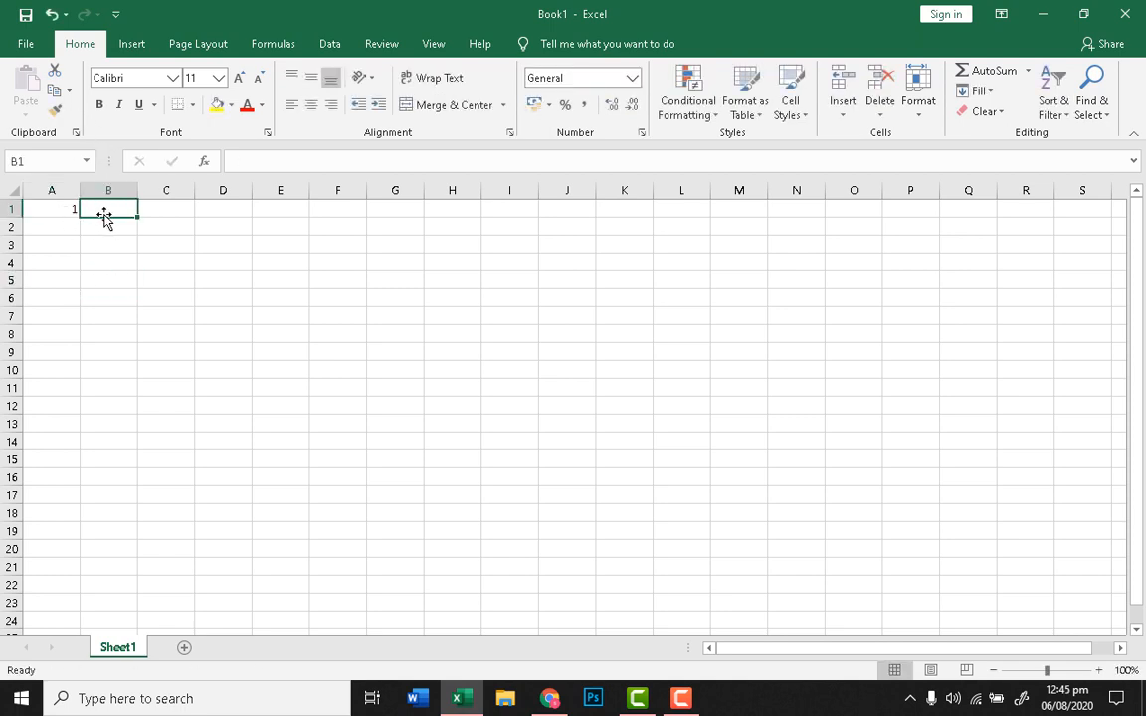
double_click(98, 211)
text(C)
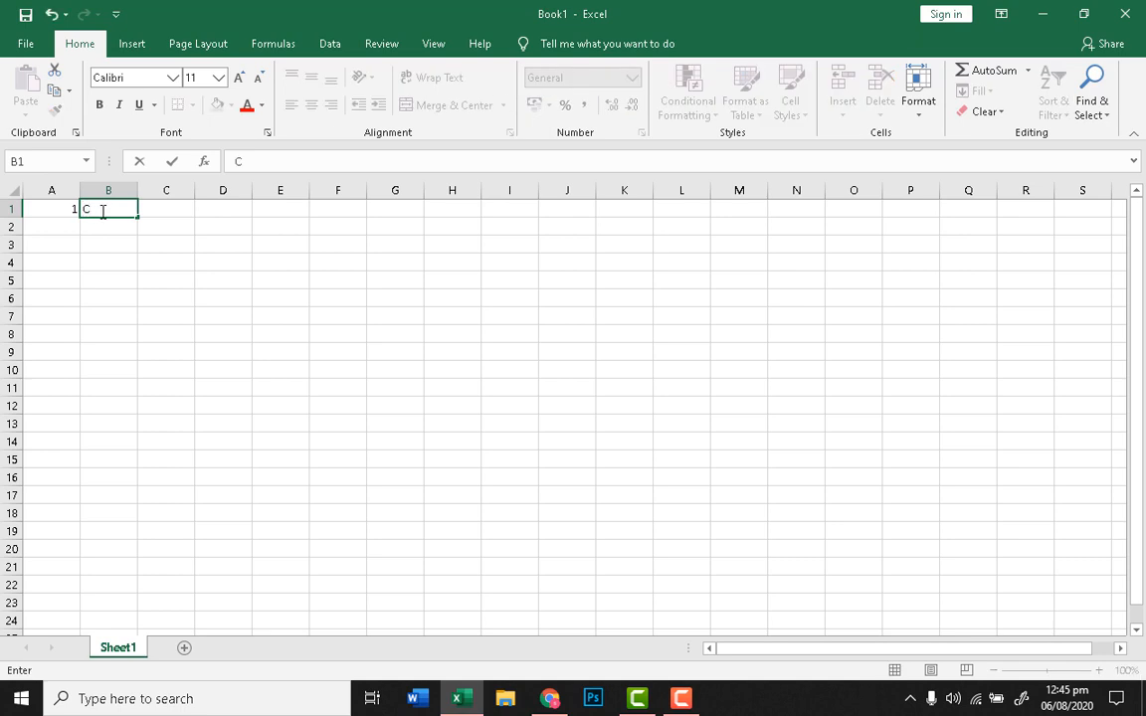
text(ompany)
key(Tab)
Step: Fill C1 through G1 with URLs, First, Last, Title and Email
text(UR)
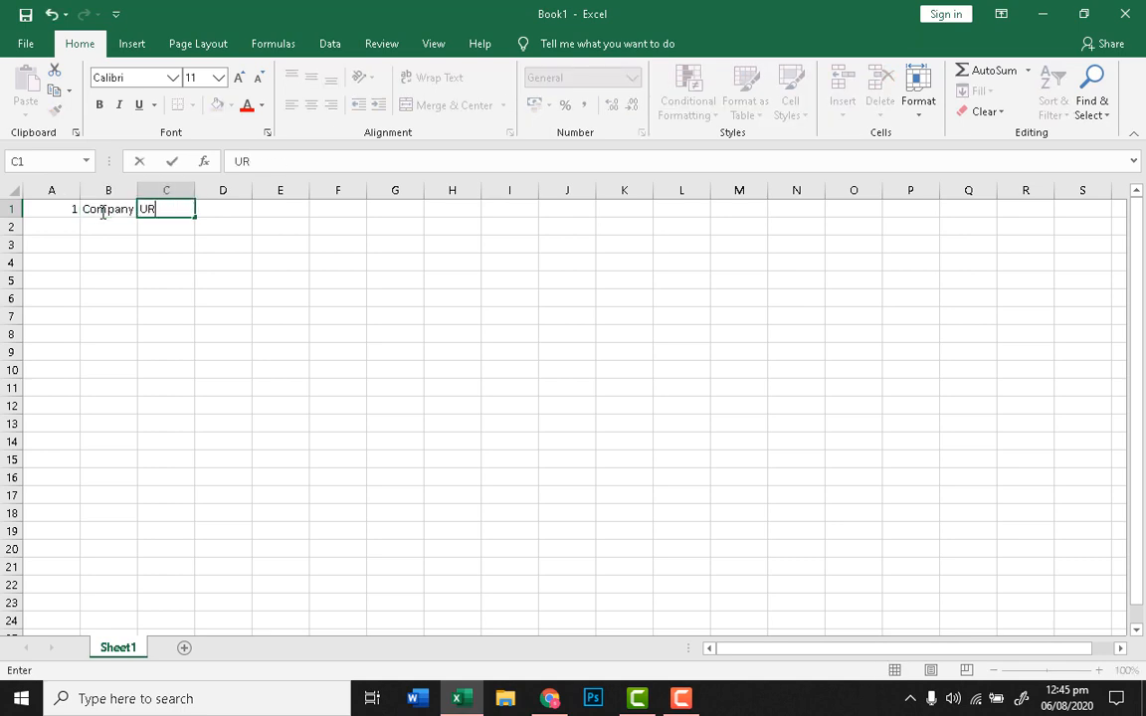
key(Tab)
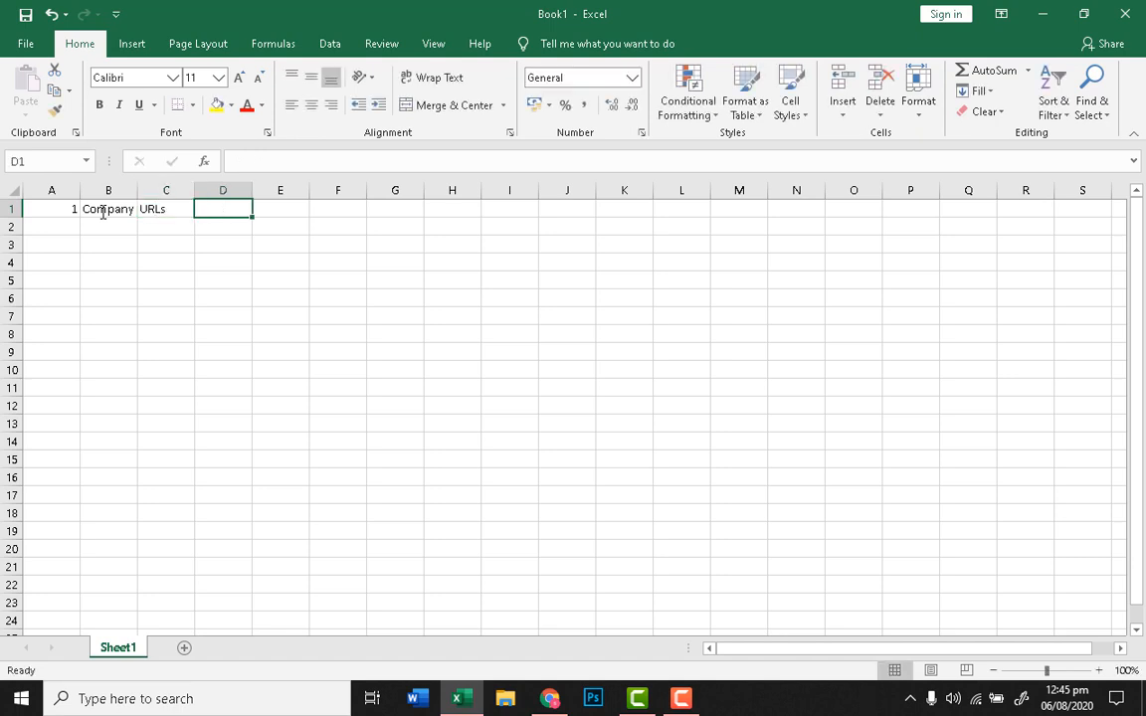
text(First)
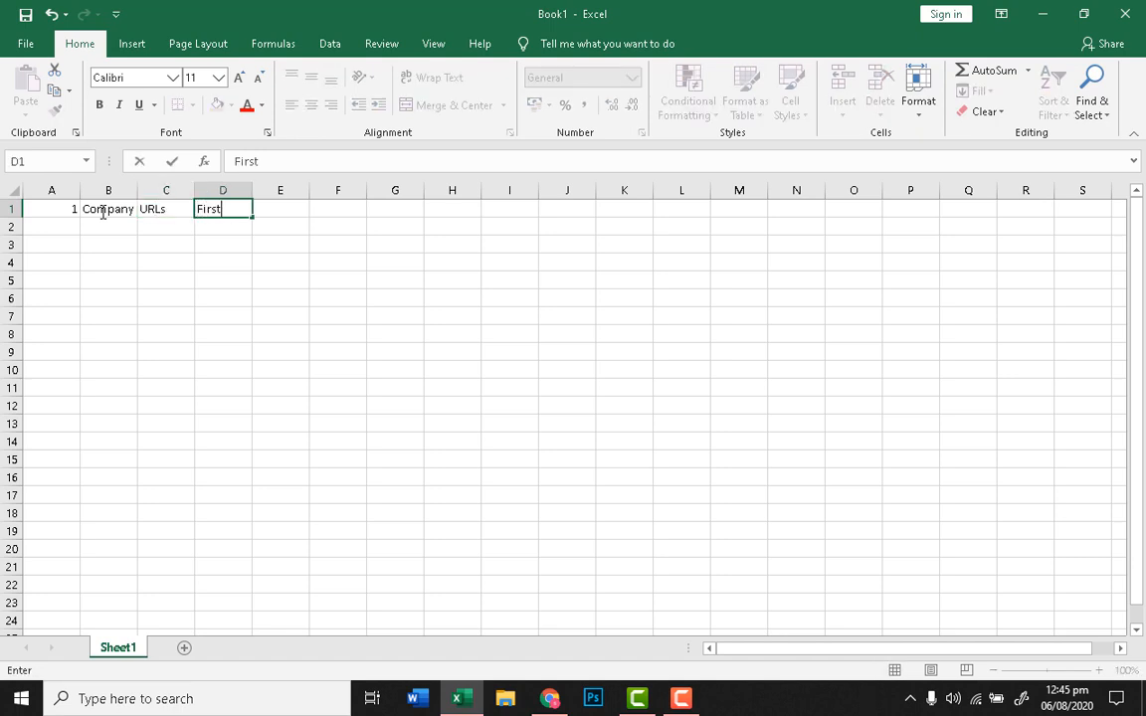
key(Tab)
text(Las)
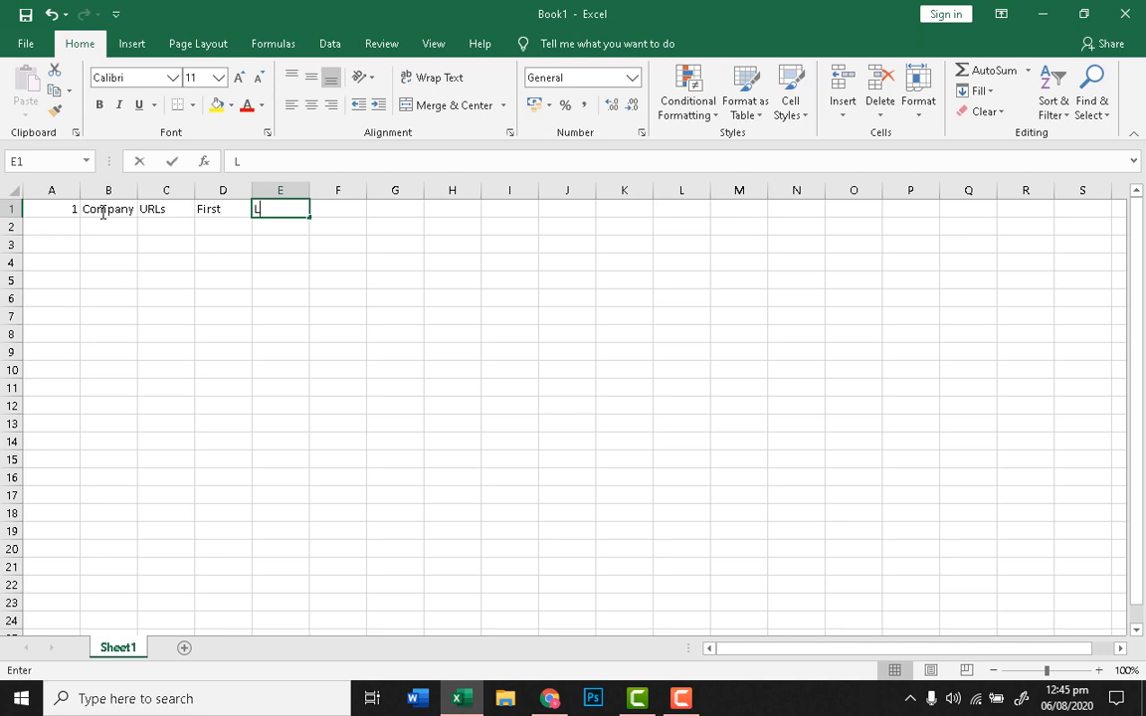
key(Tab)
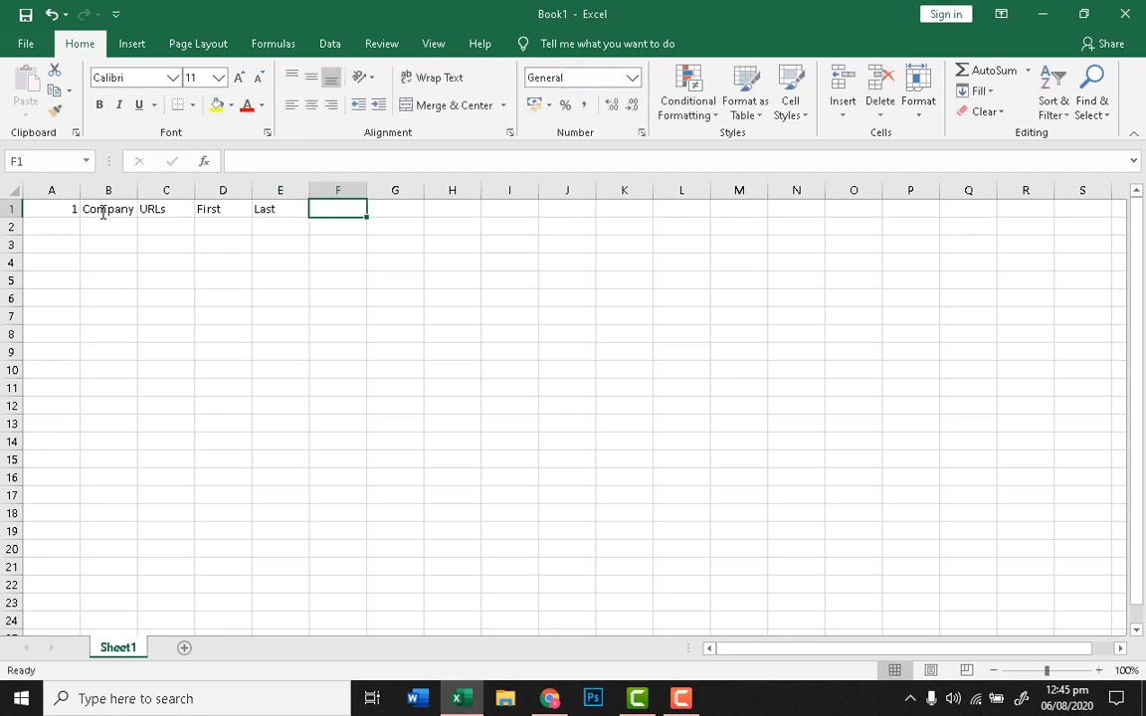
text(Title)
key(Tab)
text(e)
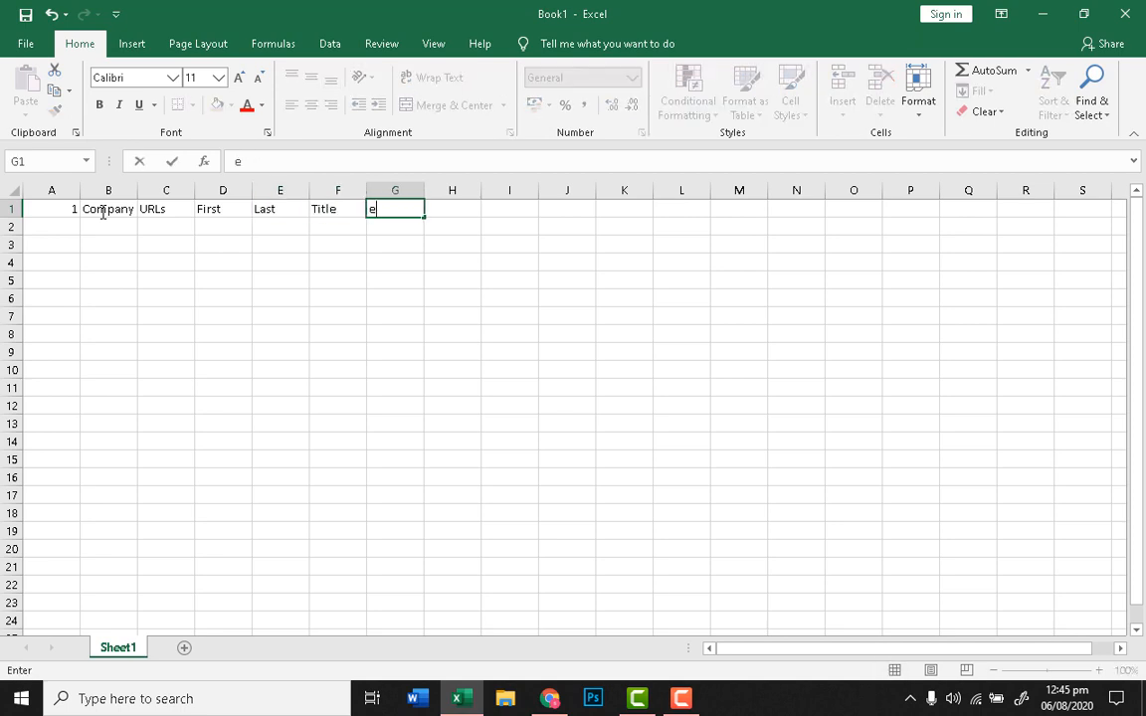
text(mail)
click(149, 350)
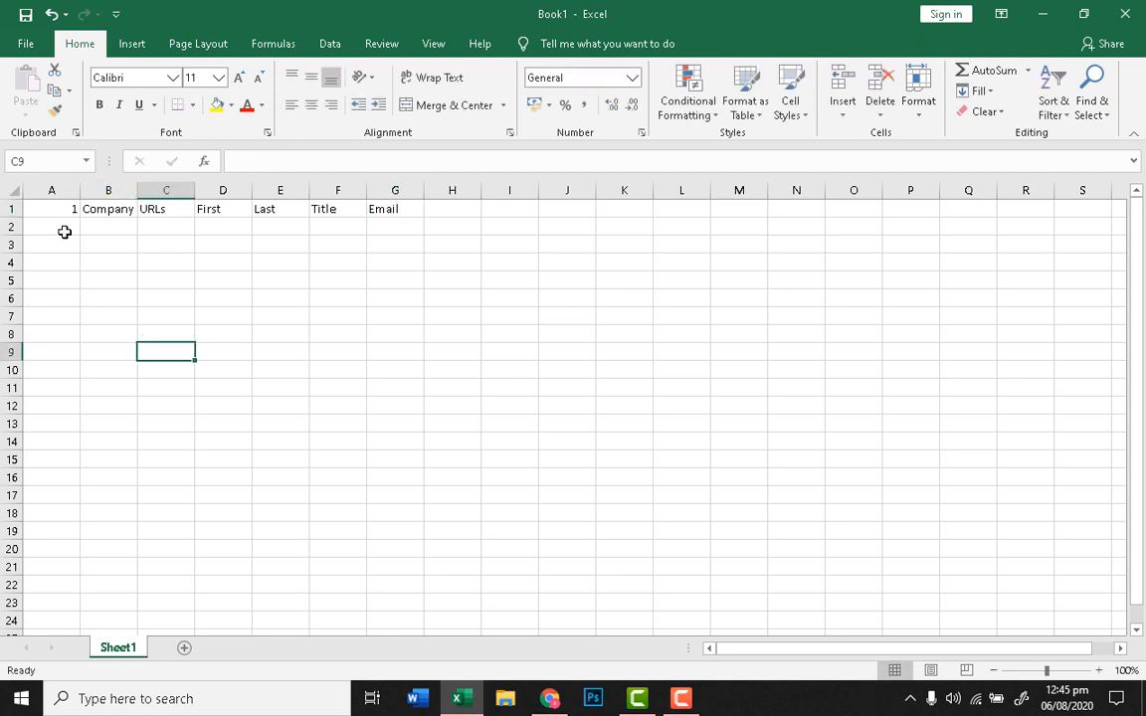
Step: Make the header row's text blue
click(12, 209)
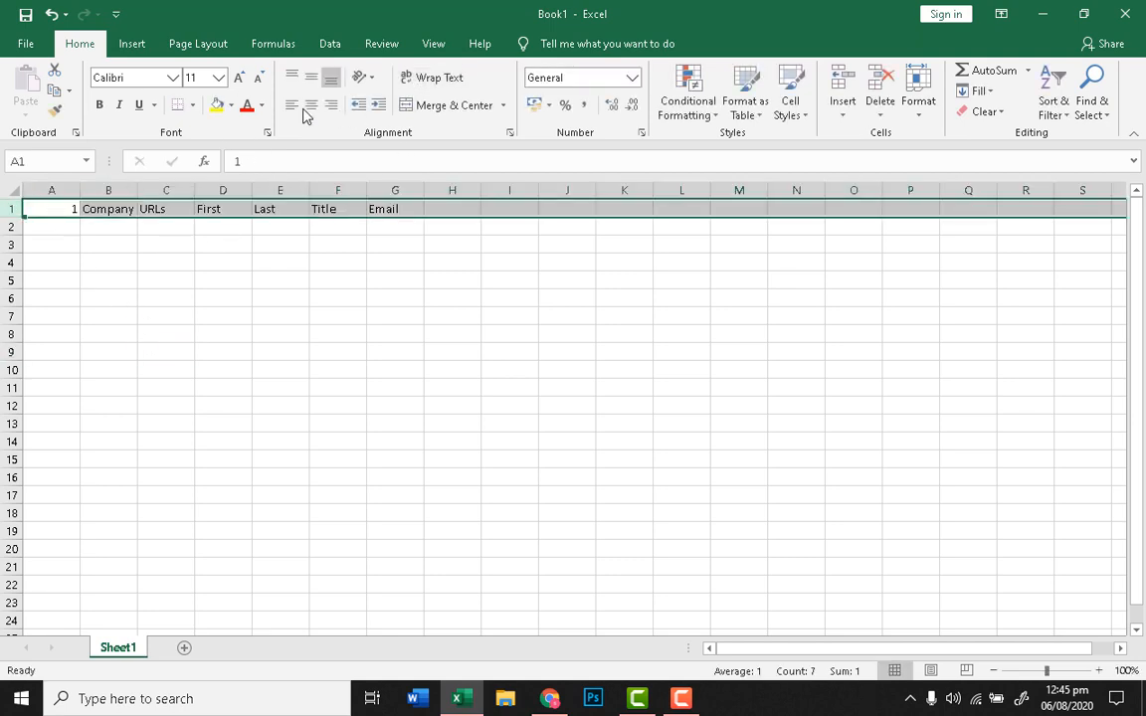
click(261, 105)
click(305, 169)
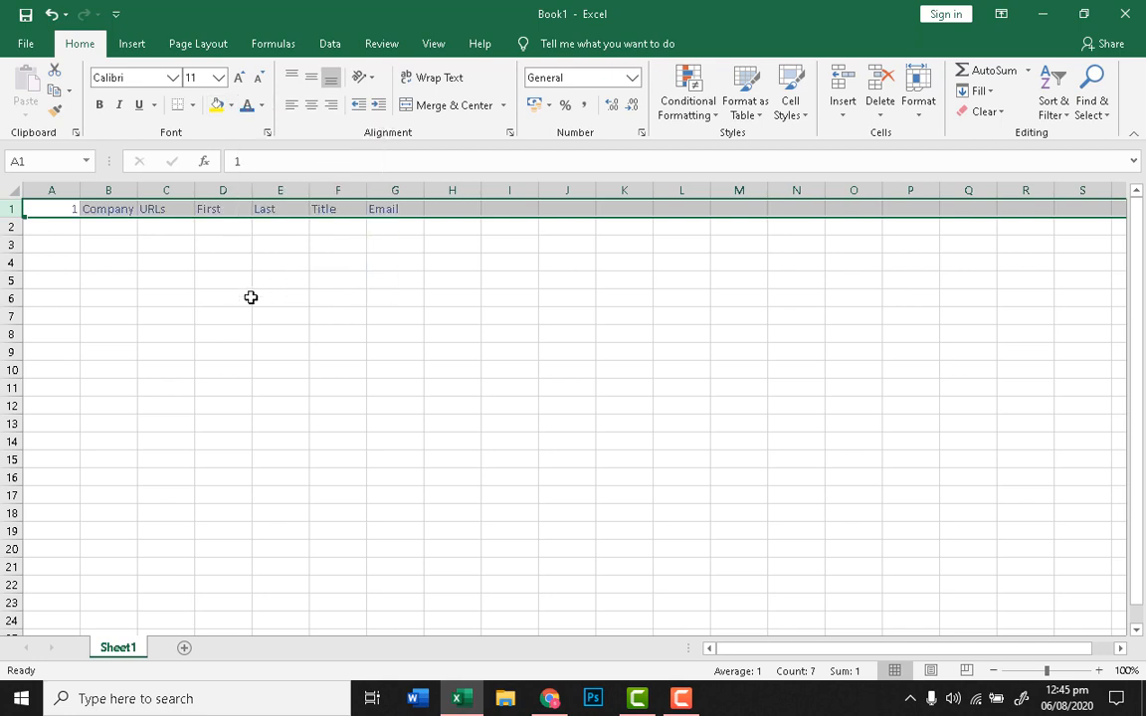
click(236, 300)
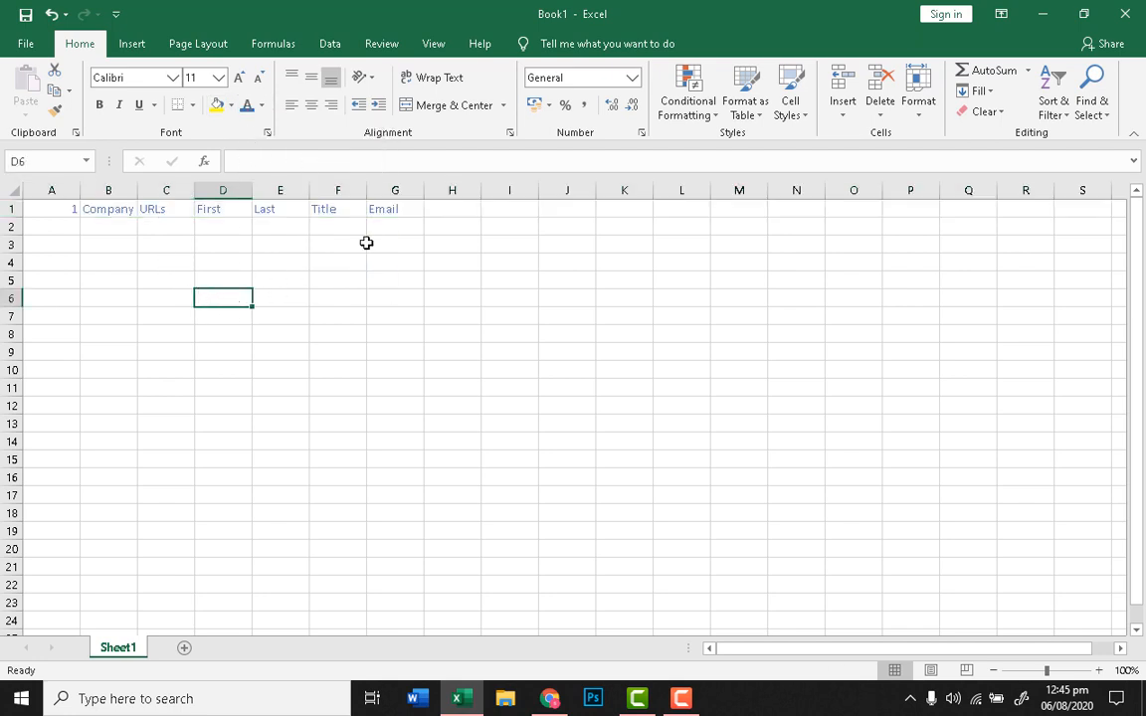
click(408, 210)
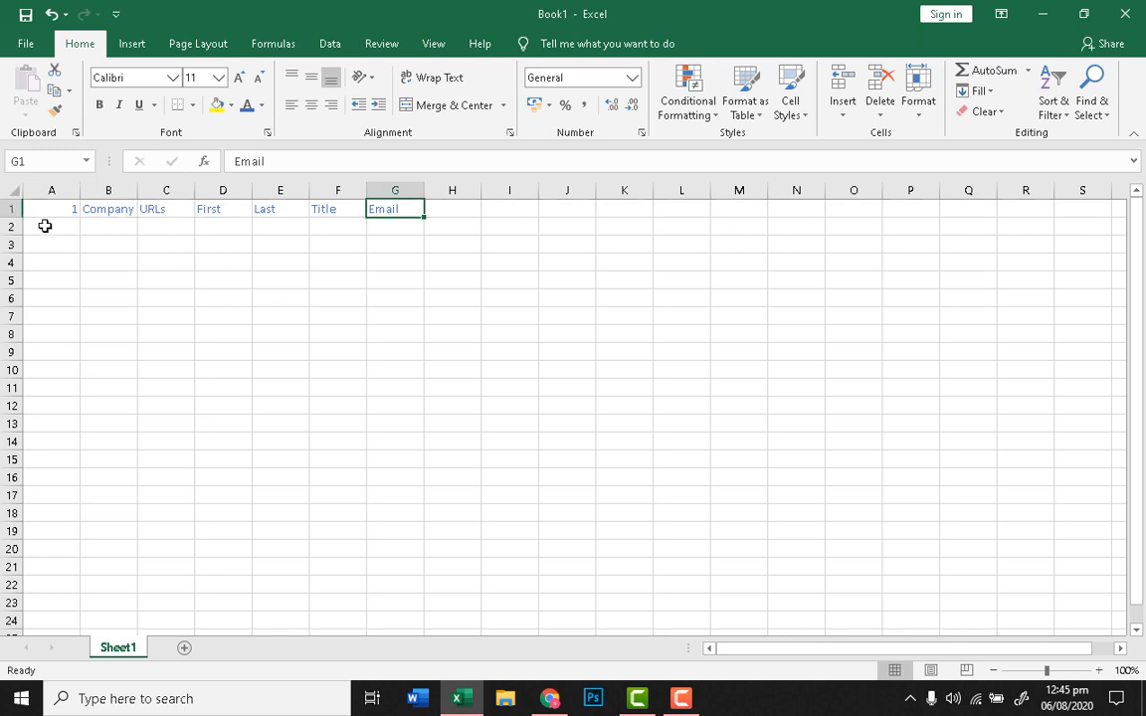
click(10, 210)
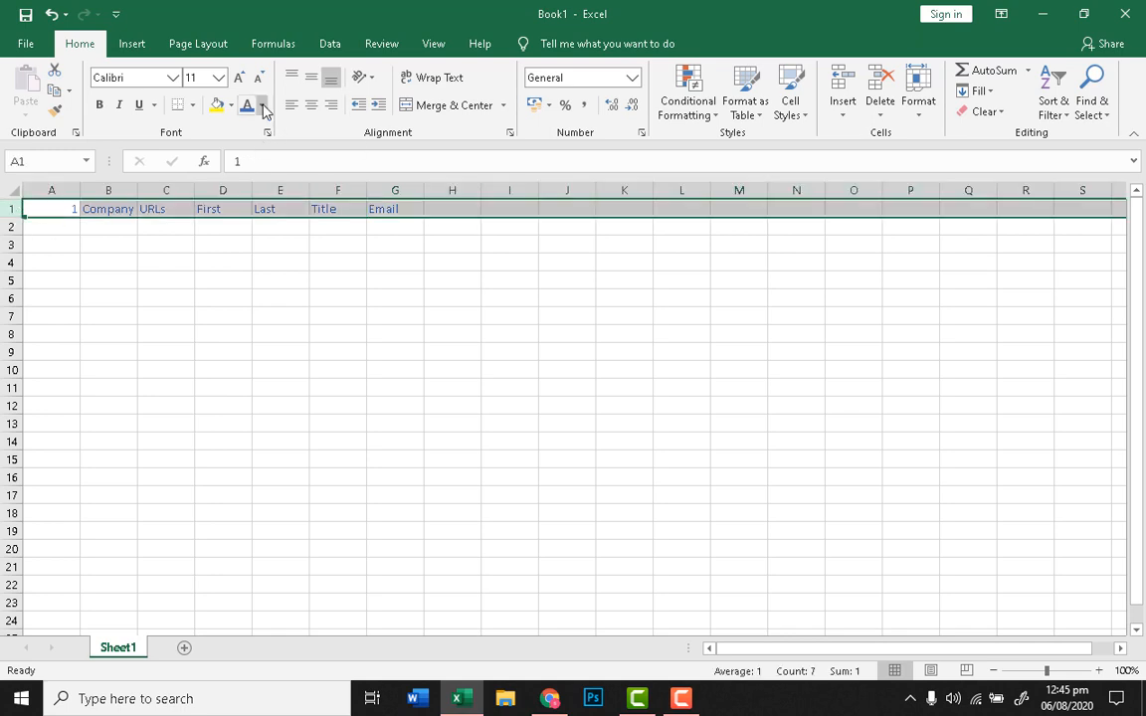
click(230, 105)
Step: Fill the header row blue and make its text white and bold
click(277, 147)
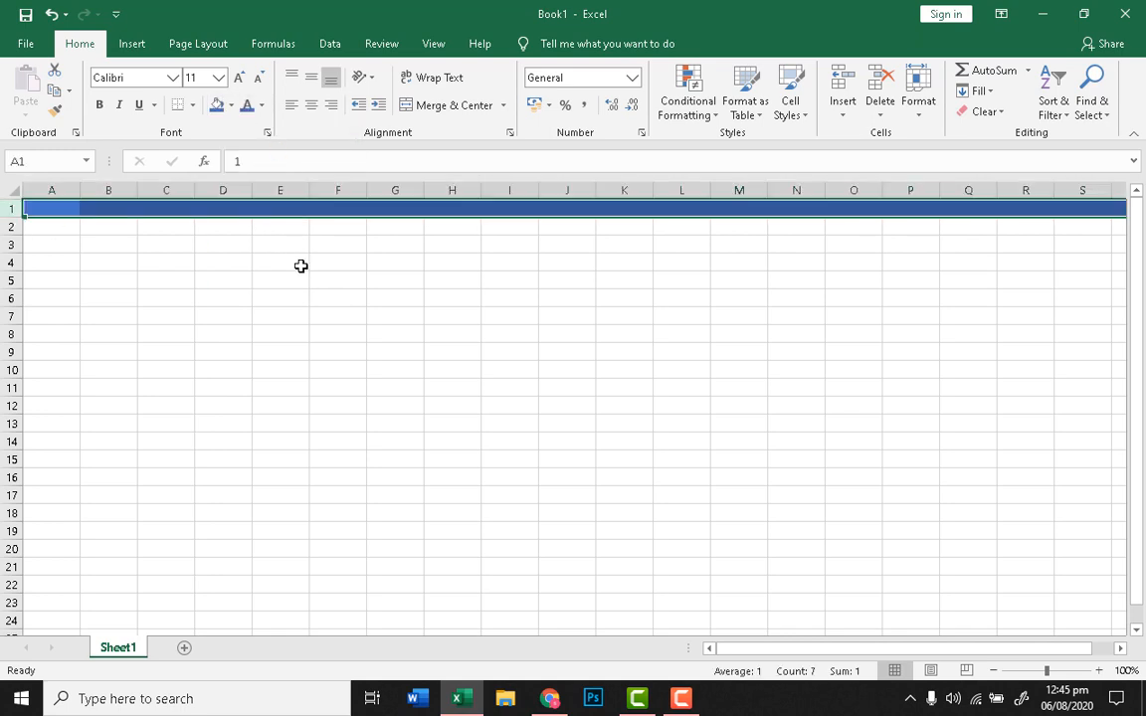
click(302, 266)
click(12, 208)
click(261, 106)
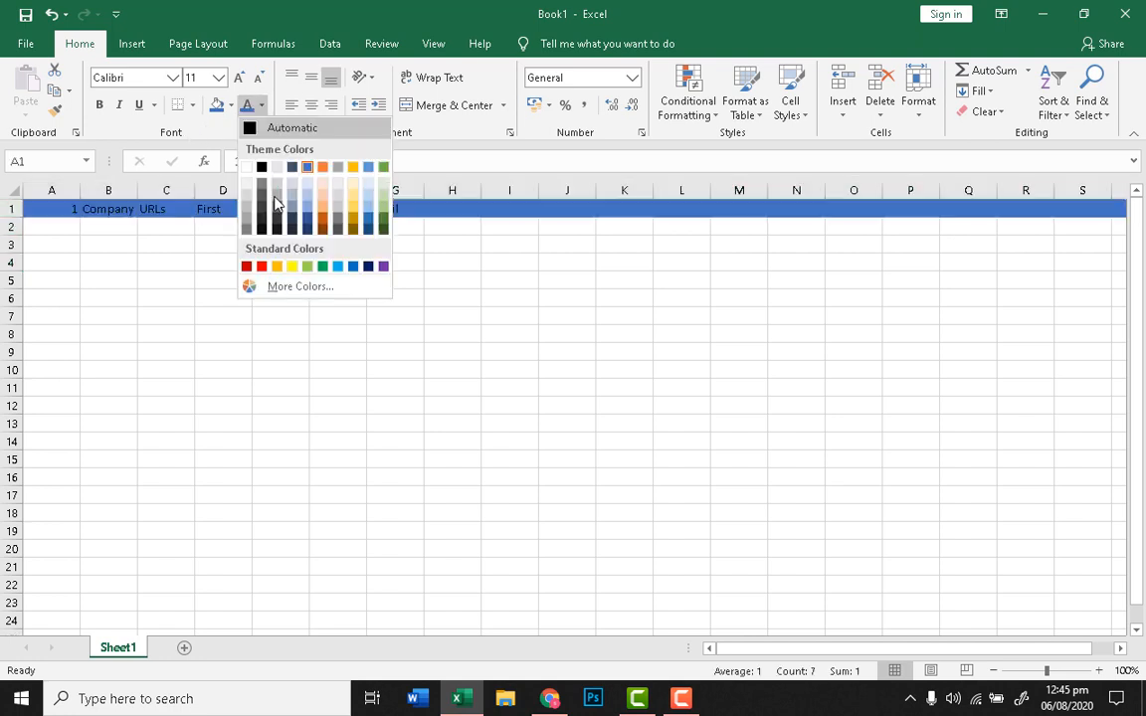
click(264, 125)
click(99, 104)
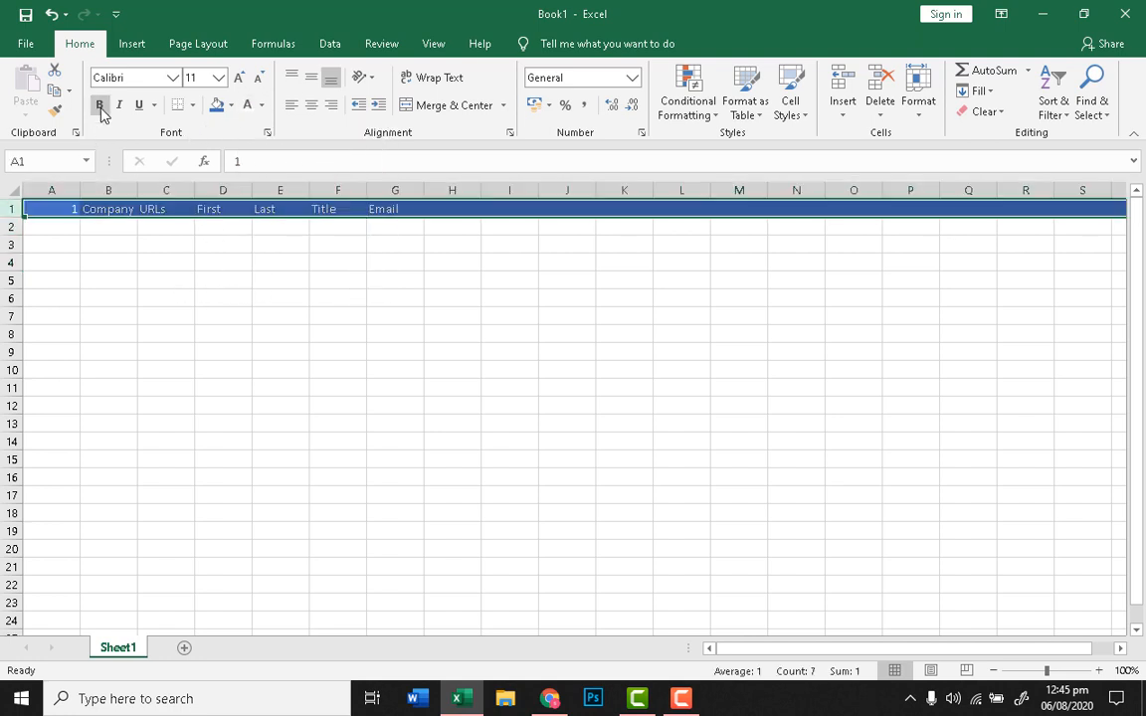
click(239, 317)
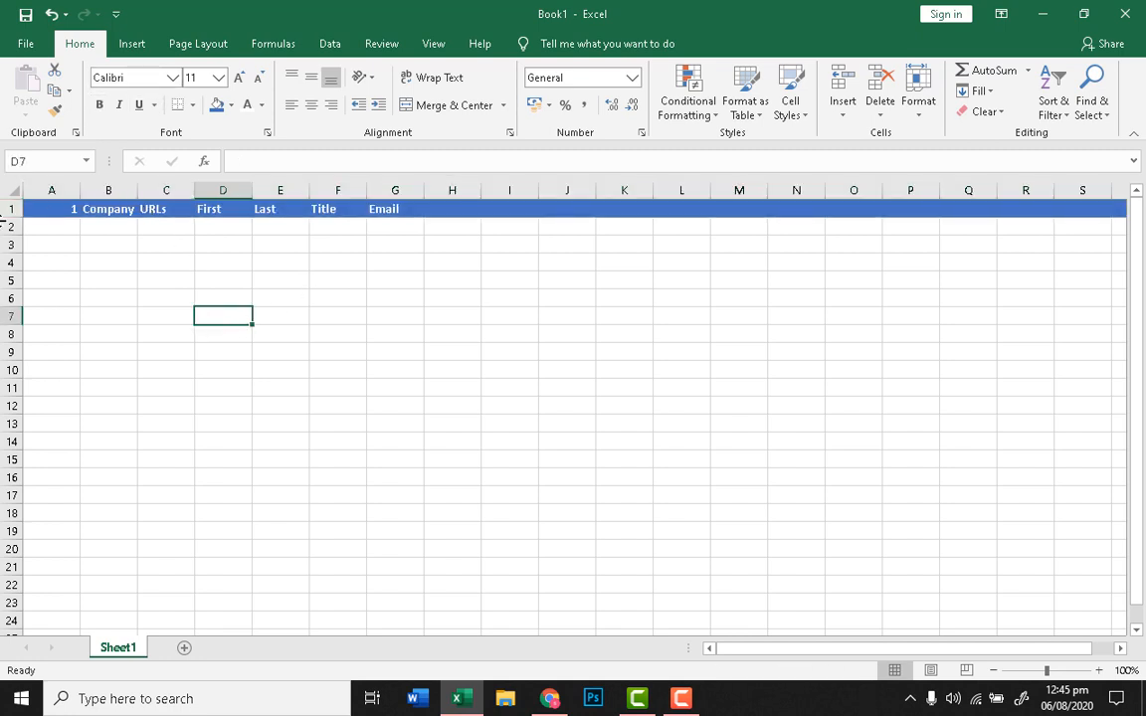
Step: Shorten the header row slightly and apply All Borders to every header cell
drag(7, 218, 8, 217)
click(48, 259)
click(13, 210)
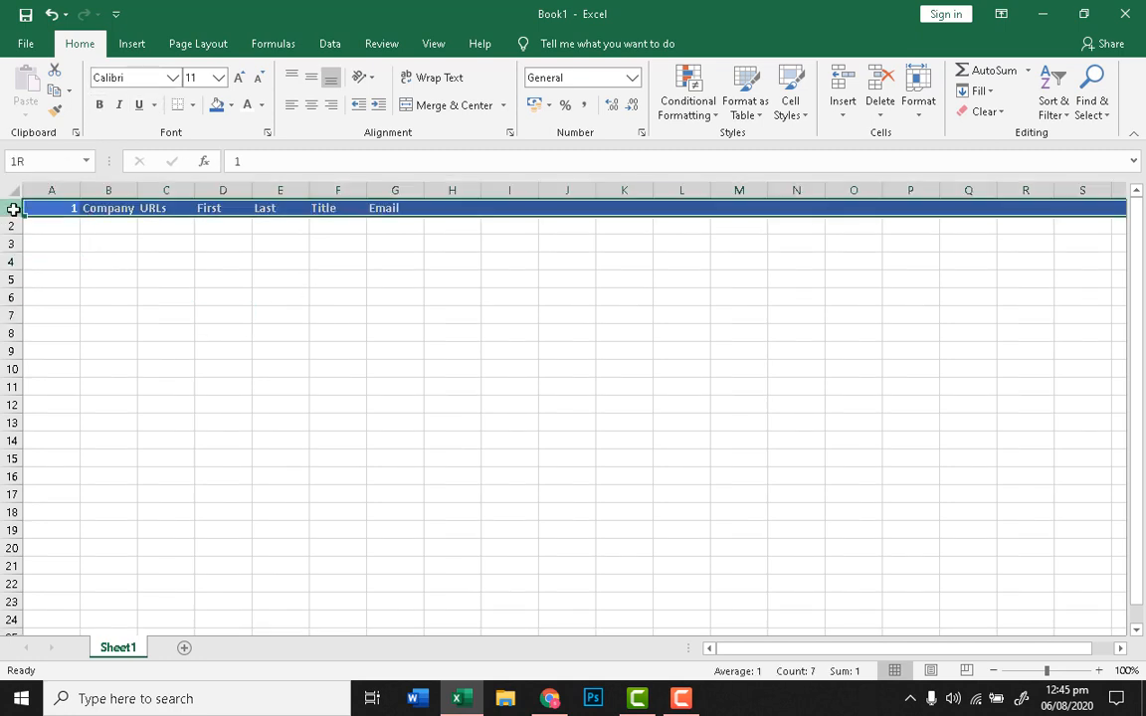
click(192, 104)
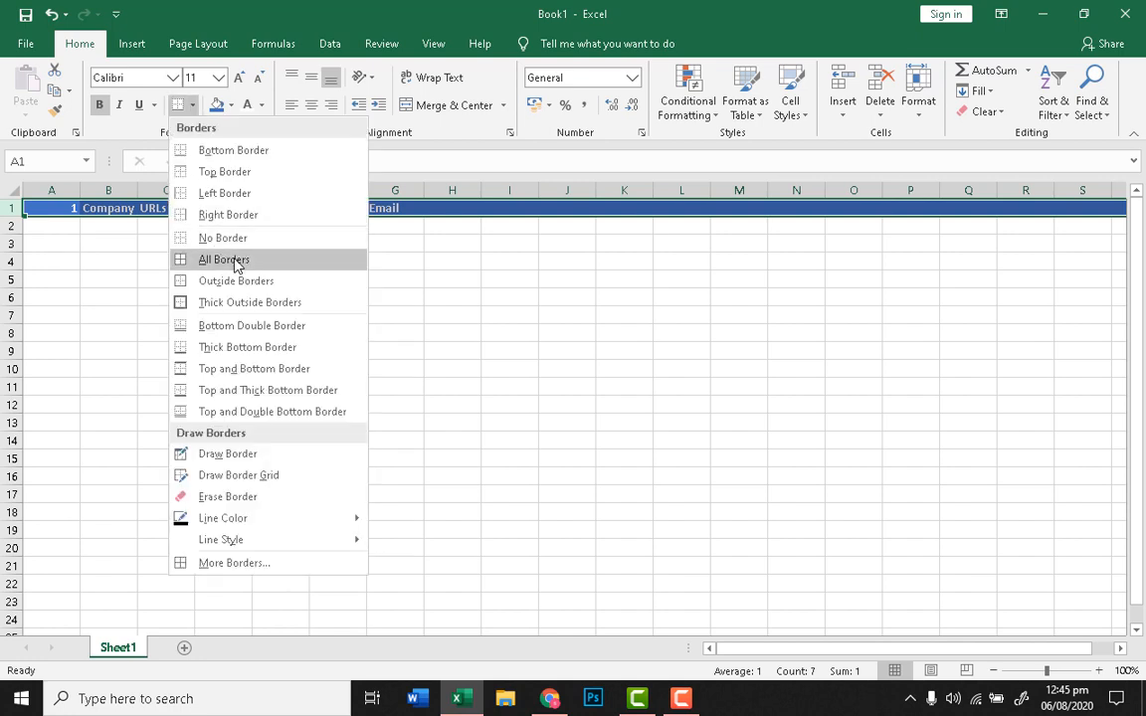
click(236, 261)
click(321, 285)
click(235, 316)
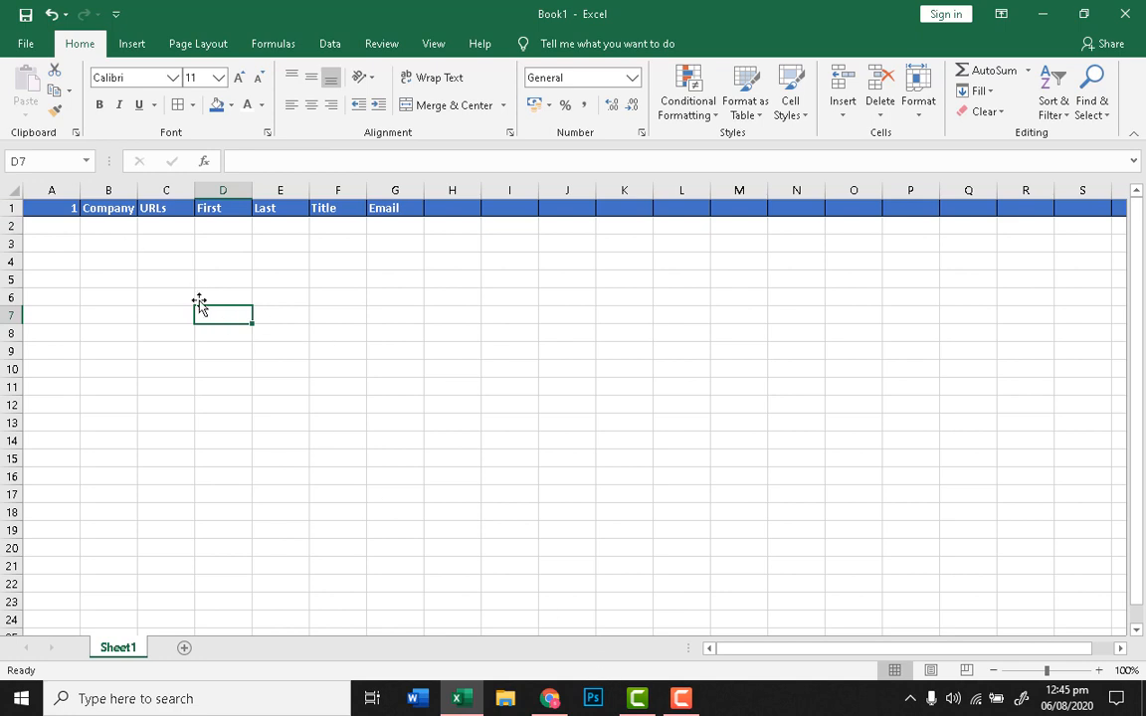
click(123, 224)
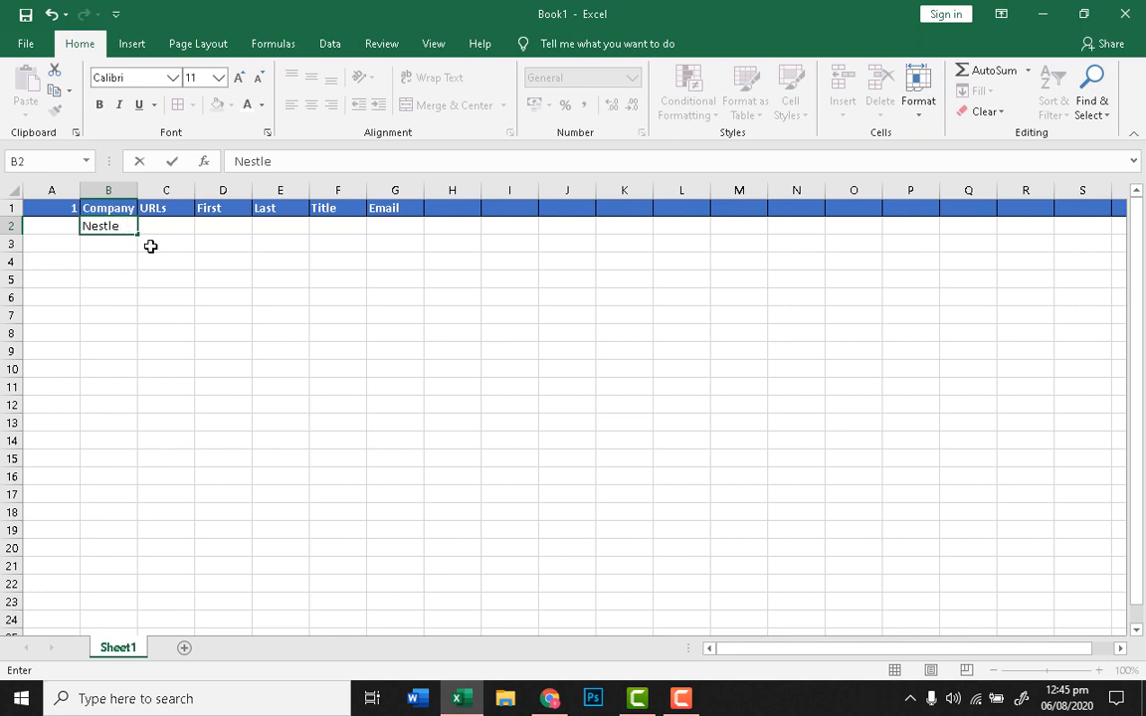
Step: Enter Nestle as the first company in cell B2 and copy it
click(156, 306)
click(139, 248)
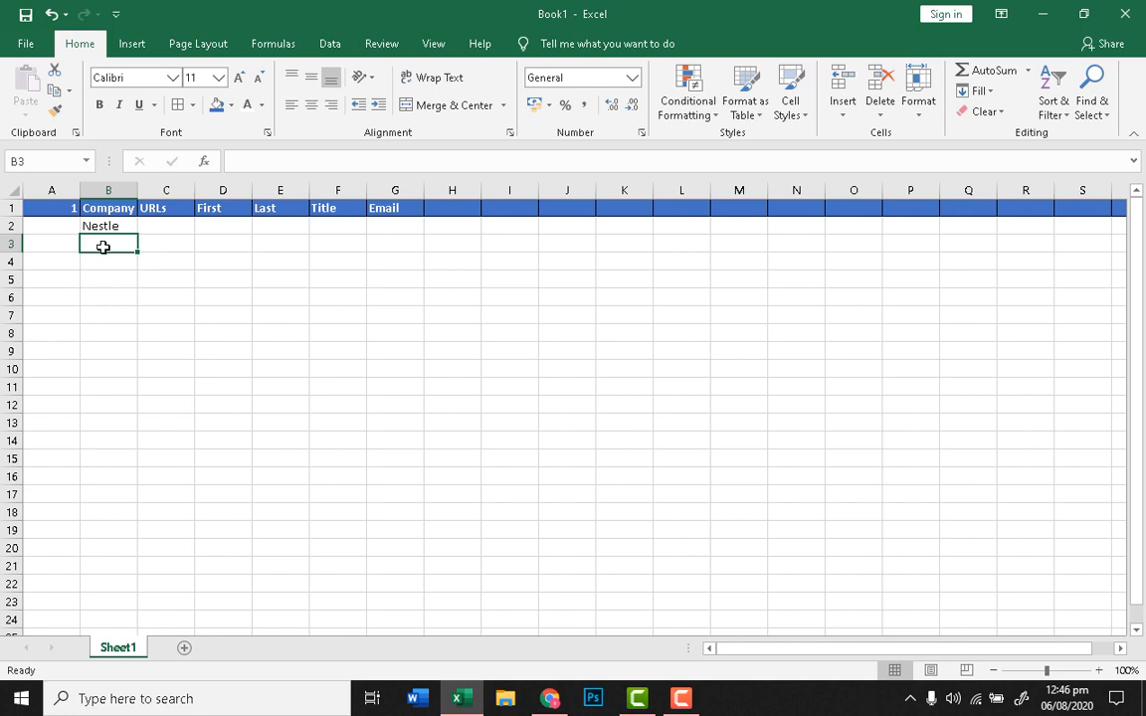
click(178, 320)
click(116, 282)
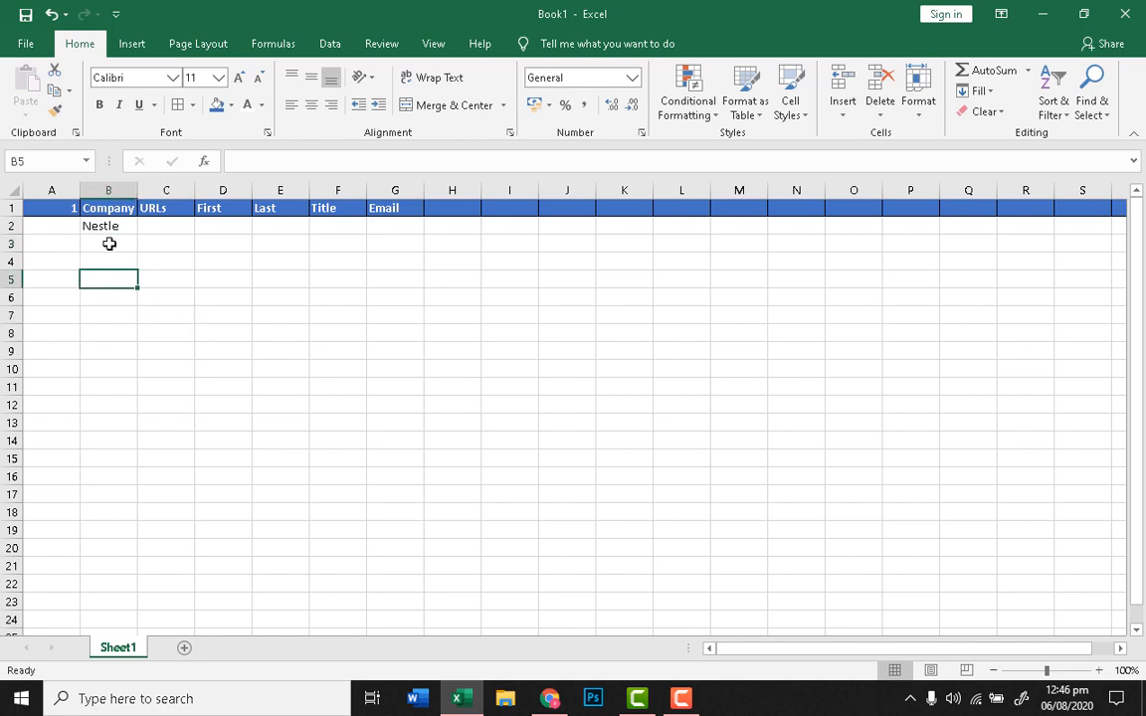
click(112, 227)
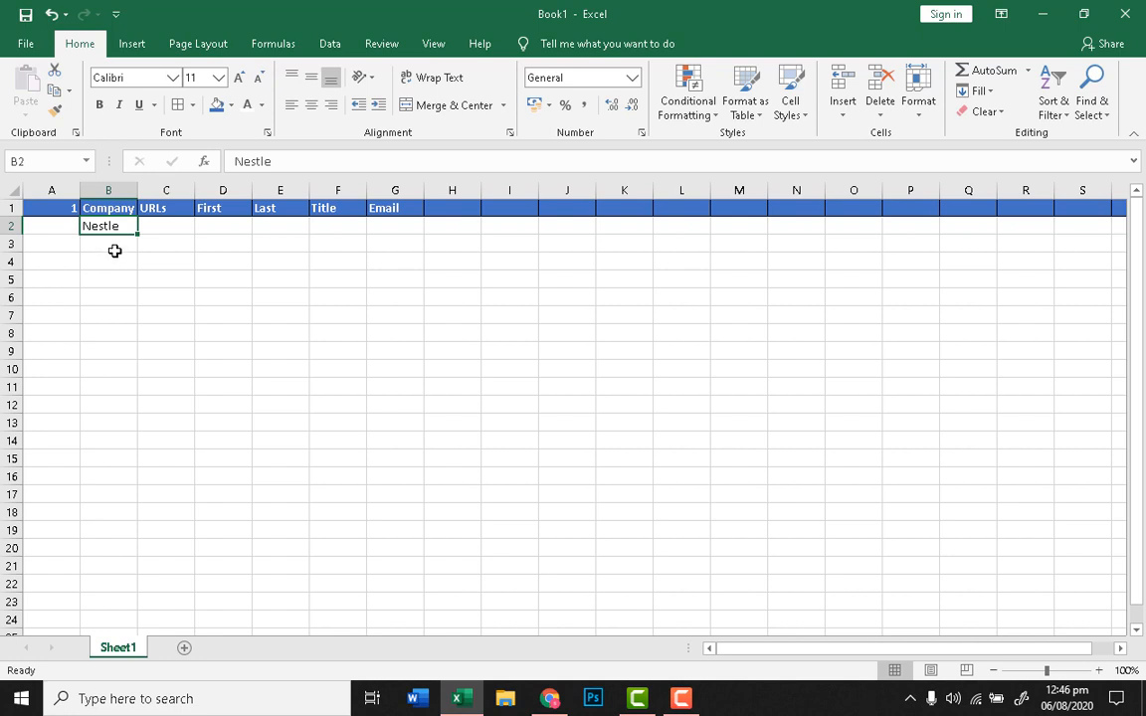
right_click(109, 227)
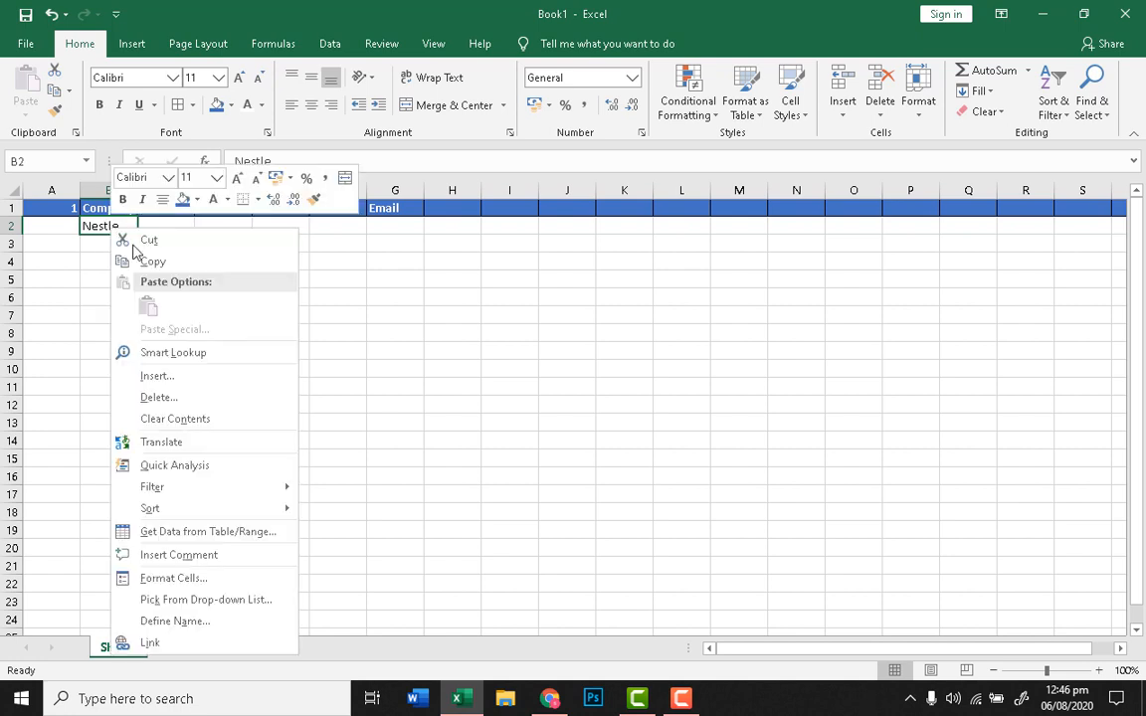
click(151, 256)
click(550, 700)
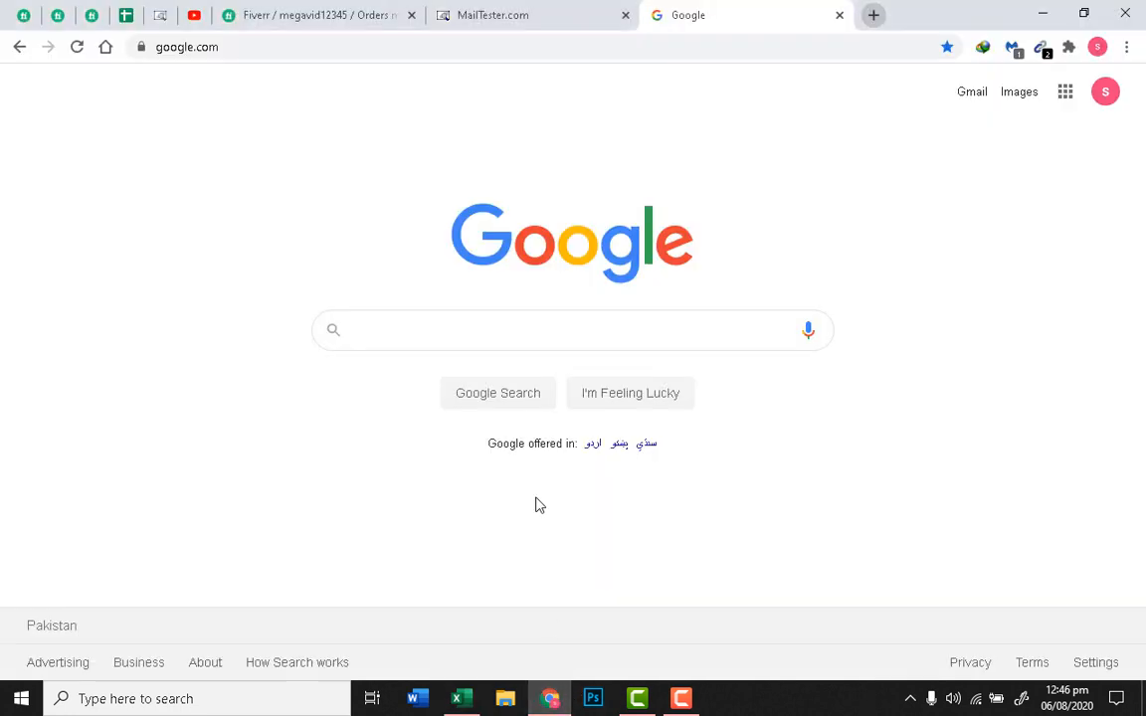
Step: Search Google for 'Nestle Australia' using the copied company name
right_click(464, 339)
click(557, 472)
text(Australia)
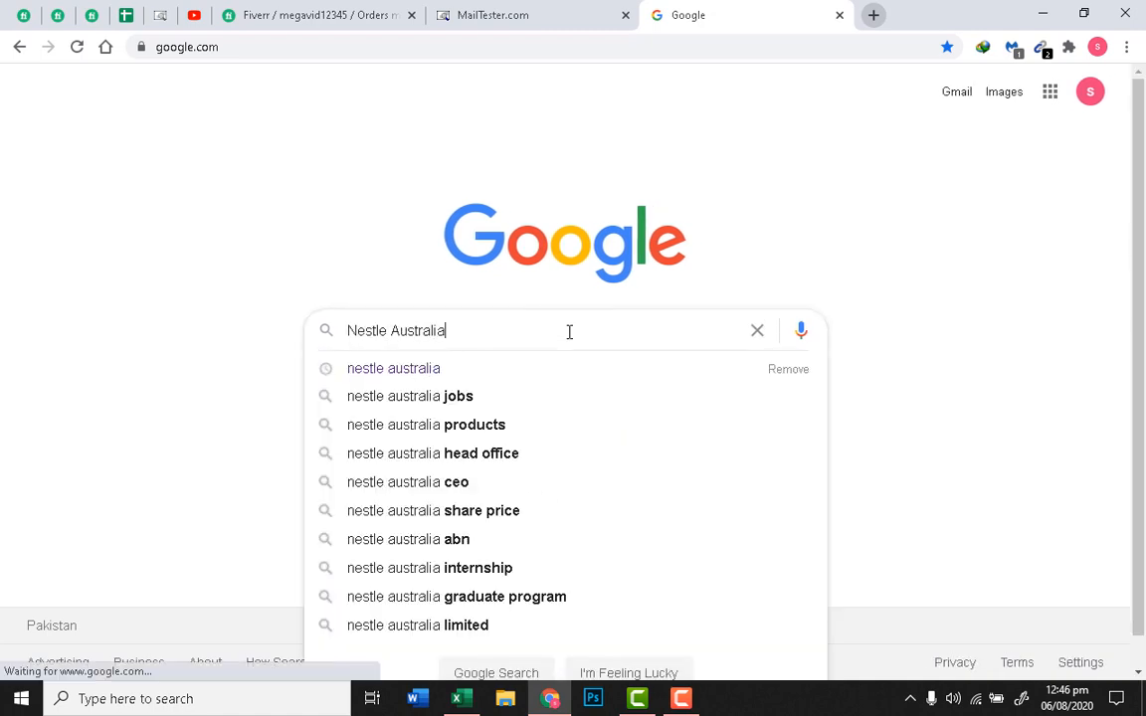
key(Return)
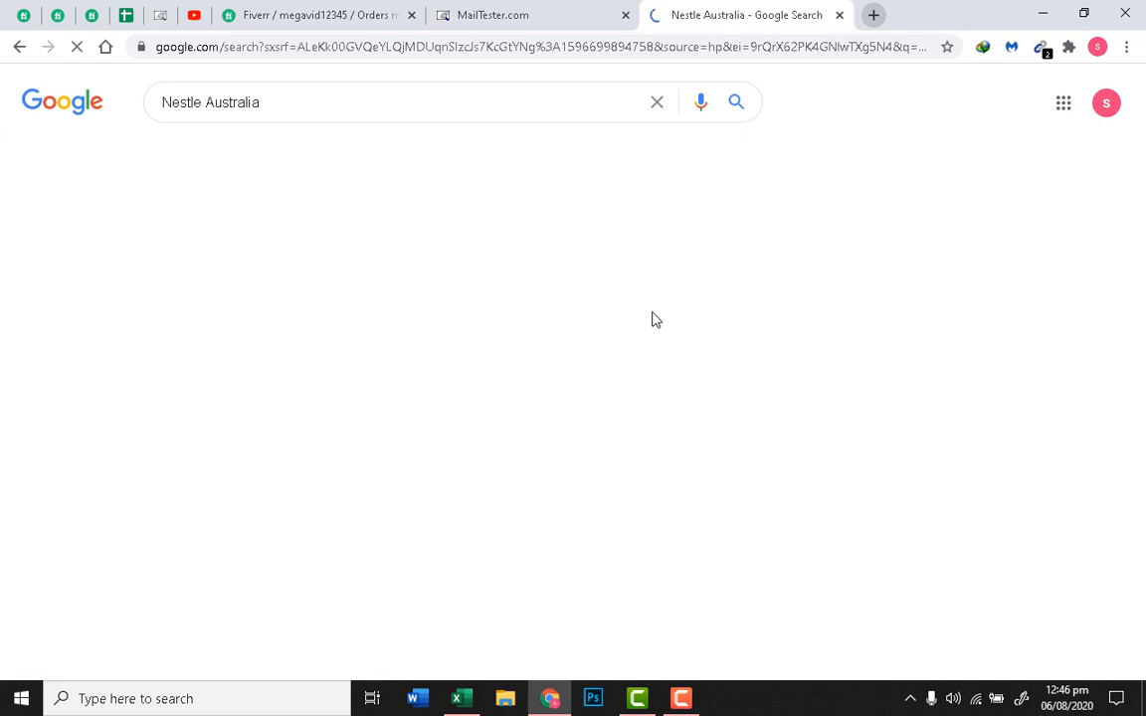
right_click(407, 247)
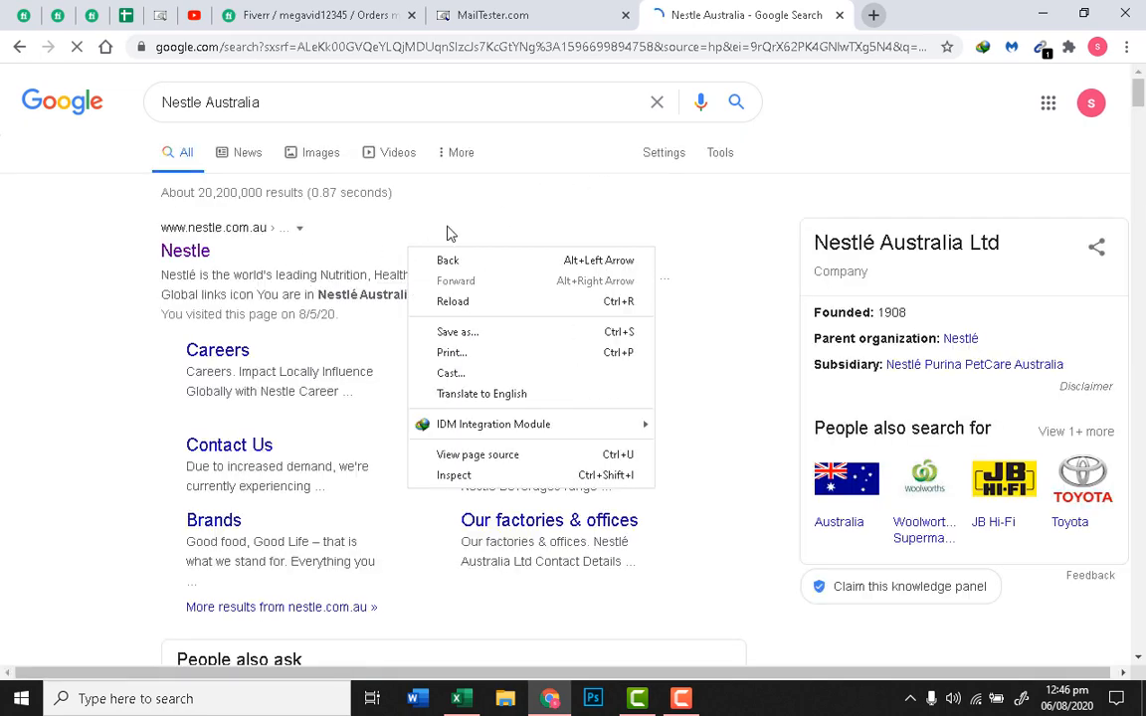
click(447, 227)
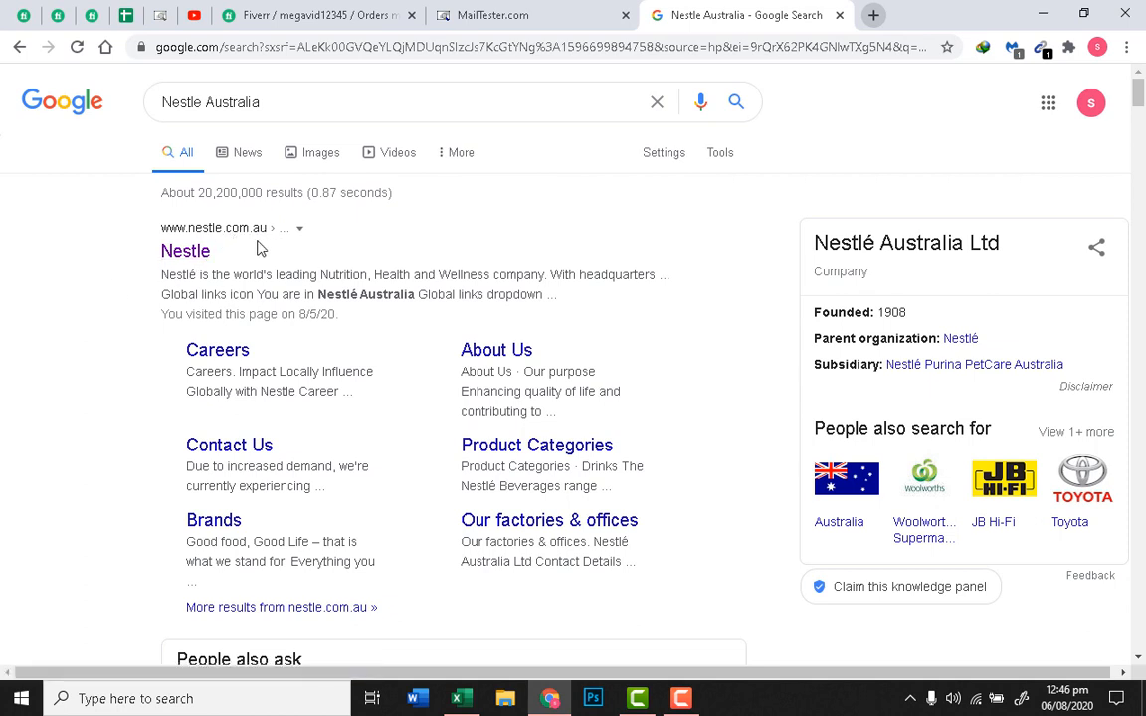
right_click(205, 251)
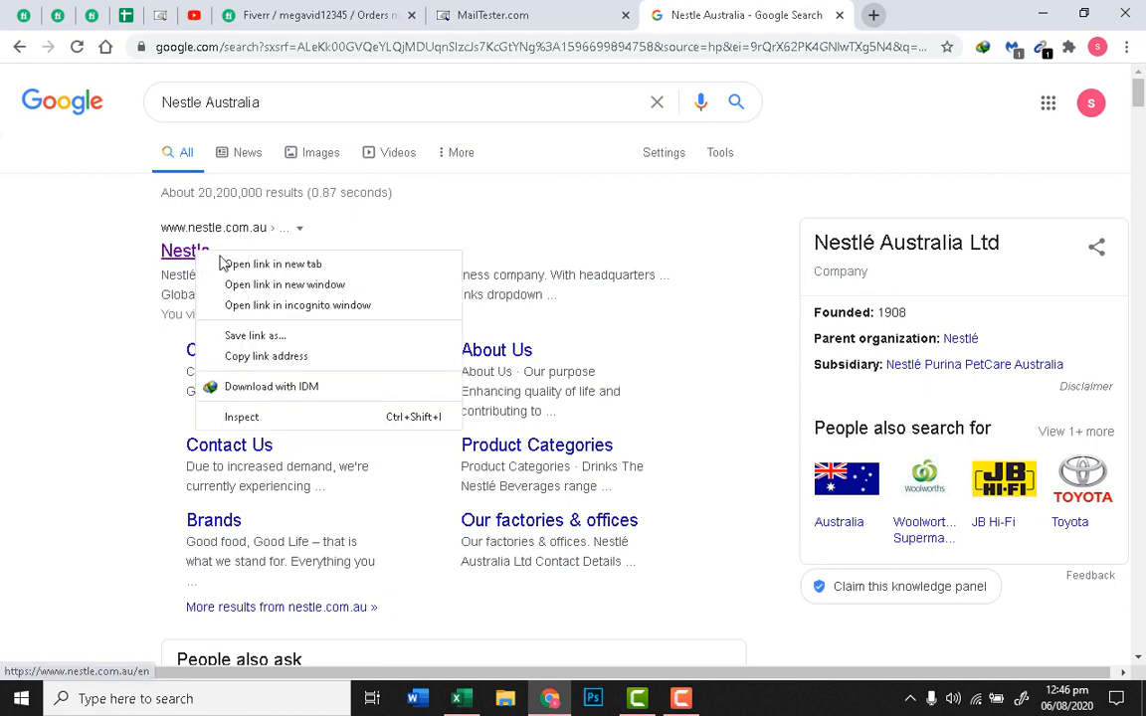
click(244, 263)
click(808, 15)
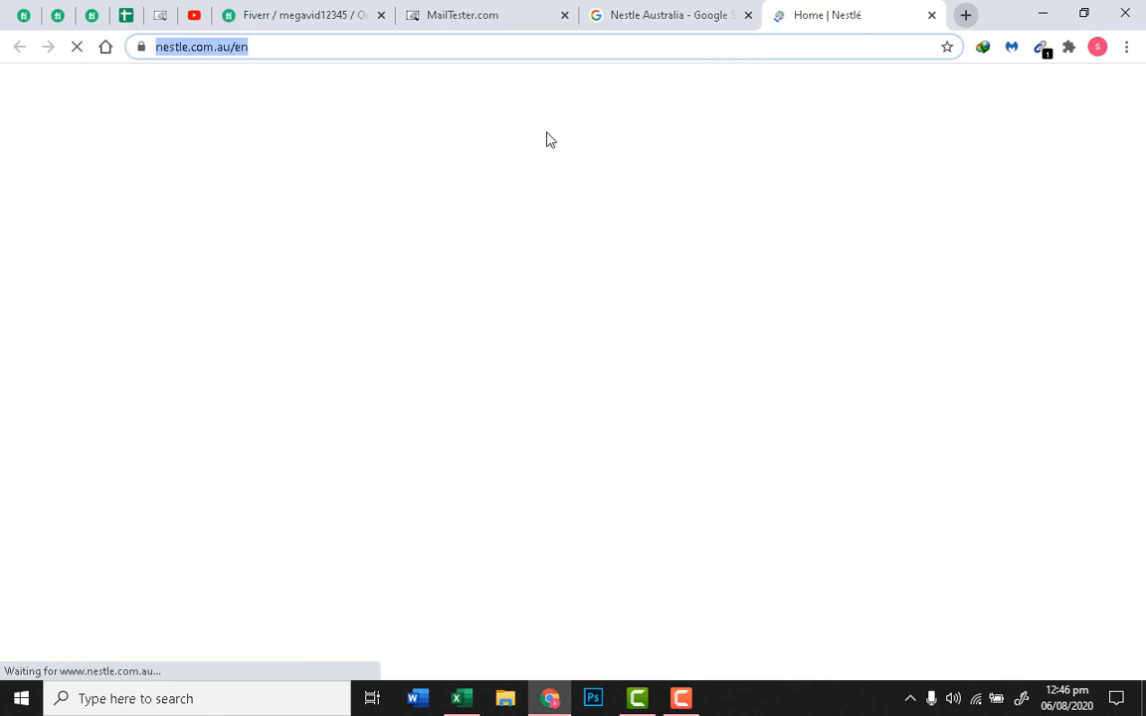
click(459, 699)
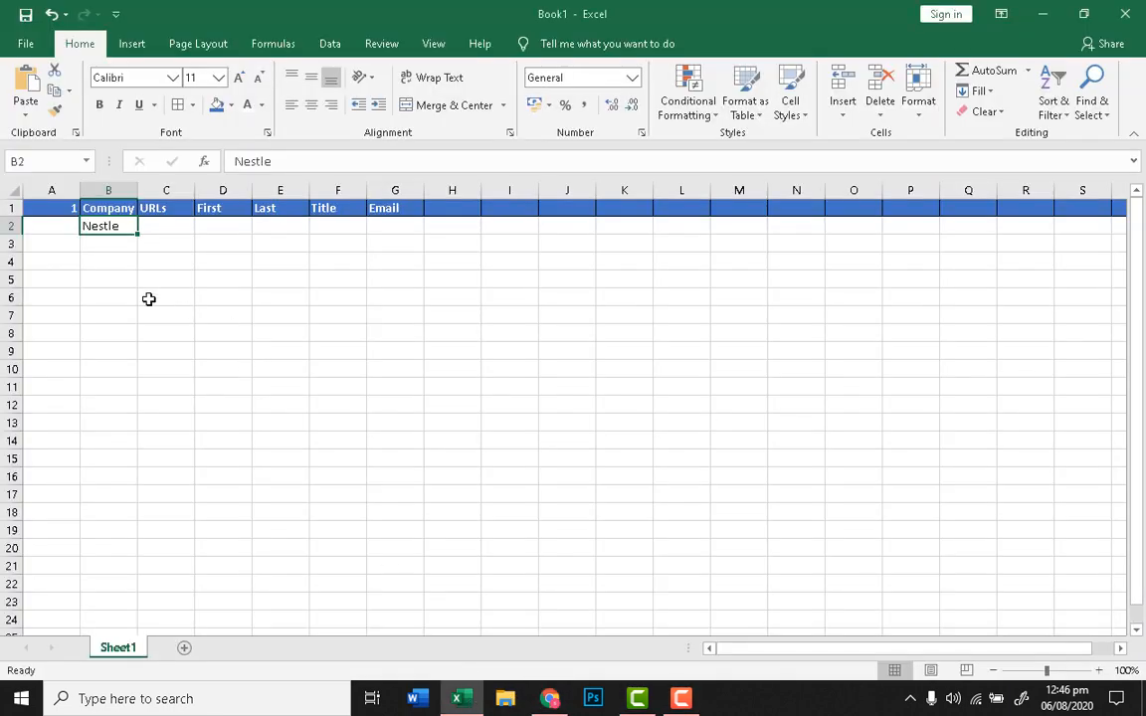
click(160, 225)
key(ctrl+v)
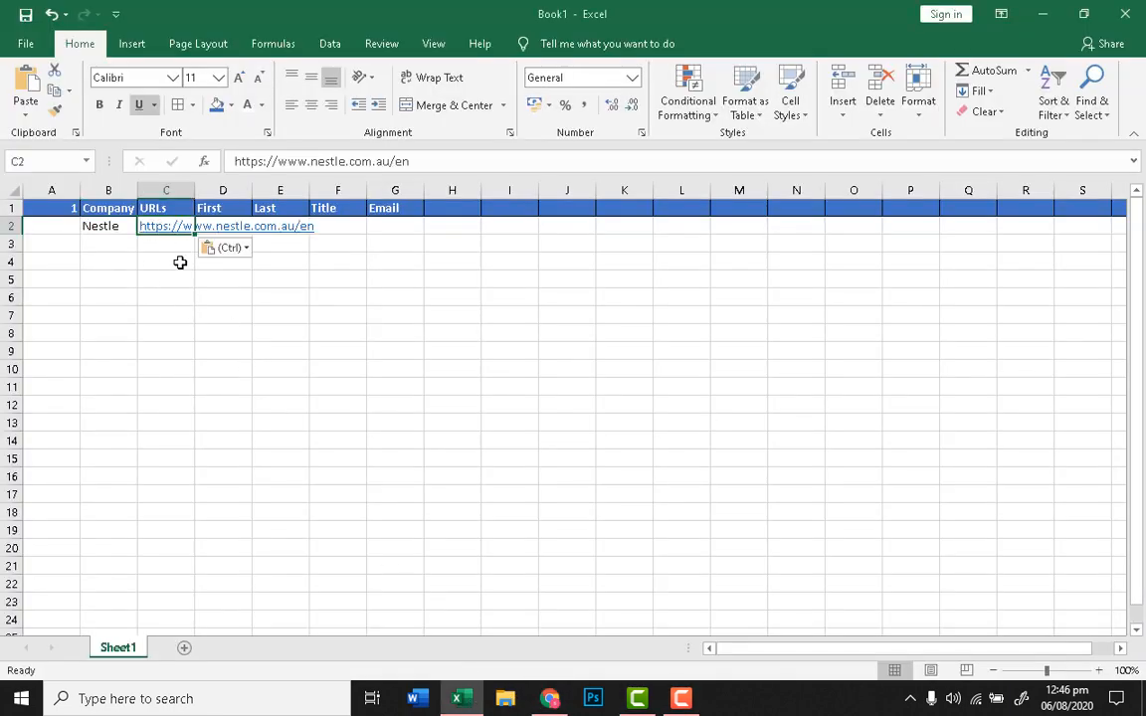
click(218, 313)
click(550, 698)
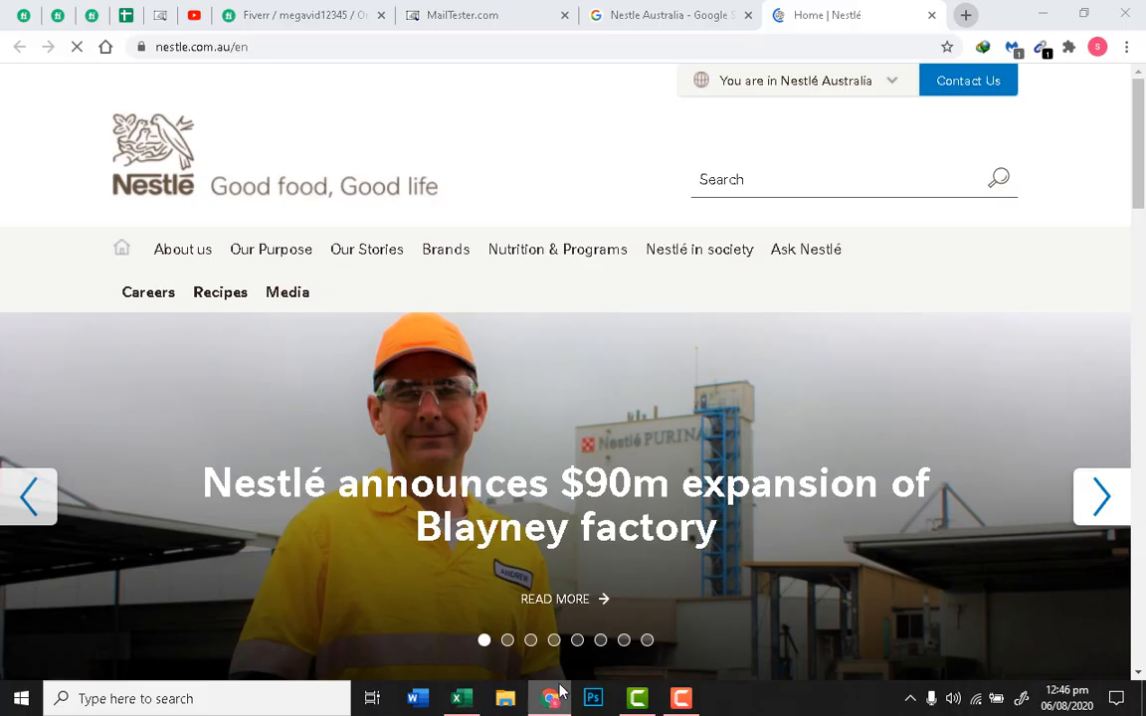
Step: Open Nestlé's LinkedIn page in a new tab and close the Nestlé website tab
key(ctrl+shift+Tab)
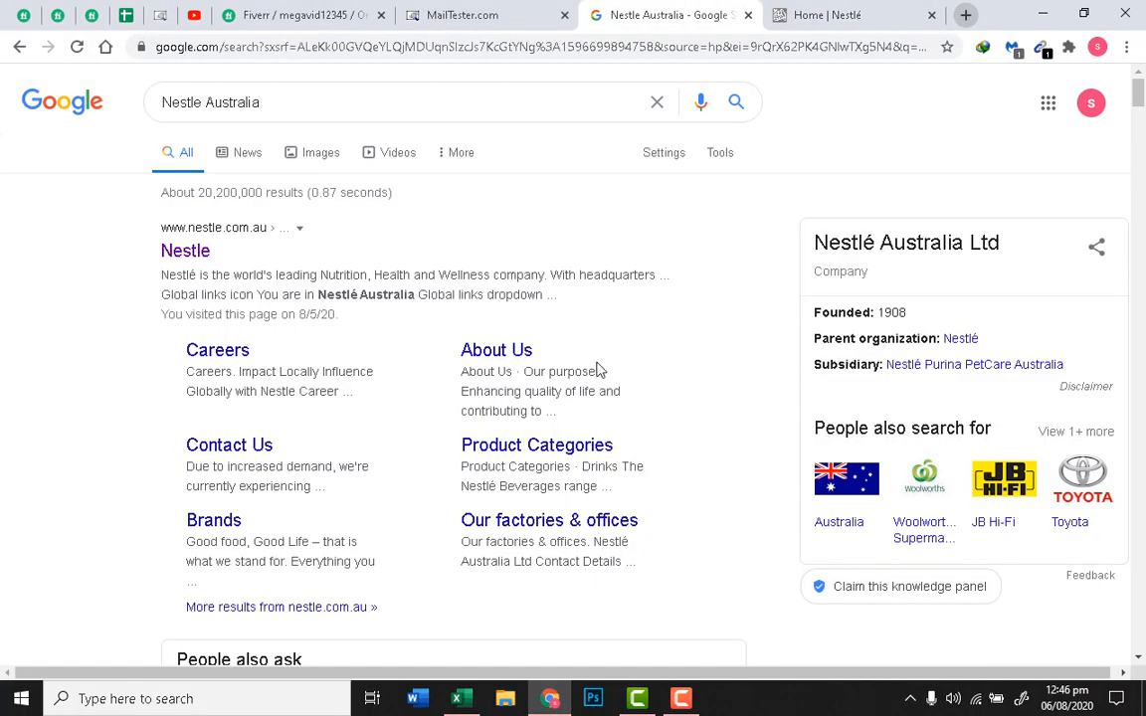
scroll(602, 372, down, 12)
scroll(616, 382, up, 2)
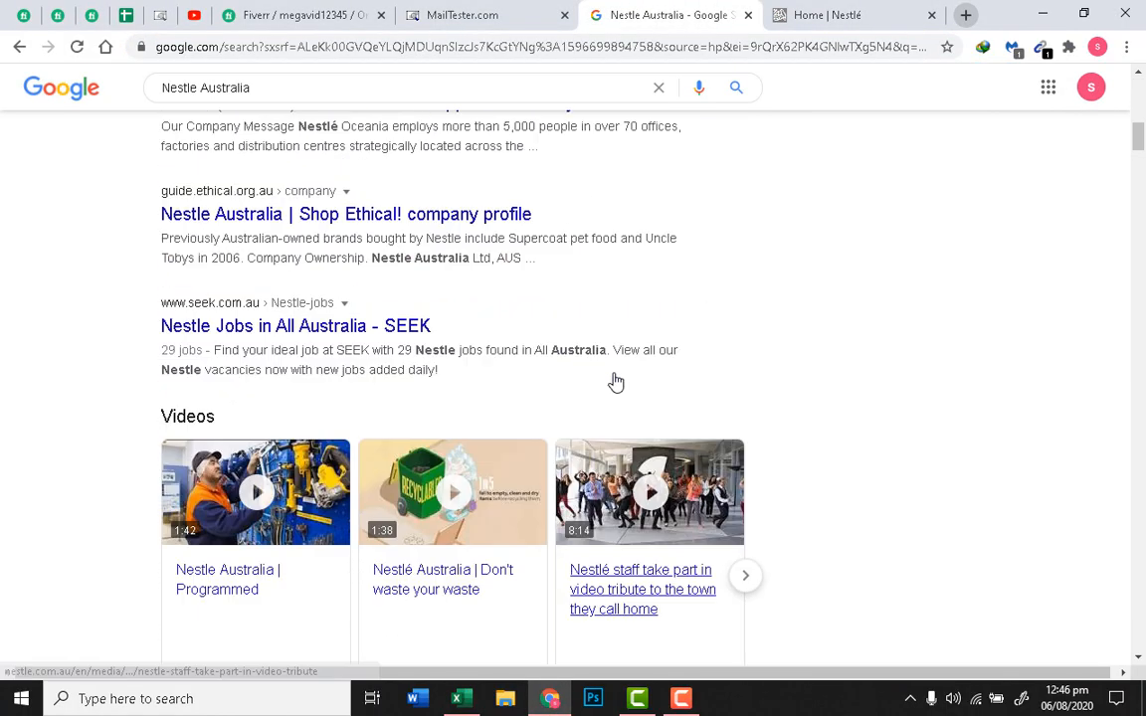
scroll(616, 382, up, 3)
scroll(616, 373, down, 3)
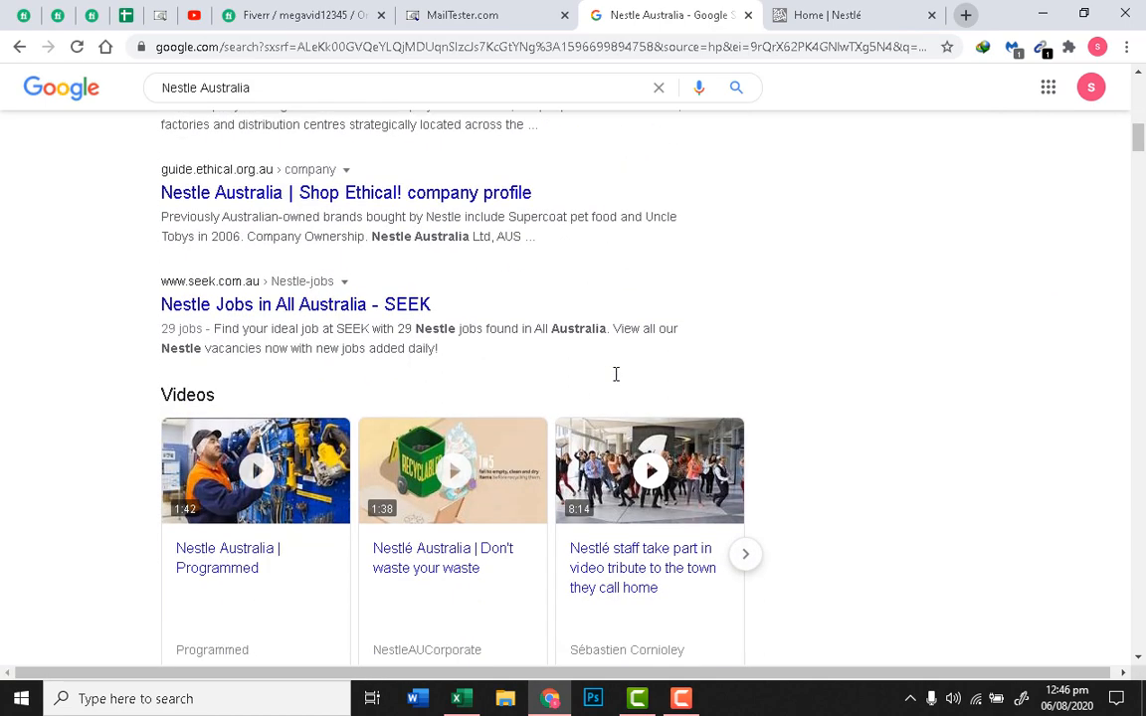
scroll(631, 383, up, 6)
scroll(634, 384, down, 5)
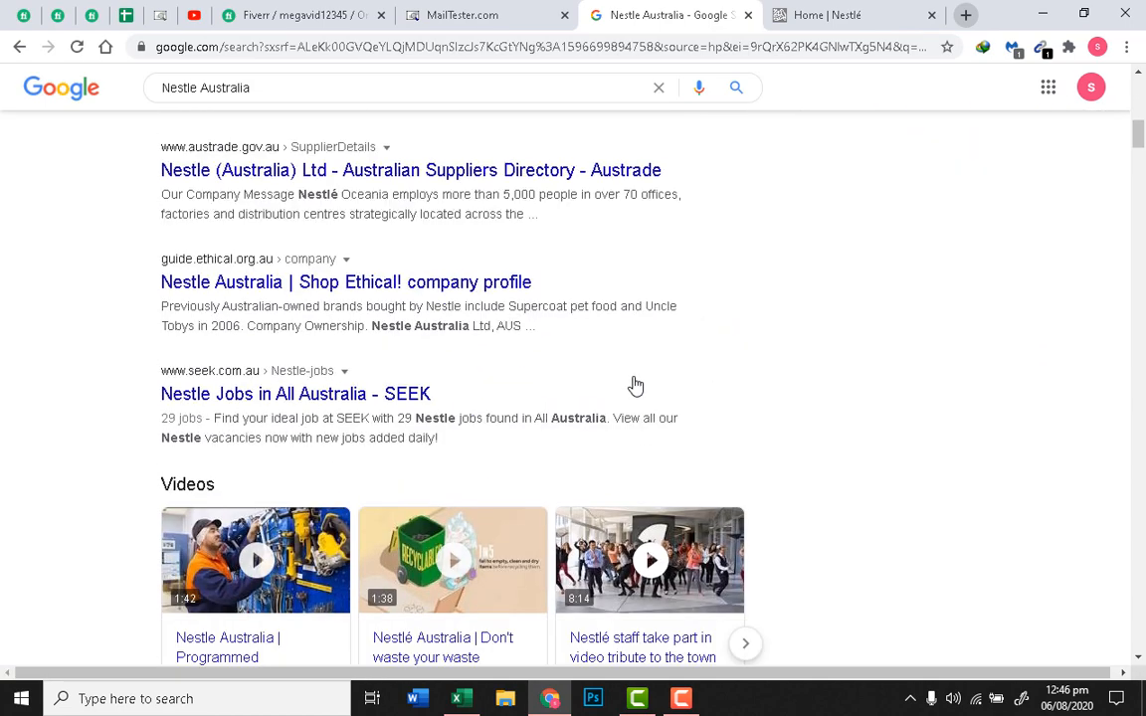
scroll(635, 386, down, 6)
right_click(231, 216)
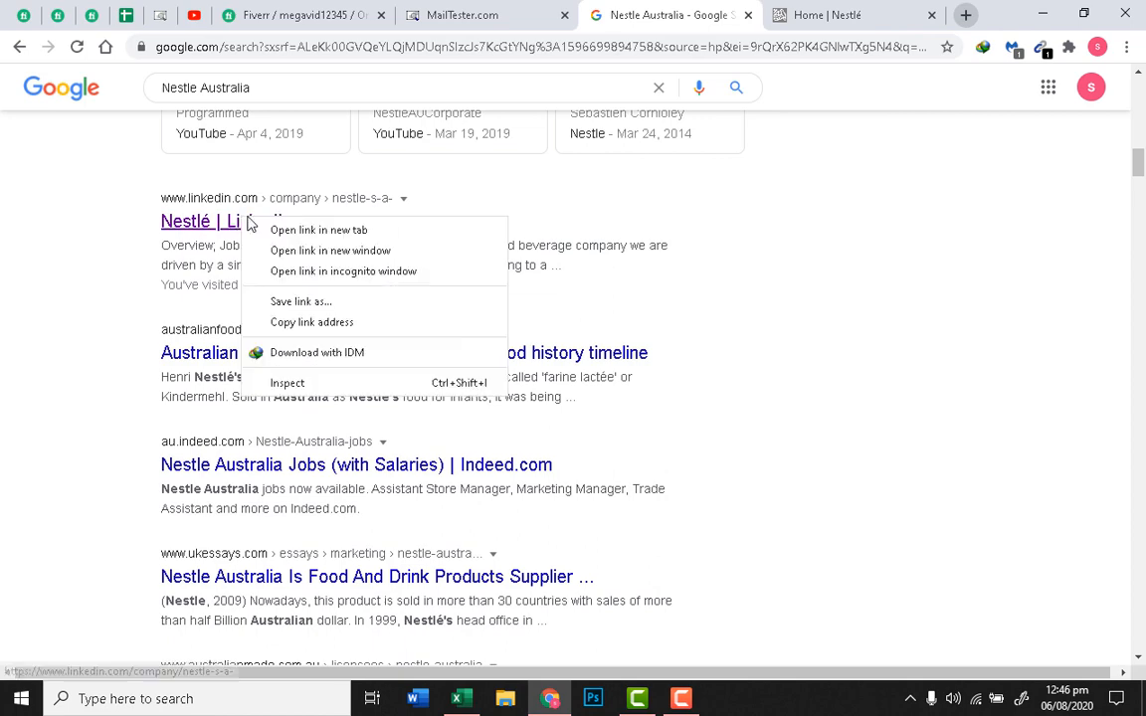
click(284, 228)
click(843, 10)
drag(843, 10, 733, 12)
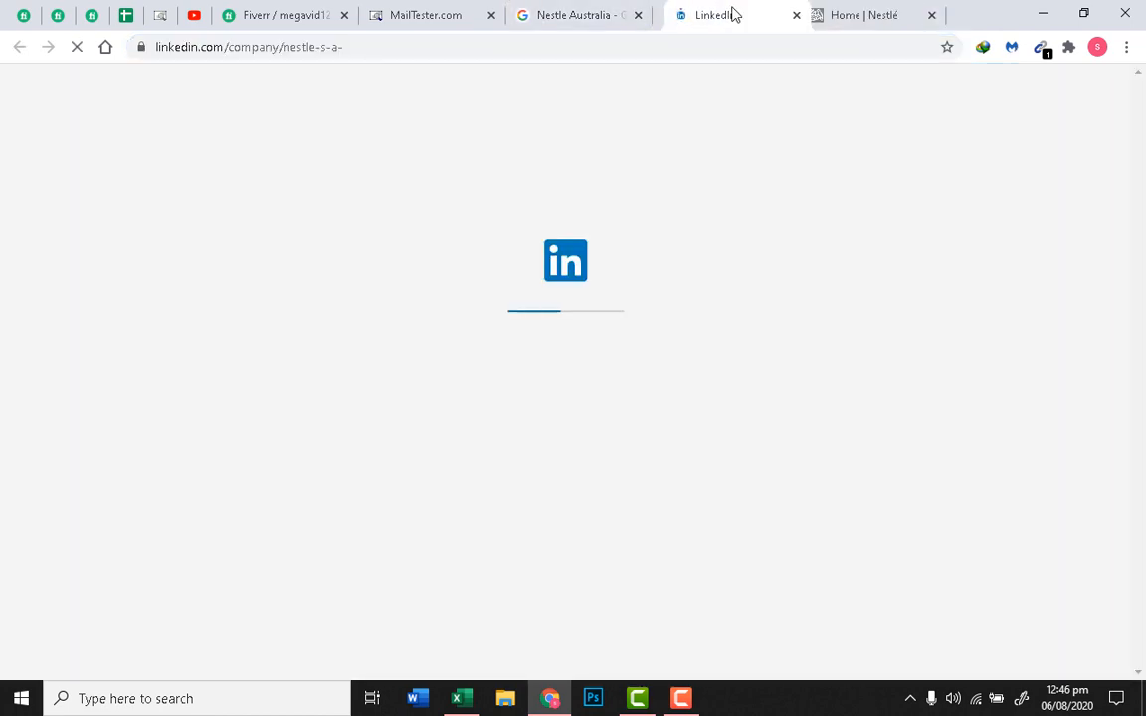
click(874, 12)
click(931, 15)
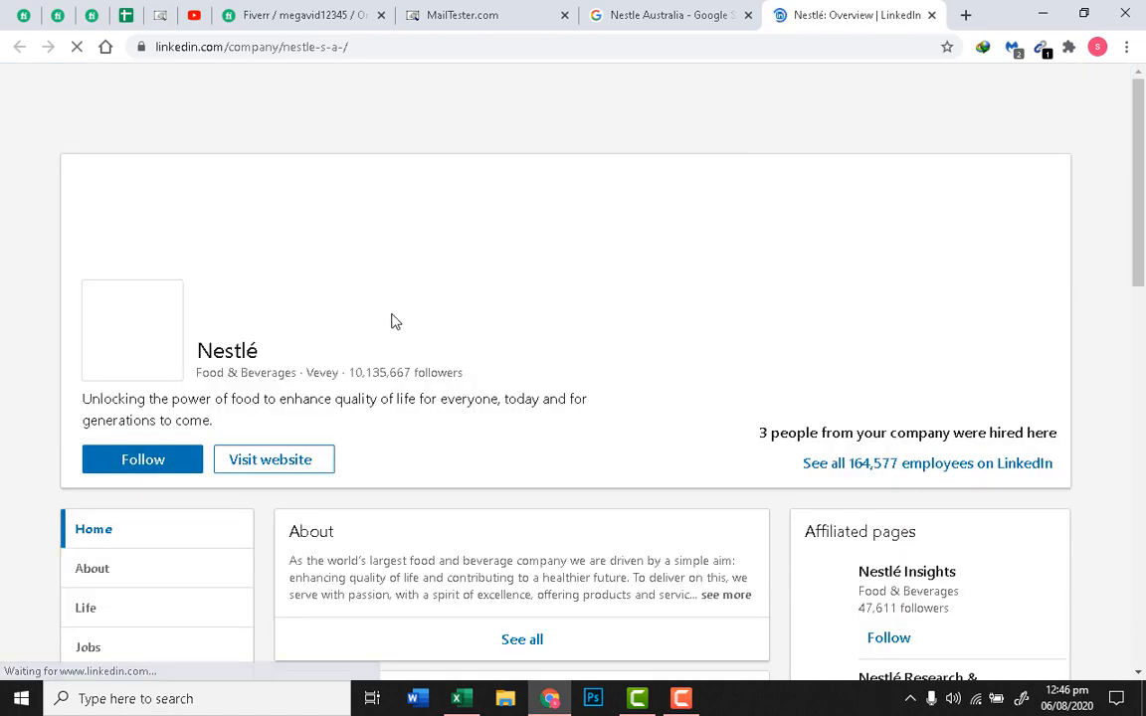
Step: Browse Nestlé's LinkedIn page and open its People list of 164,577 employees
scroll(446, 349, down, 3)
scroll(445, 347, up, 1)
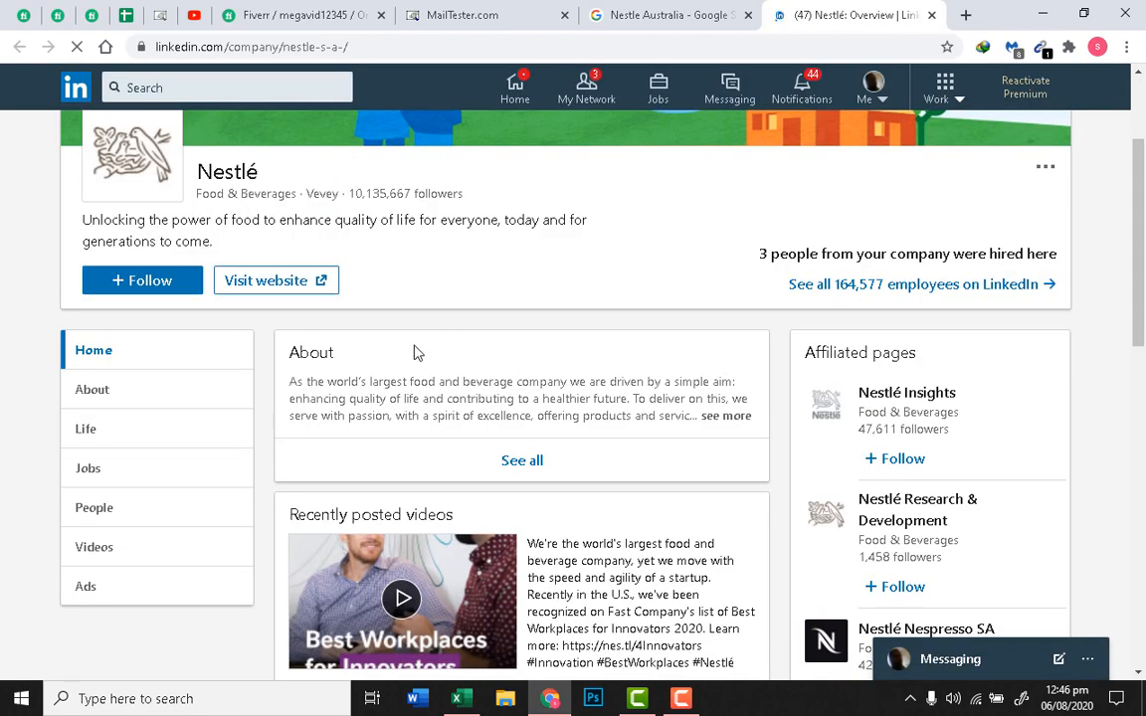
scroll(139, 492, down, 2)
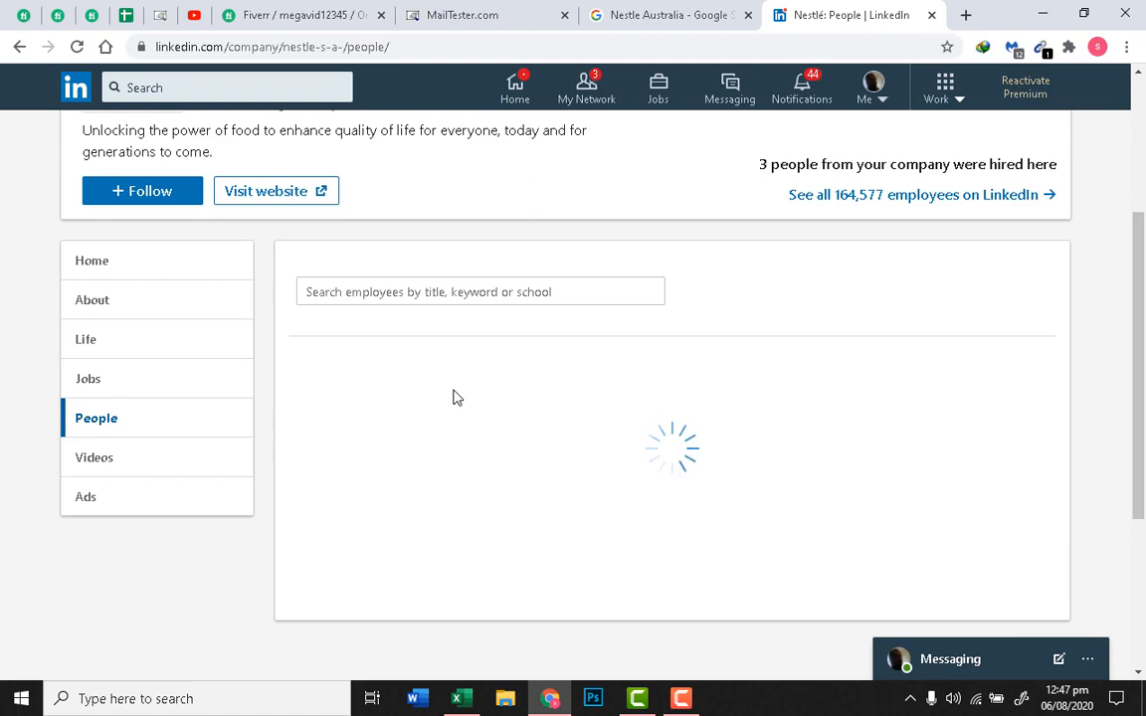
scroll(552, 428, down, 3)
scroll(552, 428, up, 3)
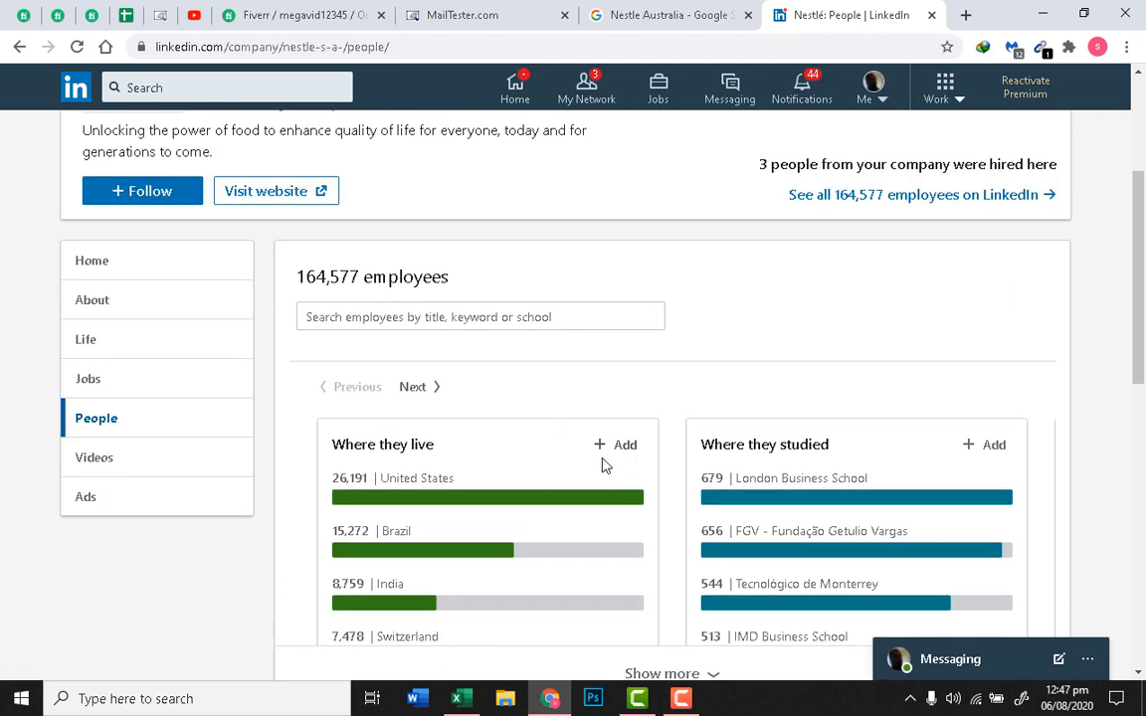
scroll(597, 464, down, 3)
scroll(586, 466, up, 2)
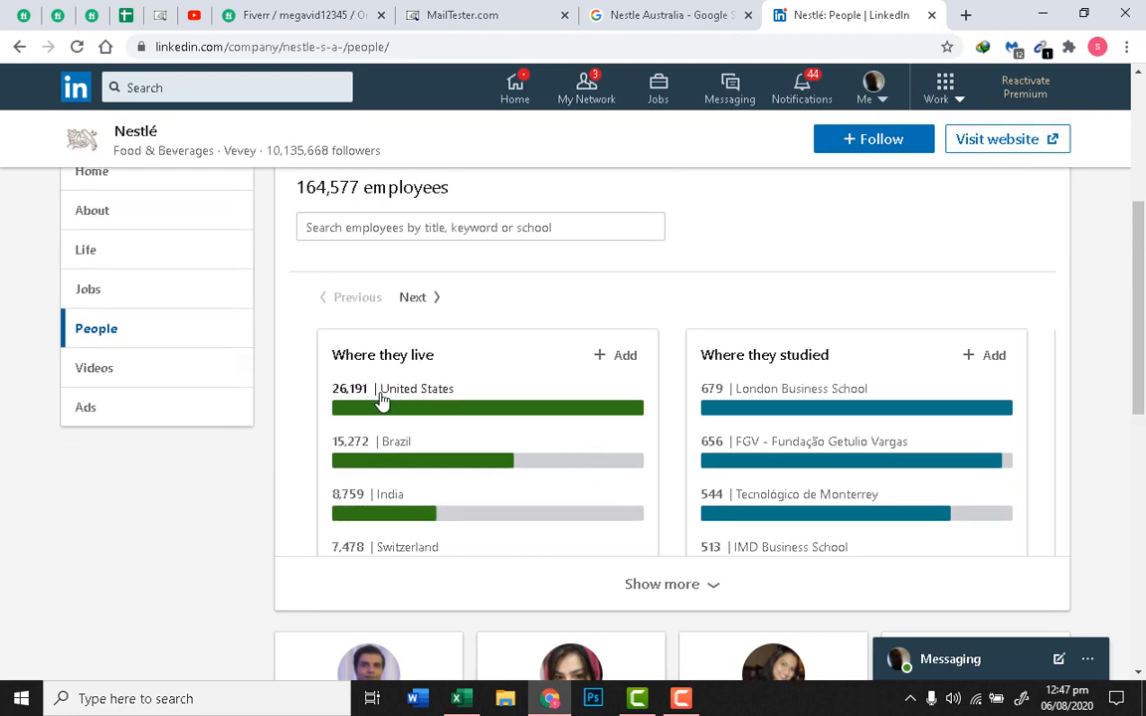
click(518, 401)
Step: Filter Nestlé's LinkedIn employees to those living in Australia (2,737 people), then revisit the Fiverr requirements
click(625, 356)
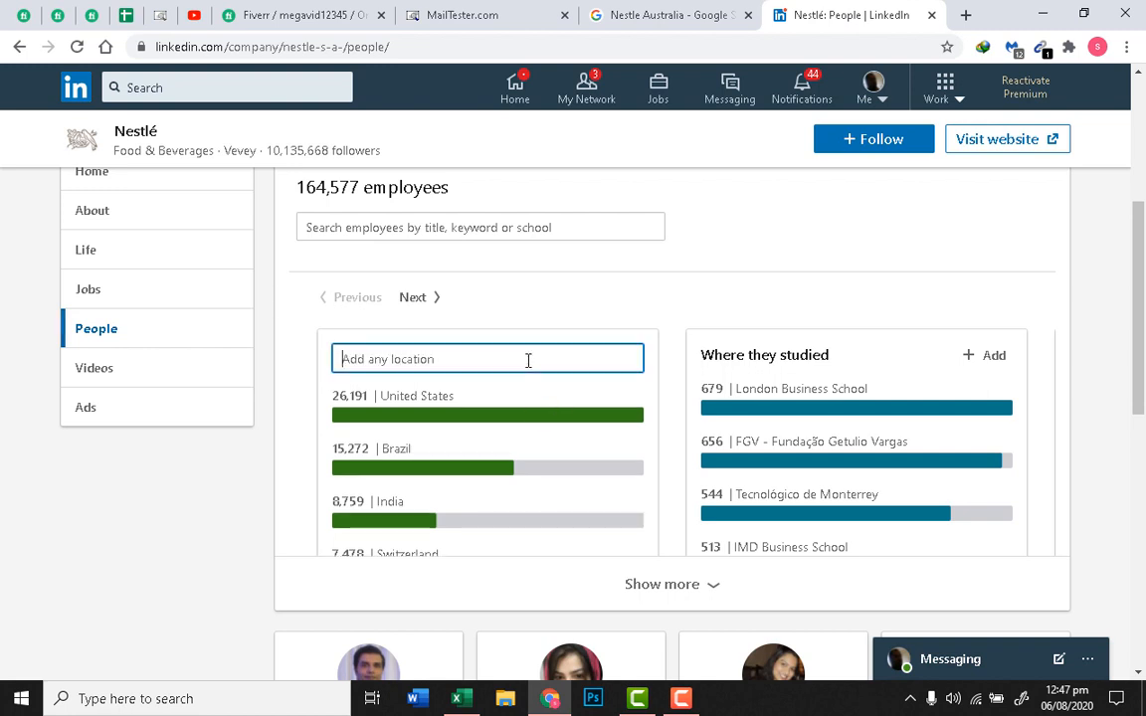
text(Australia)
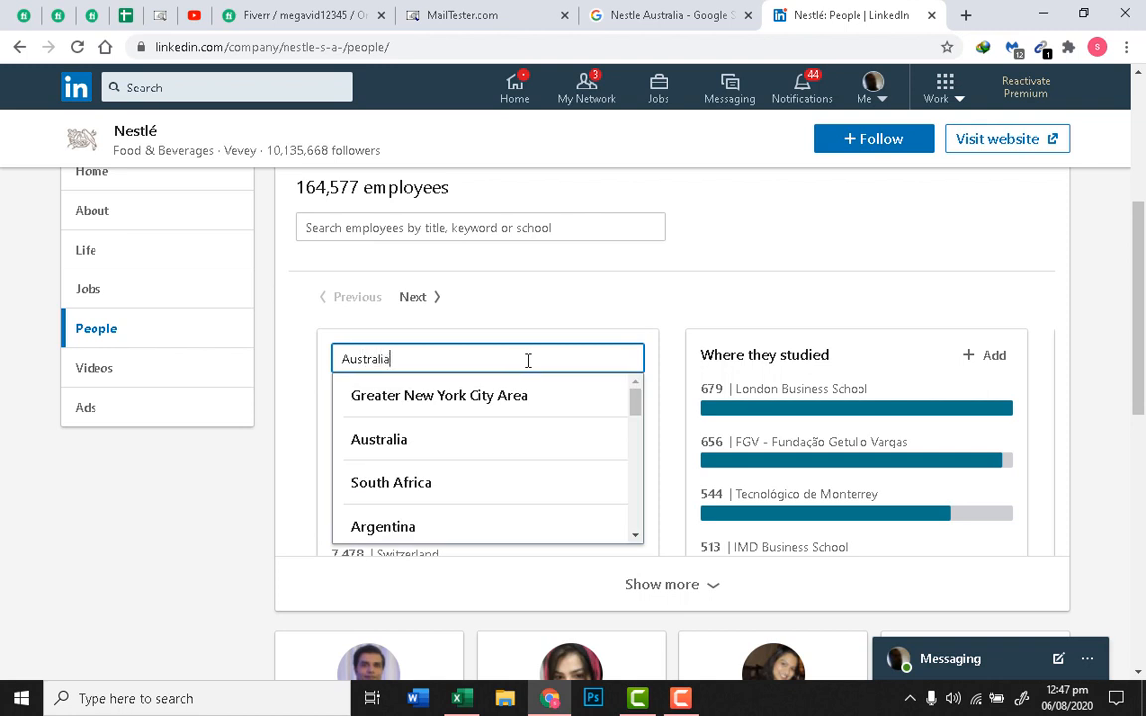
click(512, 401)
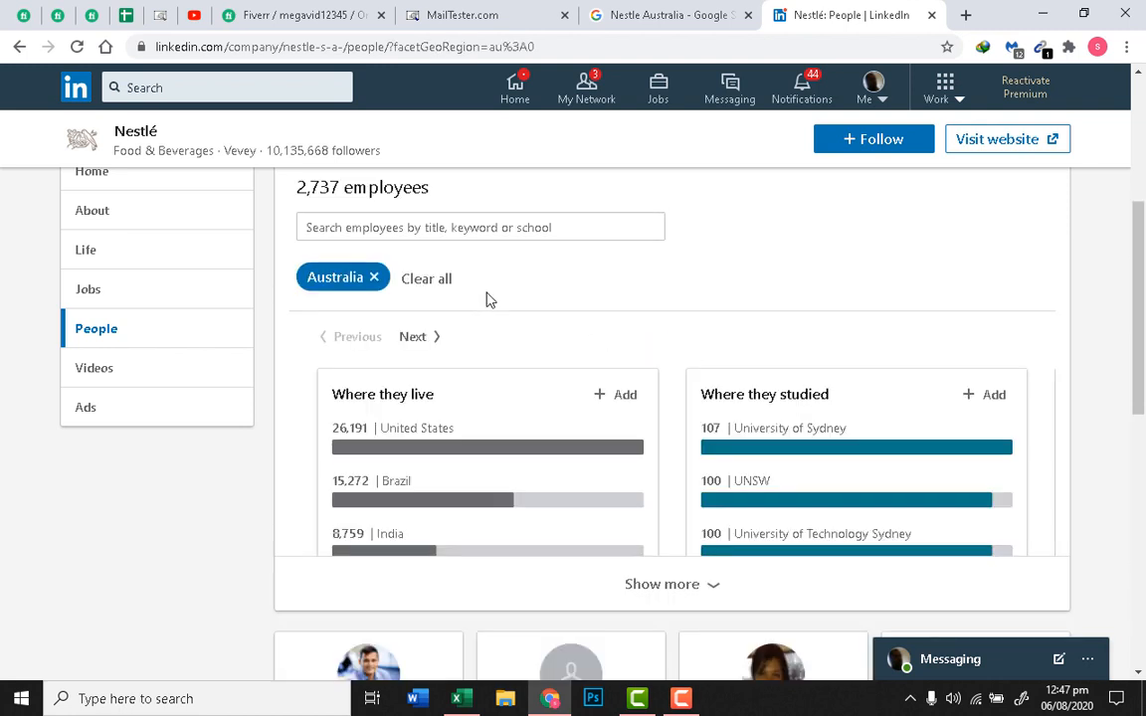
scroll(494, 308, down, 4)
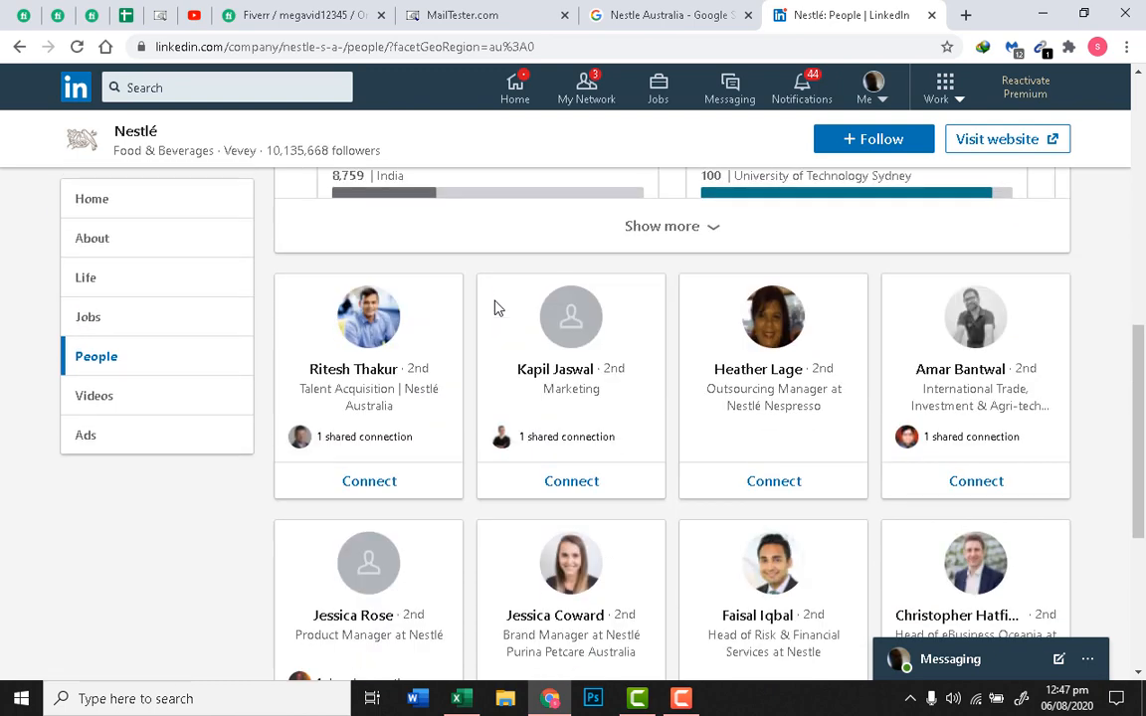
scroll(552, 358, down, 1)
scroll(538, 398, up, 2)
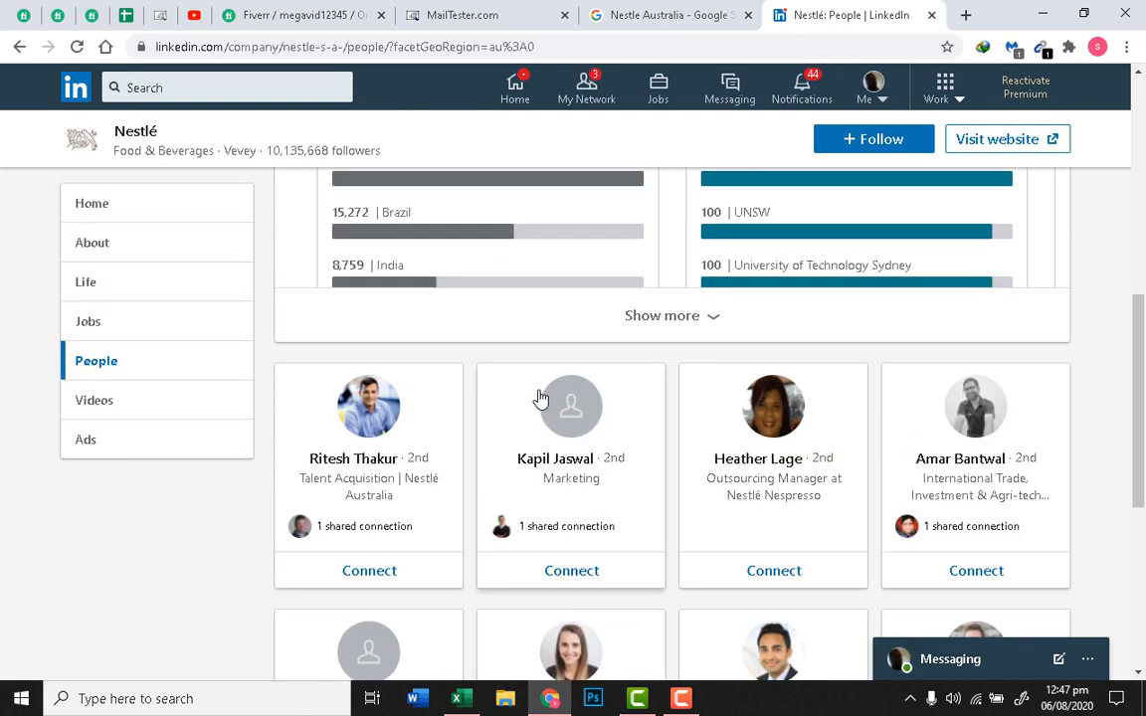
scroll(538, 398, down, 3)
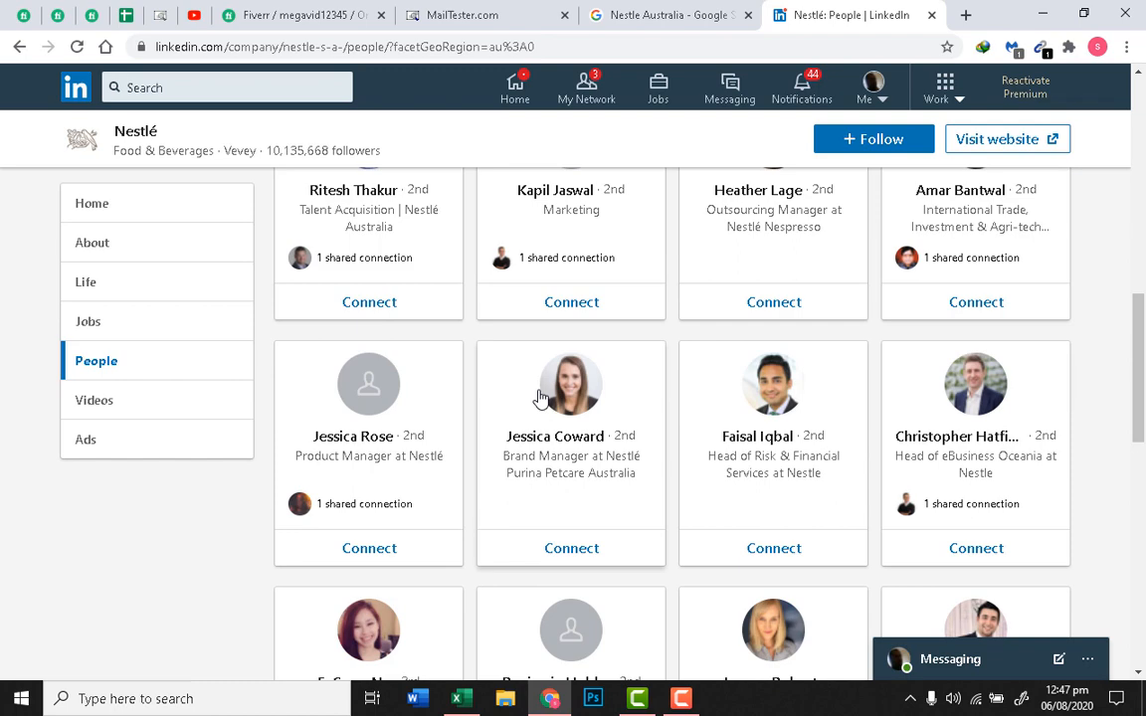
scroll(538, 398, up, 1)
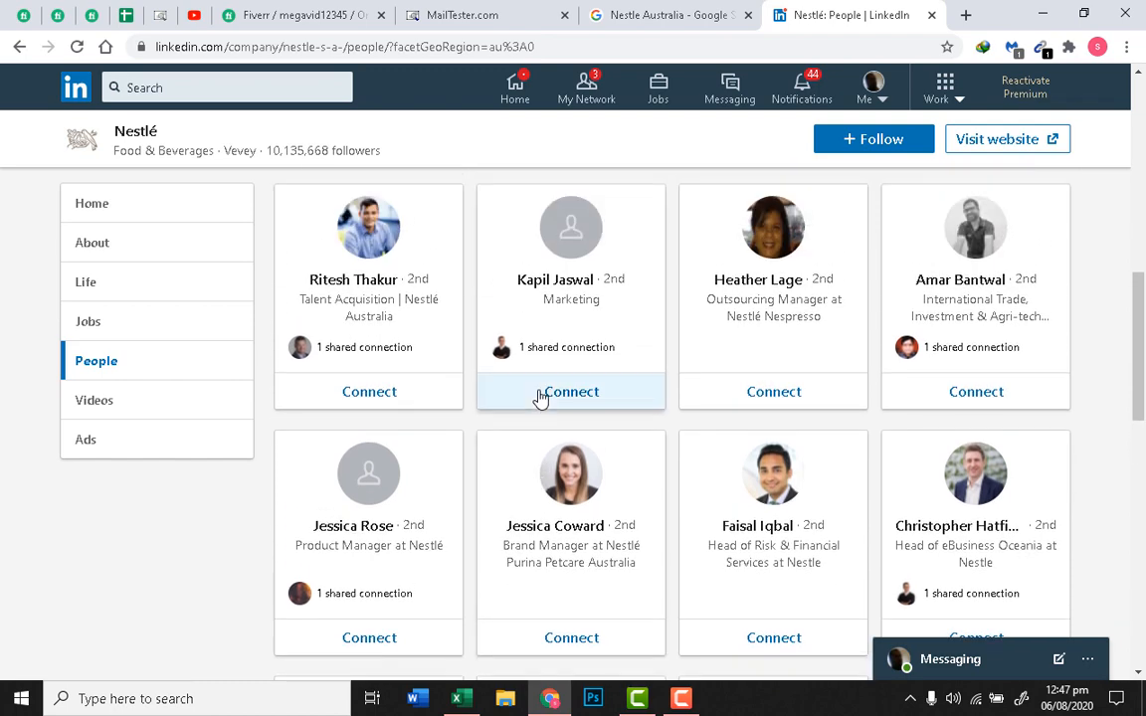
scroll(538, 398, up, 7)
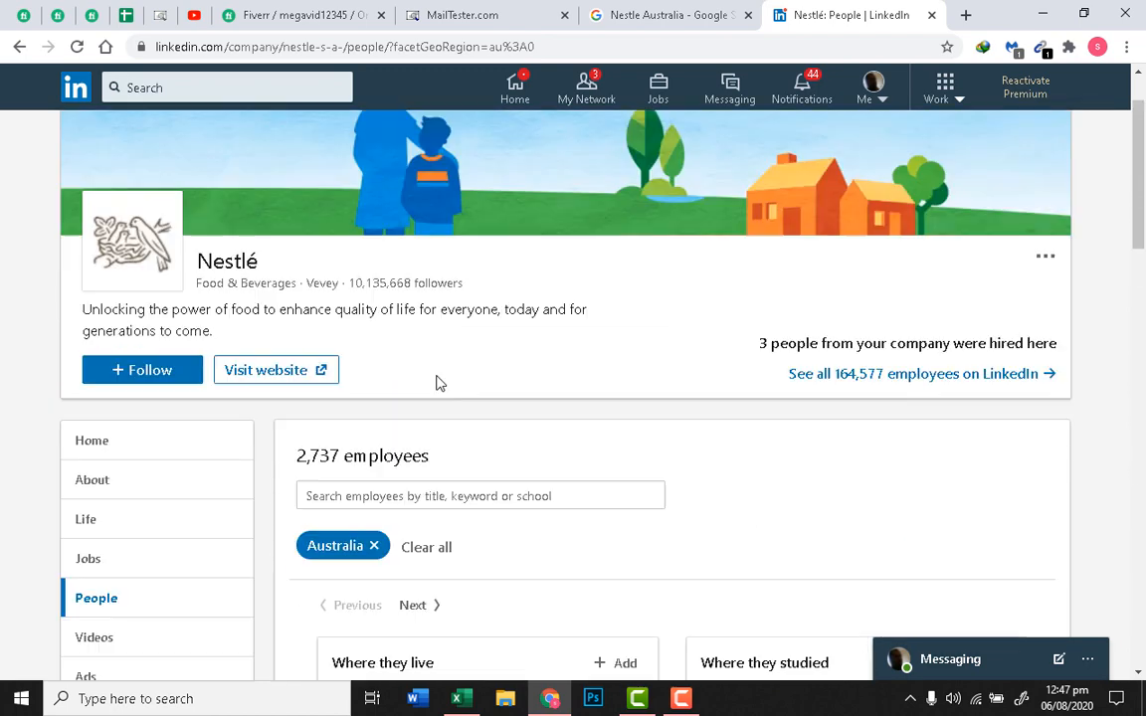
scroll(506, 451, down, 3)
scroll(542, 438, down, 4)
scroll(507, 409, up, 1)
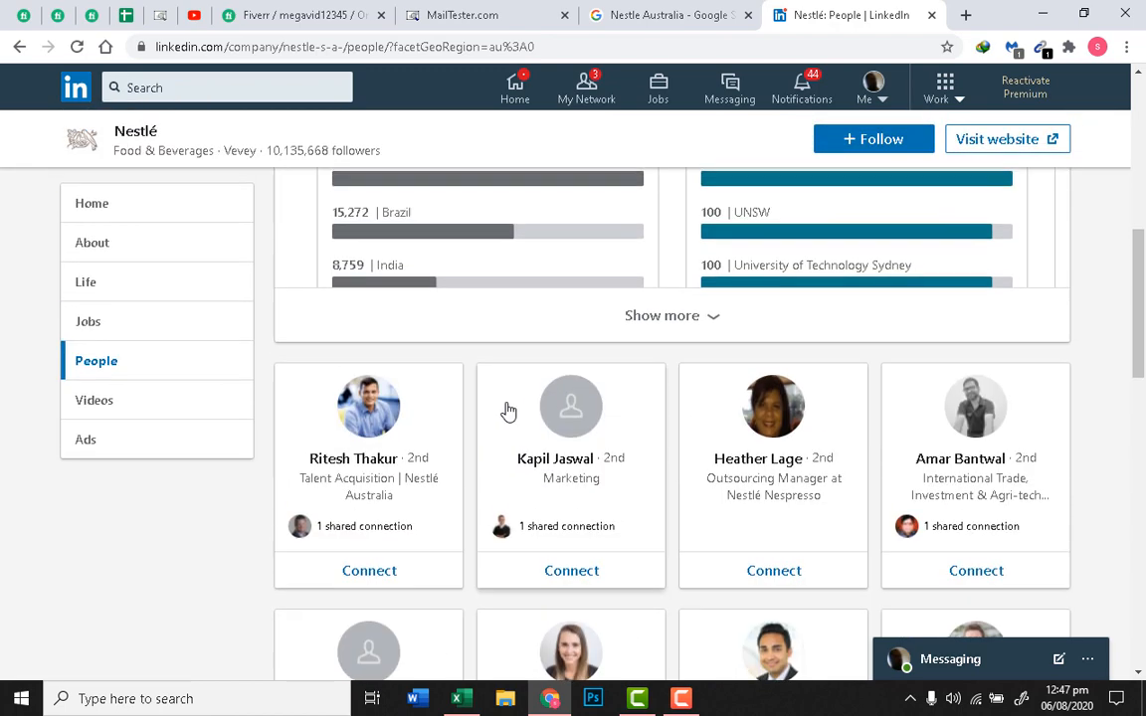
click(289, 13)
scroll(486, 404, up, 3)
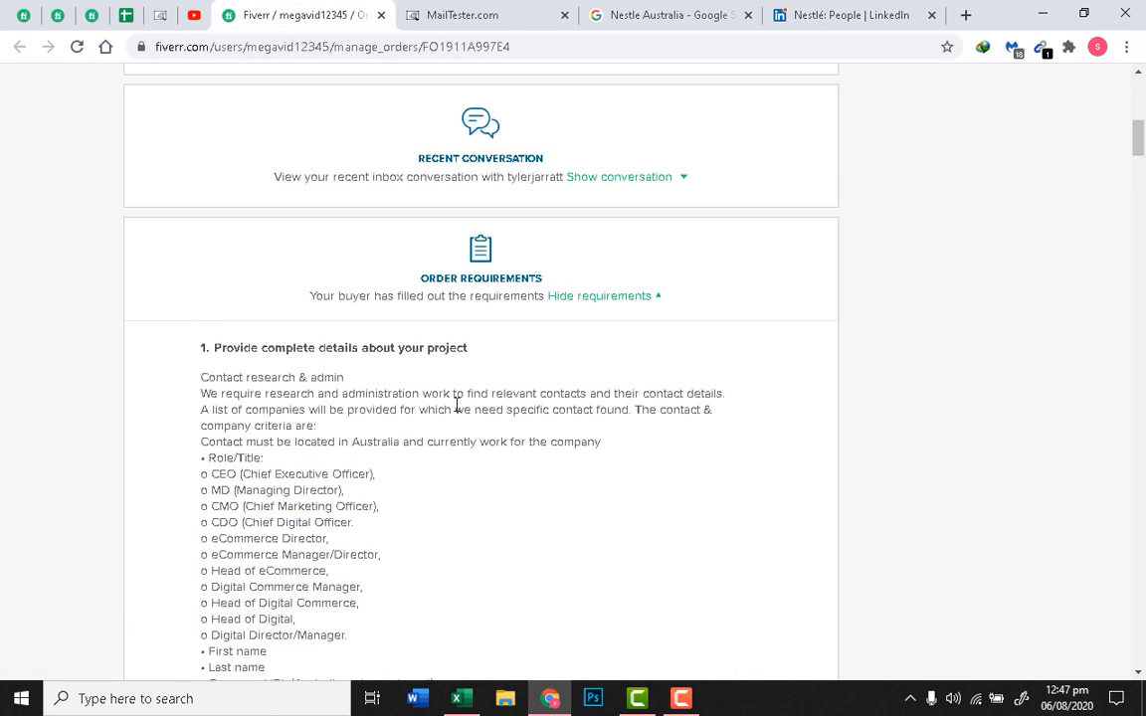
Step: Scan the Fiverr requirements' job titles, highlighting the MD role, then return to the Nestle Australia results
scroll(396, 430, down, 3)
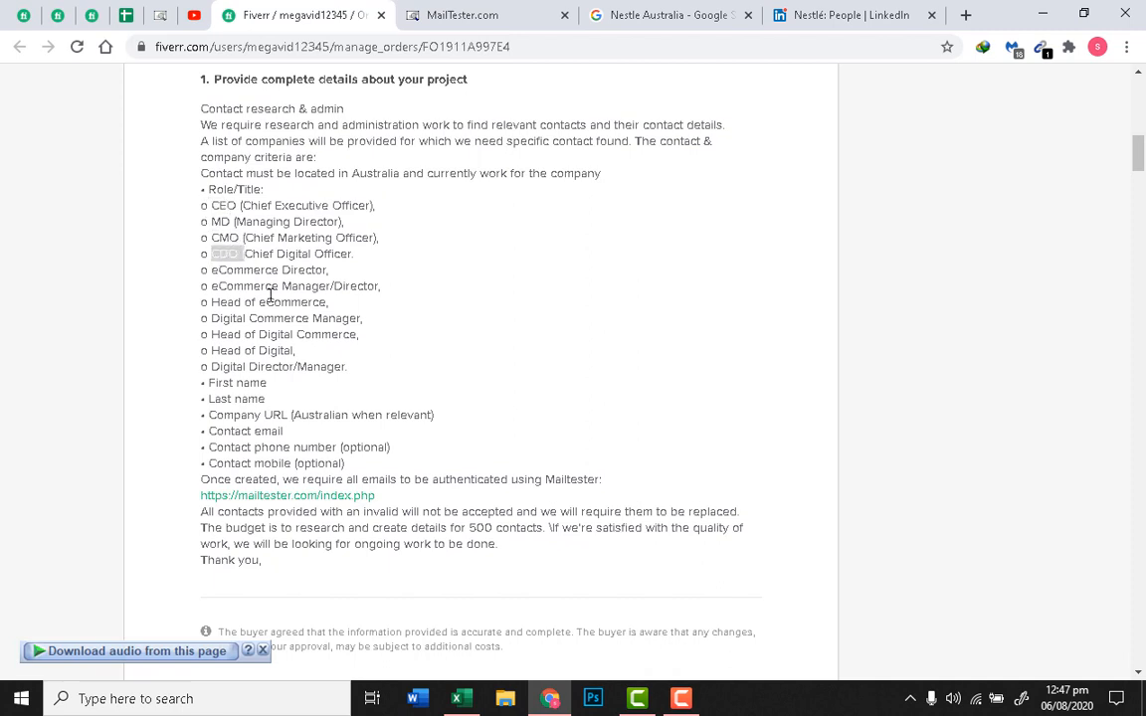
mouse_move(228, 221)
mouse_down()
mouse_move(214, 222)
mouse_move(212, 207)
mouse_up()
click(234, 225)
click(754, 8)
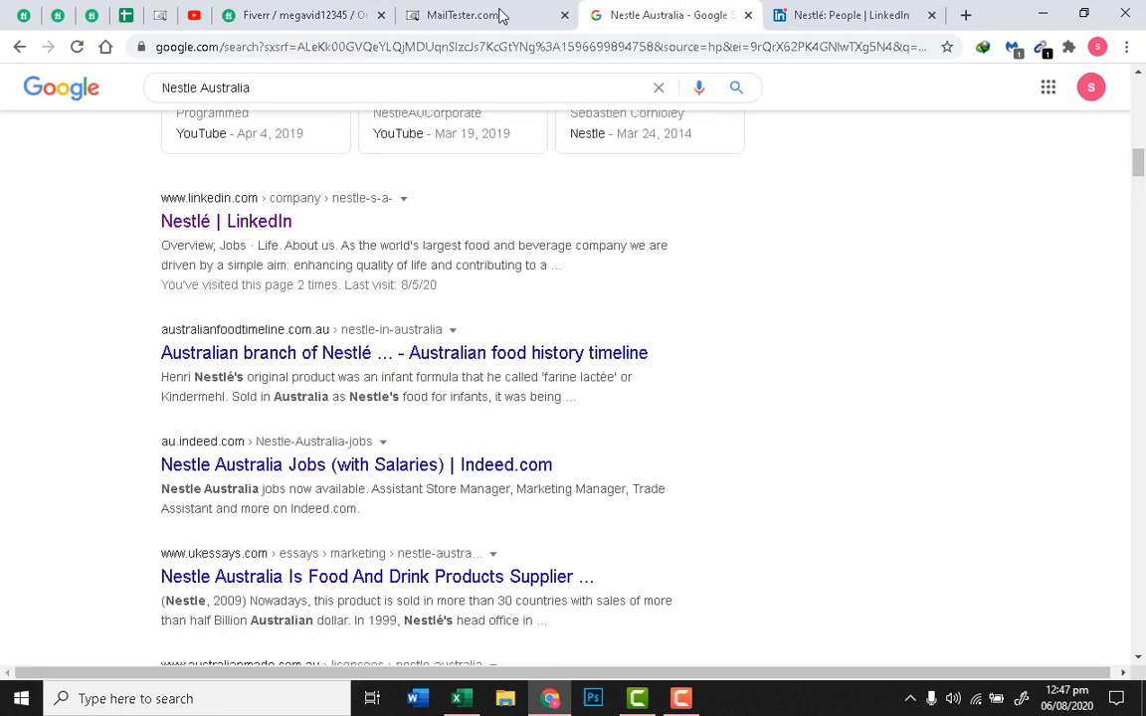
Step: Search Nestlé's Australian employees for 'Managing Director' on the LinkedIn People page
click(852, 15)
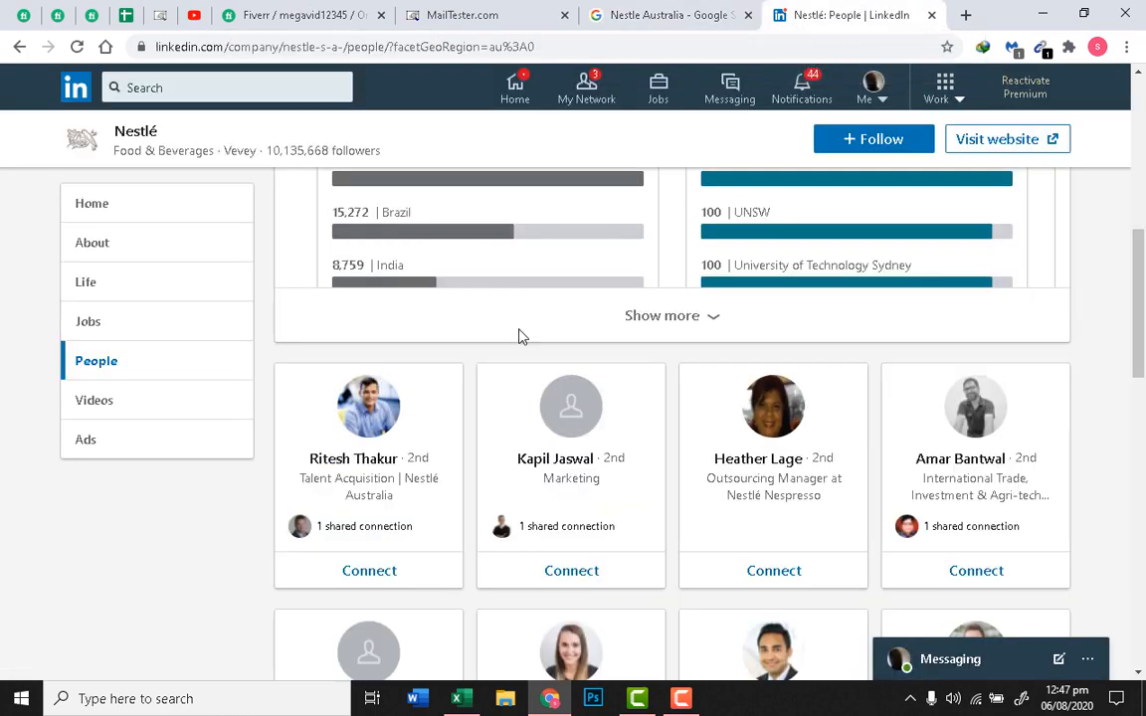
scroll(518, 335, up, 4)
click(470, 317)
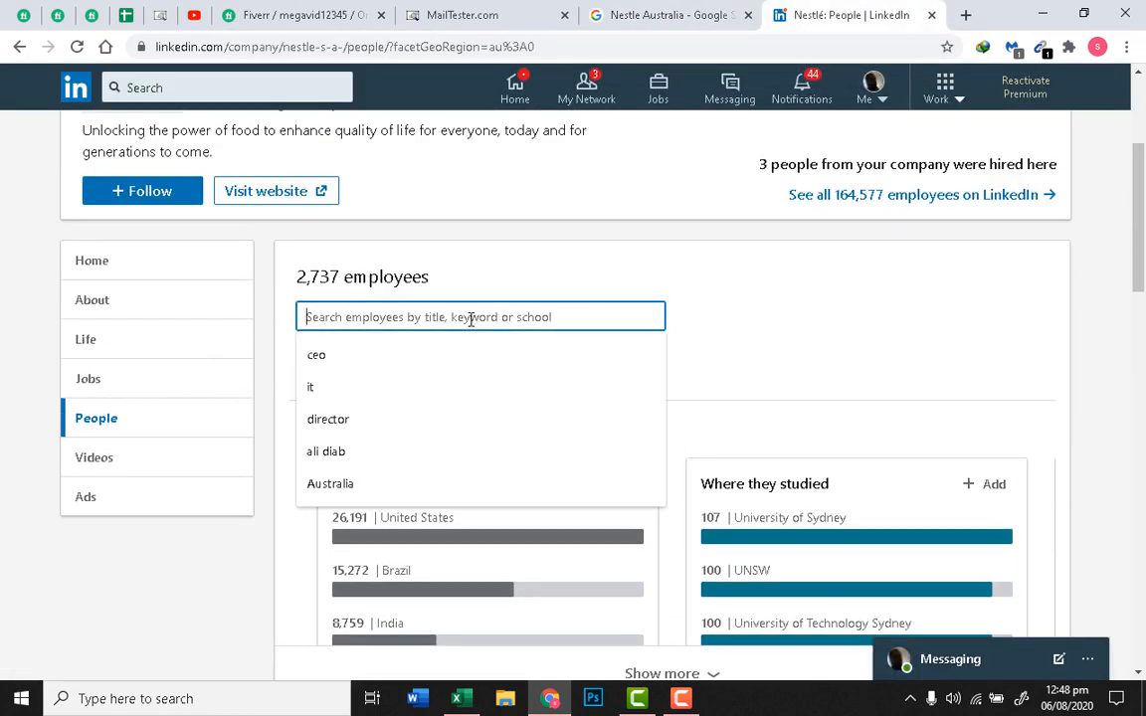
text(Managing Director)
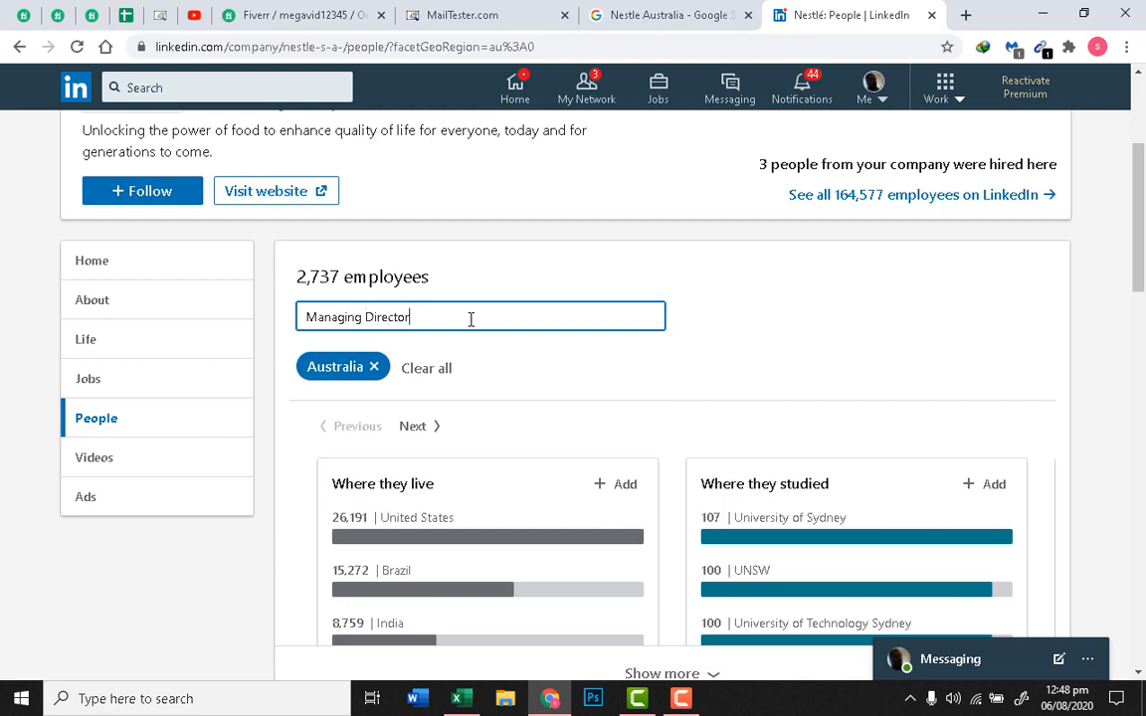
key(Return)
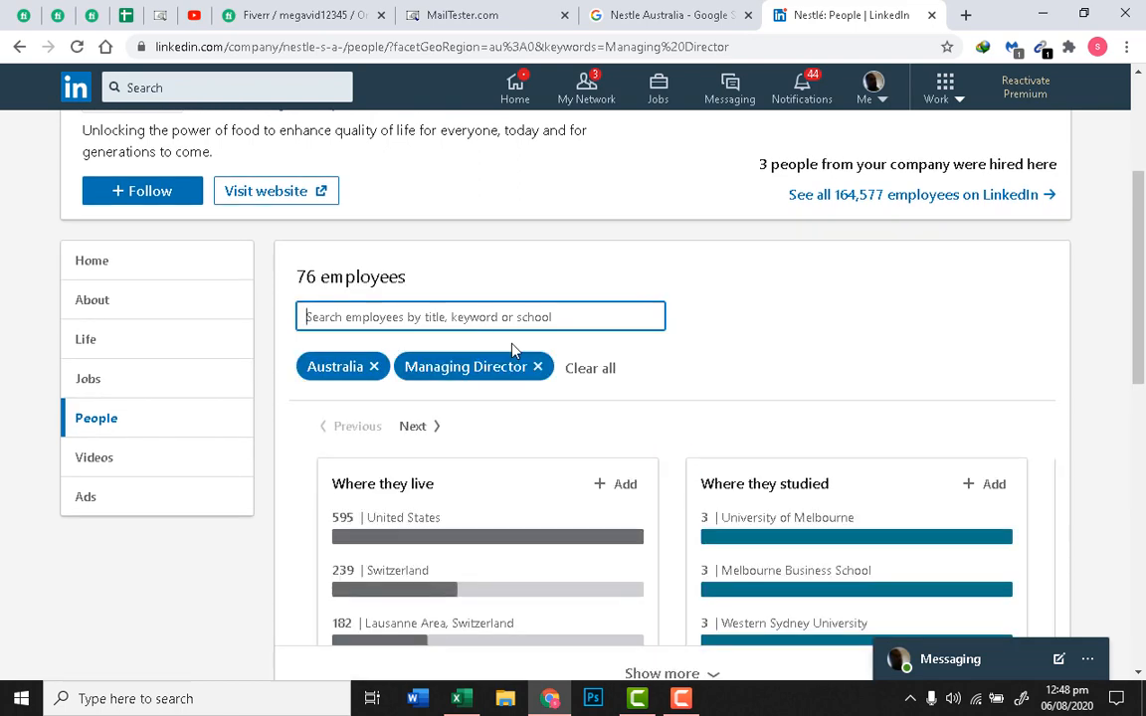
scroll(514, 350, down, 3)
scroll(530, 389, down, 5)
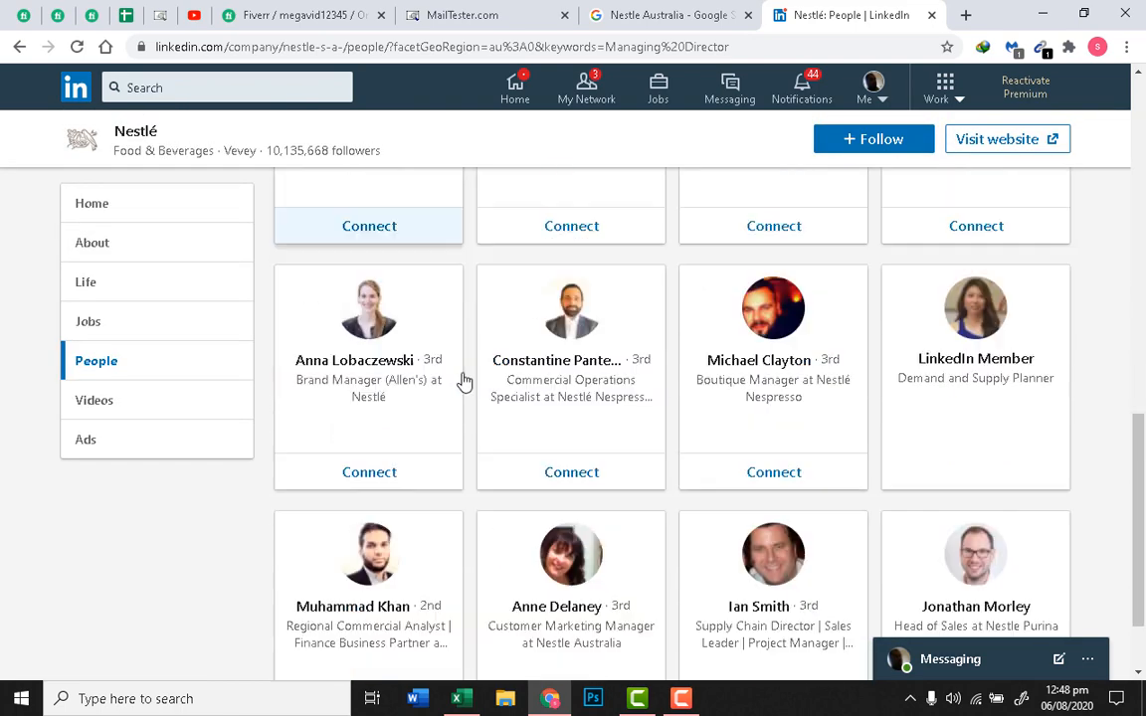
scroll(468, 388, up, 3)
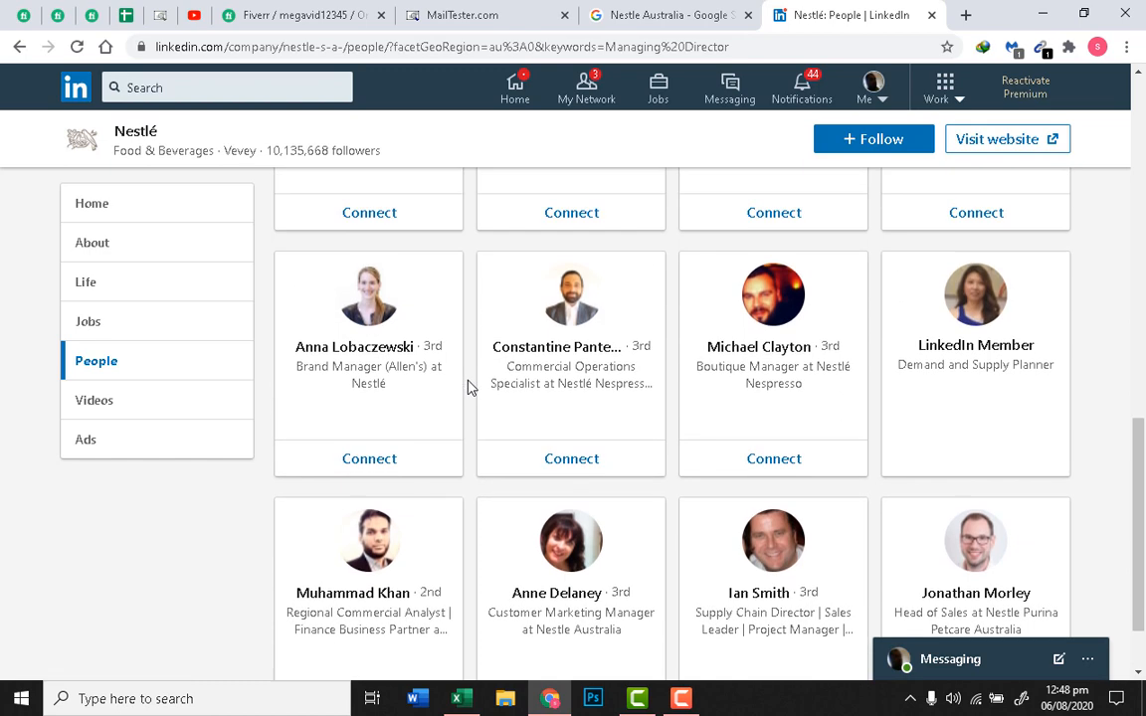
scroll(472, 388, up, 2)
scroll(694, 415, down, 1)
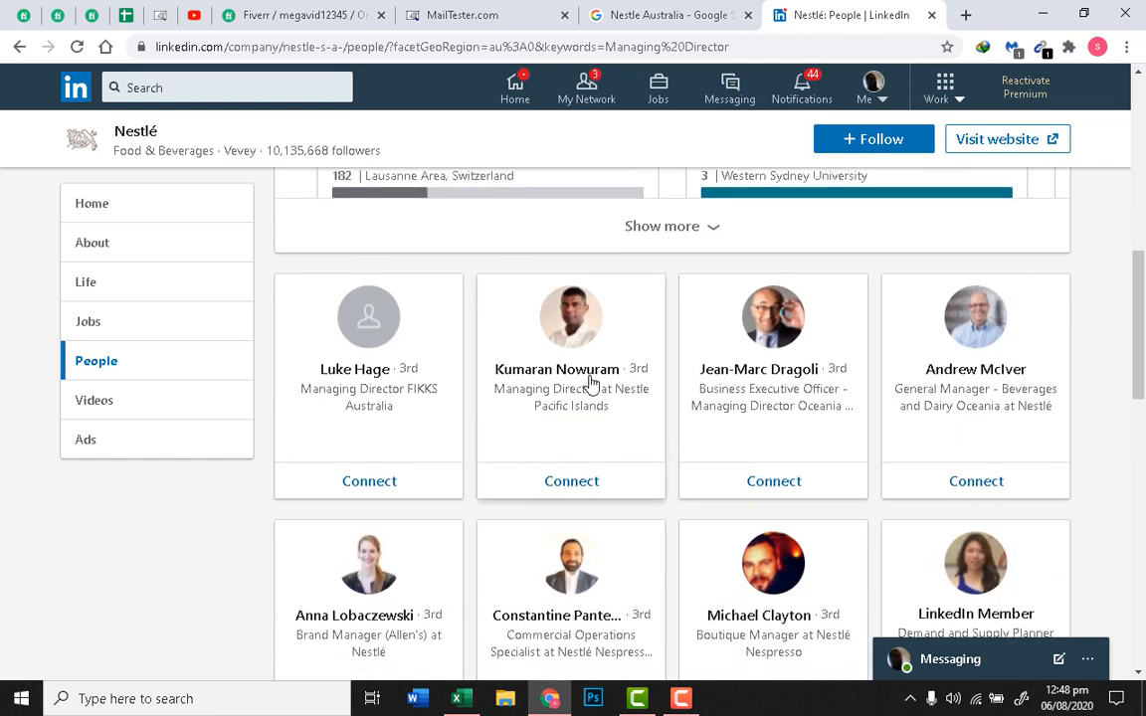
right_click(581, 378)
click(629, 386)
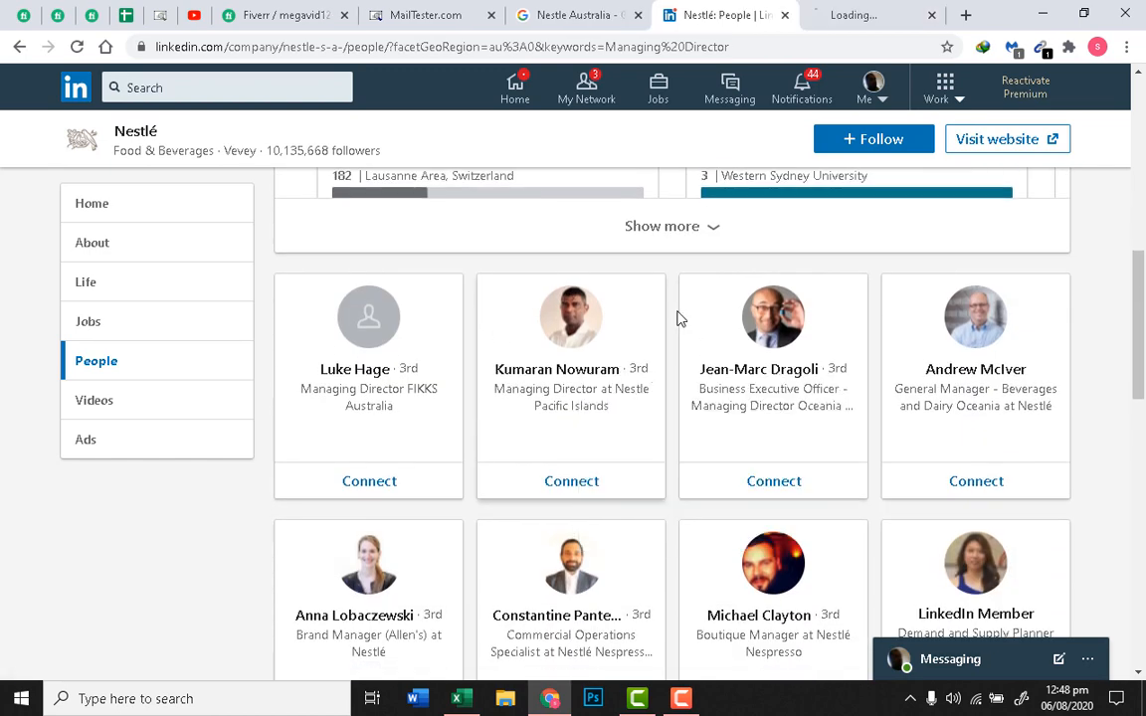
key(ctrl+Tab)
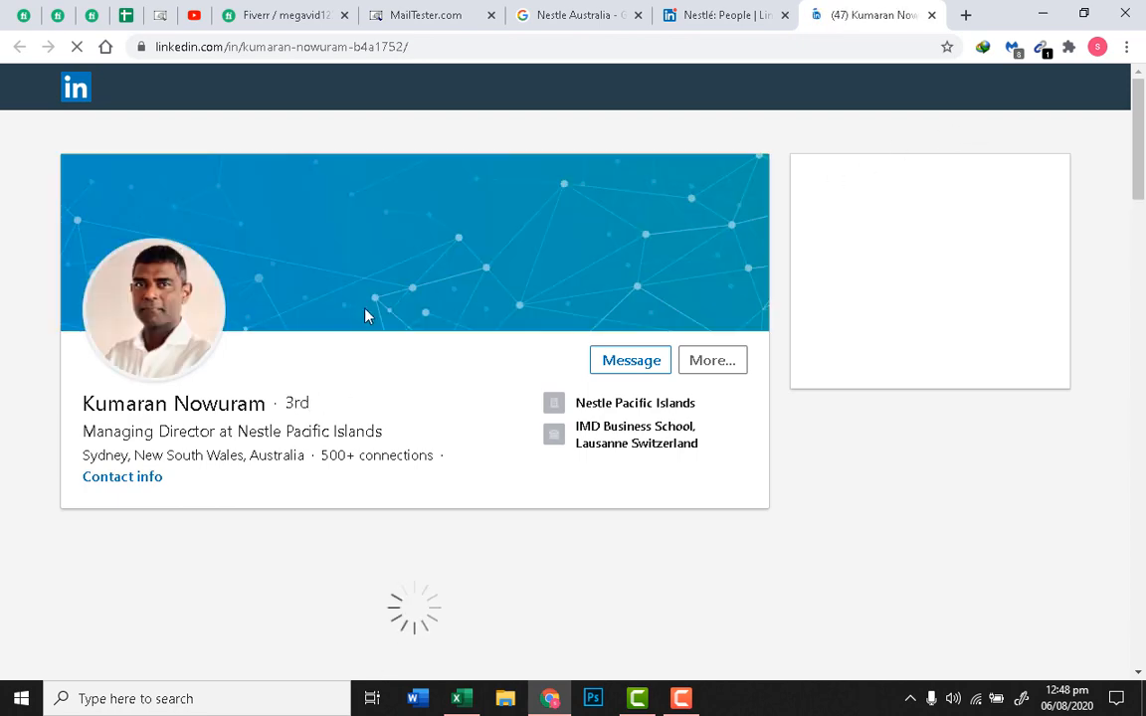
scroll(350, 346, down, 1)
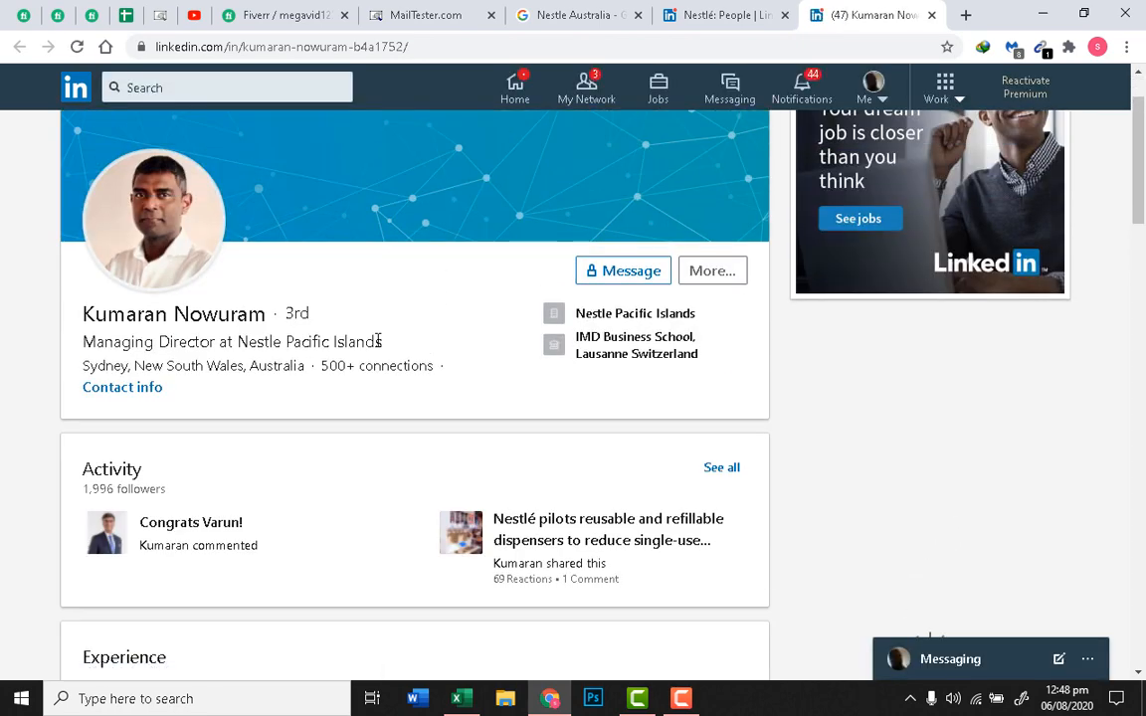
scroll(378, 342, down, 1)
scroll(378, 341, up, 1)
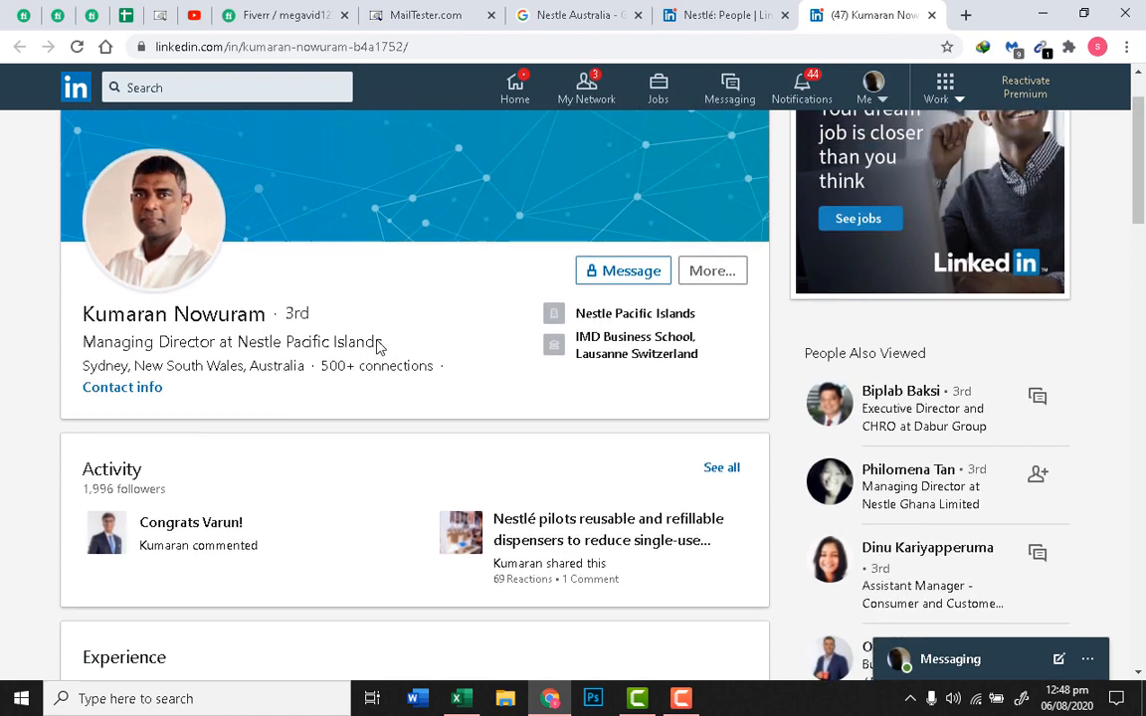
click(151, 391)
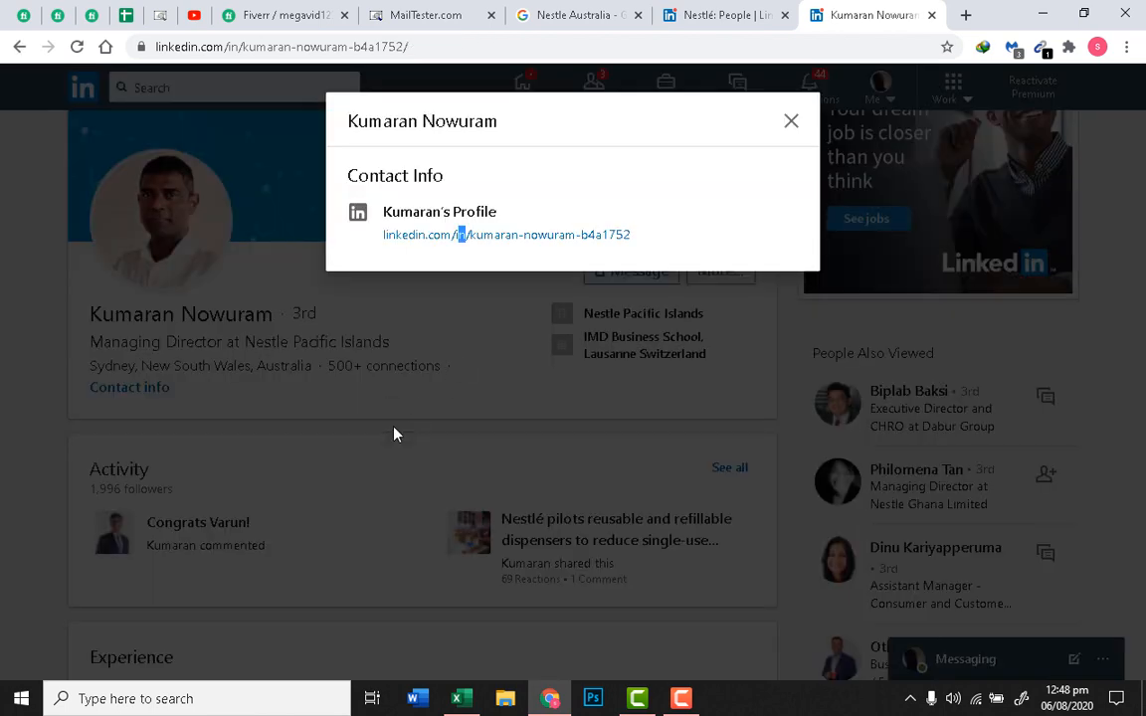
click(388, 433)
scroll(378, 435, down, 3)
scroll(378, 435, up, 3)
scroll(379, 435, up, 1)
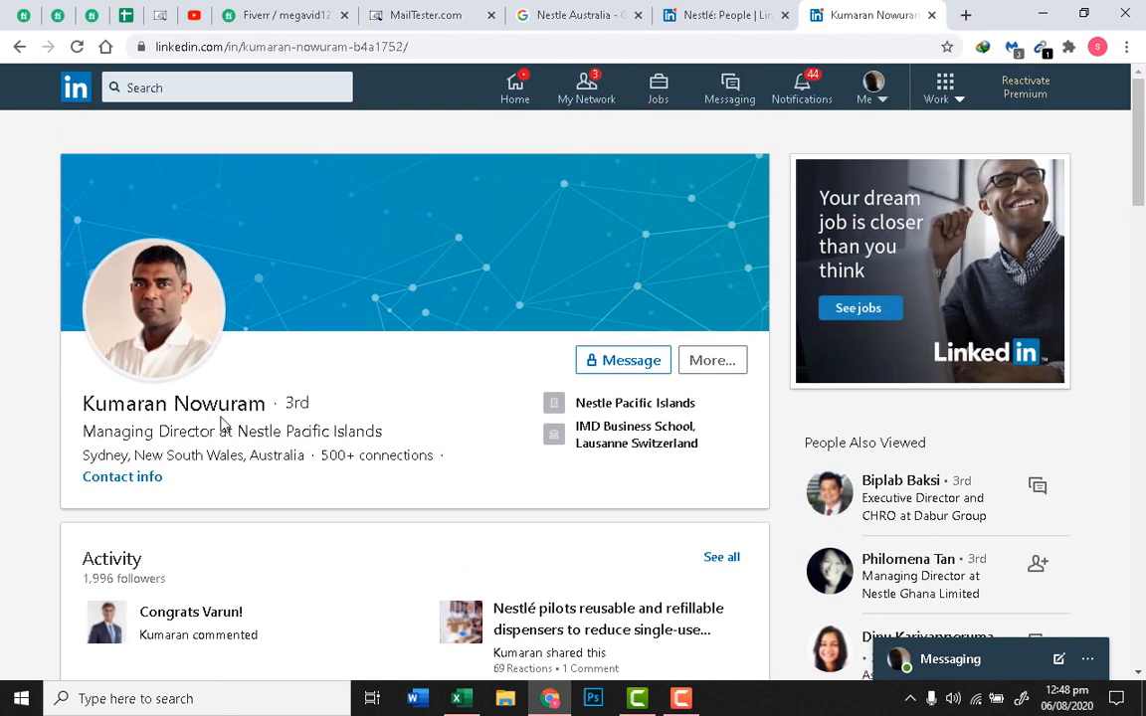
click(541, 8)
Step: Change the Google query to nestle.com.au and run the search
right_click(519, 146)
click(435, 88)
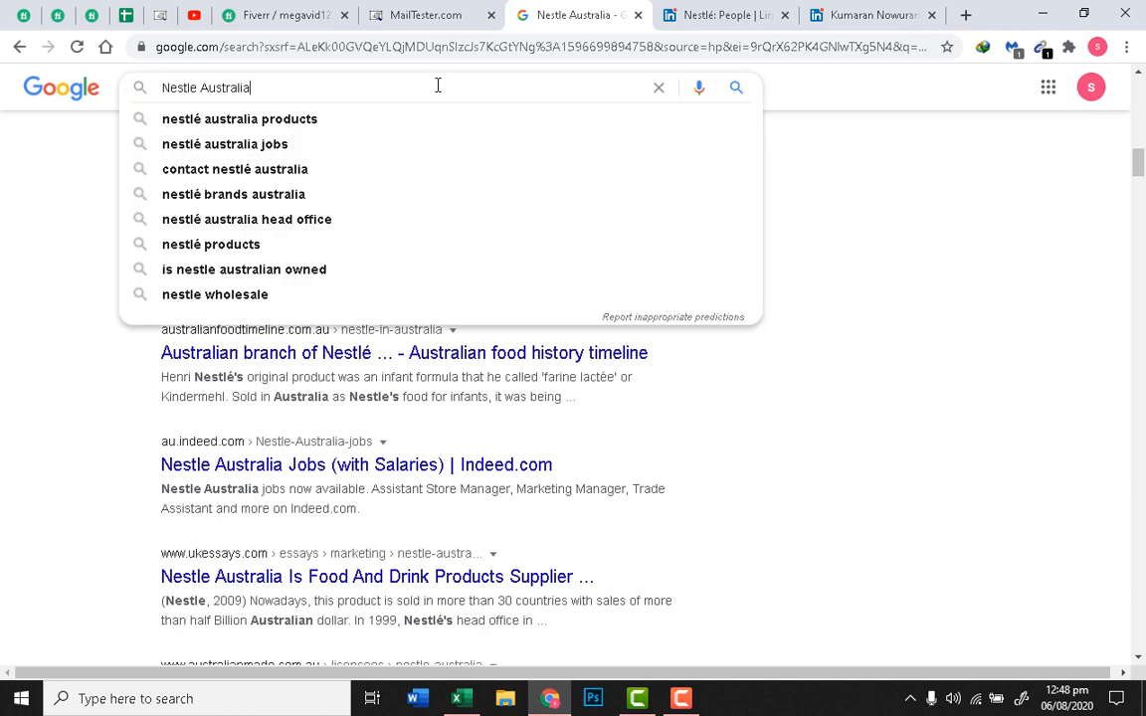
click(367, 69)
click(377, 92)
key(BackSpace)
key(BackSpace)
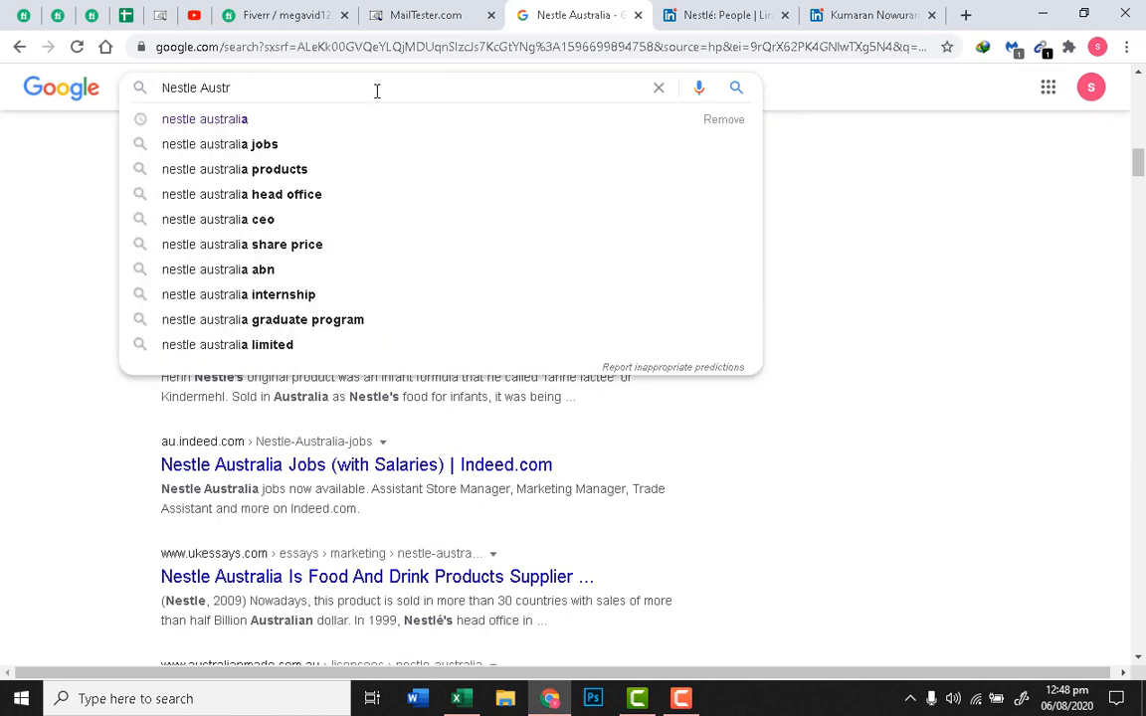
key(BackSpace)
key(BackSpace)
key(BackSpace)
key(BackSpace)
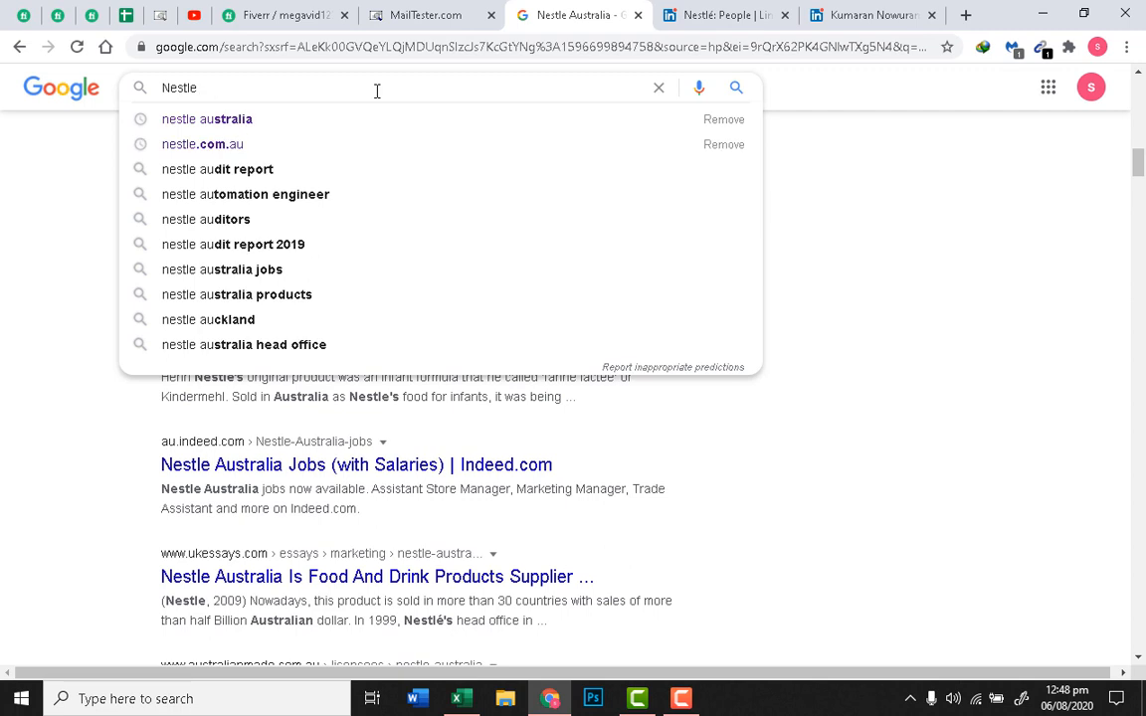
text(.com)
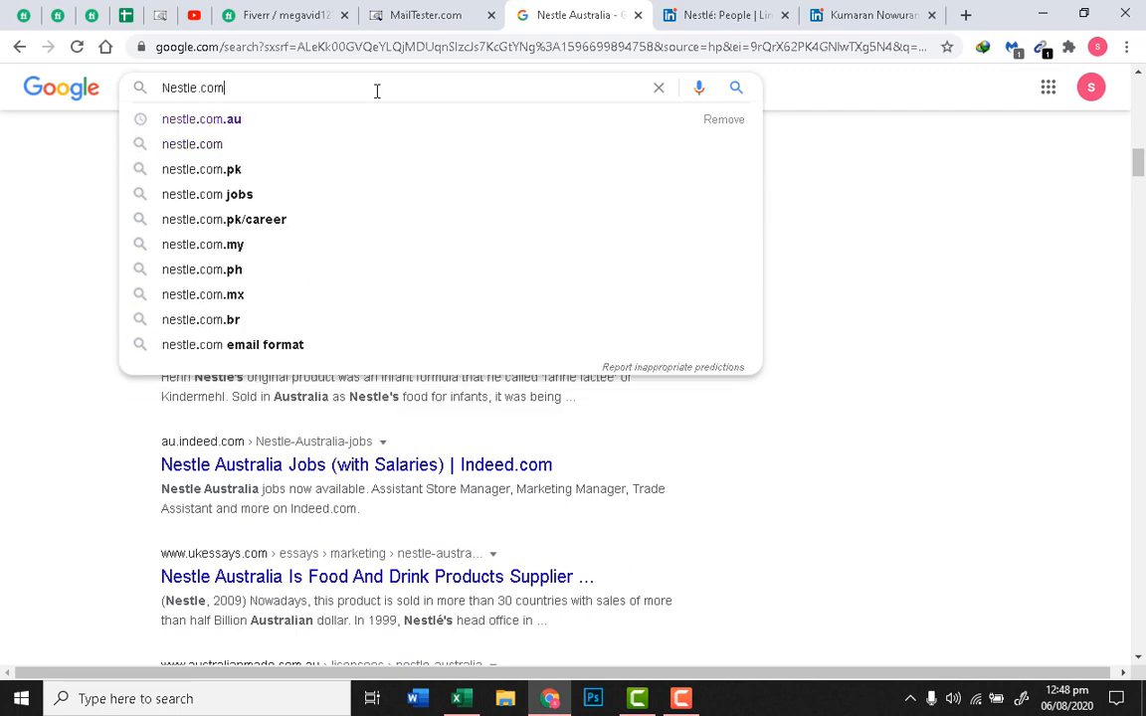
key(Down)
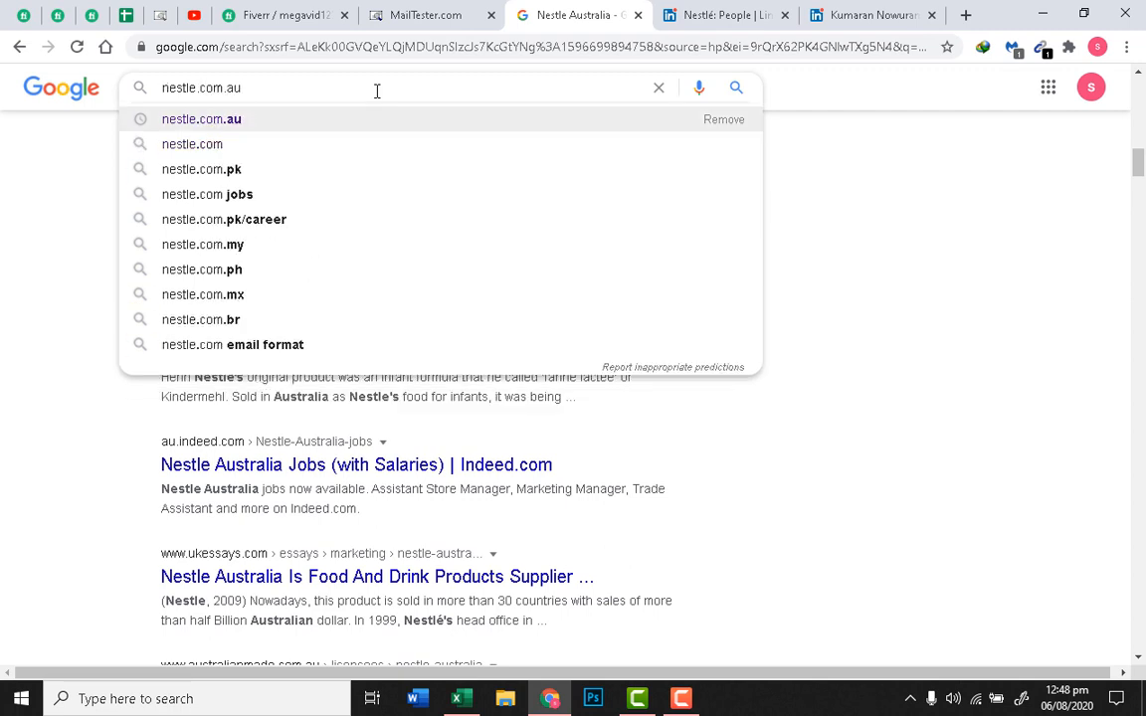
key(Return)
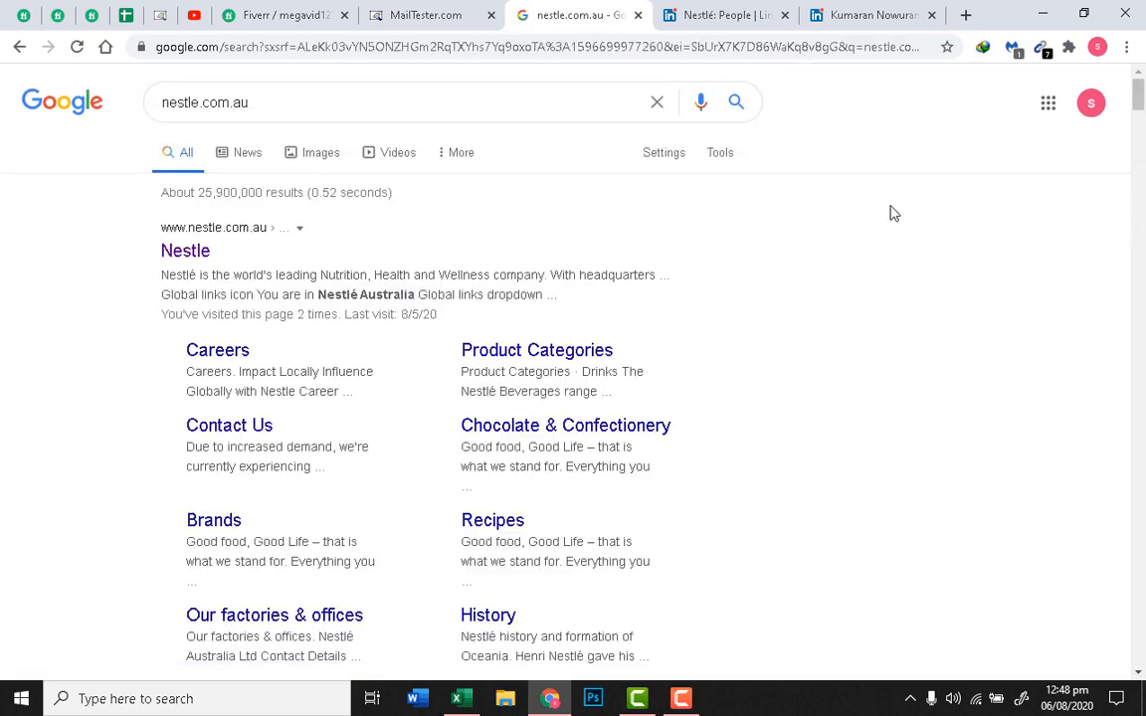
Step: Run Email Extractor on the results page to list the seven email addresses
right_click(961, 139)
click(1030, 92)
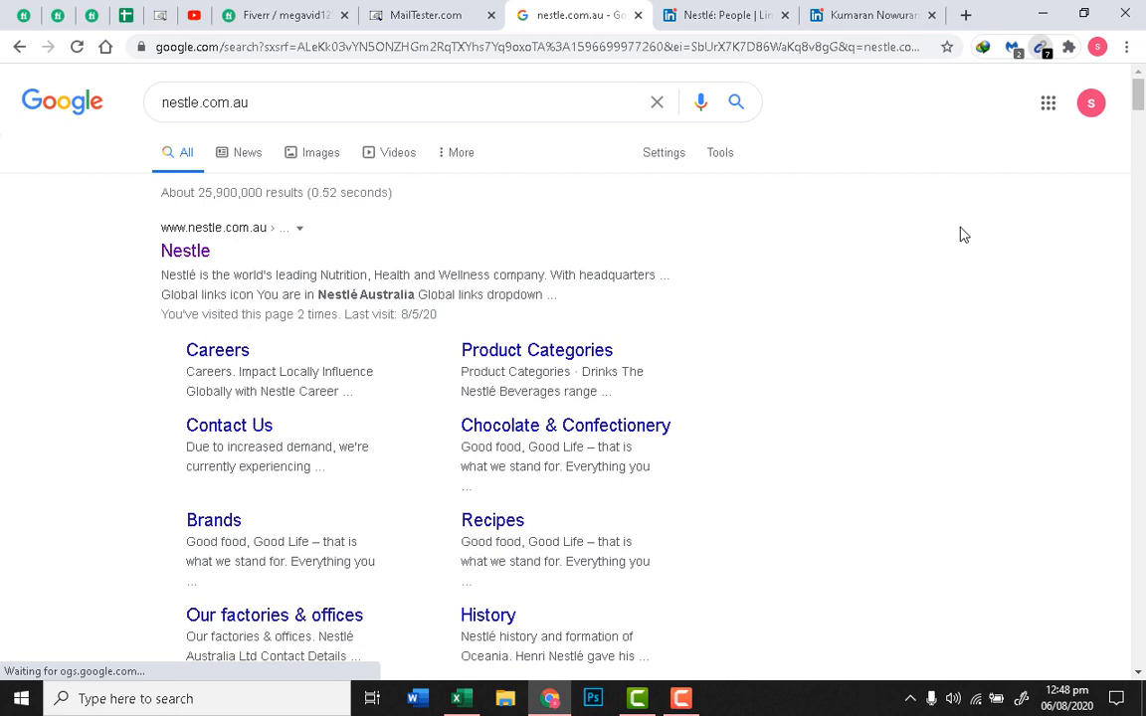
click(1041, 47)
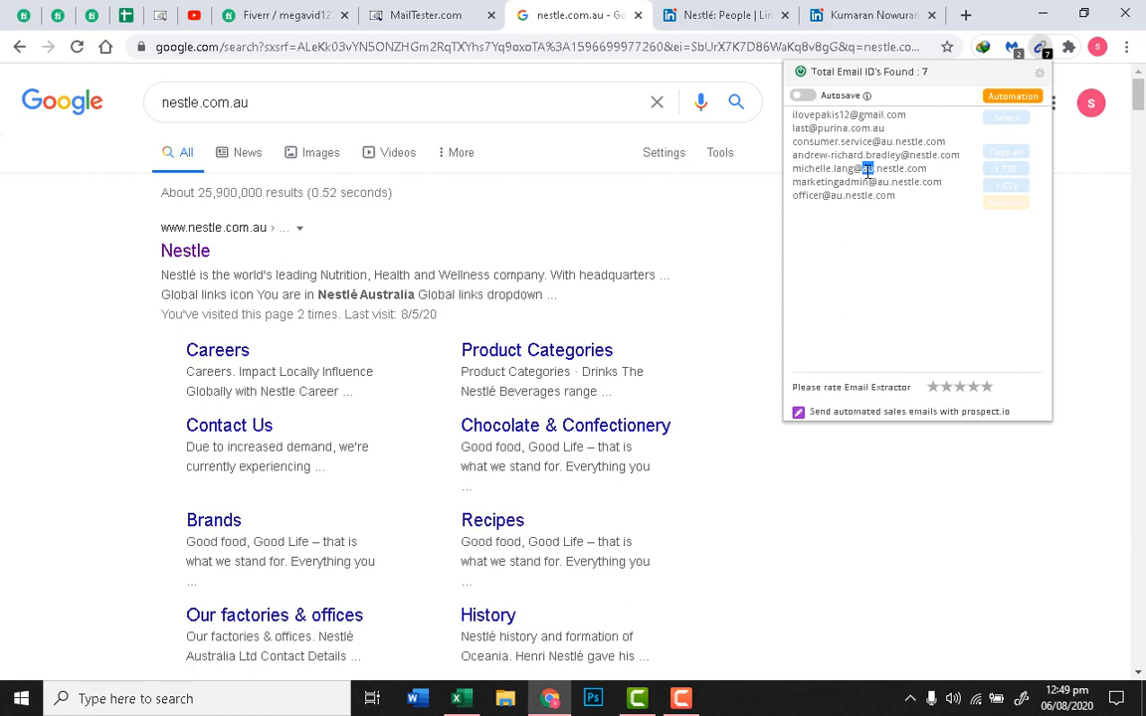
Step: Copy one Nestlé staff email address from the Email Extractor list
click(865, 171)
triple_click(854, 171)
right_click(811, 172)
click(860, 189)
Step: Paste the address into a new Notepad note, copy just the address, and minimise Notepad
click(294, 698)
text(notepad)
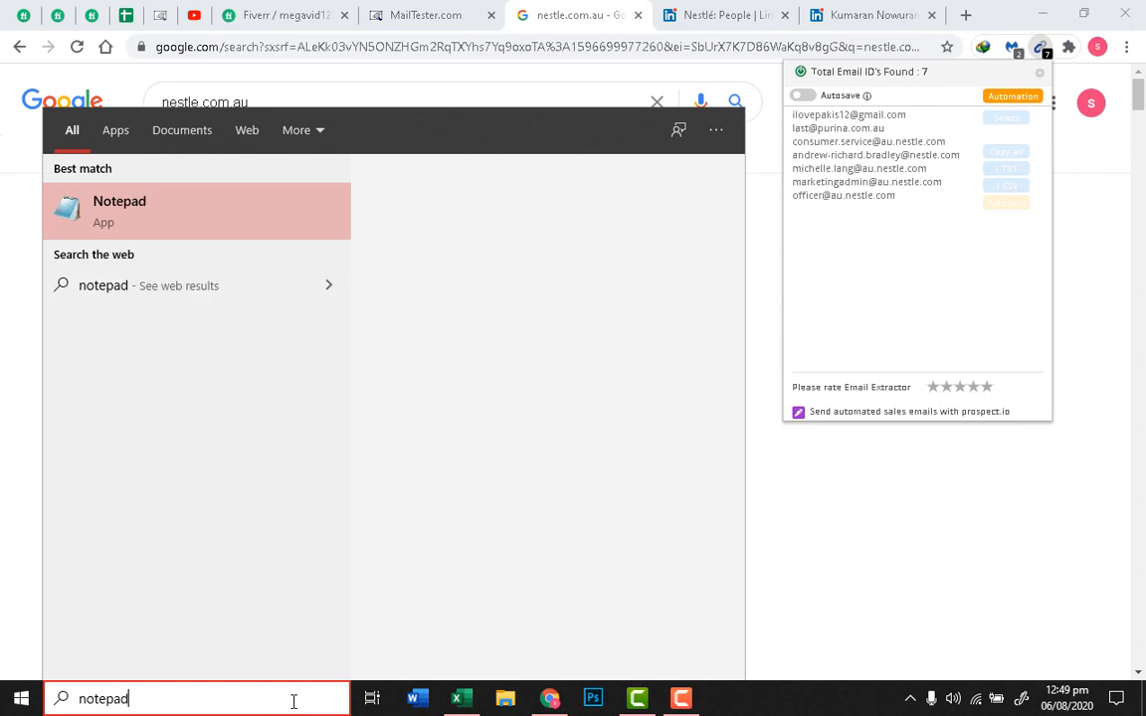
key(Return)
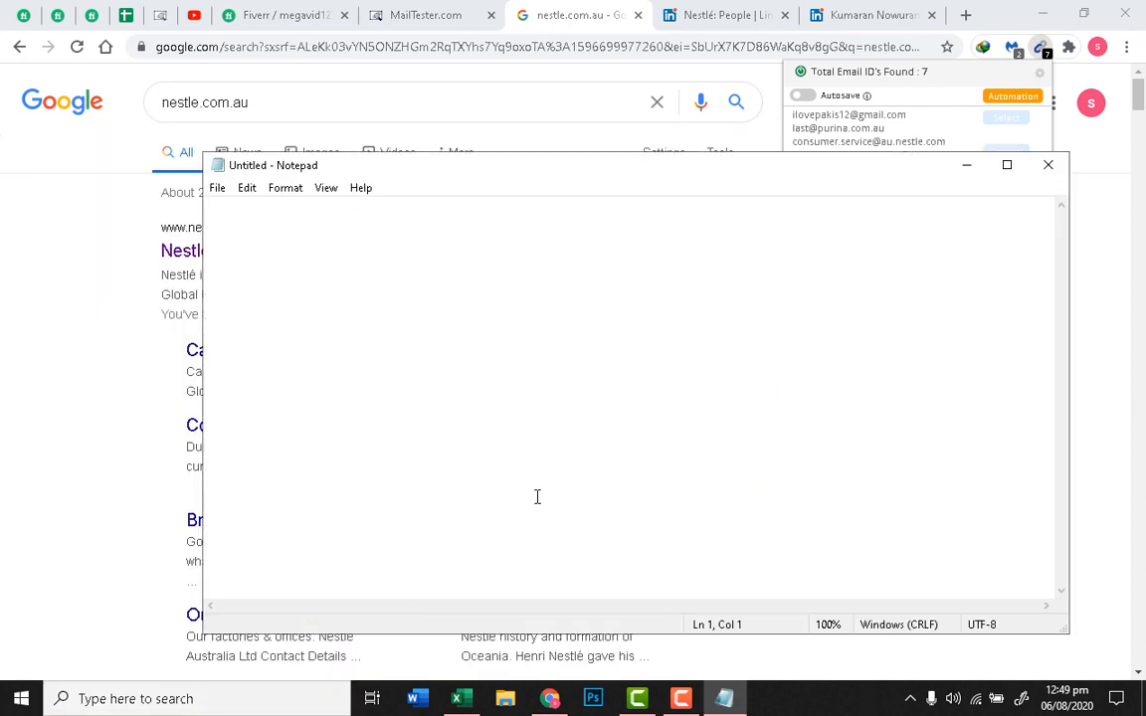
key(ctrl+v)
drag(484, 212, 167, 207)
right_click(353, 207)
click(427, 260)
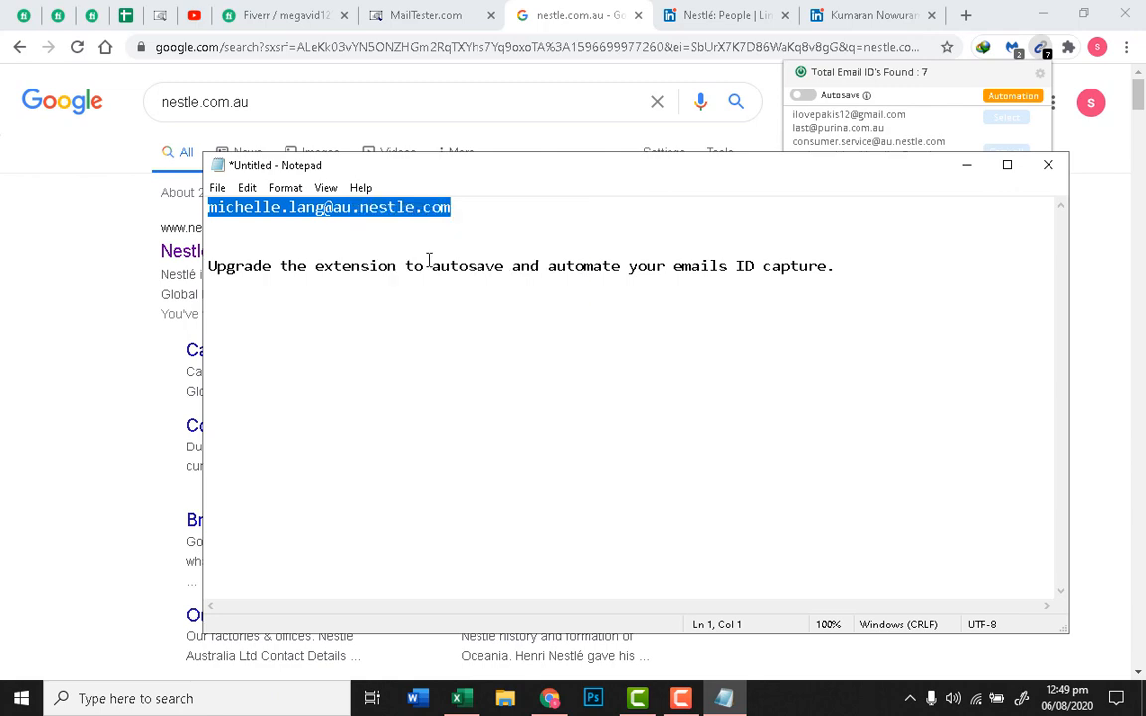
click(966, 166)
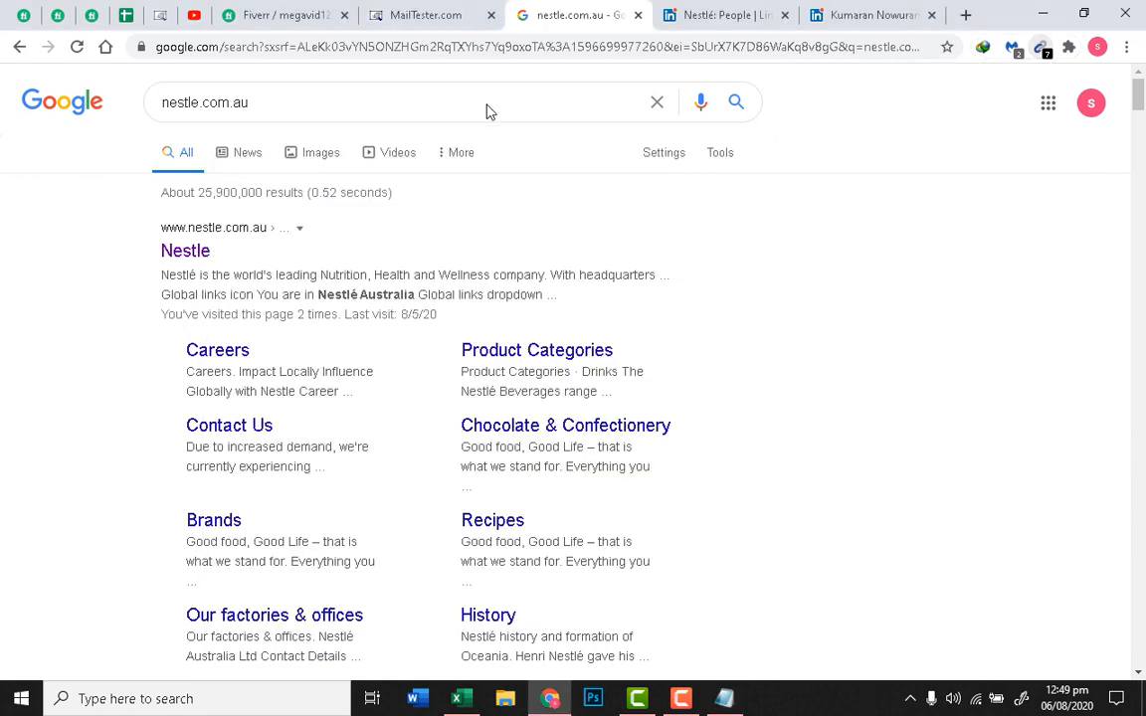
Step: Check the pasted Nestlé address on MailTester.com after the reCAPTCHA, confirming it is valid
click(159, 15)
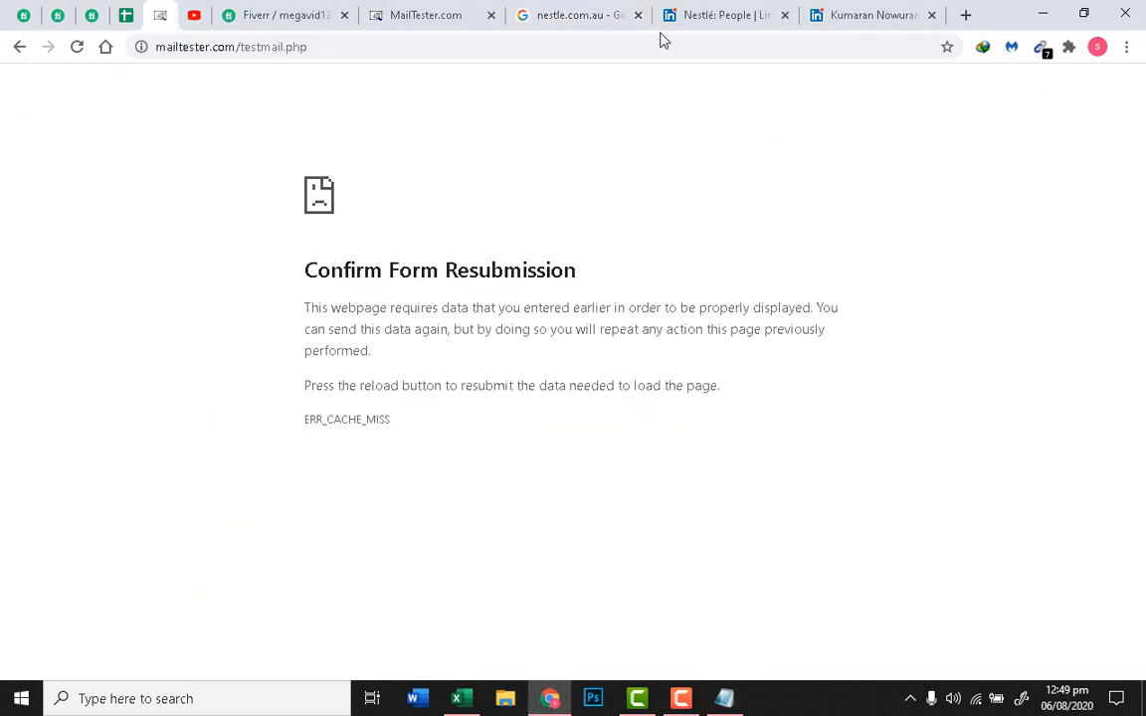
click(415, 13)
right_click(199, 197)
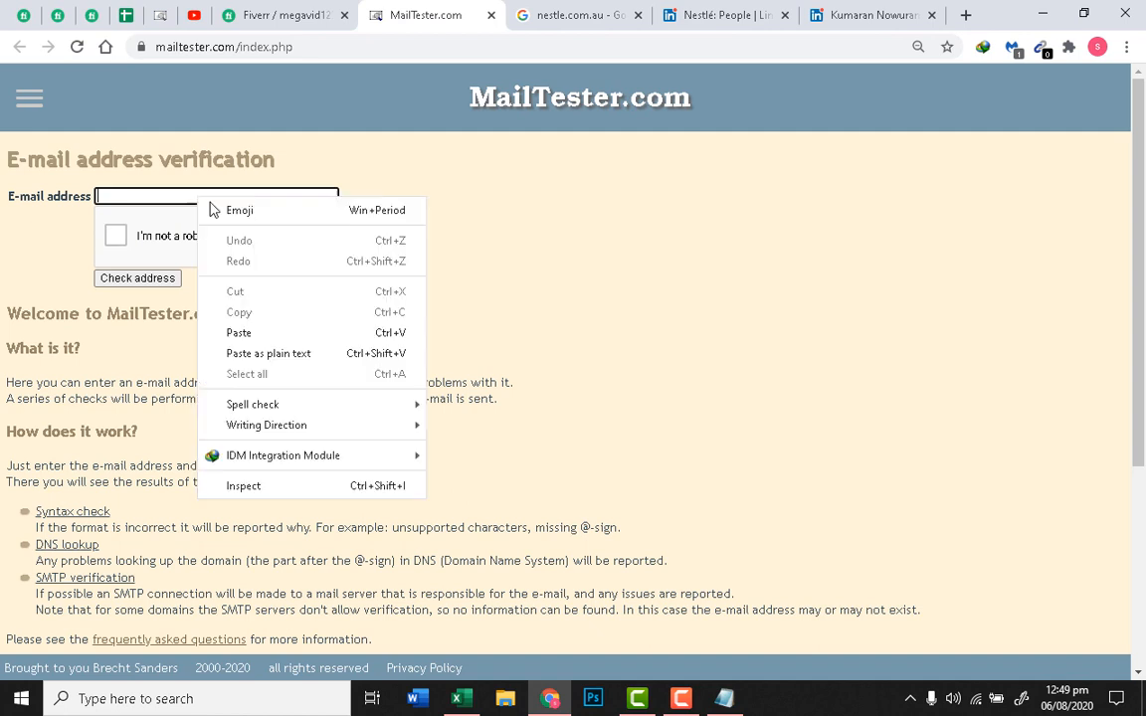
click(256, 332)
click(115, 235)
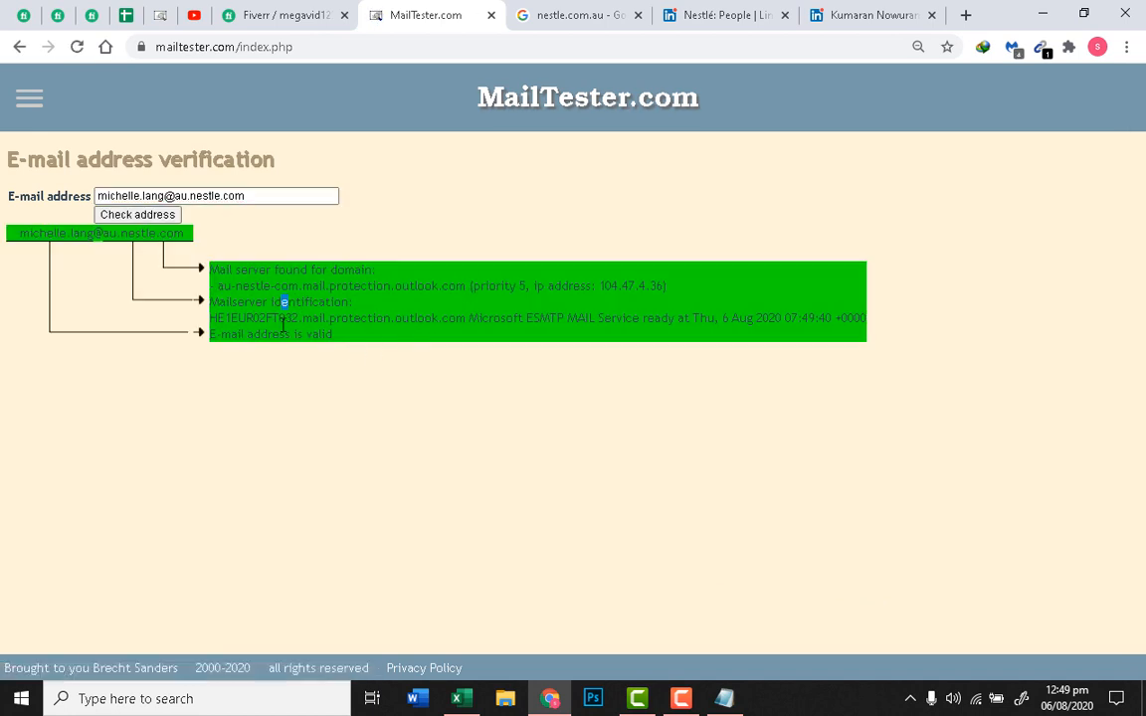
triple_click(279, 330)
click(355, 341)
triple_click(355, 341)
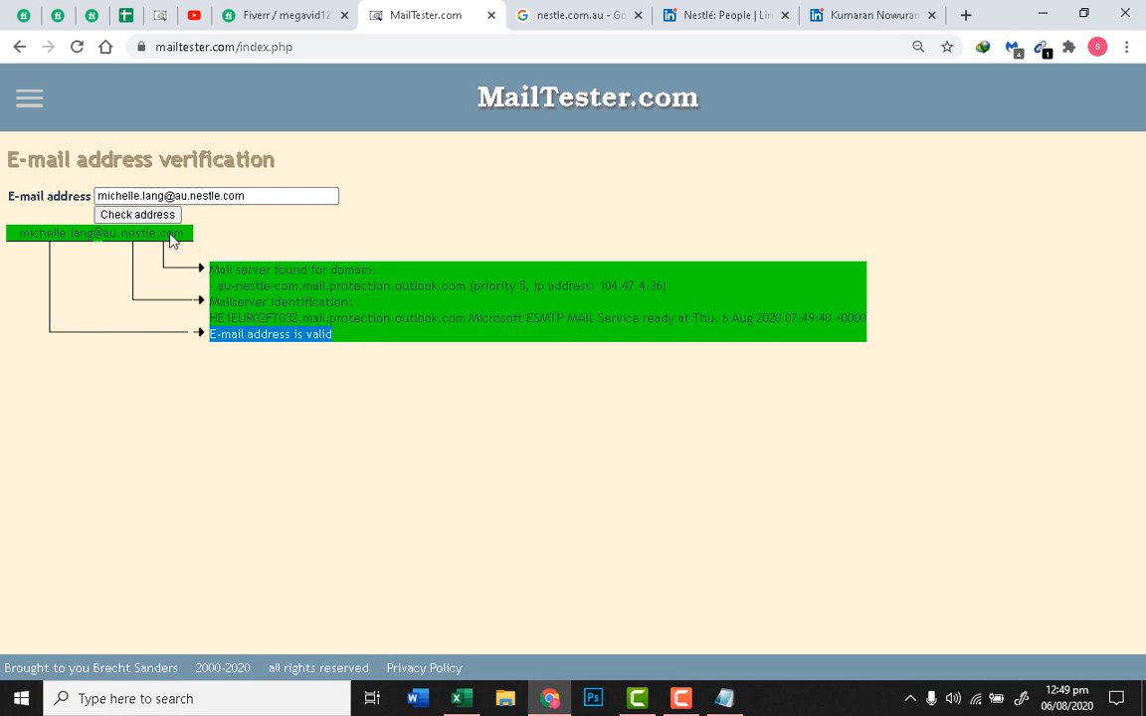
Step: Copy the managing director's full name from his LinkedIn profile
key(ctrl+Tab)
key(ctrl+Tab)
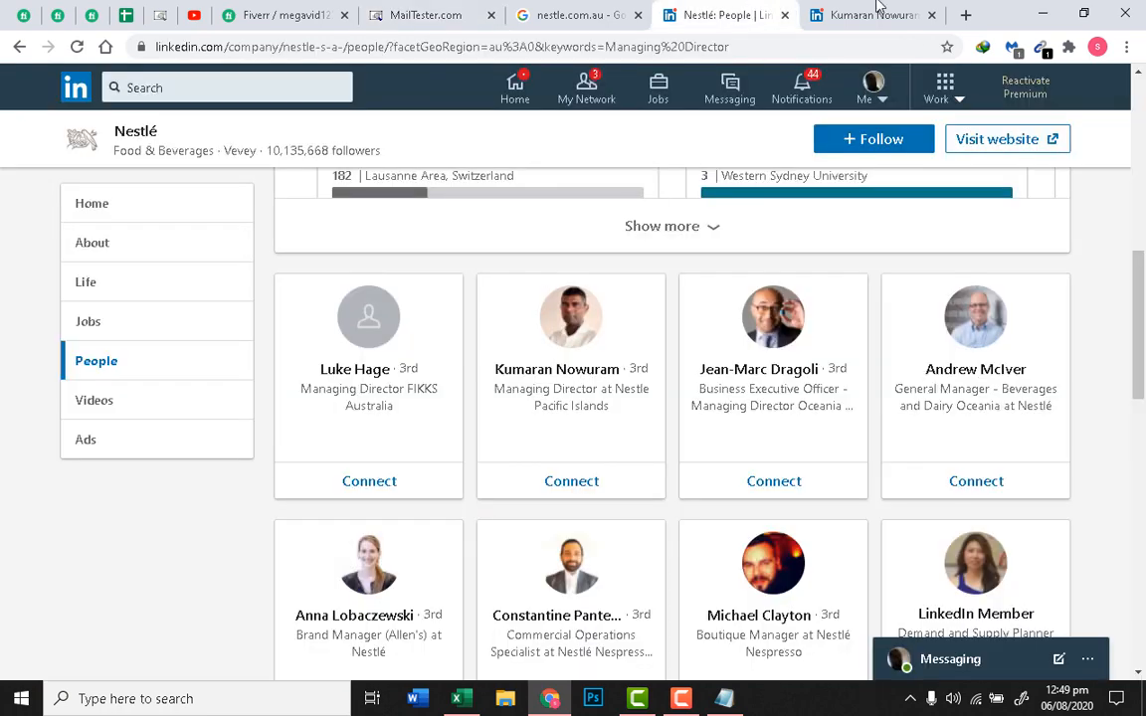
key(ctrl+Tab)
drag(279, 399, 87, 394)
right_click(145, 401)
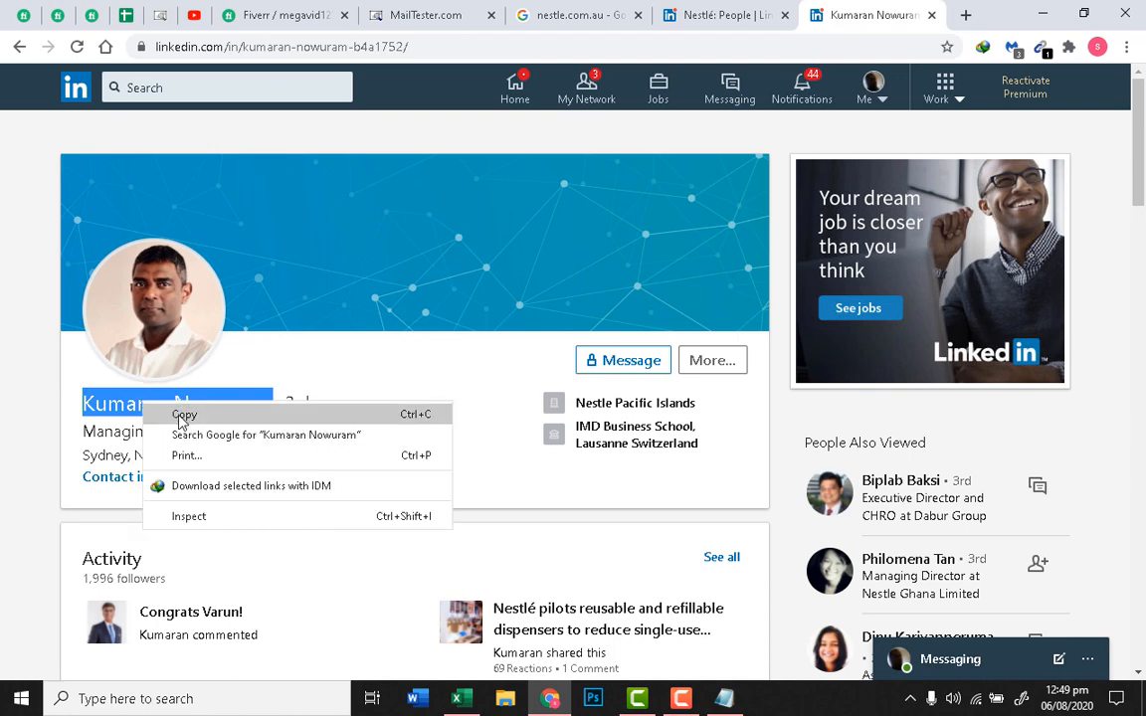
click(181, 416)
Step: Replace the address's local part with firstname.lastname and verify it as valid at au.nestle.com
click(418, 14)
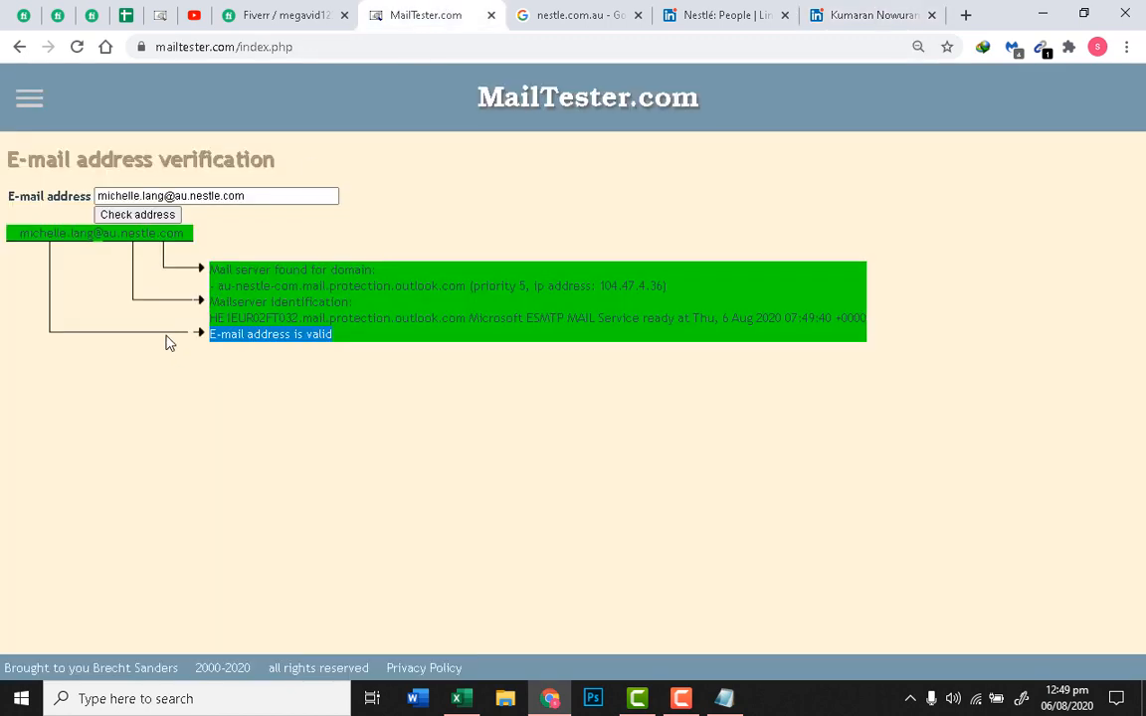
drag(167, 196, 75, 221)
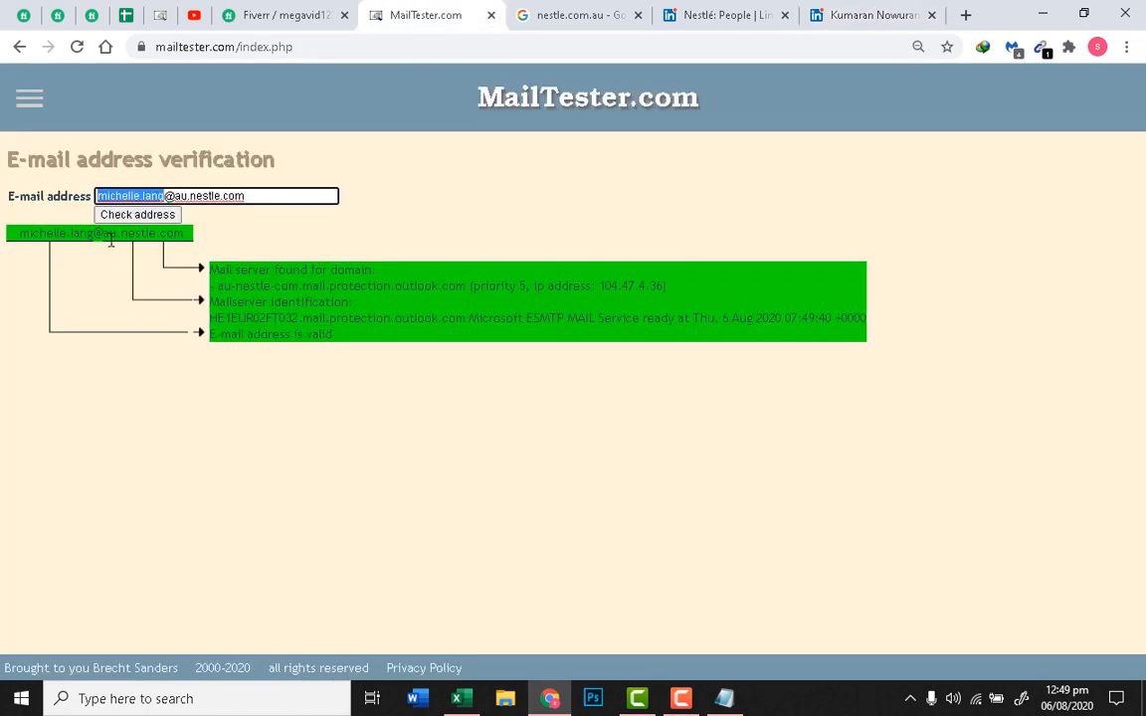
key(ctrl+v)
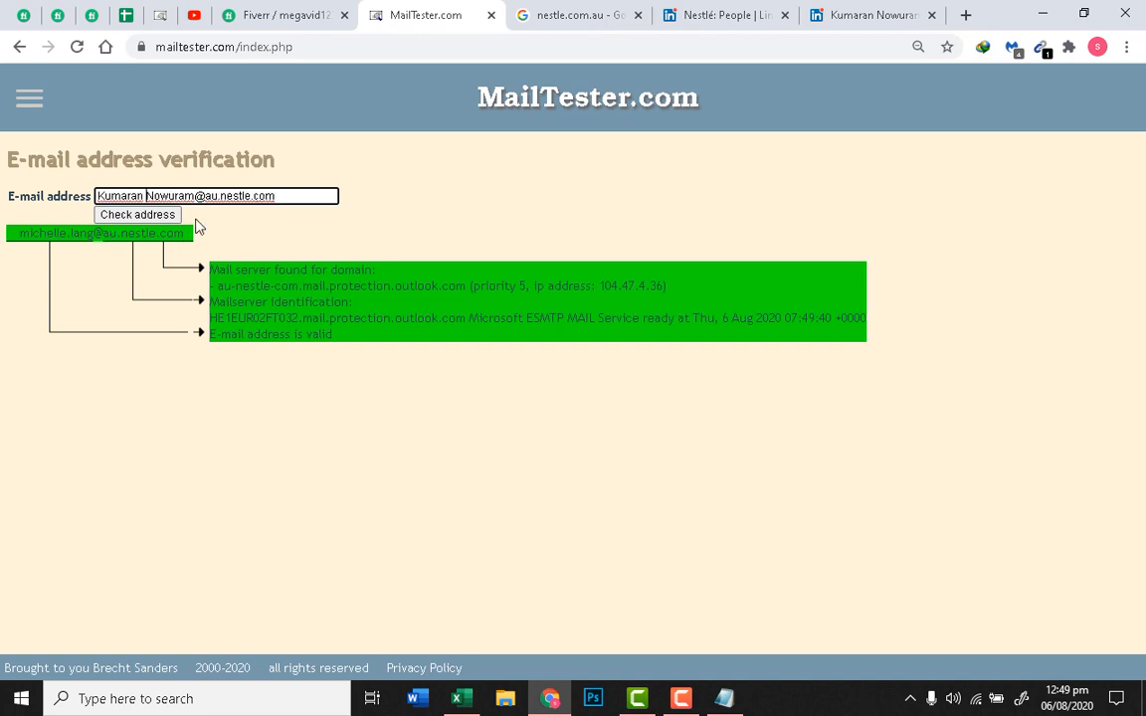
key(BackSpace)
text(.)
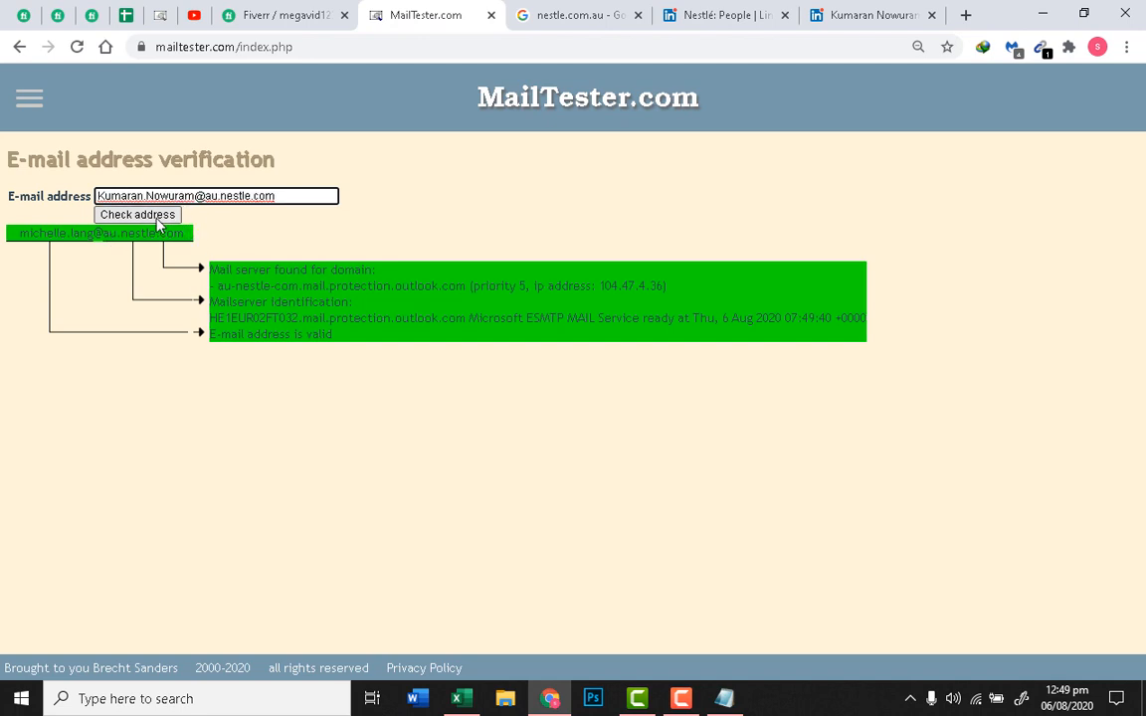
key(Return)
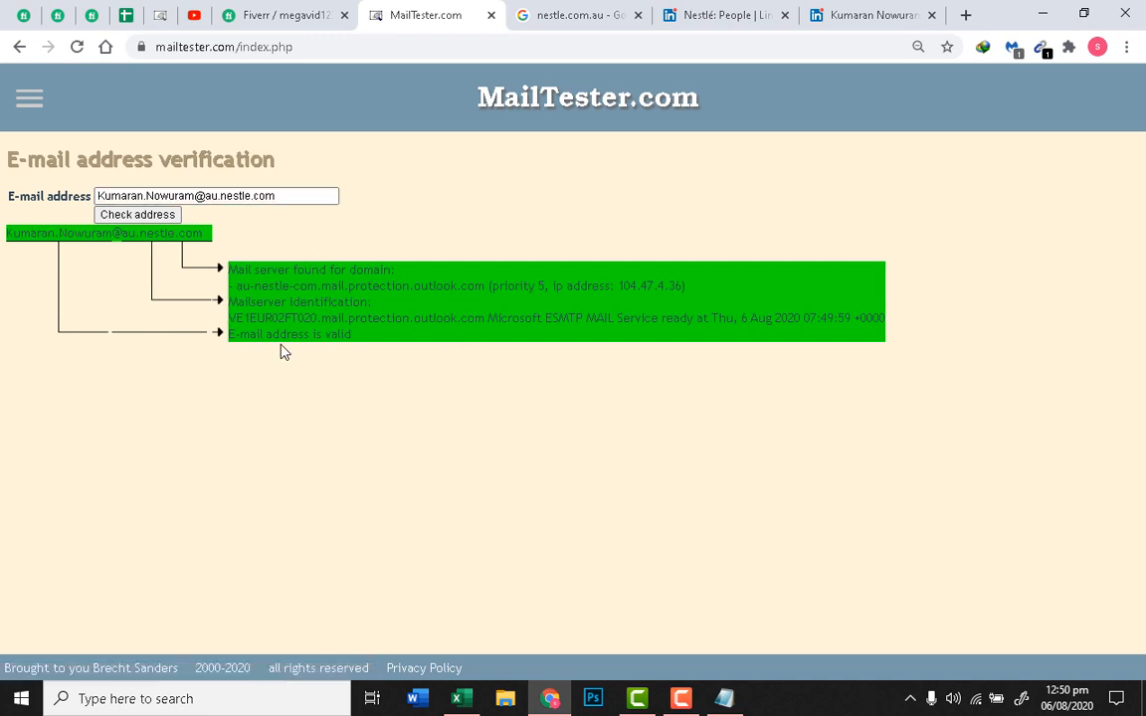
triple_click(285, 204)
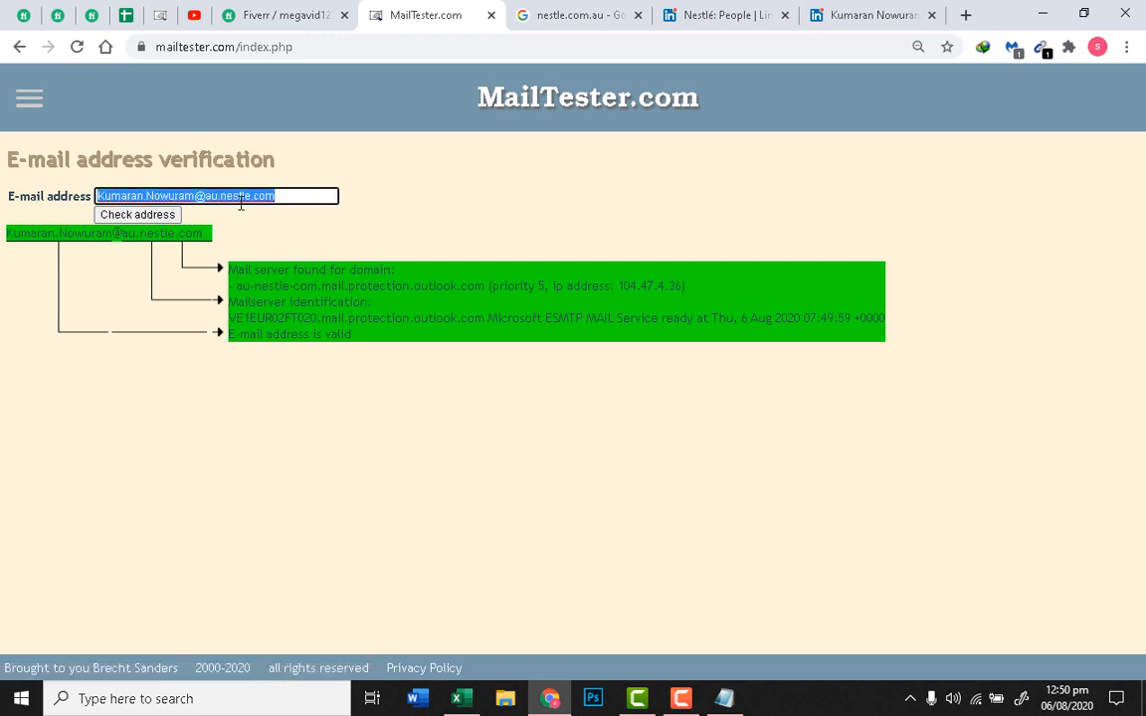
right_click(241, 202)
Step: Paste the verified au.nestle.com address into G2 under Email
click(287, 271)
click(457, 698)
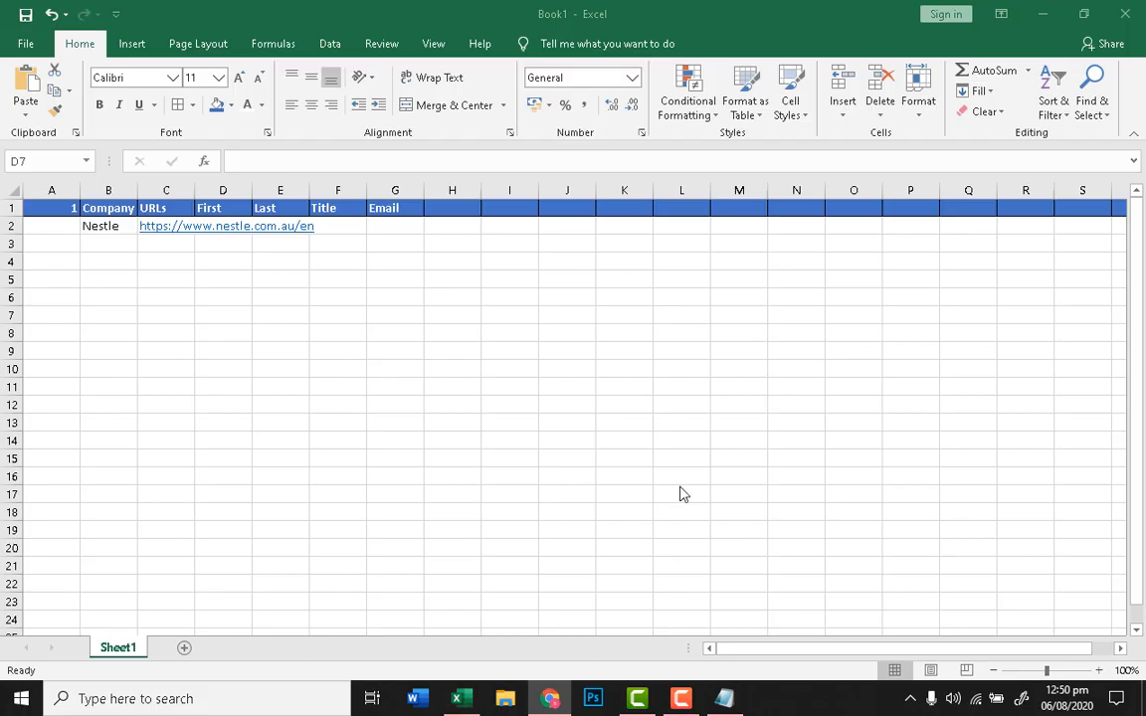
click(402, 267)
click(402, 230)
key(ctrl+v)
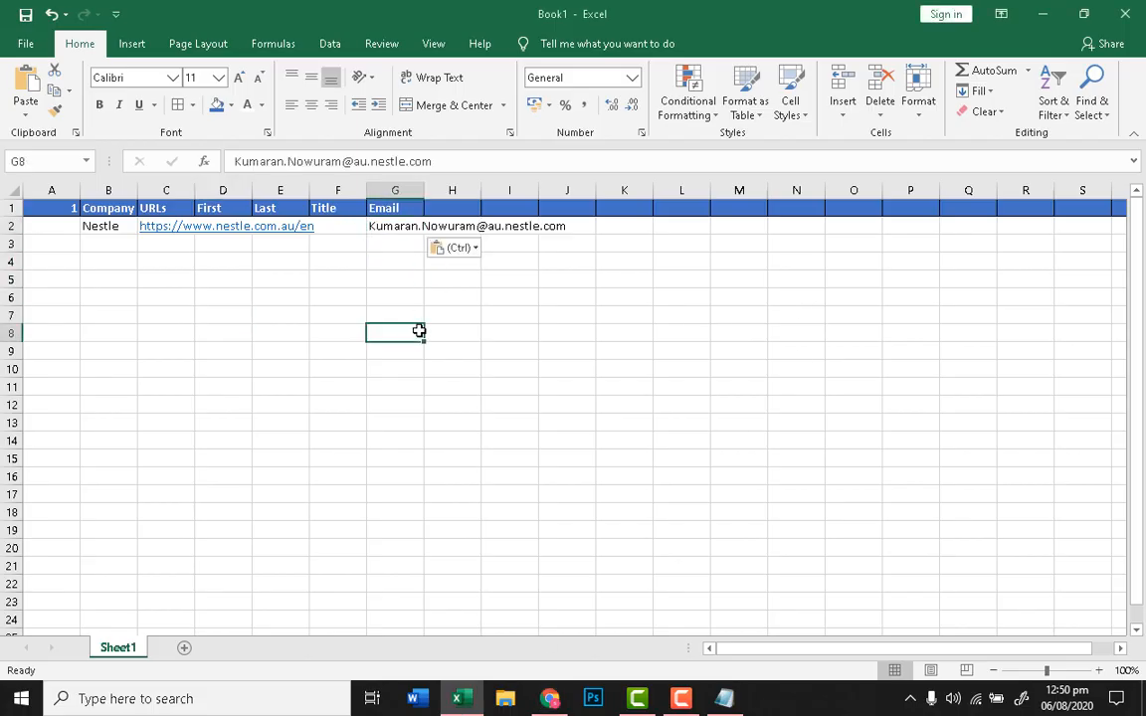
Step: Enter 'Managing Director' in F2 under Title and autofit column F
click(344, 221)
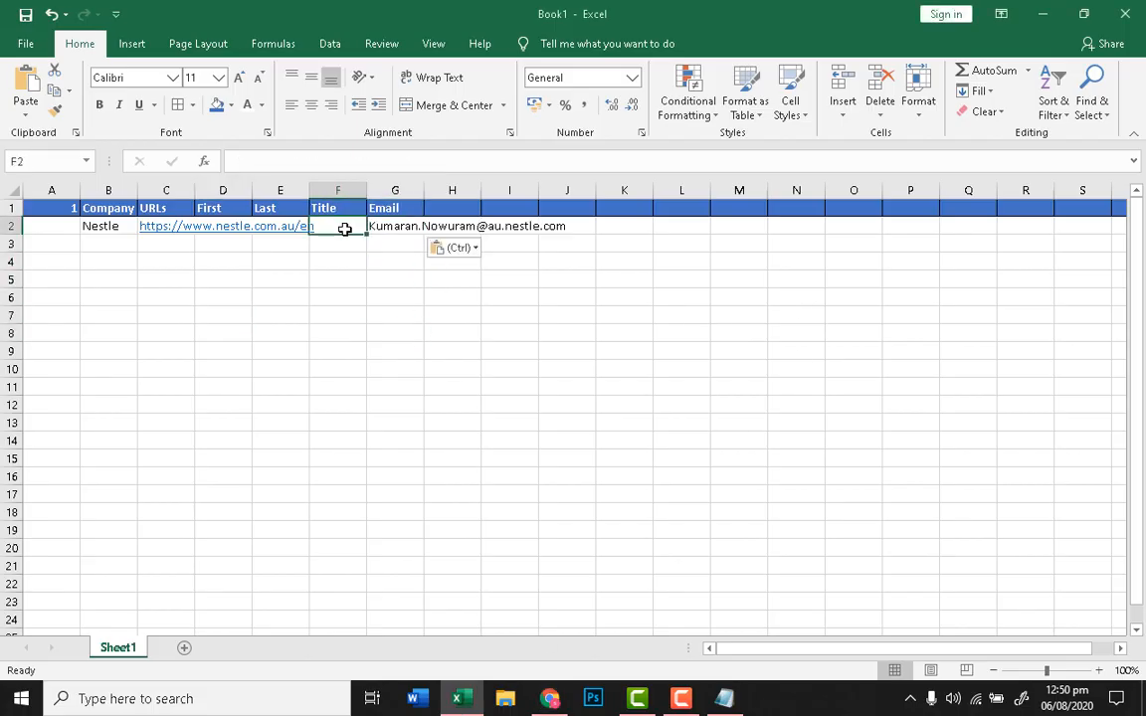
text(Man)
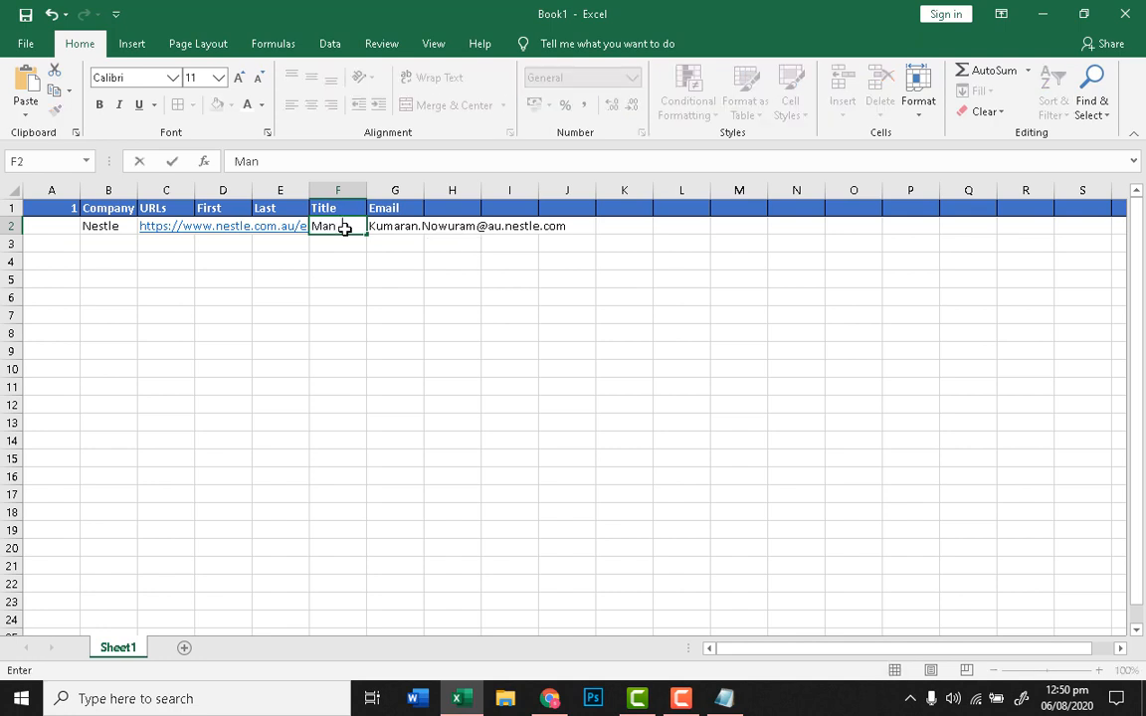
text(aging D)
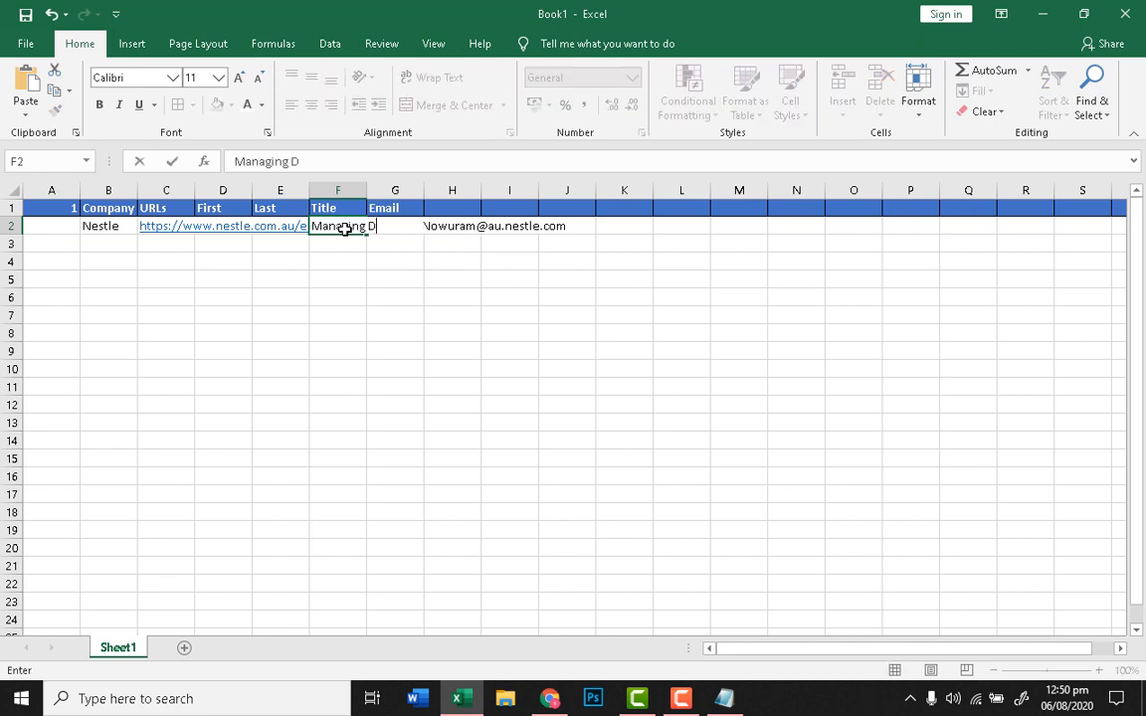
text(irector)
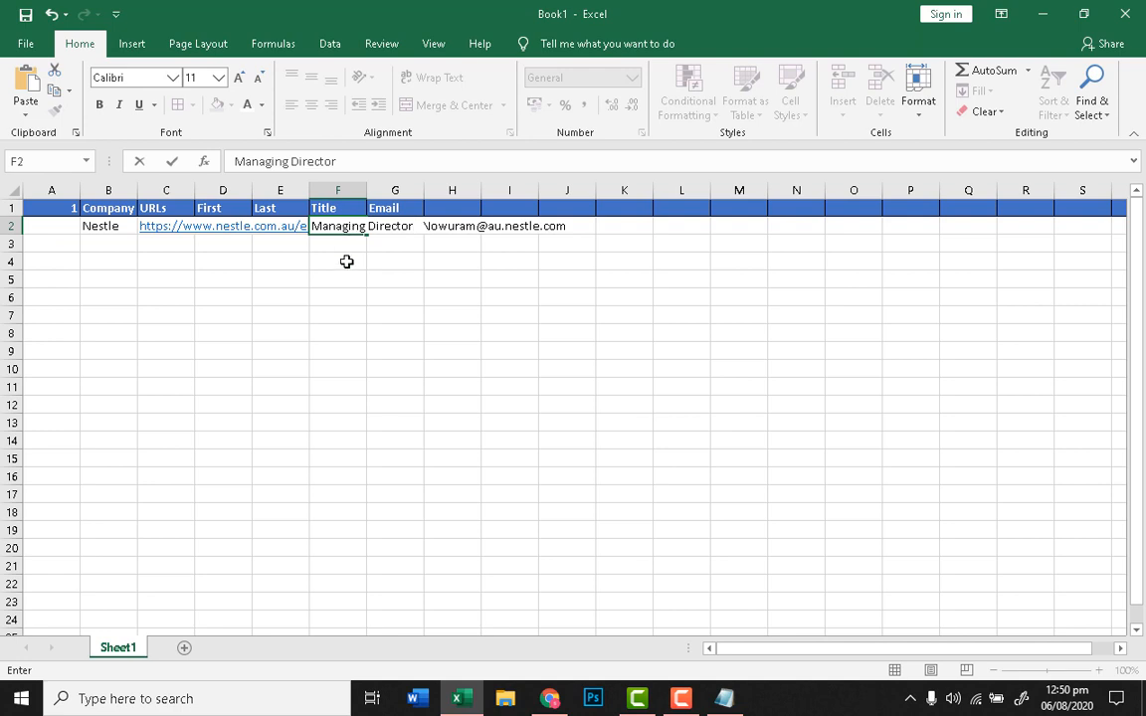
click(395, 333)
double_click(363, 195)
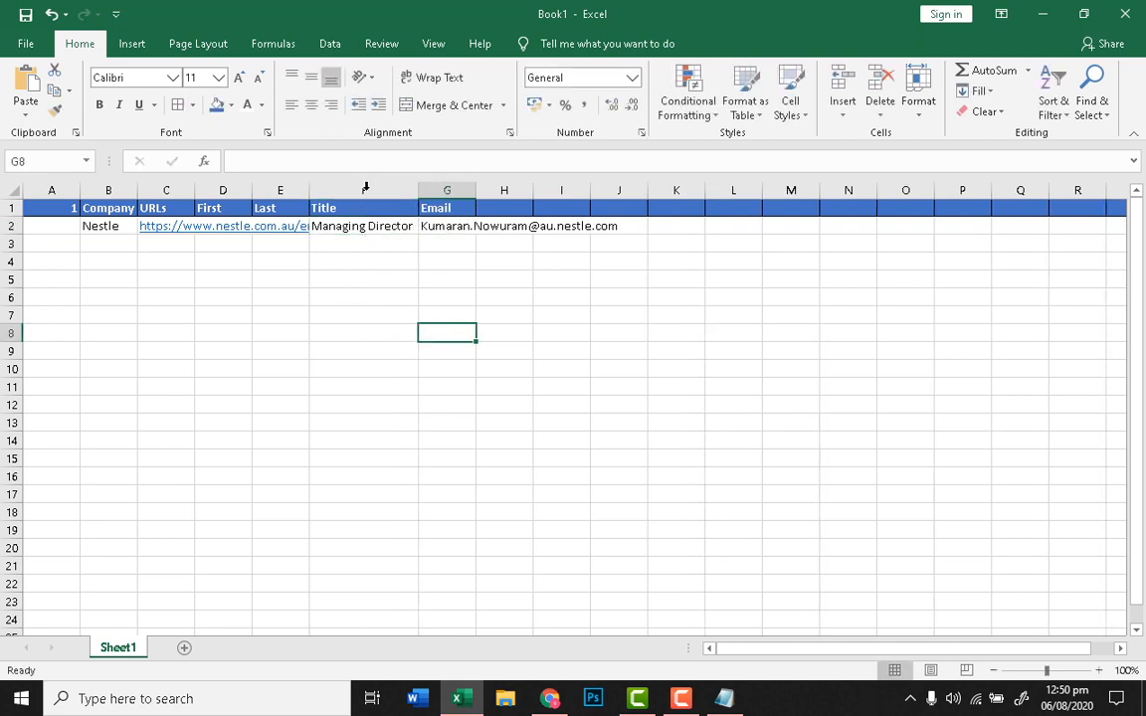
key(Left)
click(219, 226)
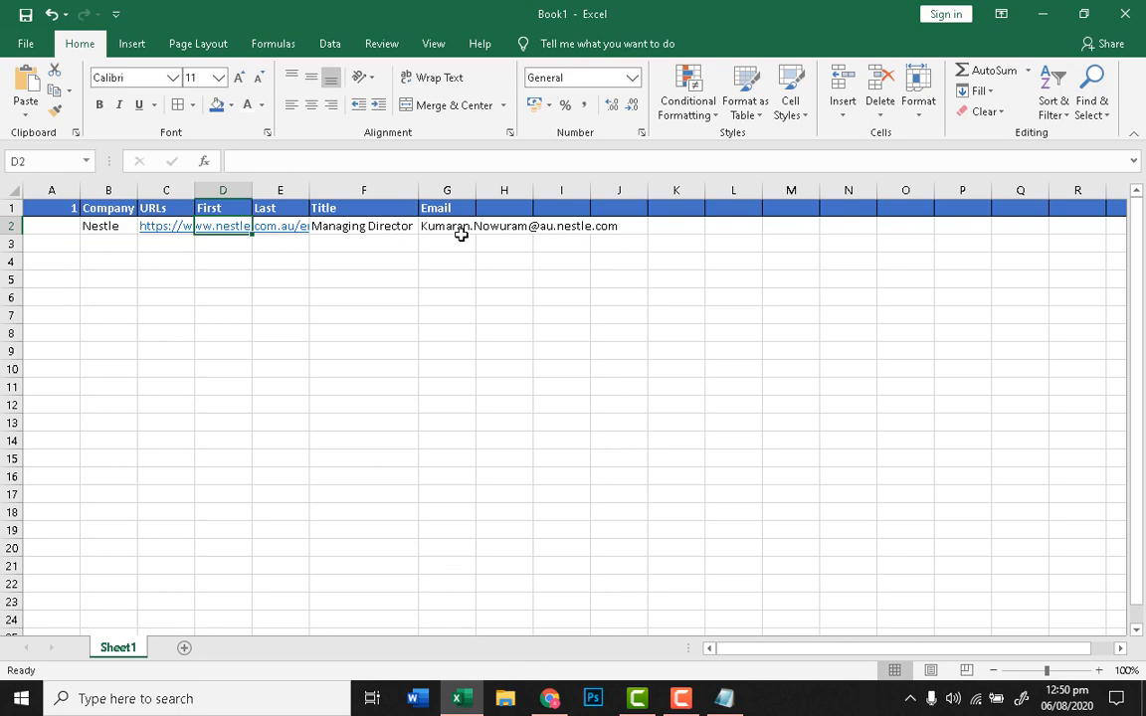
click(551, 696)
click(781, 6)
Step: Copy the director's first name from LinkedIn into D2 under First
click(838, 6)
click(189, 403)
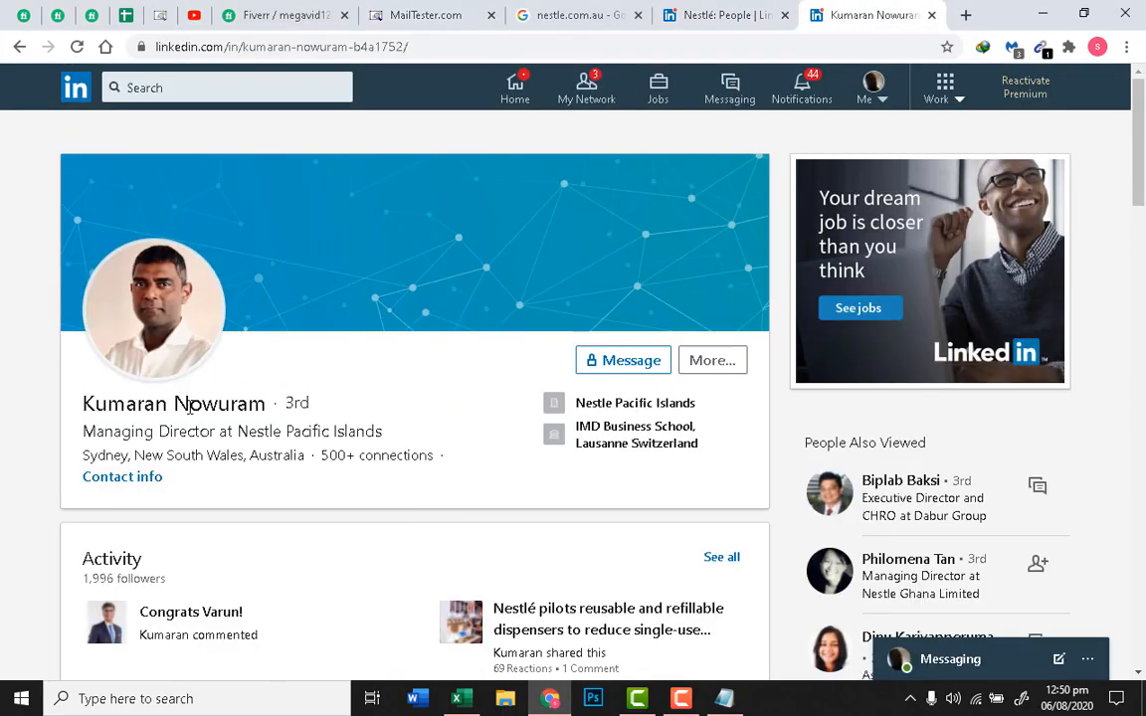
double_click(171, 405)
right_click(171, 405)
click(184, 414)
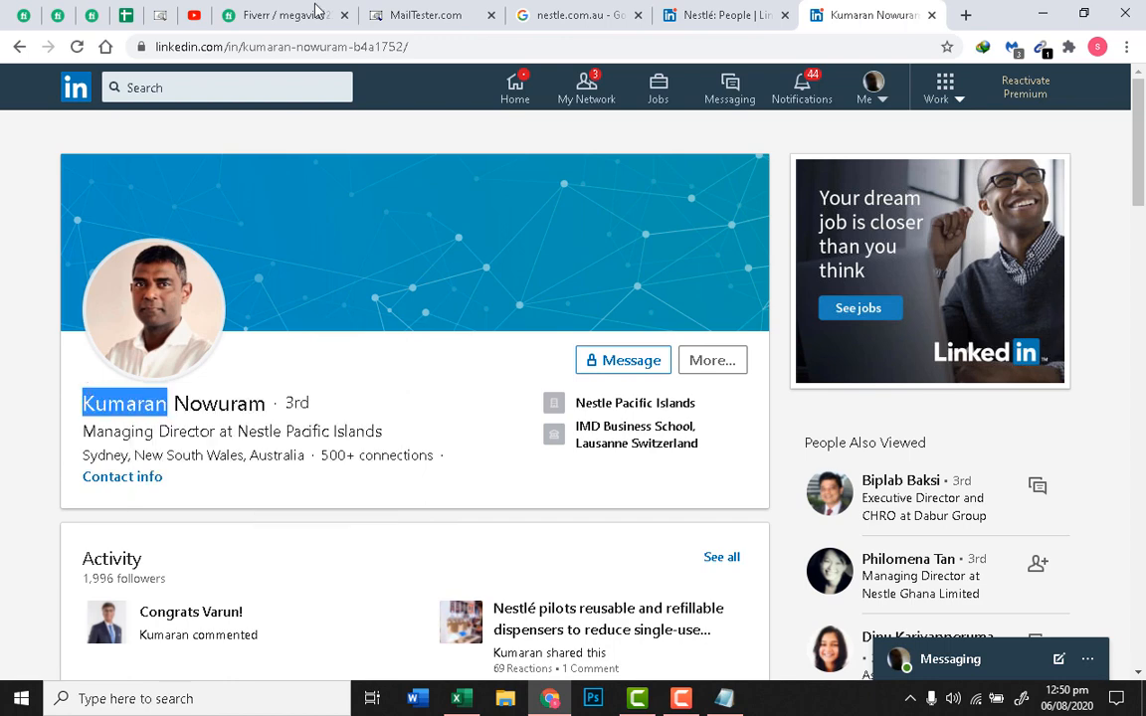
click(458, 699)
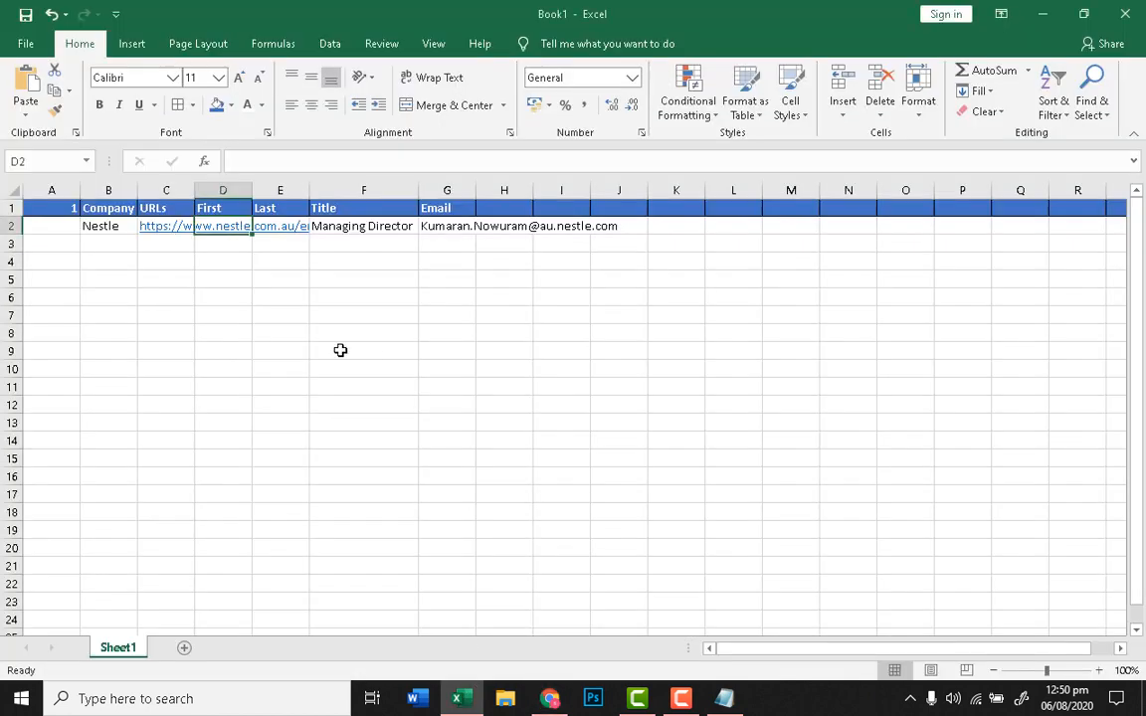
double_click(230, 226)
key(ctrl+v)
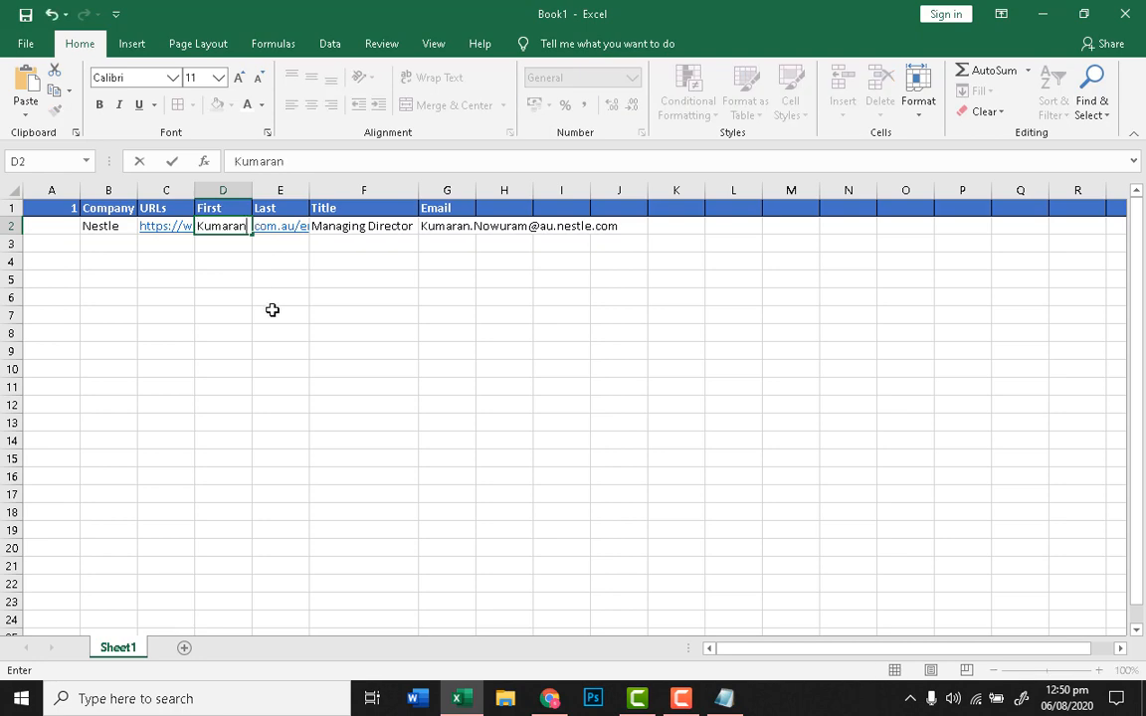
click(290, 235)
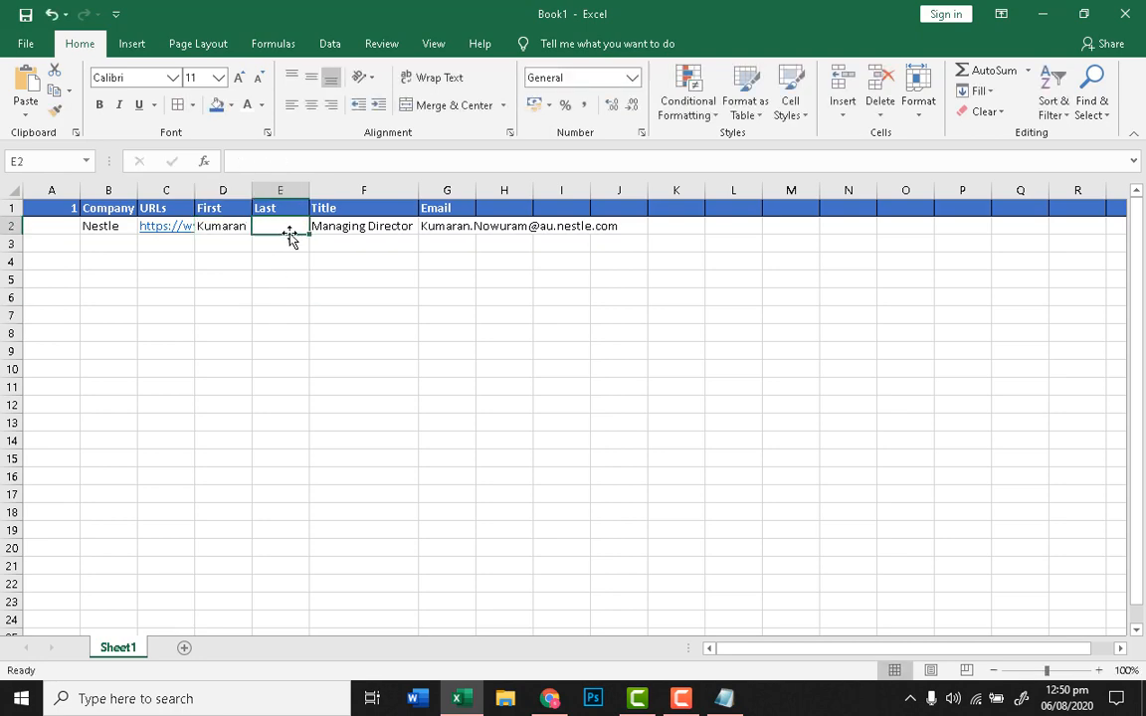
Step: Copy the director's last name from LinkedIn into E2 under Last
click(546, 702)
drag(173, 403, 265, 398)
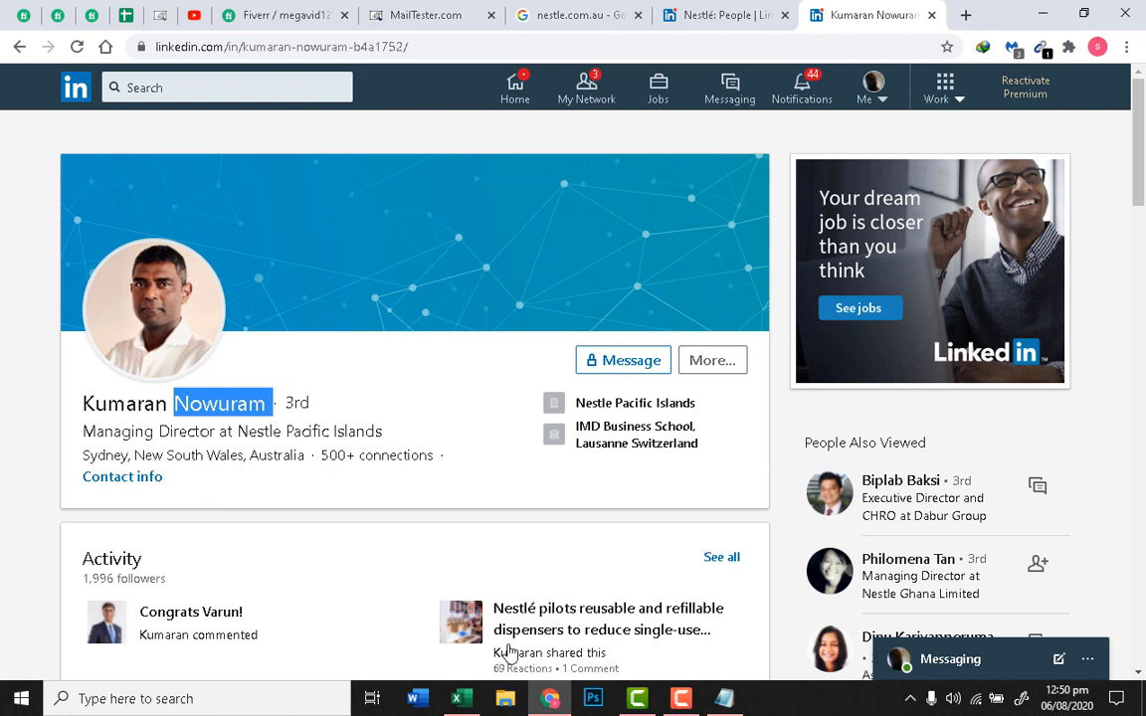
click(550, 703)
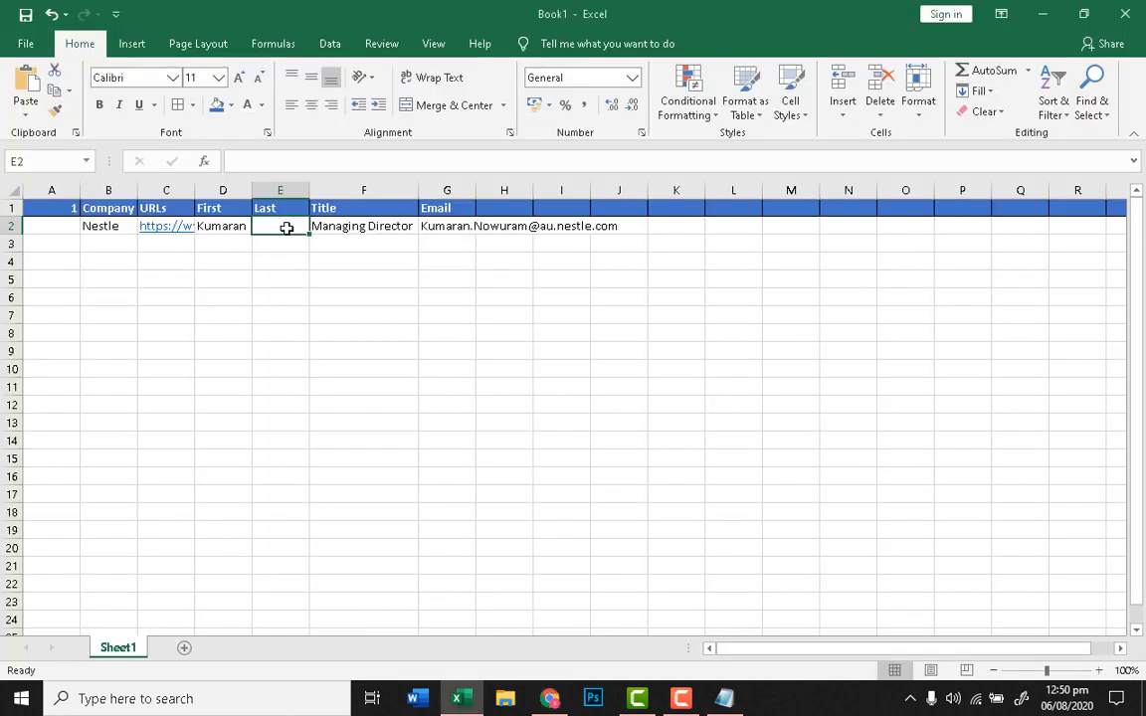
key(ctrl+v)
click(338, 369)
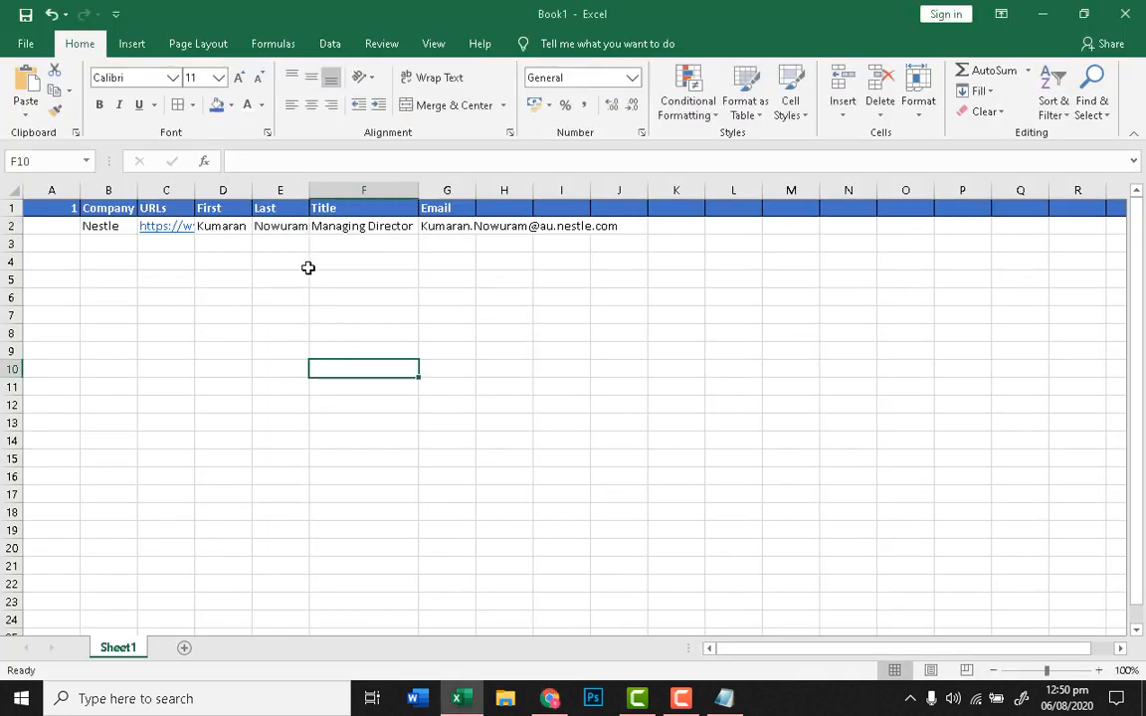
Step: Autofit columns E and B to their contents
double_click(309, 190)
click(343, 331)
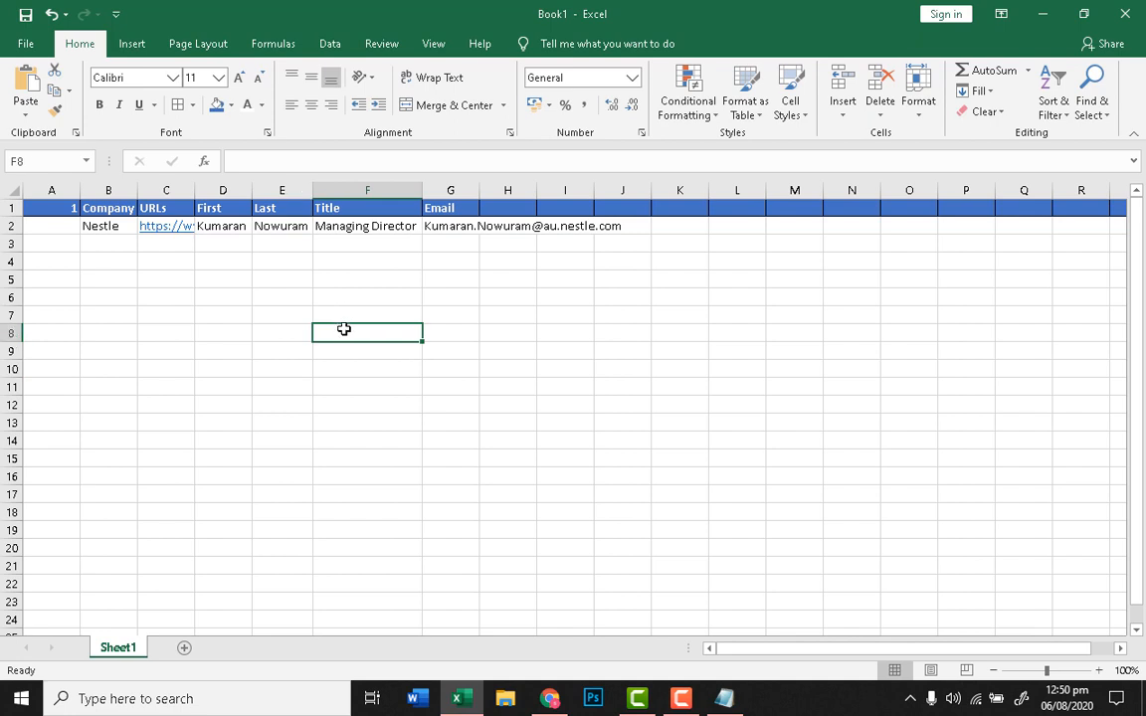
double_click(138, 190)
click(267, 350)
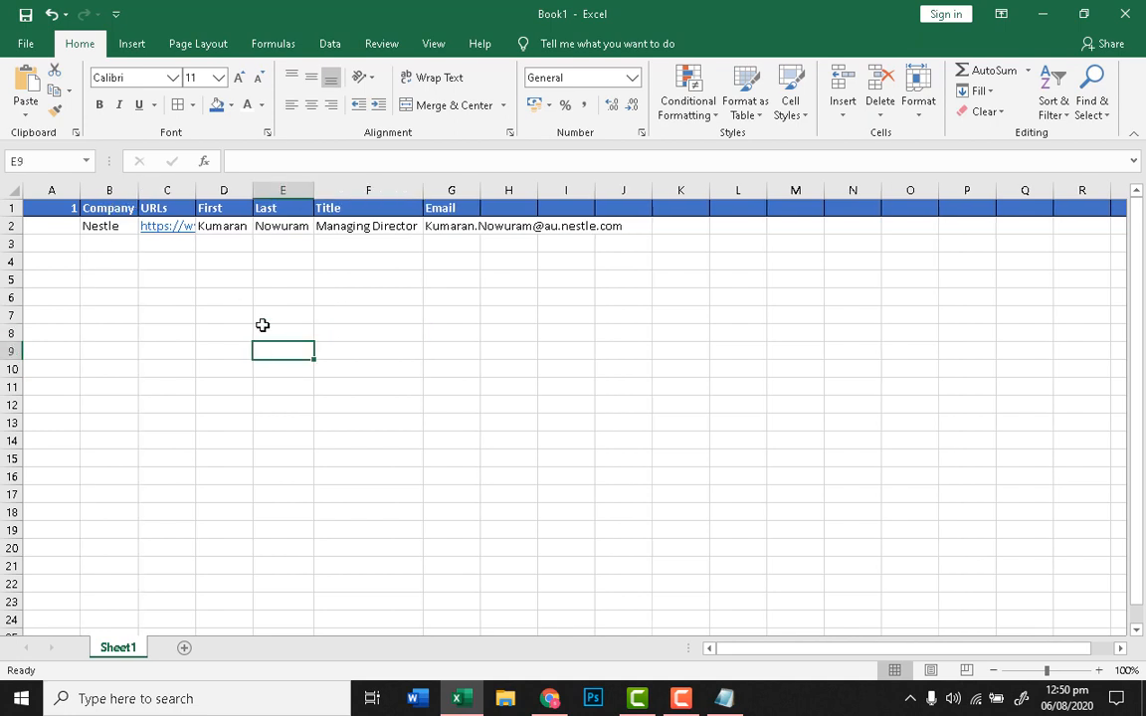
click(367, 345)
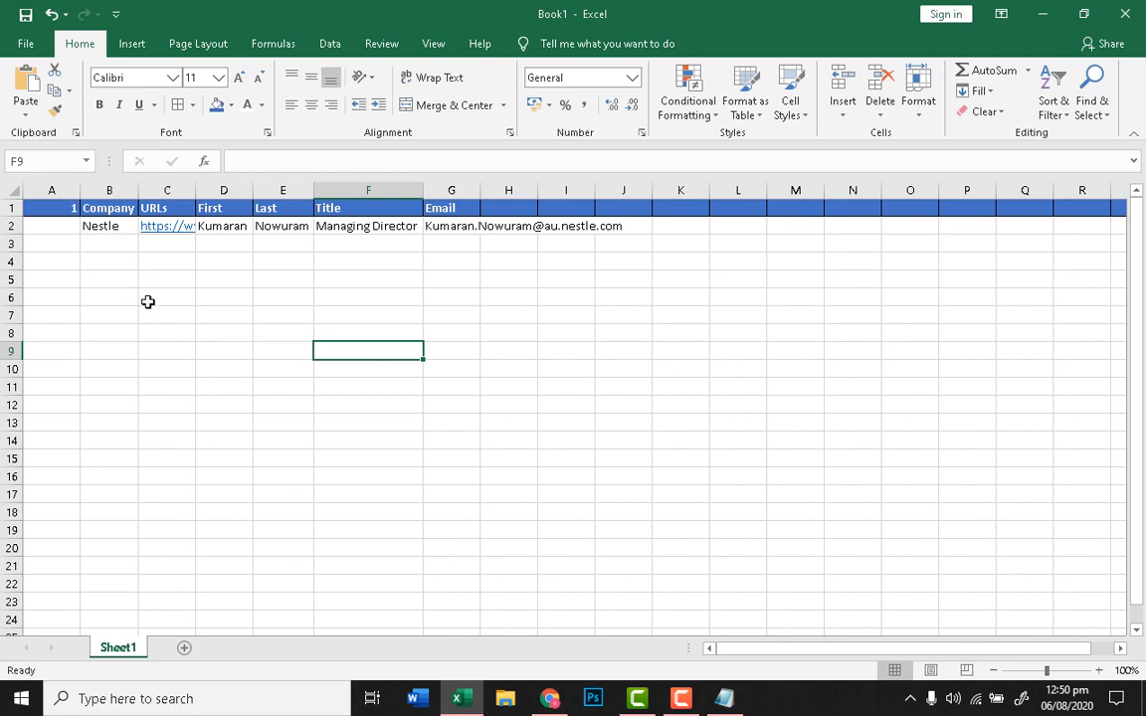
Step: Set A1's header to 'No' and number the contact 1 in A2
double_click(74, 210)
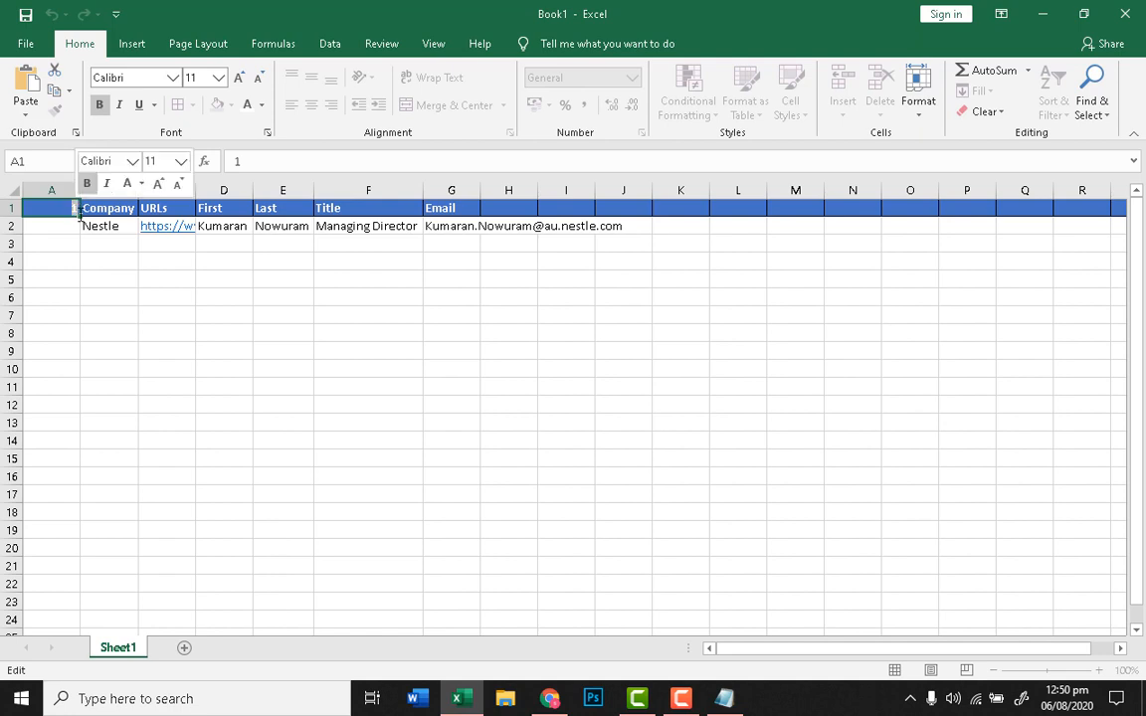
key(BackSpace)
text(No)
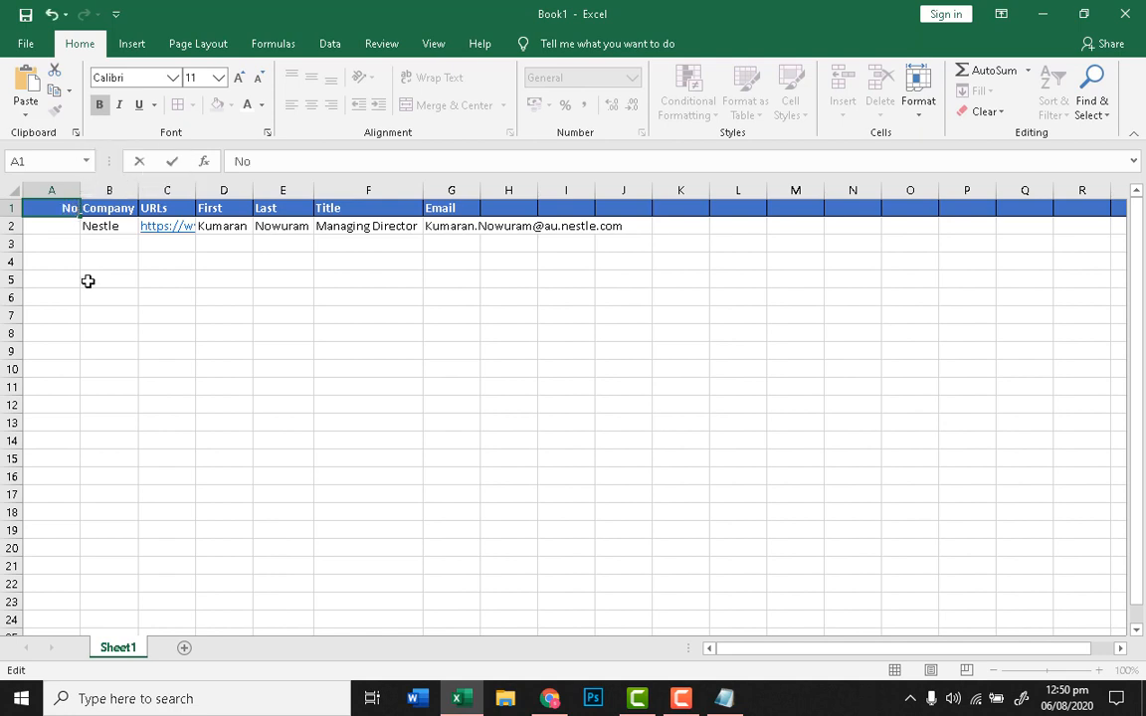
click(110, 333)
click(66, 225)
text(1)
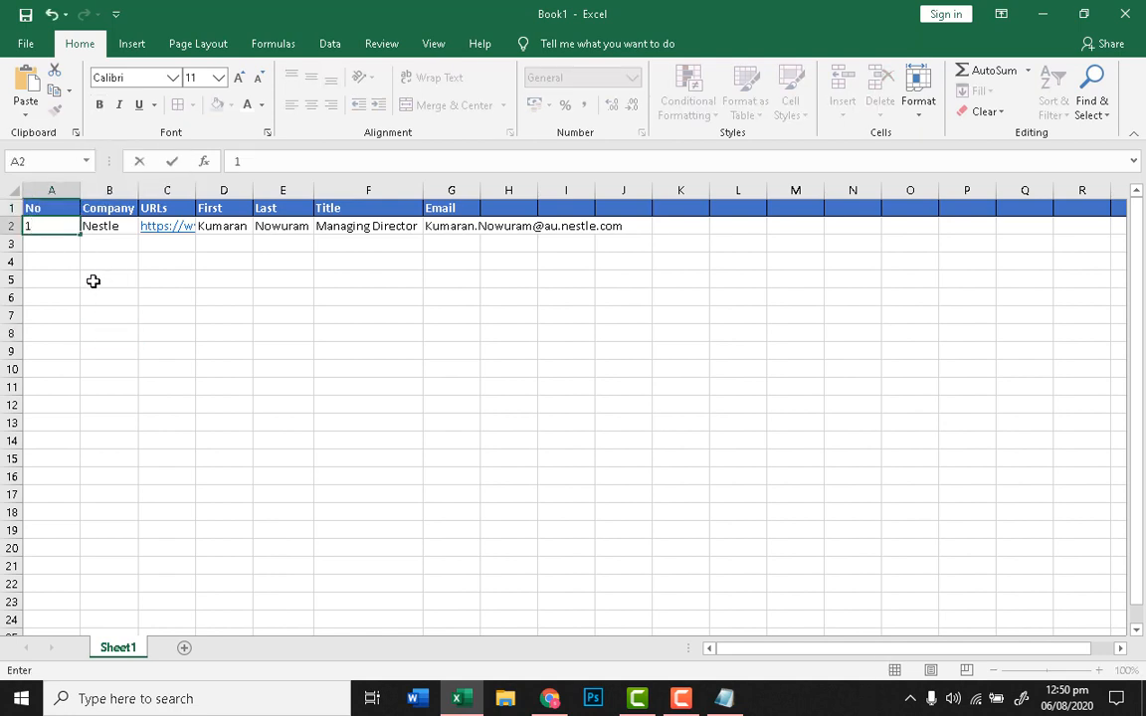
click(92, 281)
click(75, 249)
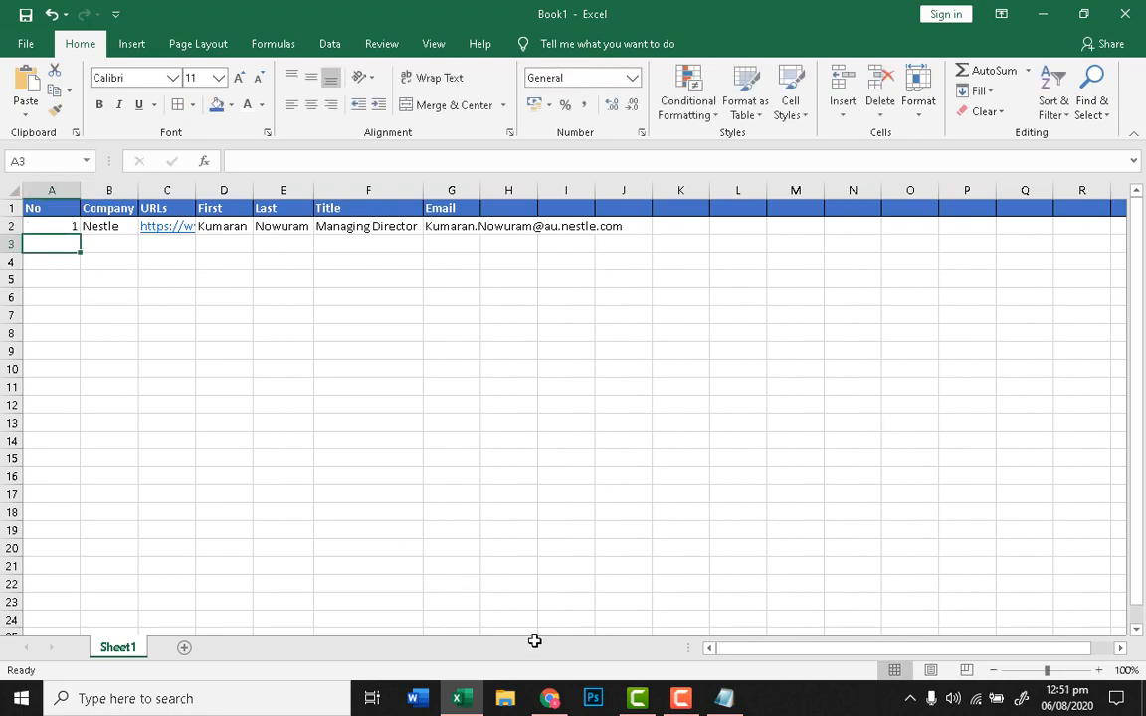
mouse_move(549, 699)
click(545, 588)
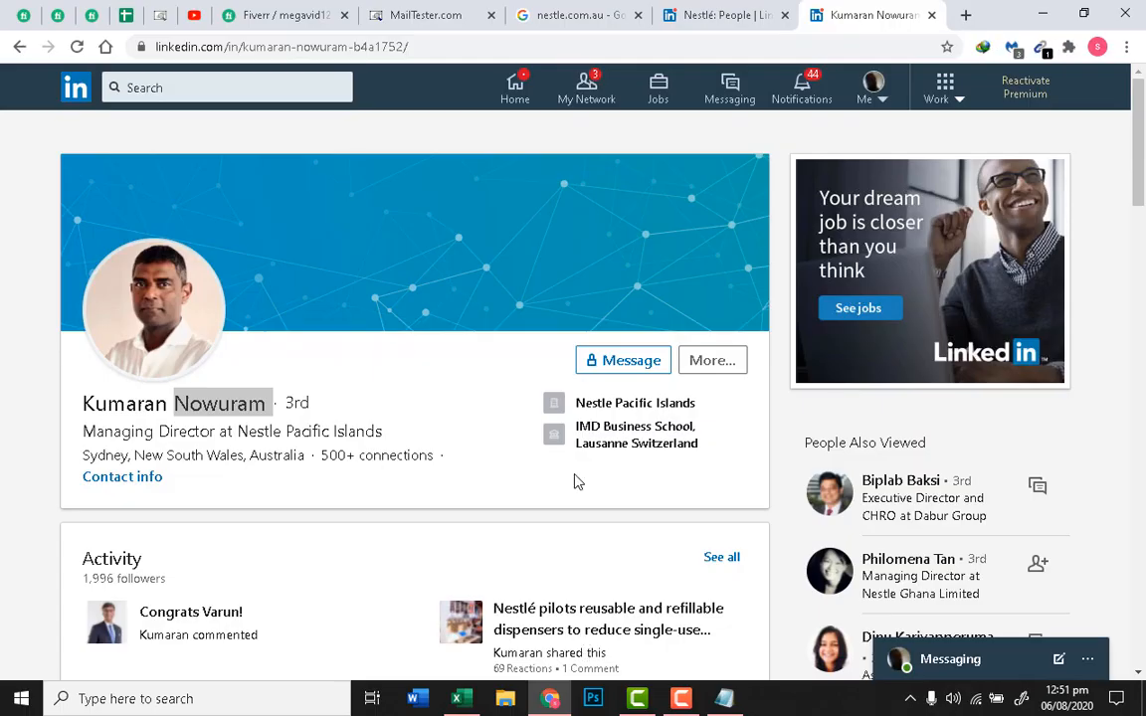
Step: Replace the Managing Director filter with a 'Ceo' search of Nestlé's Australian employees
click(717, 14)
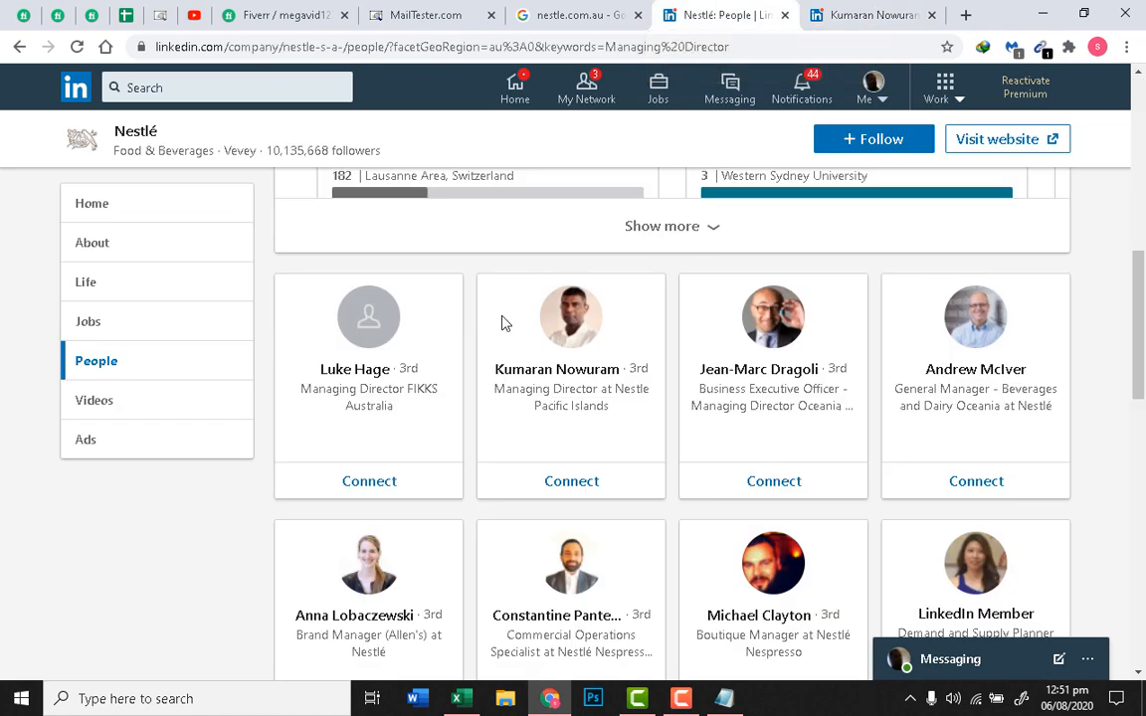
scroll(507, 316, up, 3)
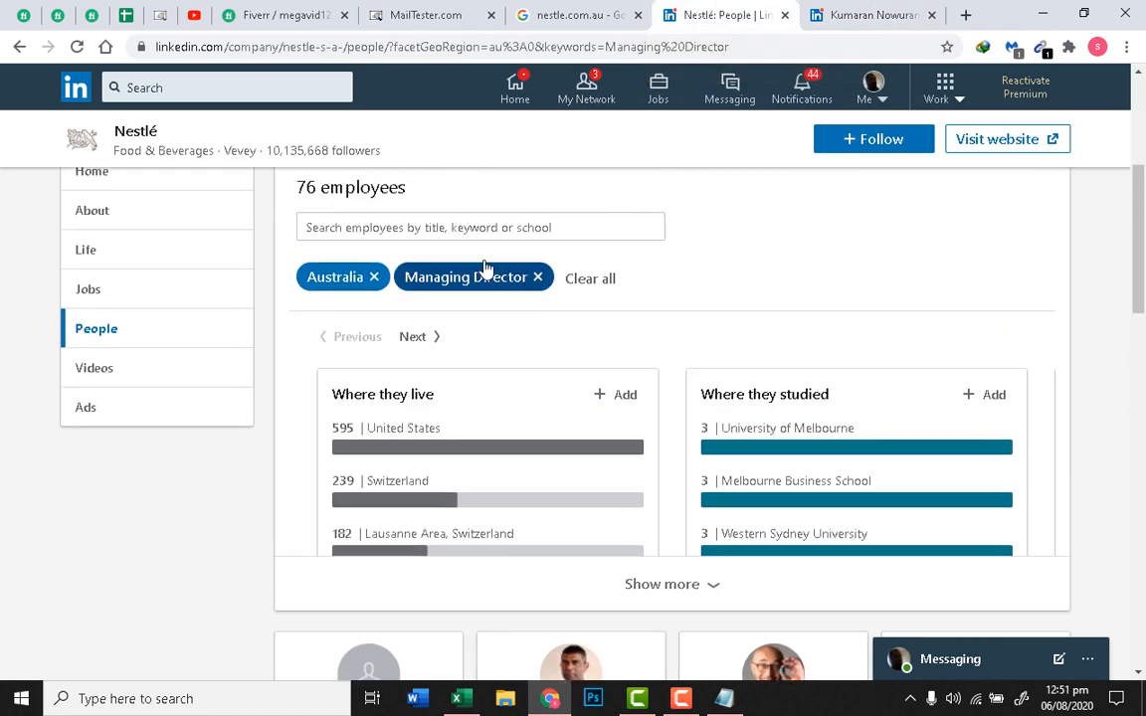
click(485, 269)
click(495, 227)
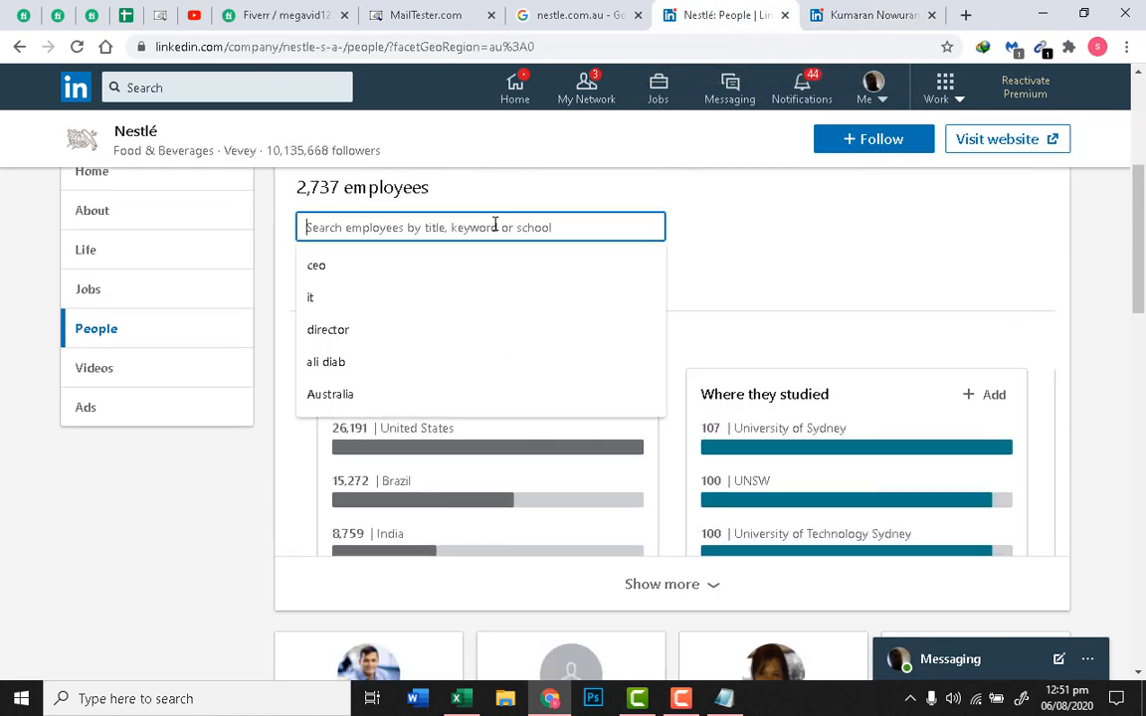
text(Ceo)
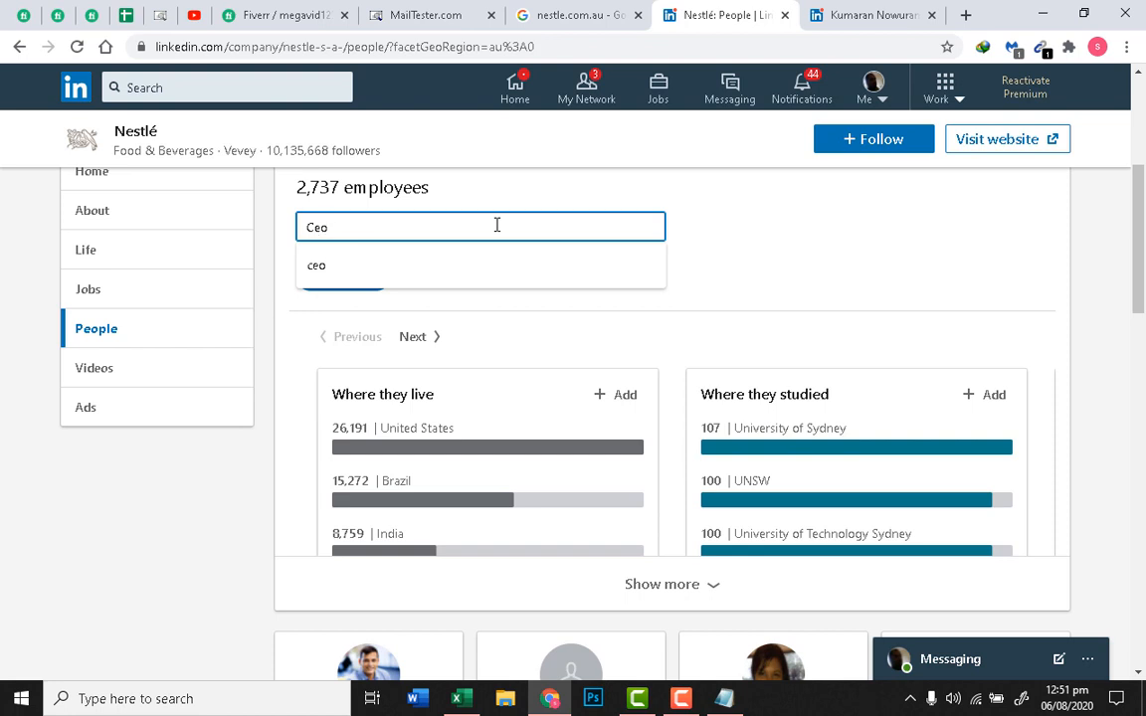
key(BackSpace)
key(BackSpace)
key(BackSpace)
text(Ceo)
key(Return)
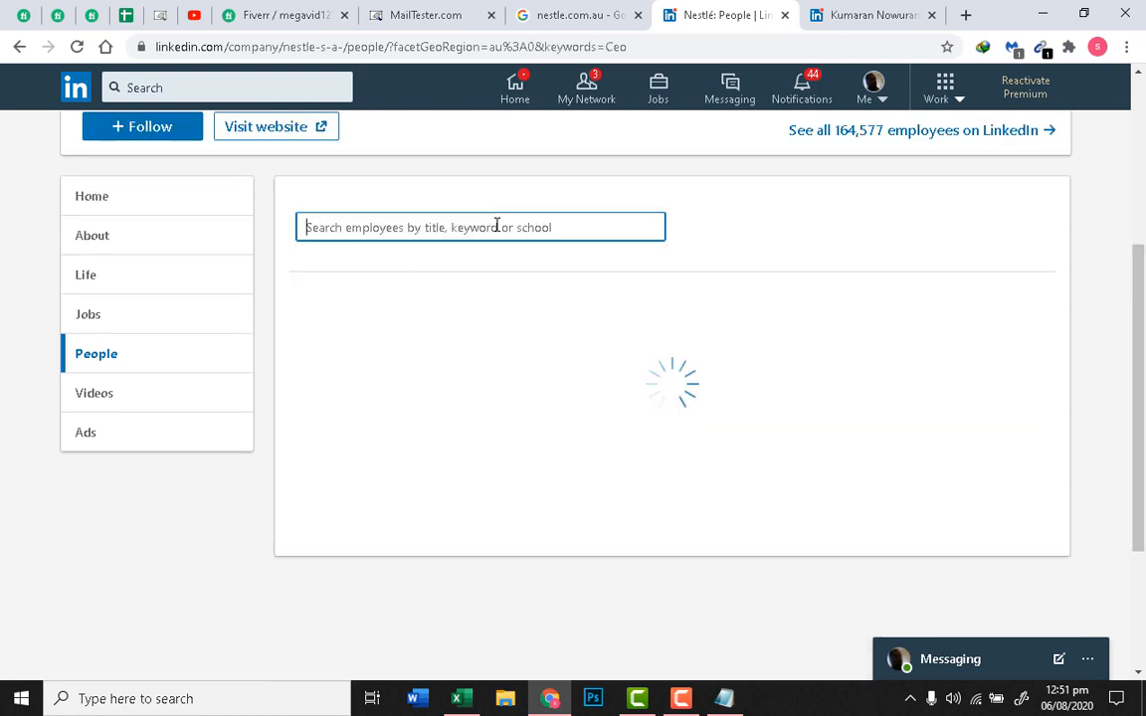
scroll(512, 274, down, 2)
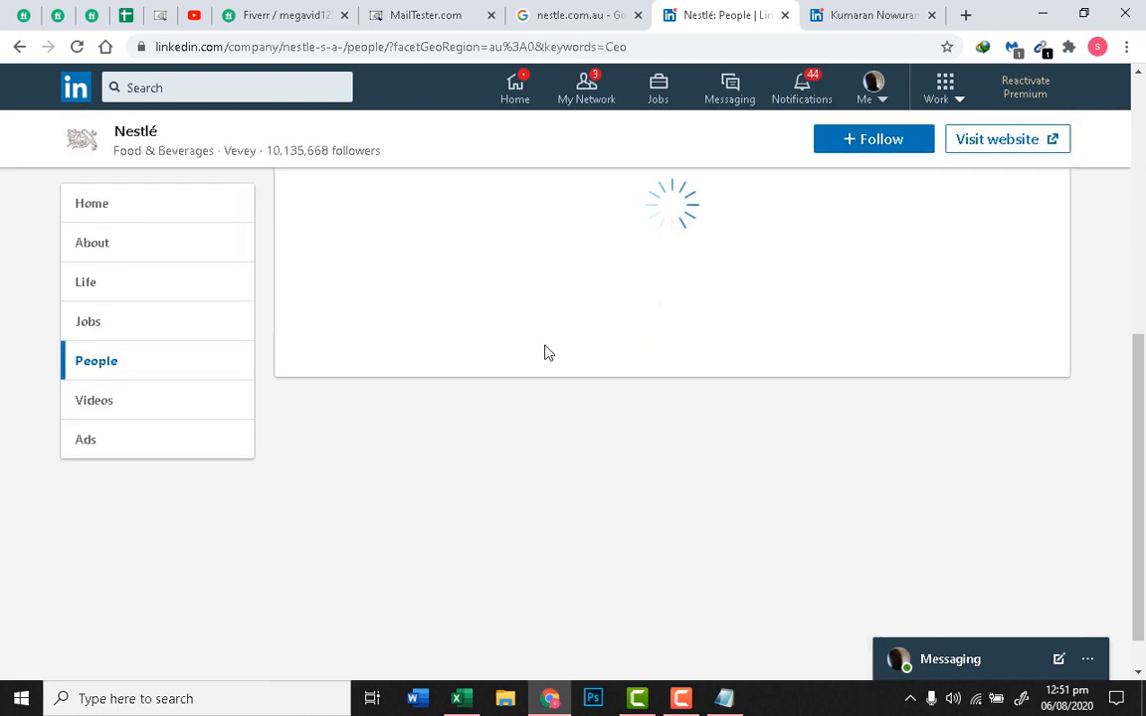
scroll(544, 352, down, 6)
scroll(544, 352, up, 2)
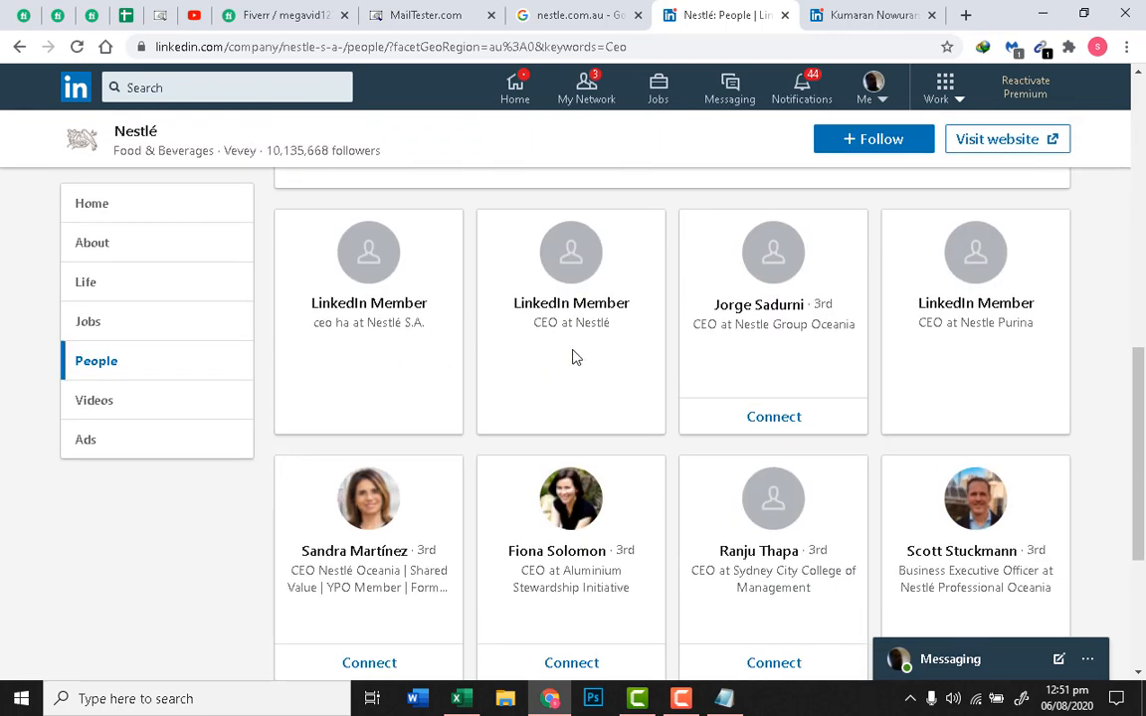
Step: Open the Nestle Group Oceania CEO's profile in a new tab and close the previous contact's tab
right_click(758, 315)
click(801, 318)
click(718, 10)
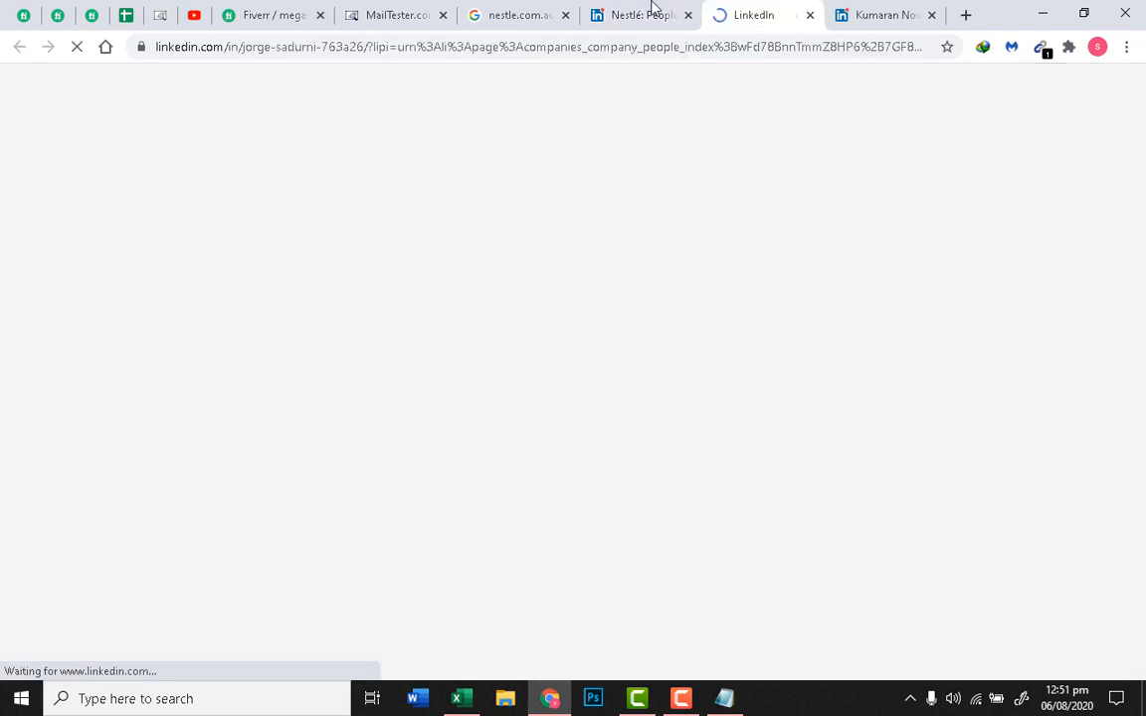
click(913, 8)
click(931, 15)
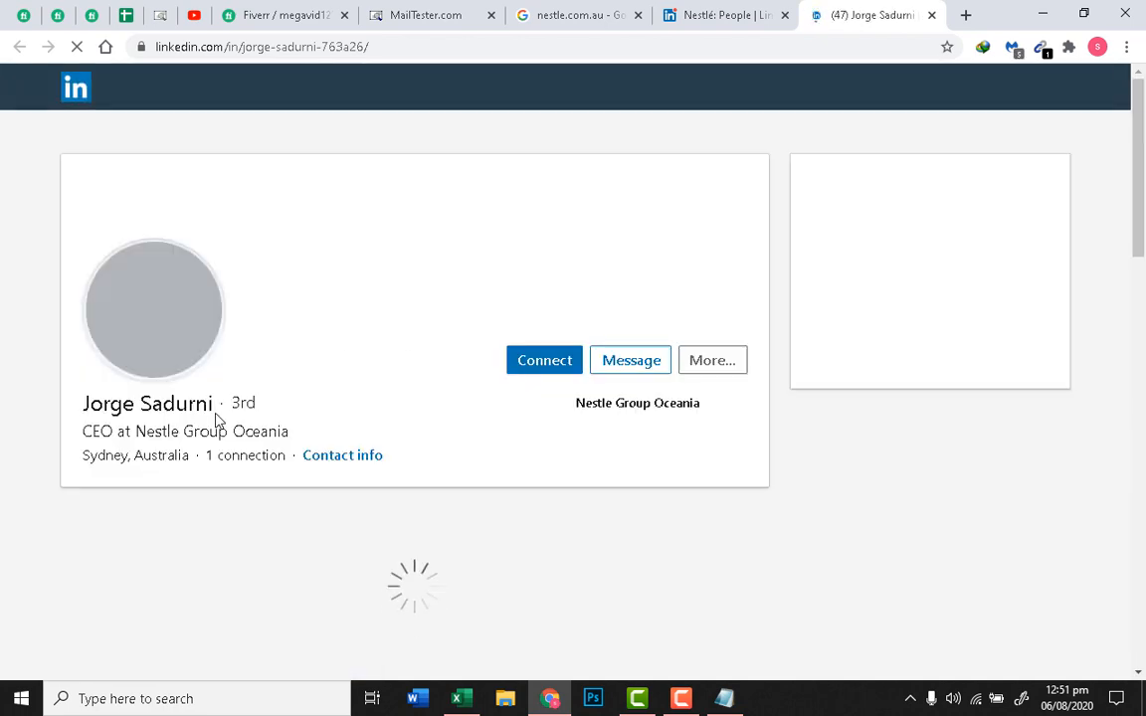
Step: Copy the CEO's name from his LinkedIn profile
drag(220, 409, 84, 395)
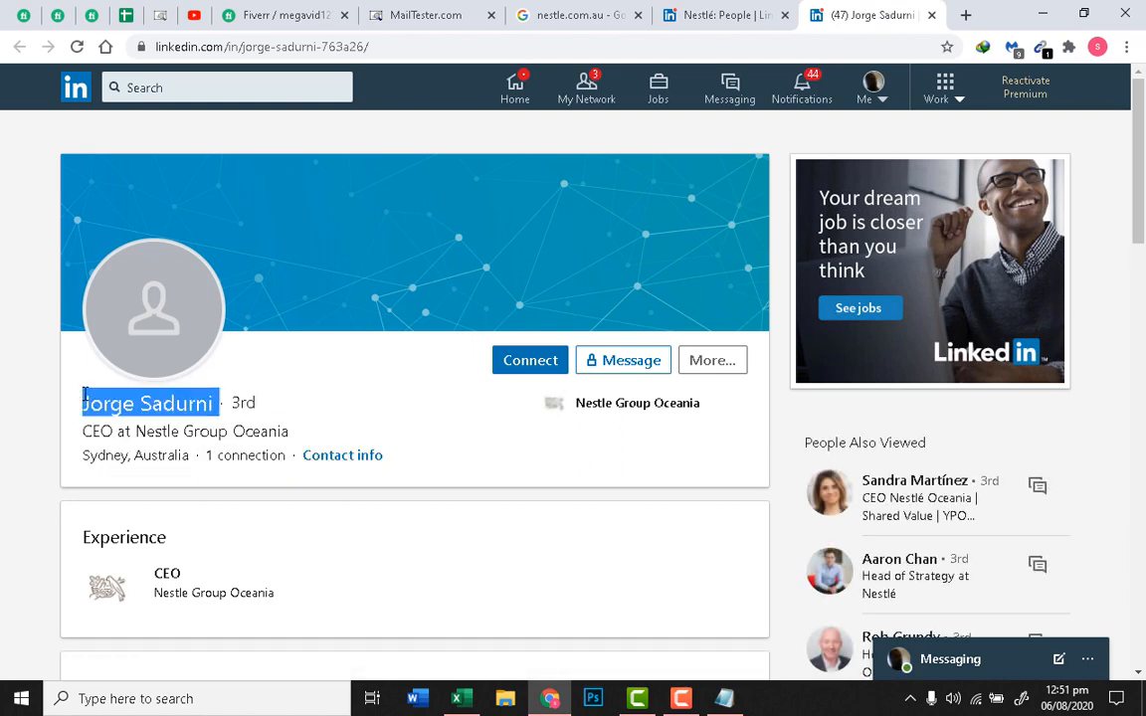
right_click(176, 416)
click(204, 428)
click(360, 12)
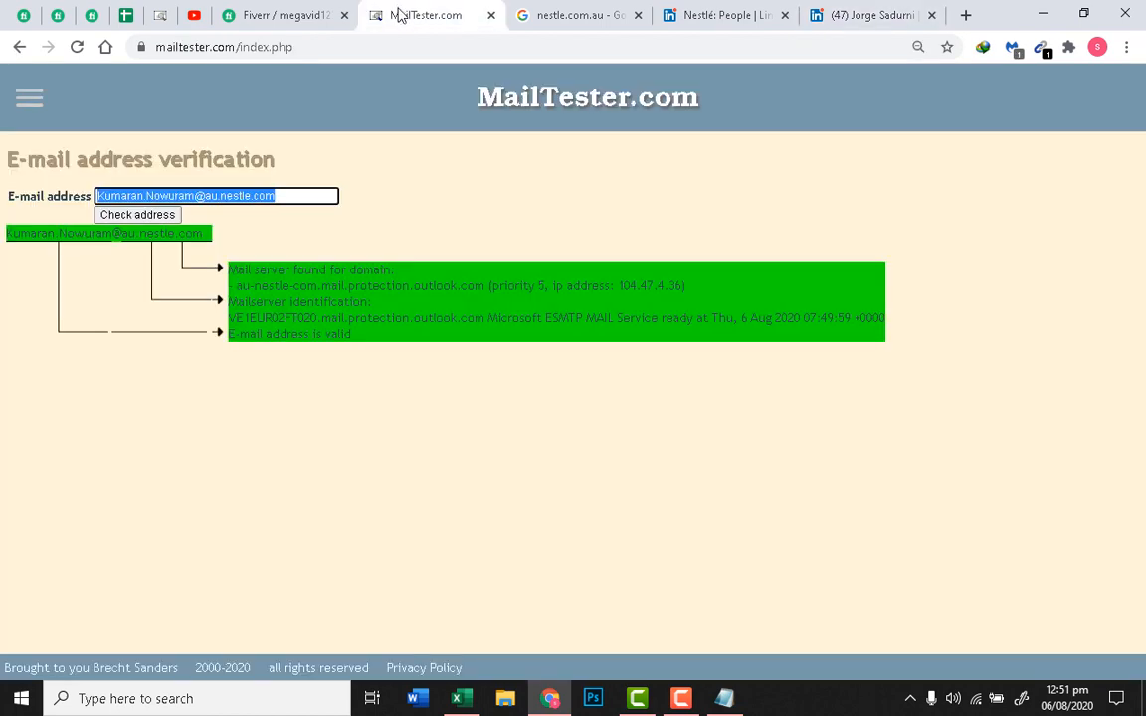
click(191, 199)
double_click(182, 196)
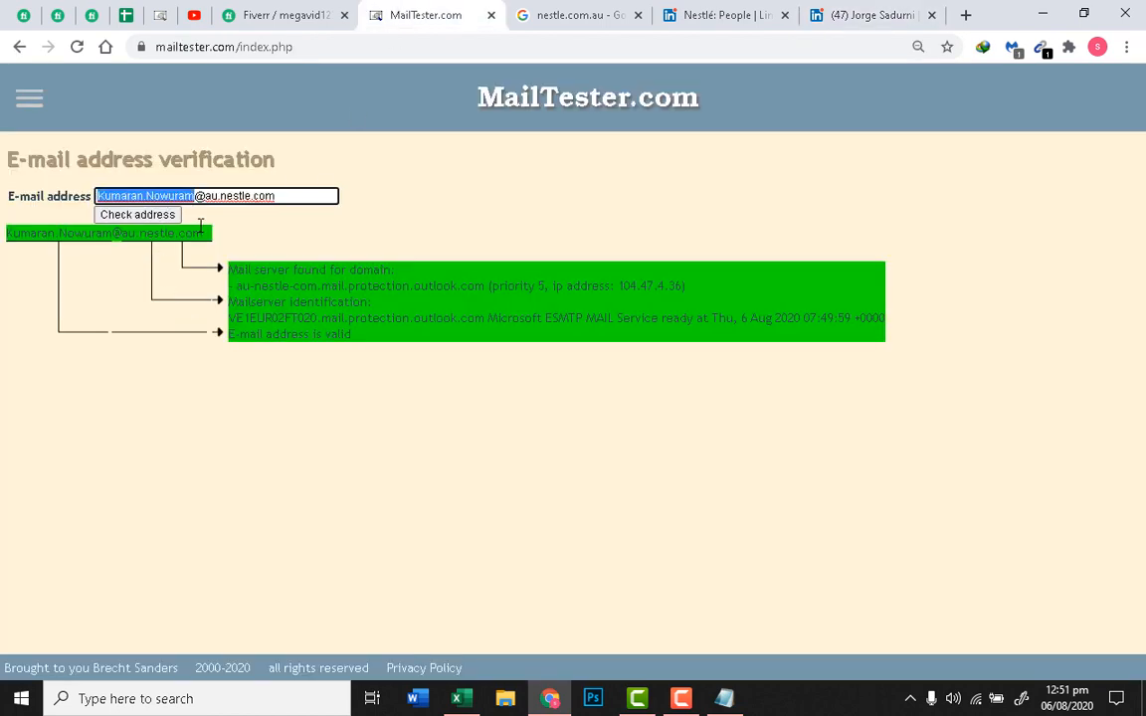
key(ctrl+v)
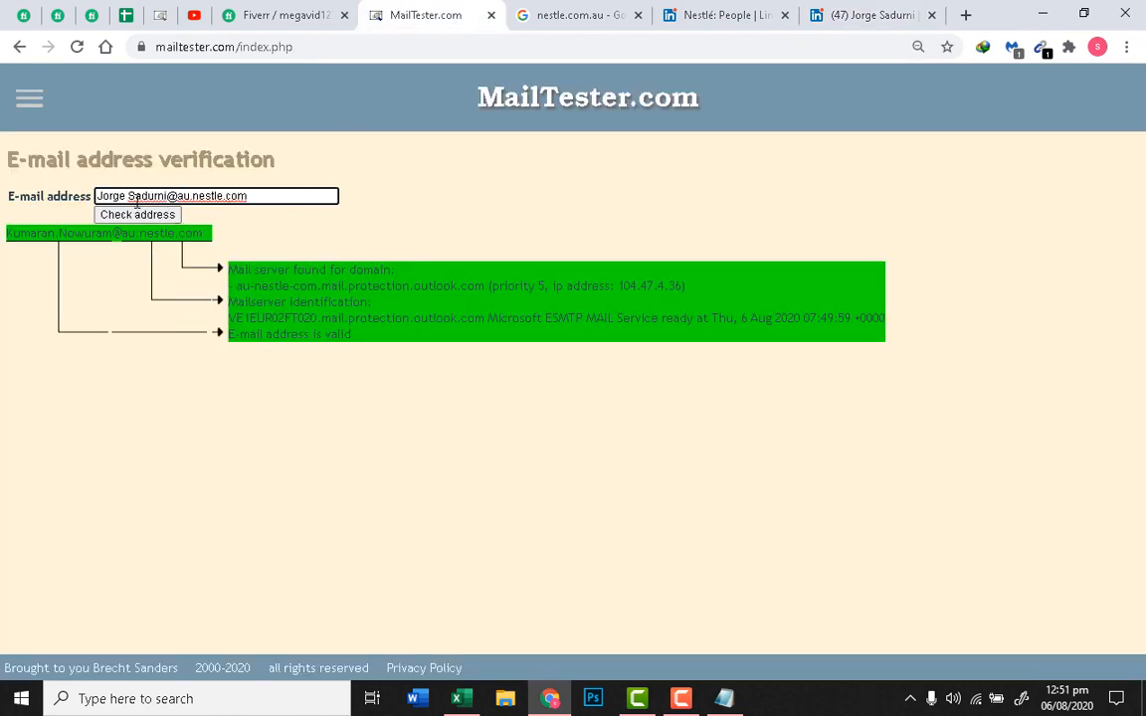
click(128, 196)
key(BackSpace)
text(.)
click(137, 215)
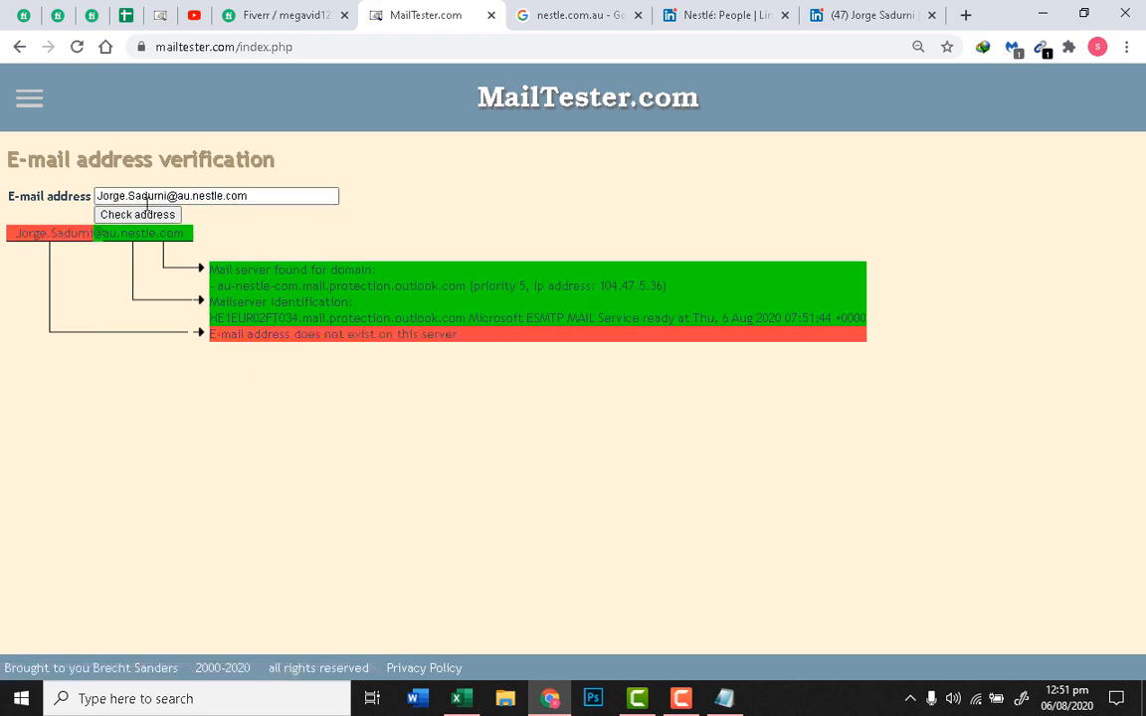
Step: Select the checked address and go back to the Nestlé People results
click(167, 196)
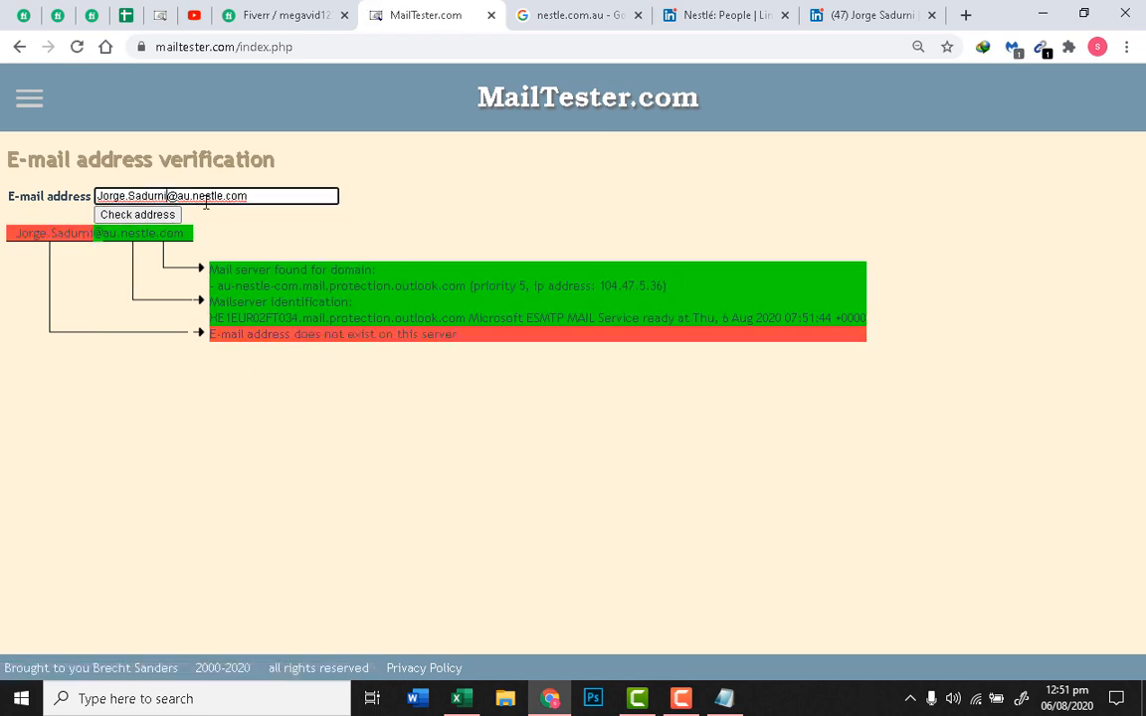
triple_click(206, 196)
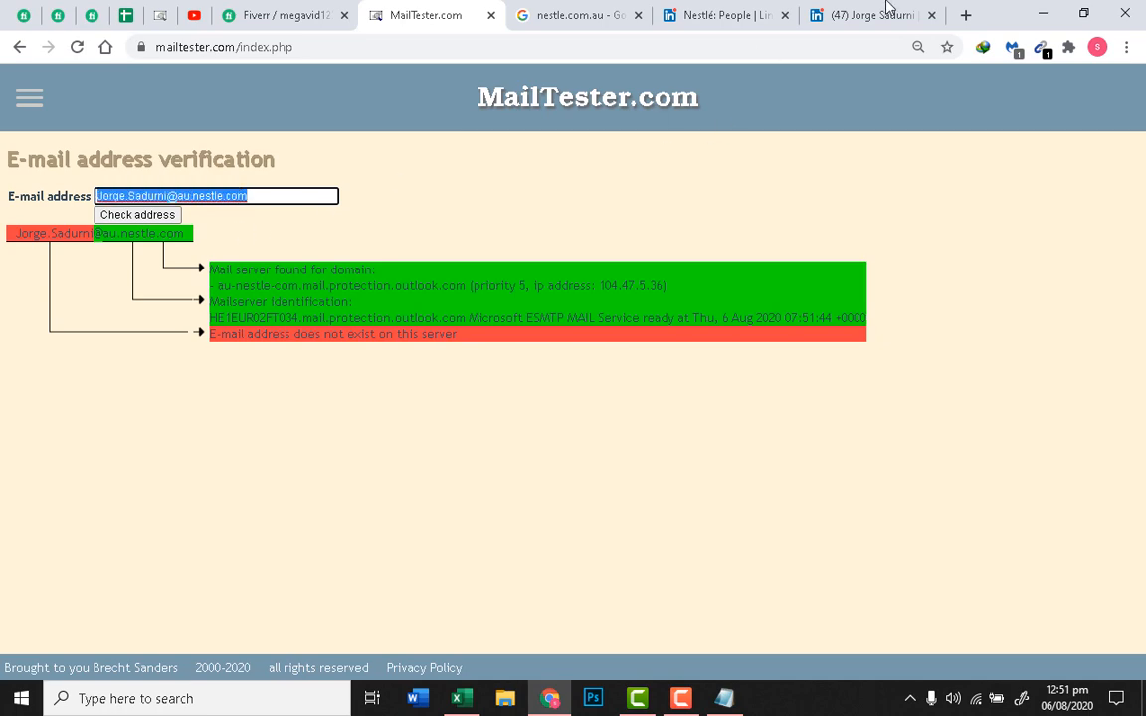
click(889, 10)
click(655, 12)
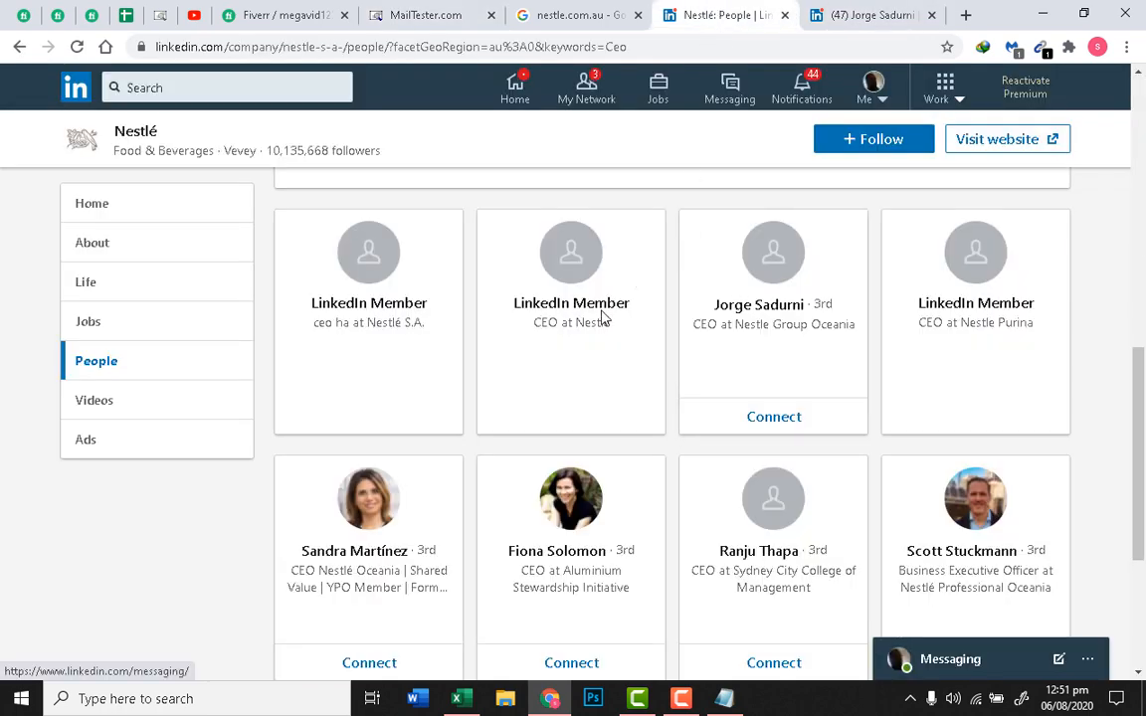
Step: Browse the Nestlé Ceo results and reveal the hidden name on the Nestle Purina card
scroll(602, 314, down, 1)
scroll(602, 311, up, 1)
scroll(650, 409, down, 2)
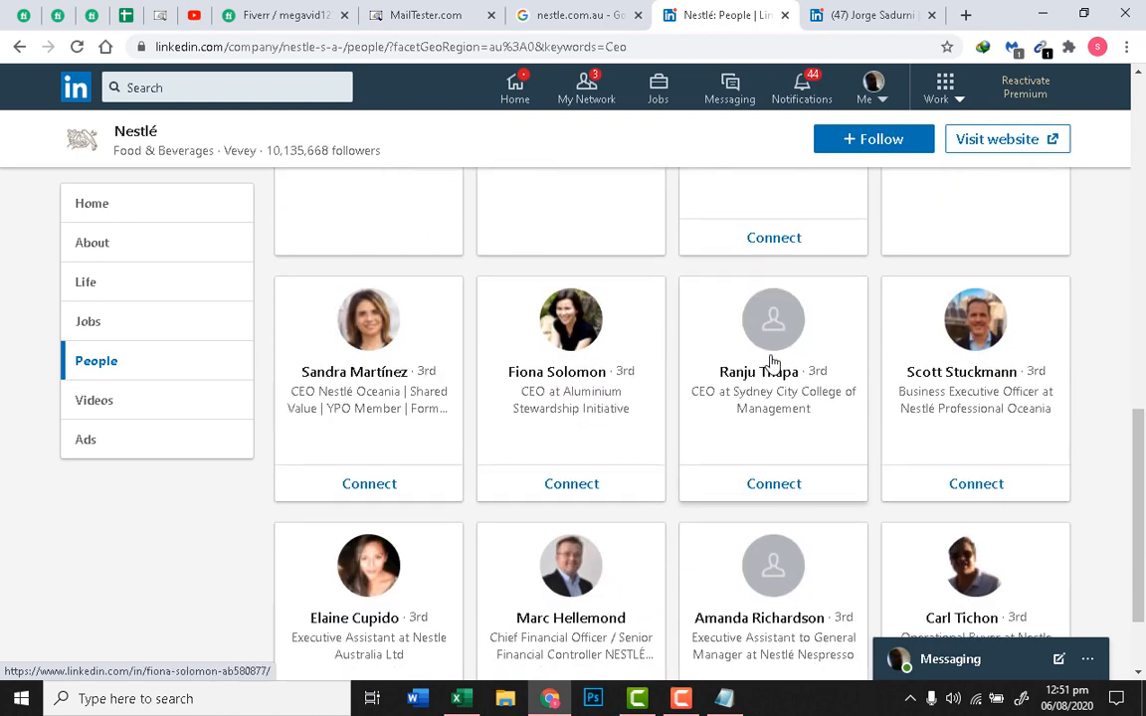
scroll(804, 321, up, 2)
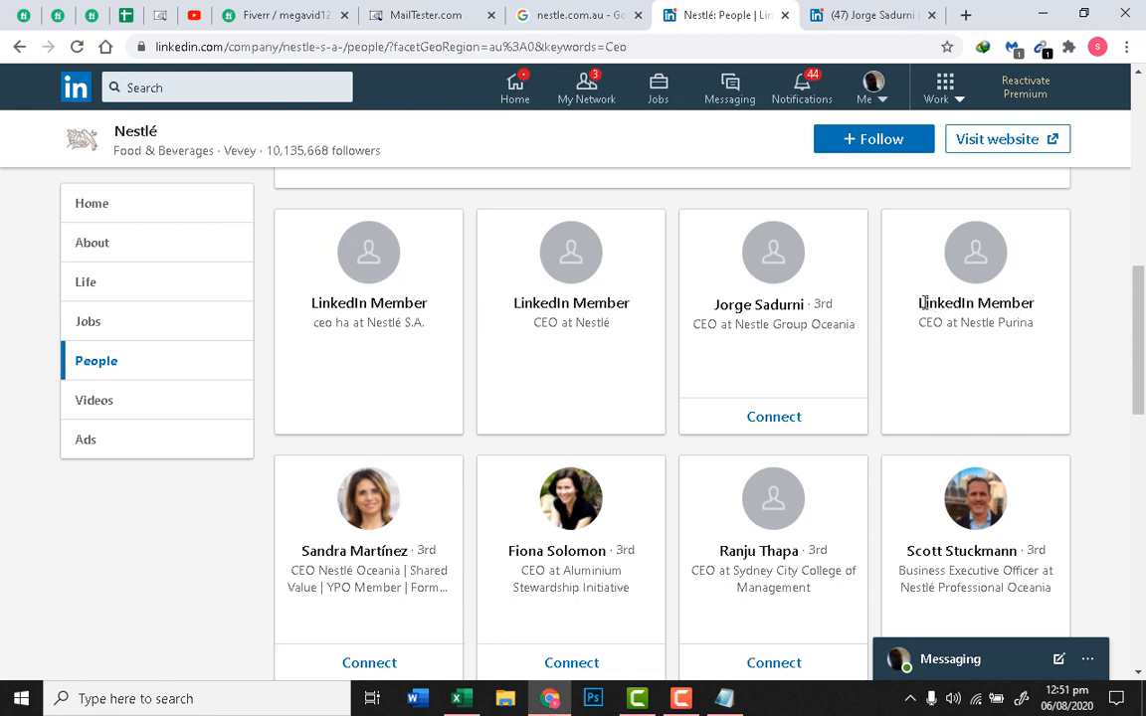
drag(919, 302, 985, 319)
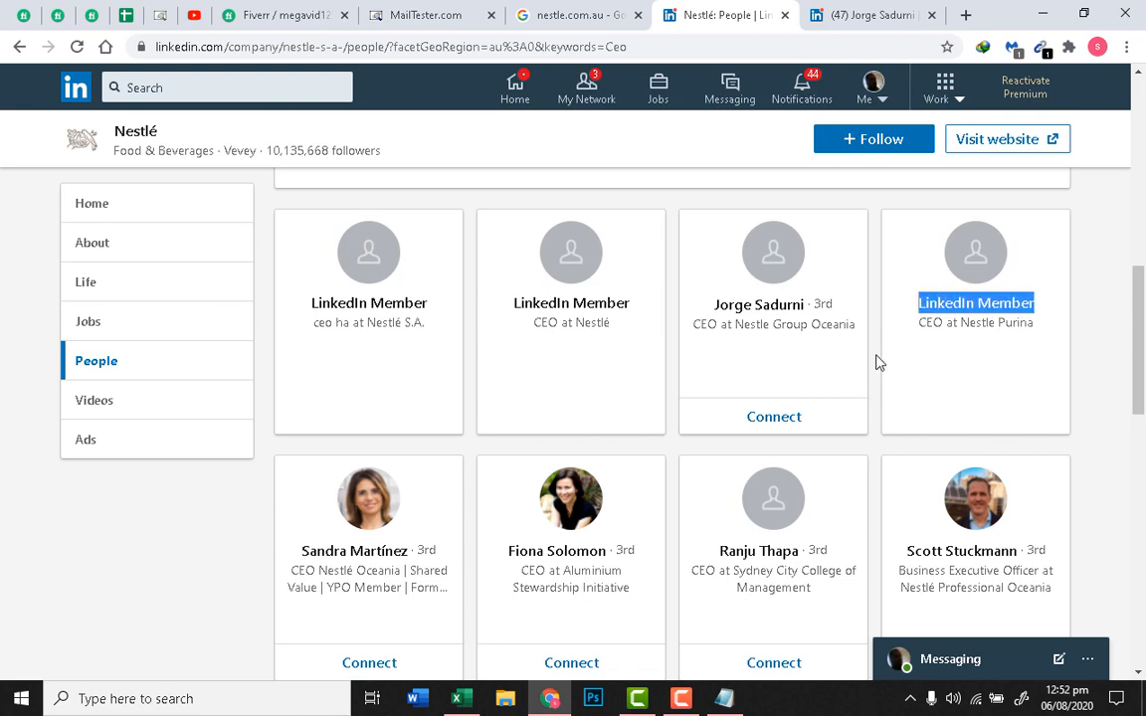
scroll(614, 384, up, 3)
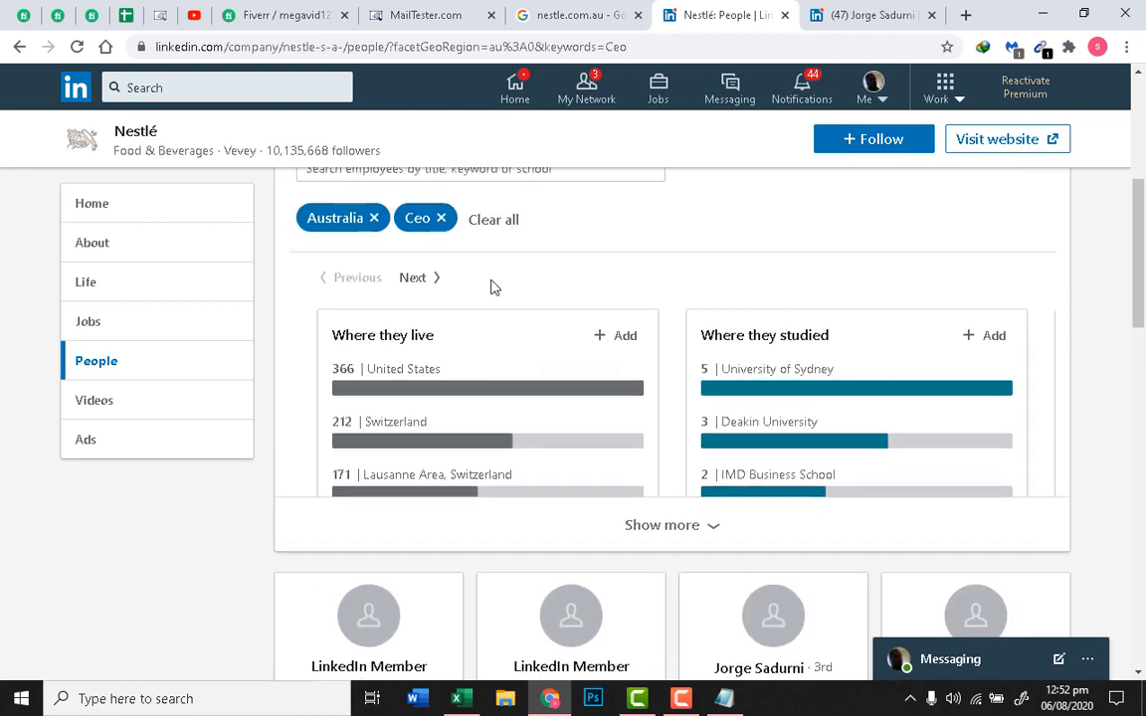
scroll(492, 287, up, 1)
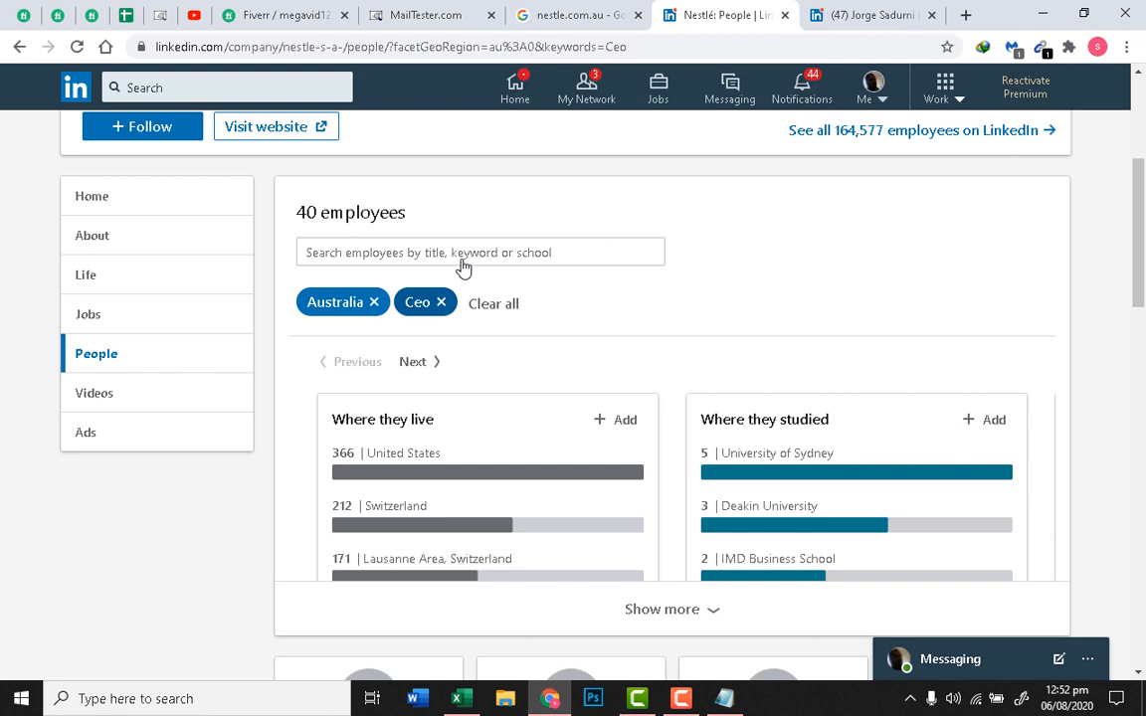
Step: Search Nestlé Australia employees for Ecommerce and scan the eBusiness and eCommerce staff
click(461, 261)
text(Ecommerce)
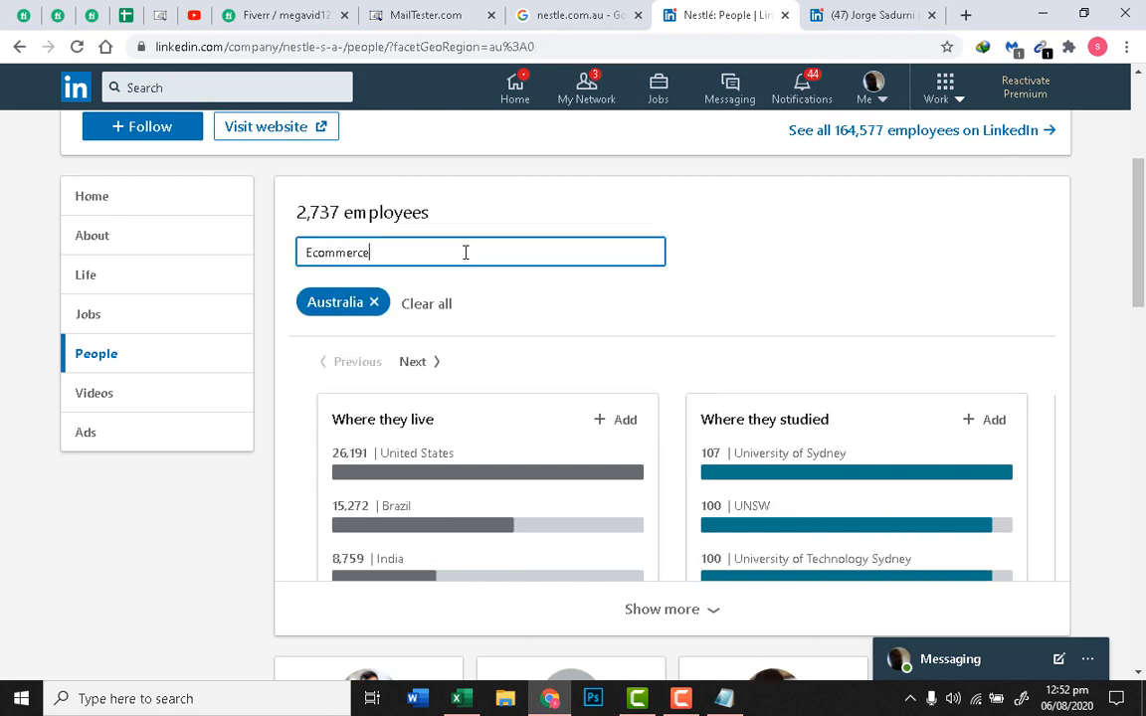
key(Return)
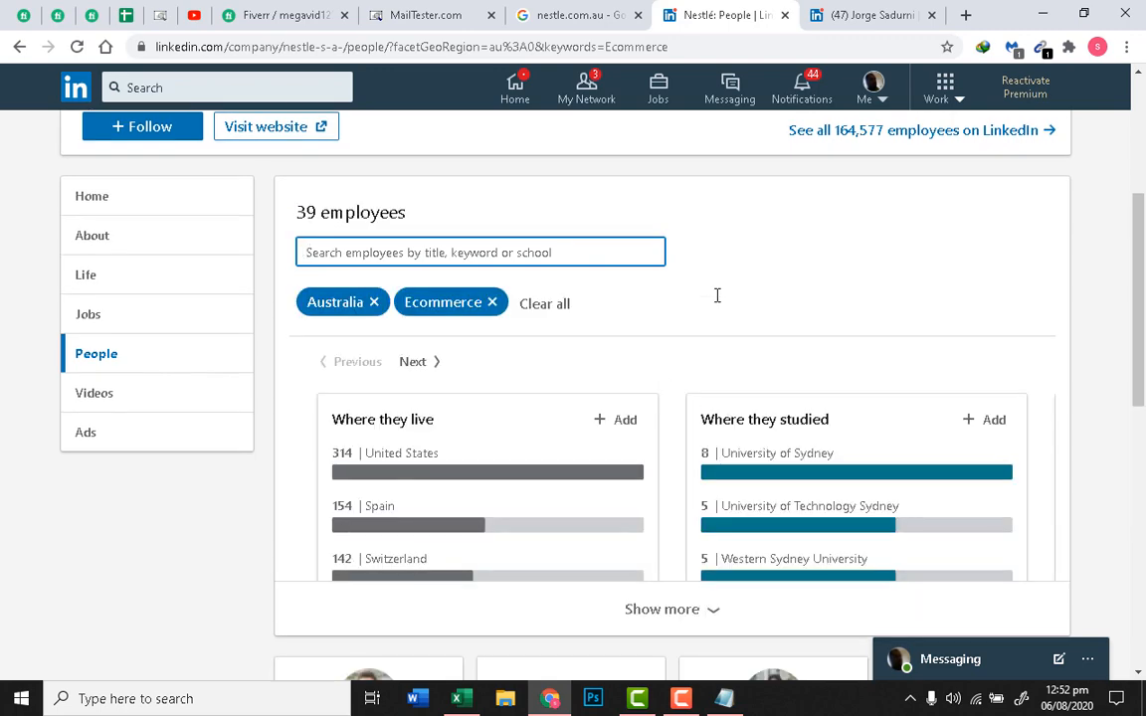
scroll(720, 303, down, 3)
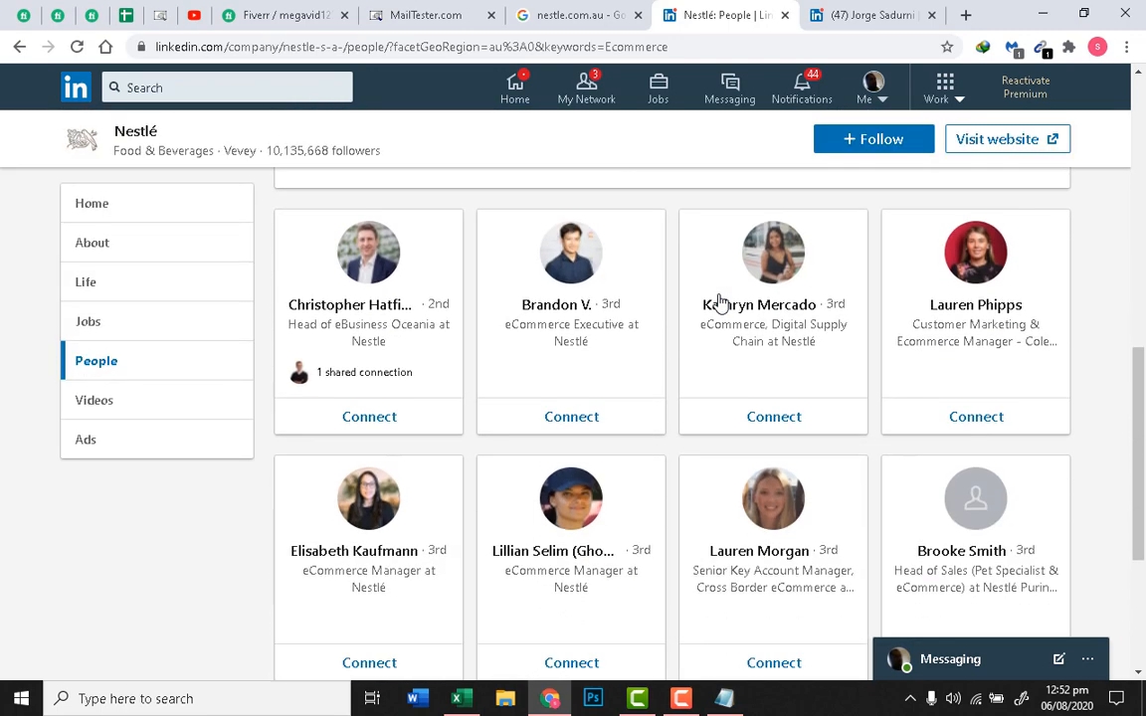
scroll(721, 302, up, 1)
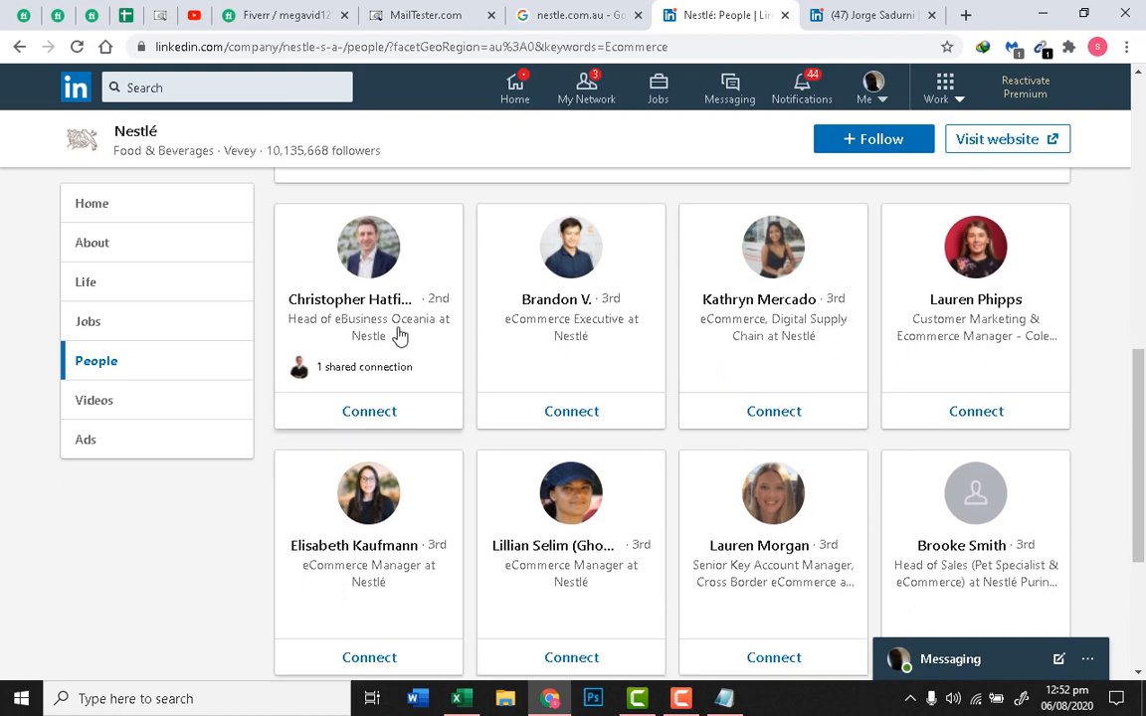
scroll(368, 438, down, 1)
Step: Highlight the 'Commerce Manager' title among the required job titles in the Fiverr brief
right_click(385, 471)
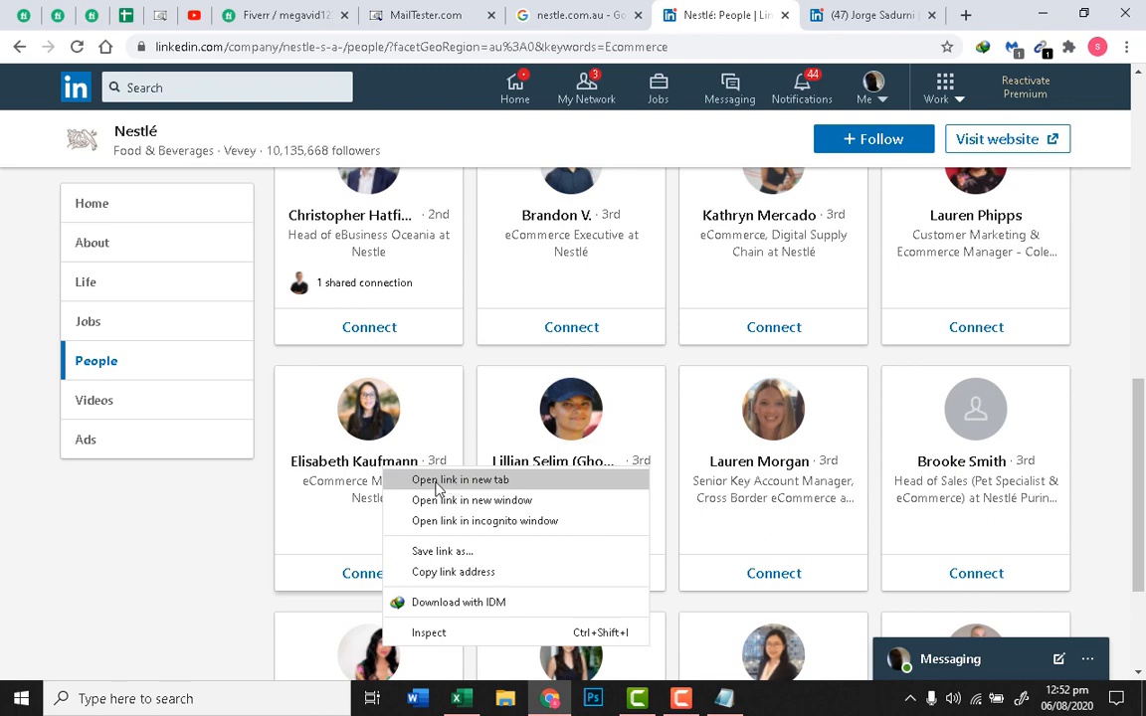
click(195, 466)
click(267, 7)
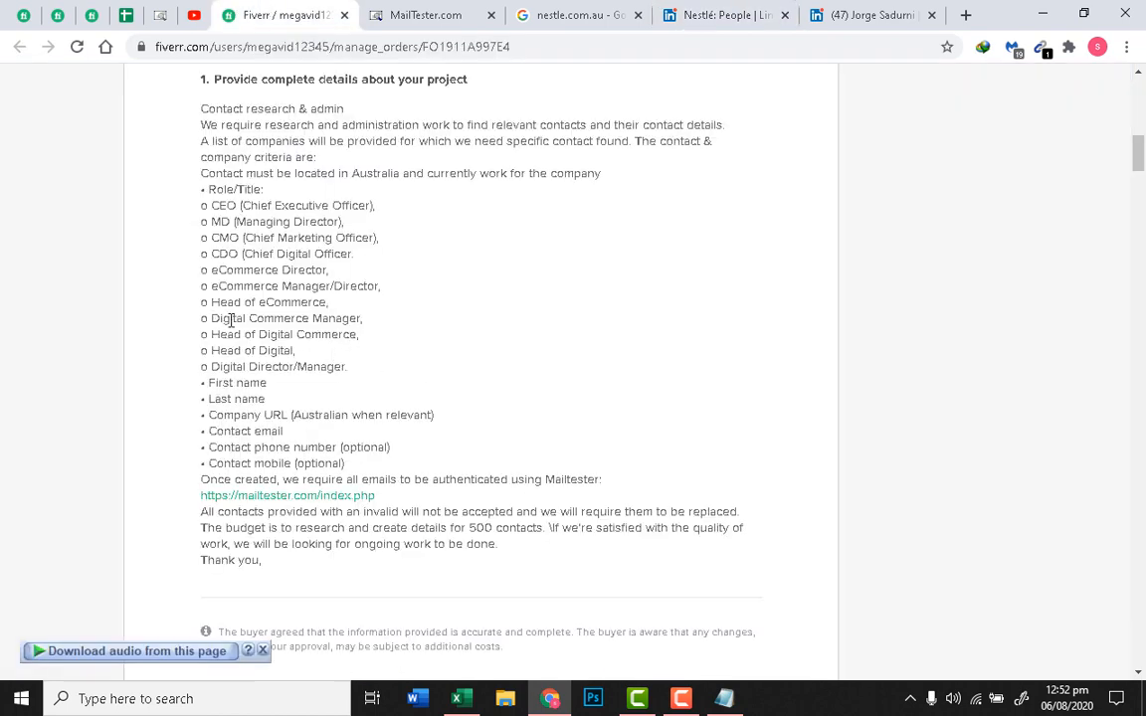
drag(220, 287, 331, 286)
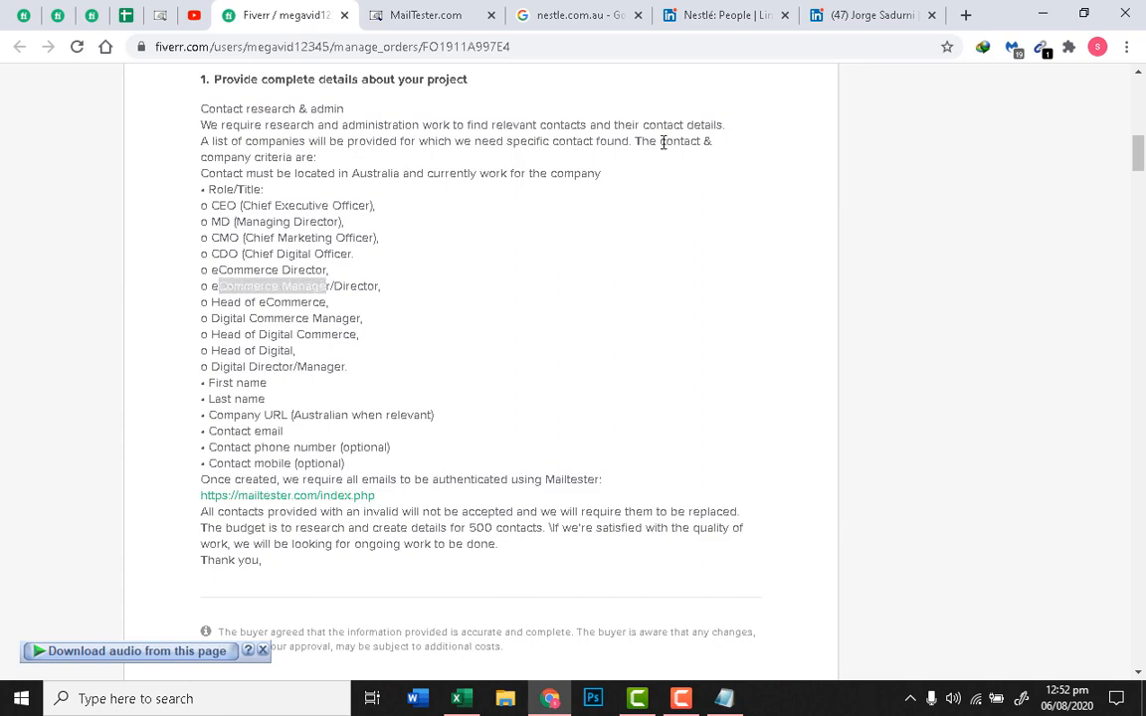
Step: Open the Nestlé eCommerce Manager's LinkedIn profile in a new tab and view it
click(846, 15)
click(742, 14)
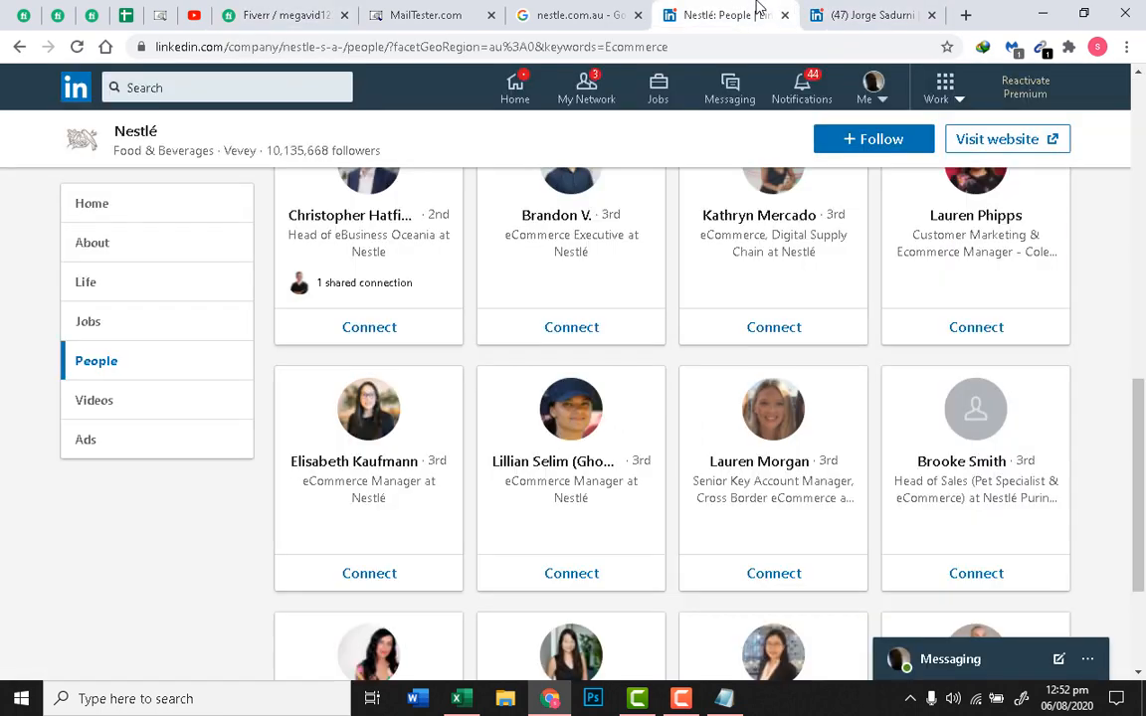
right_click(380, 457)
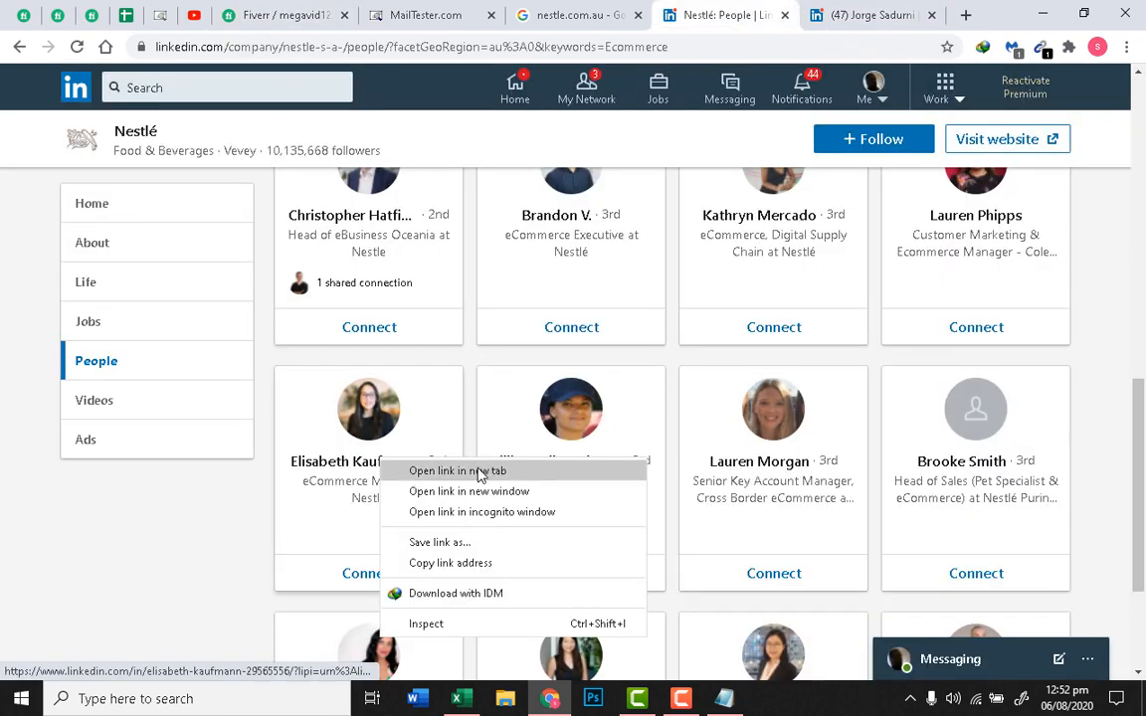
click(480, 471)
key(ctrl+Tab)
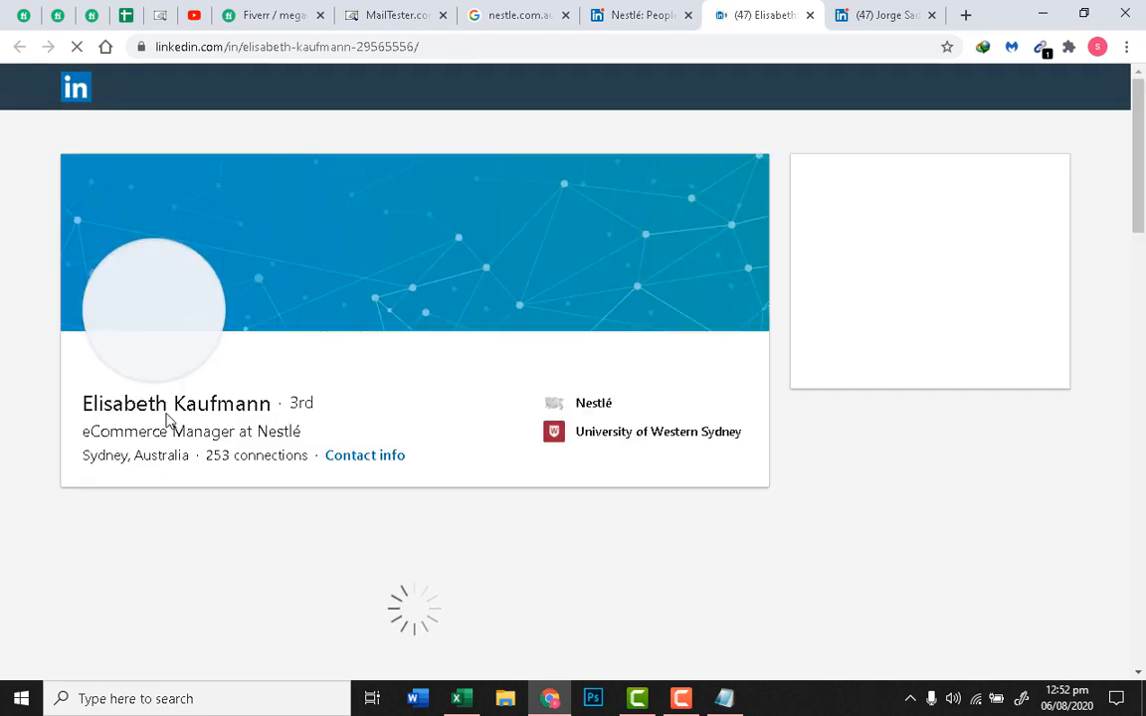
Step: Copy her full name from the profile and go to MailTester
drag(277, 403, 78, 402)
right_click(119, 404)
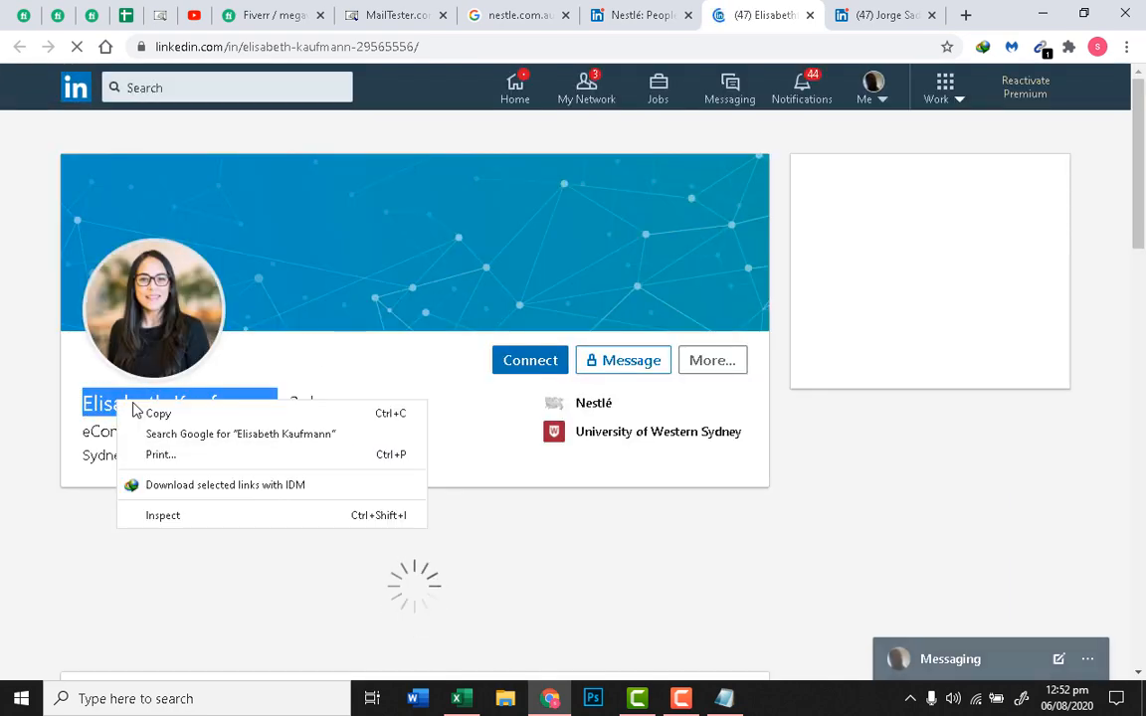
click(139, 413)
click(161, 10)
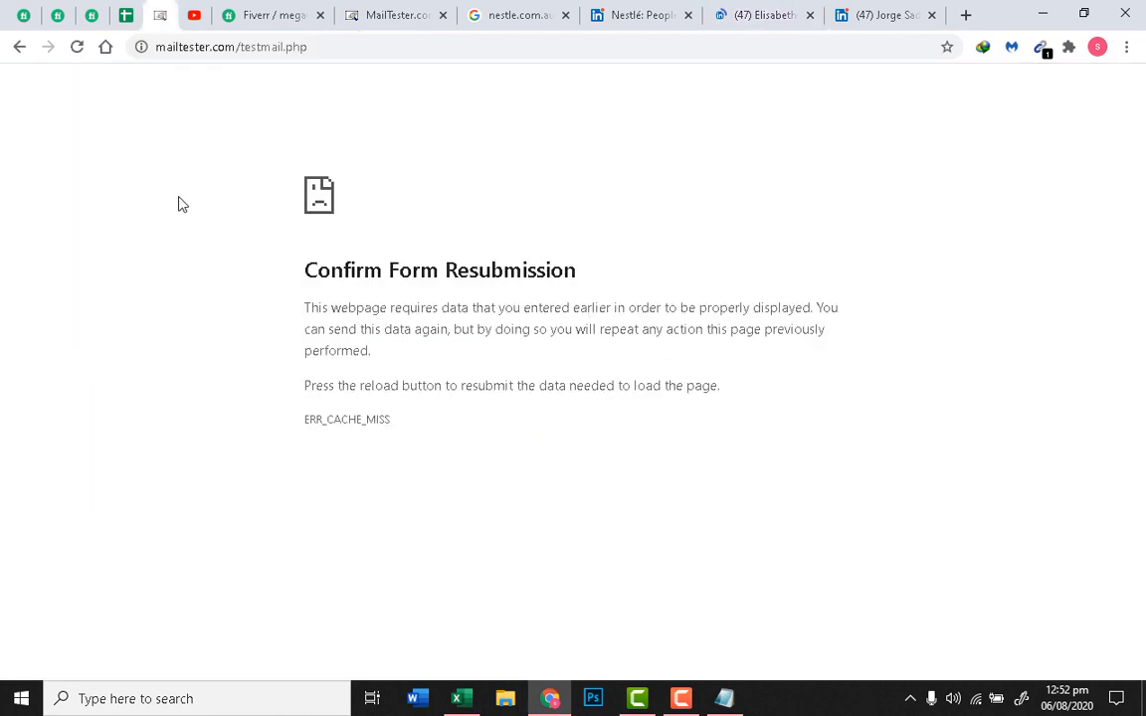
click(393, 15)
click(165, 202)
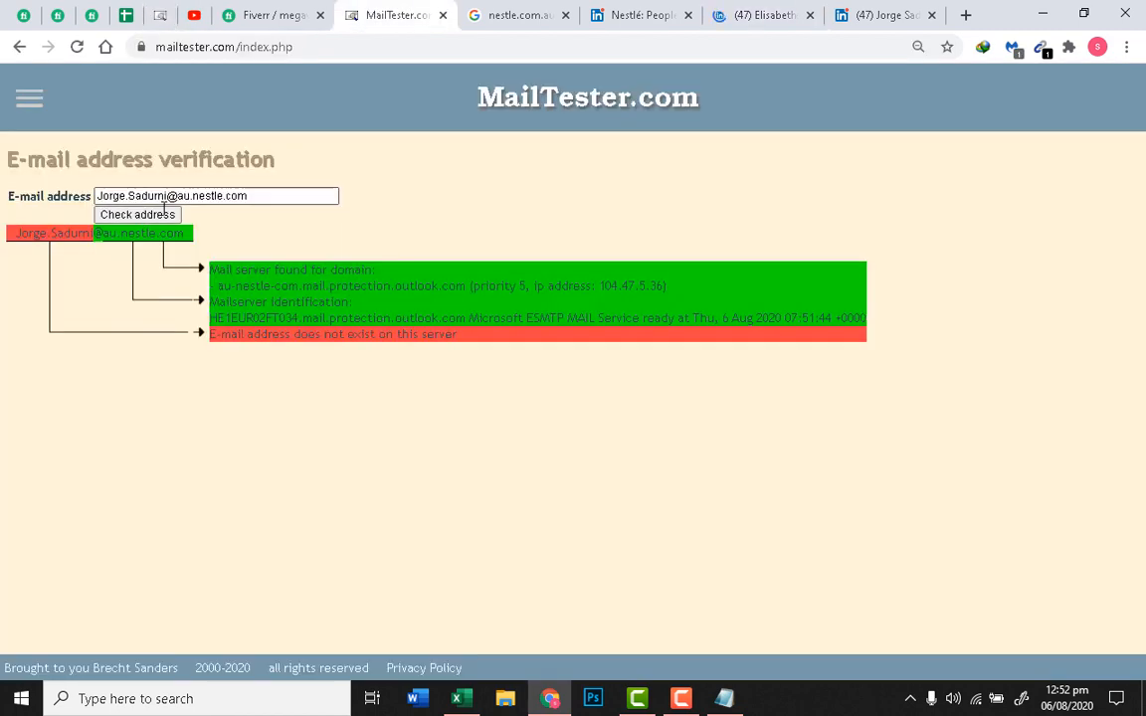
drag(171, 195, 82, 199)
key(ctrl+v)
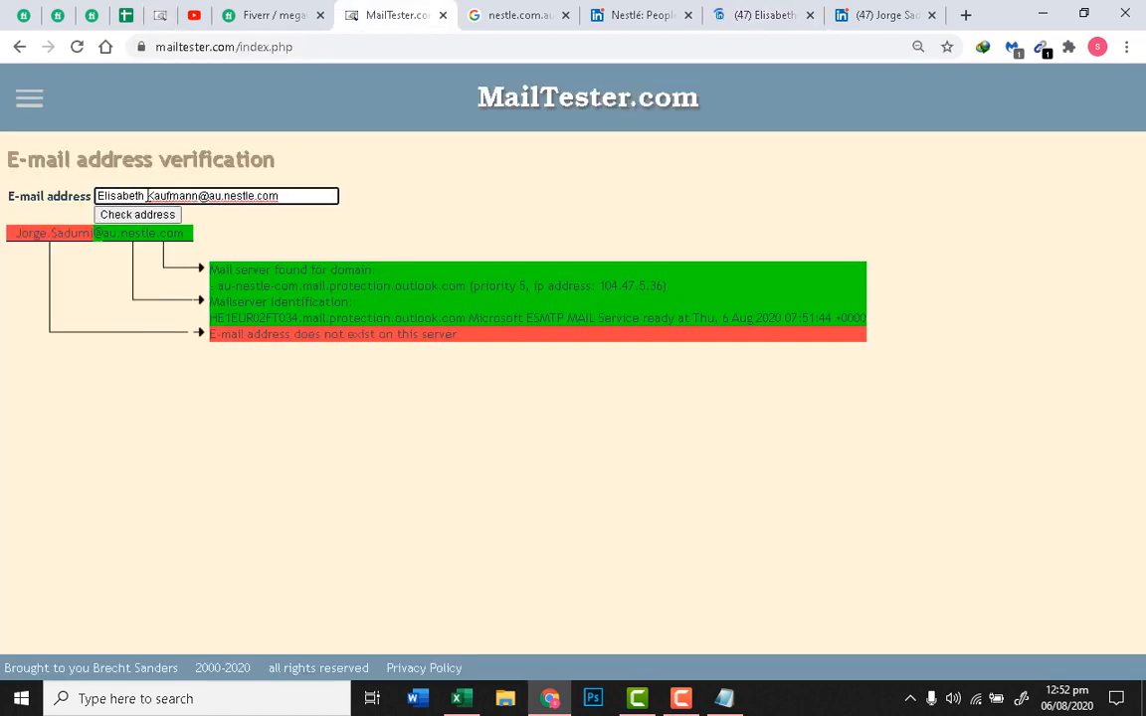
key(BackSpace)
text(.)
click(172, 217)
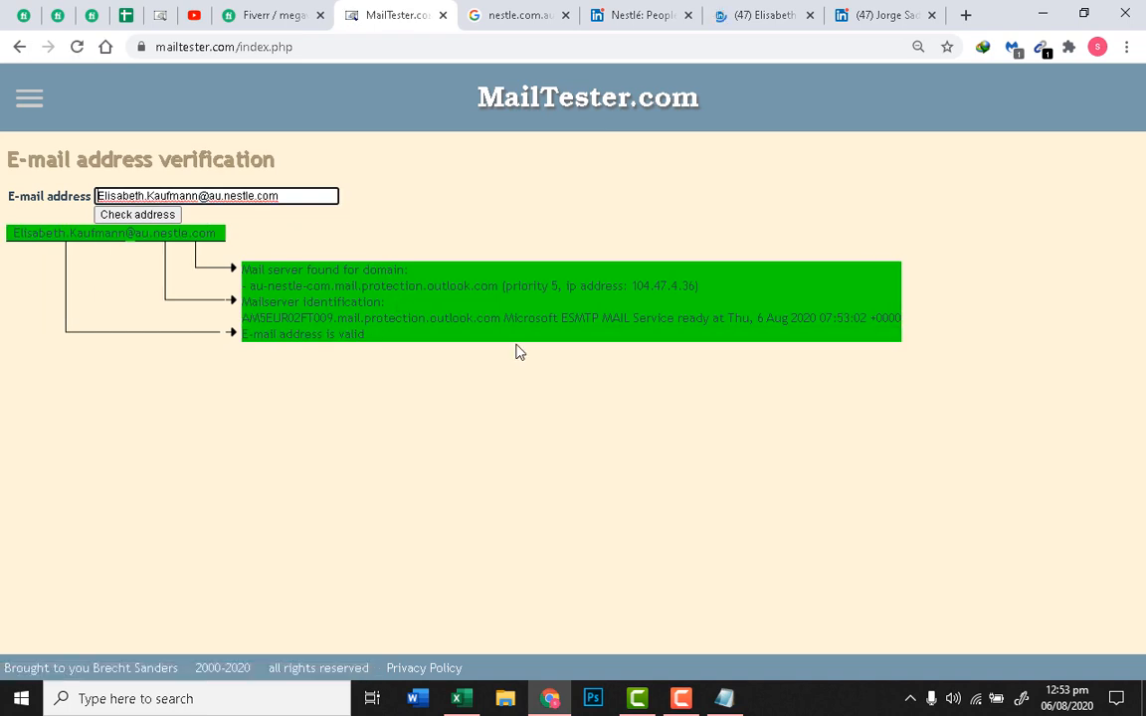
Step: Select the 'E-mail address is valid' result and return to her LinkedIn profile
click(307, 304)
triple_click(330, 333)
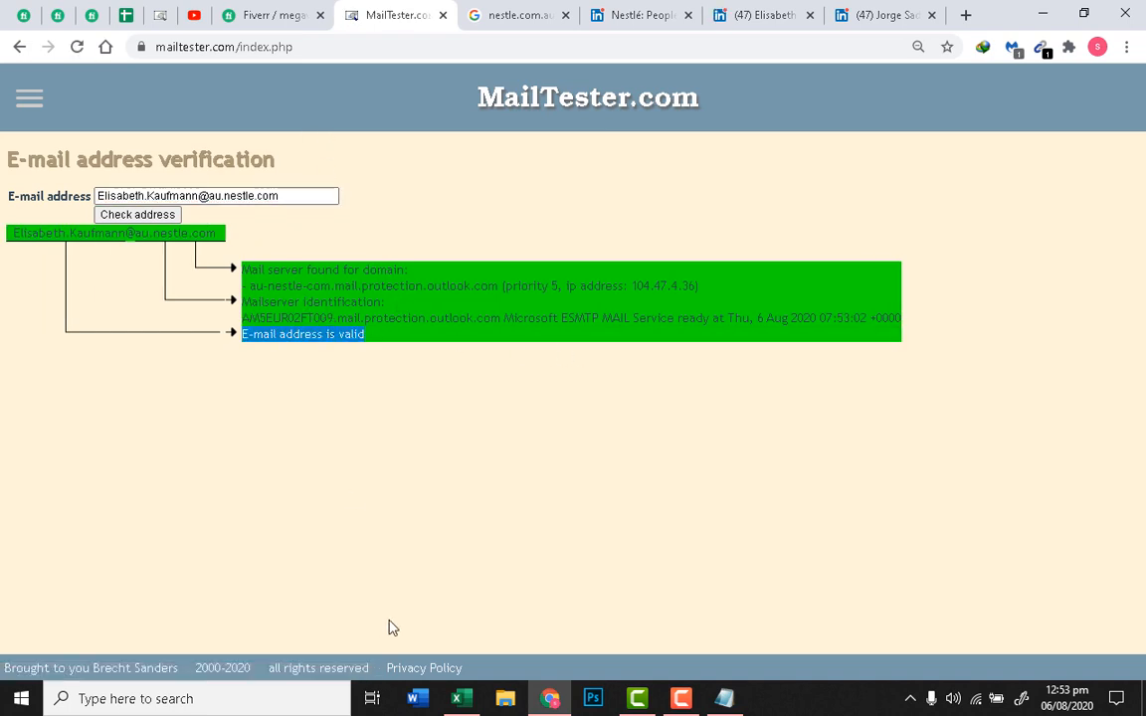
key(ctrl+Tab)
key(ctrl+Tab)
key(ctrl+Tab)
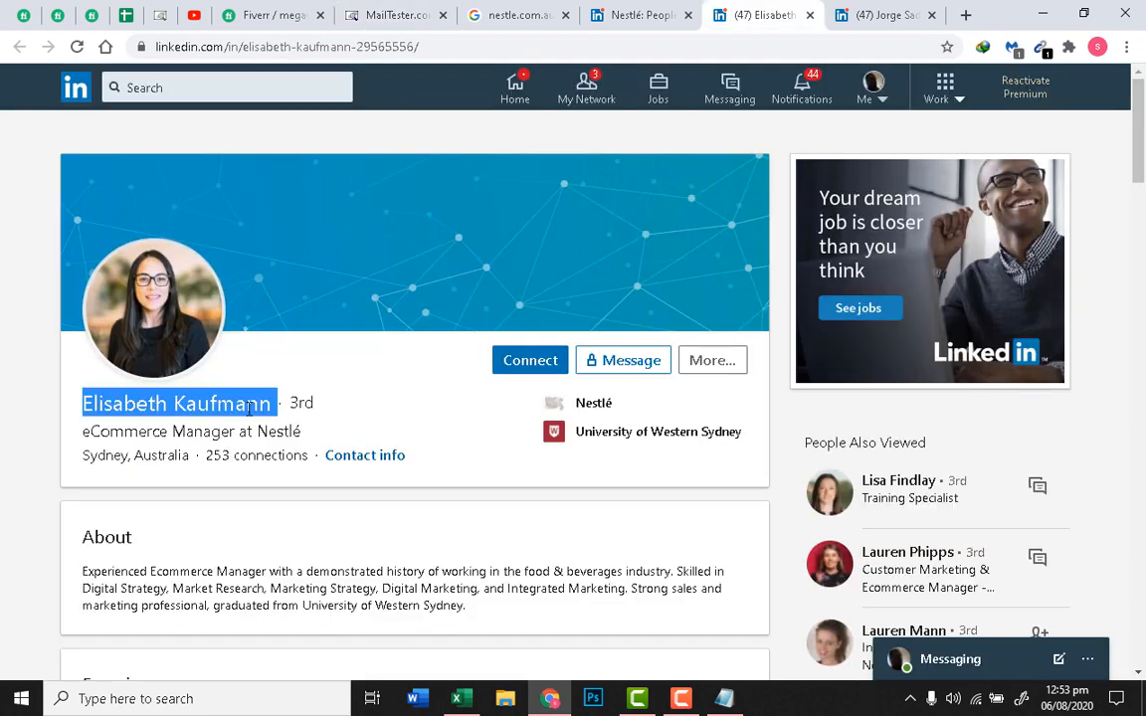
Step: Copy Nestle and the company URL down into row 3 (B3 and C3)
click(208, 427)
click(472, 701)
click(282, 367)
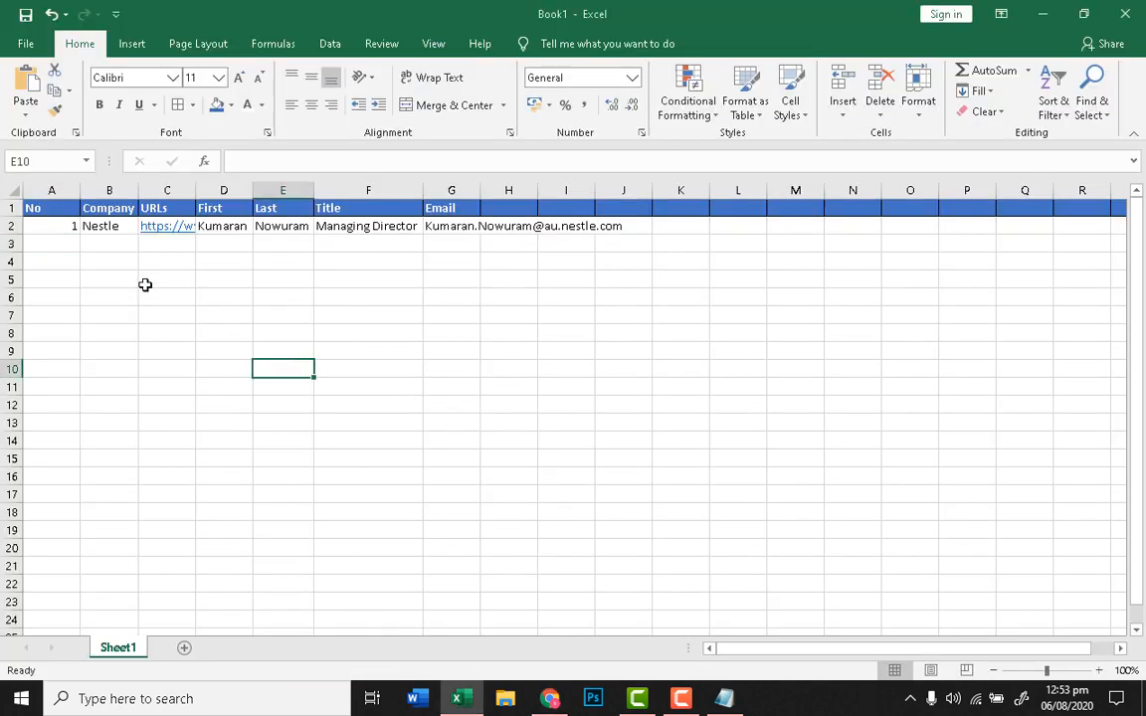
click(103, 244)
click(100, 227)
click(137, 238)
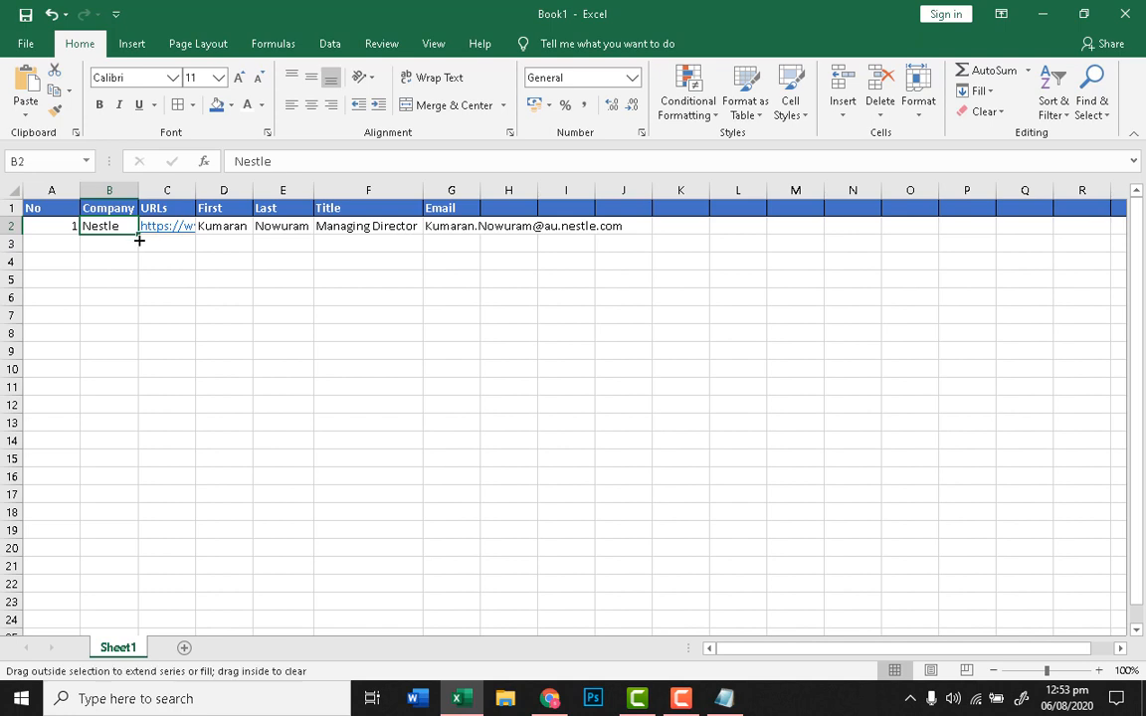
click(136, 245)
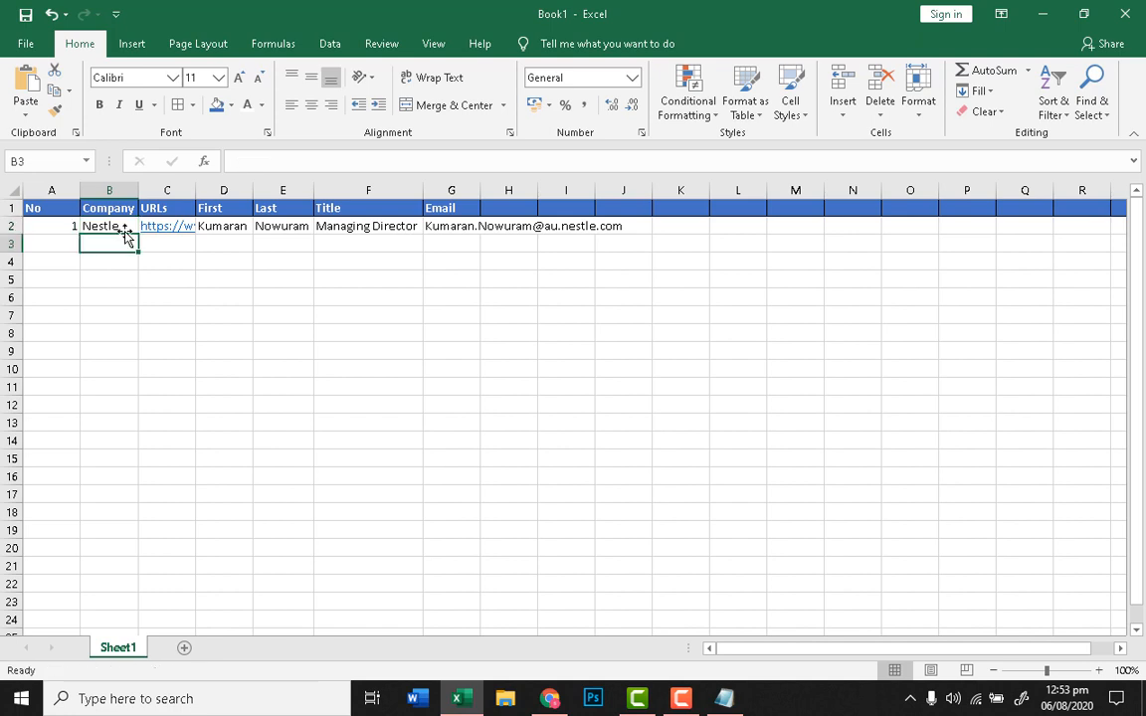
click(127, 227)
drag(139, 237, 194, 246)
click(214, 261)
click(187, 231)
click(246, 266)
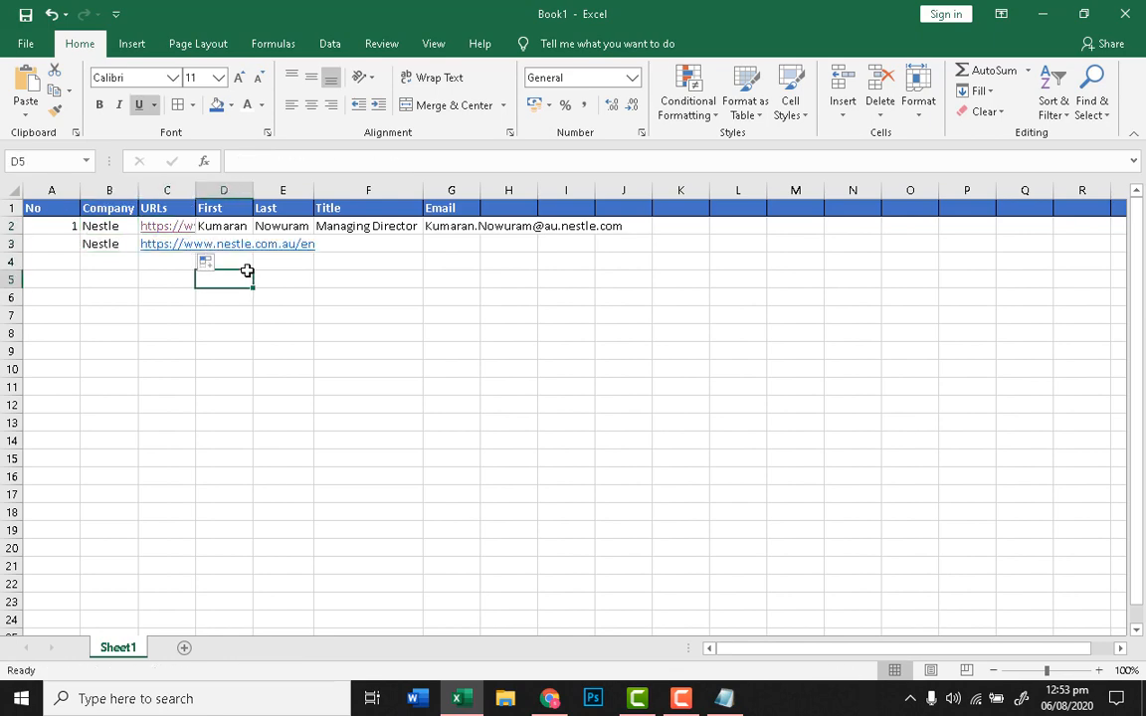
click(235, 245)
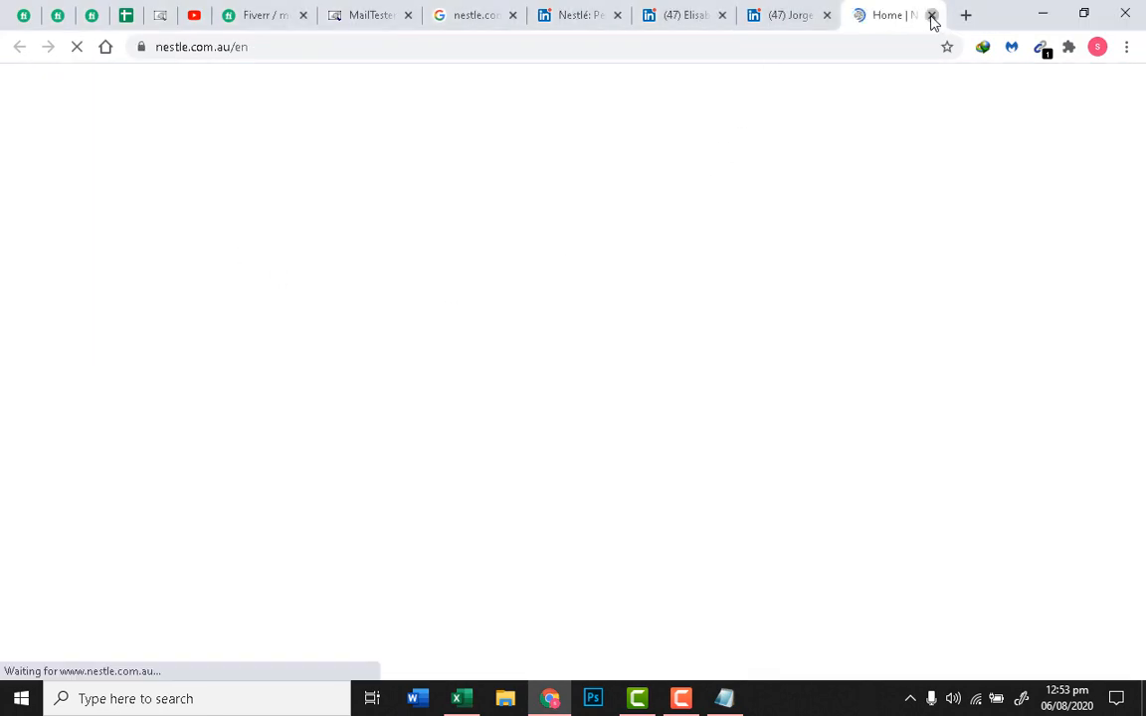
Step: Close the stray Nestlé website and put her first name from LinkedIn into D3
click(931, 15)
click(457, 699)
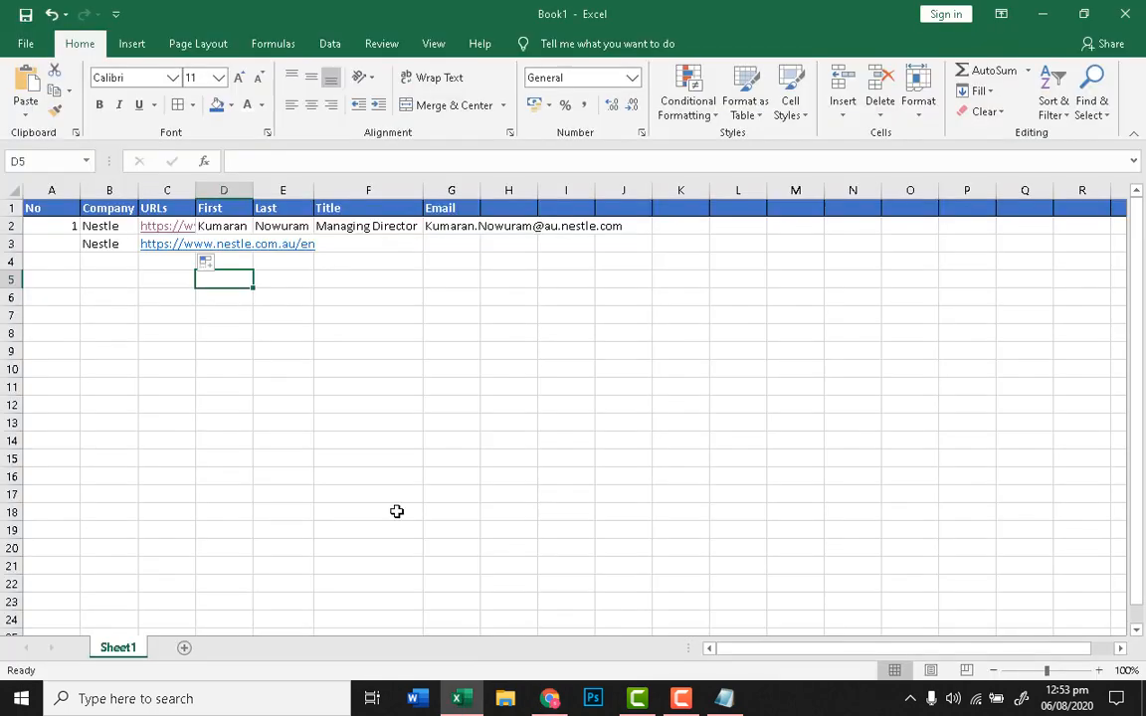
click(223, 244)
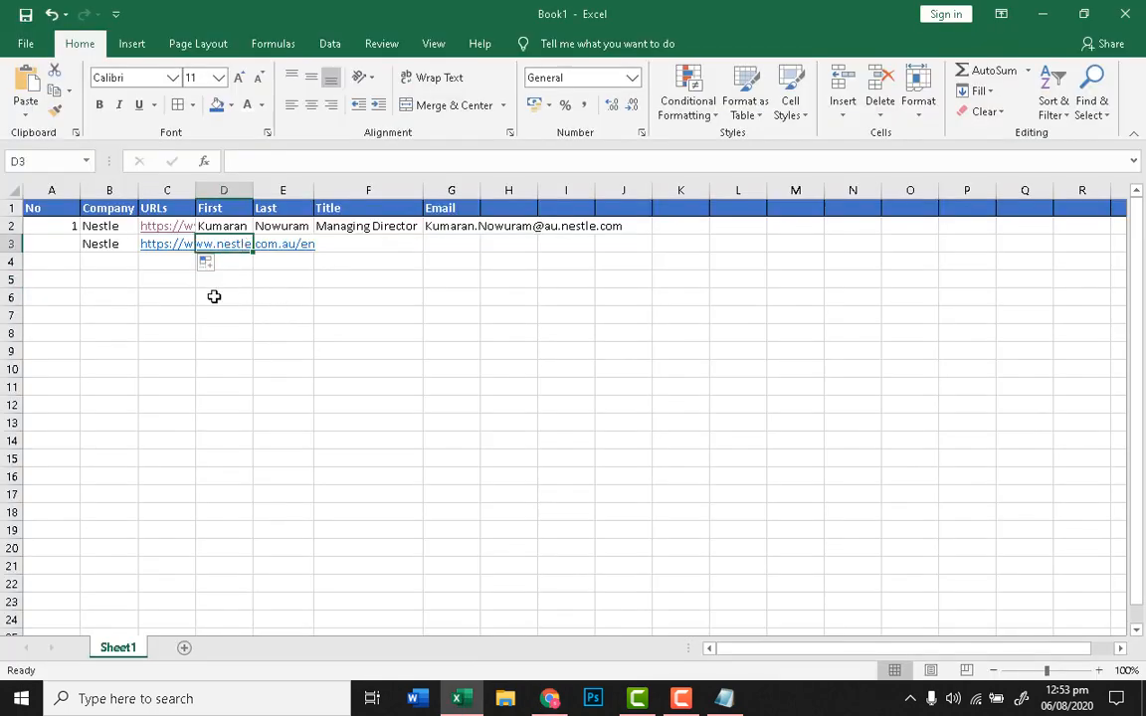
click(549, 699)
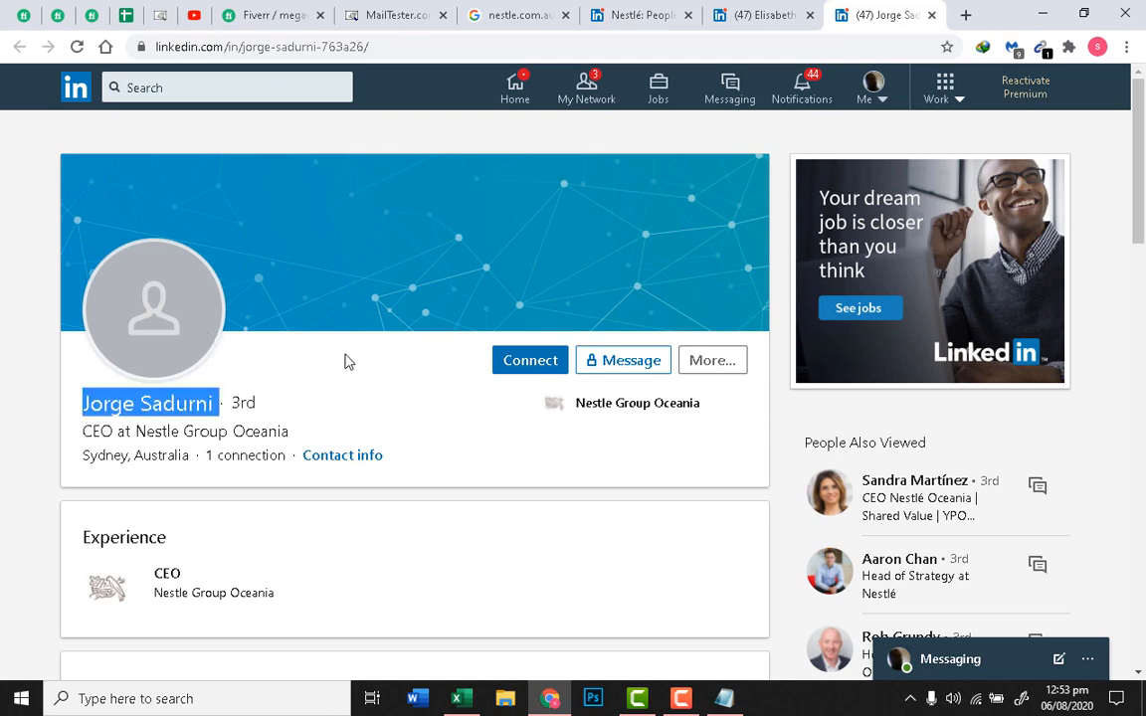
click(818, 10)
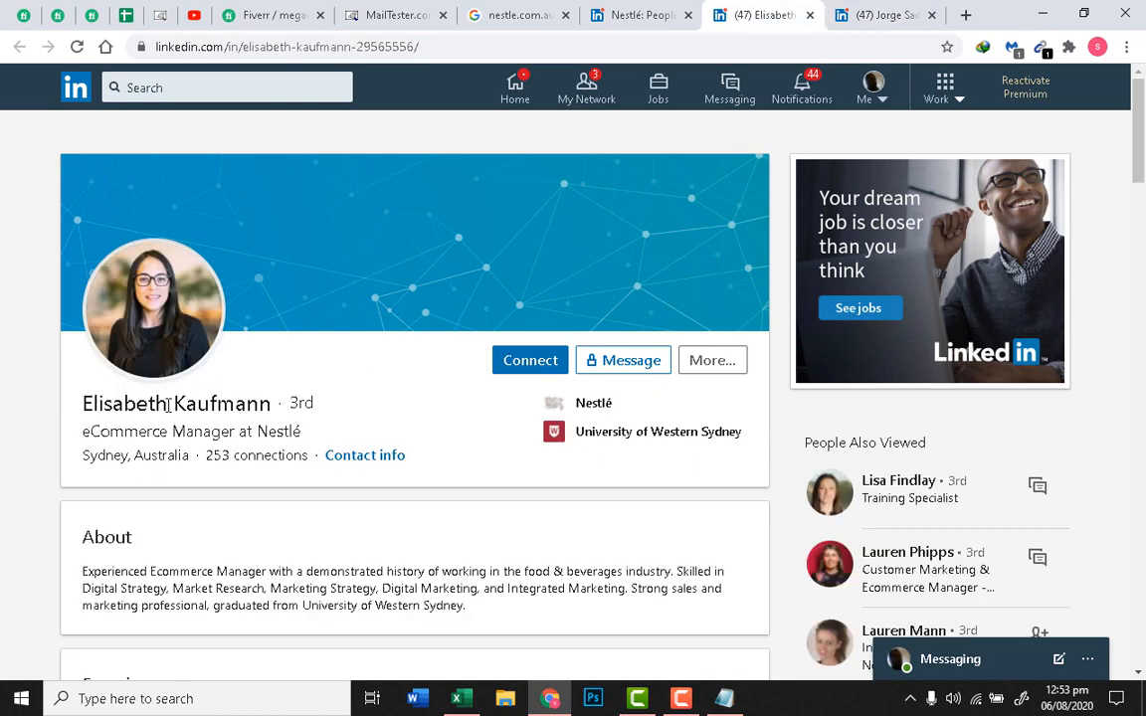
drag(169, 403, 85, 399)
key(ctrl+c)
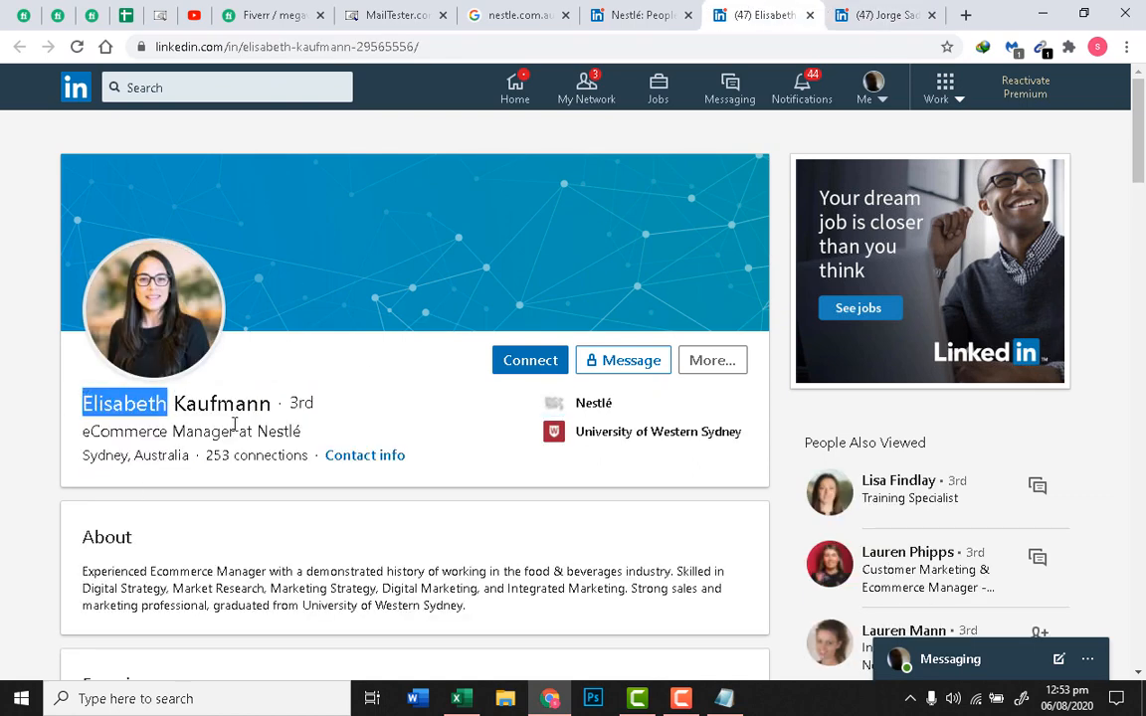
click(457, 698)
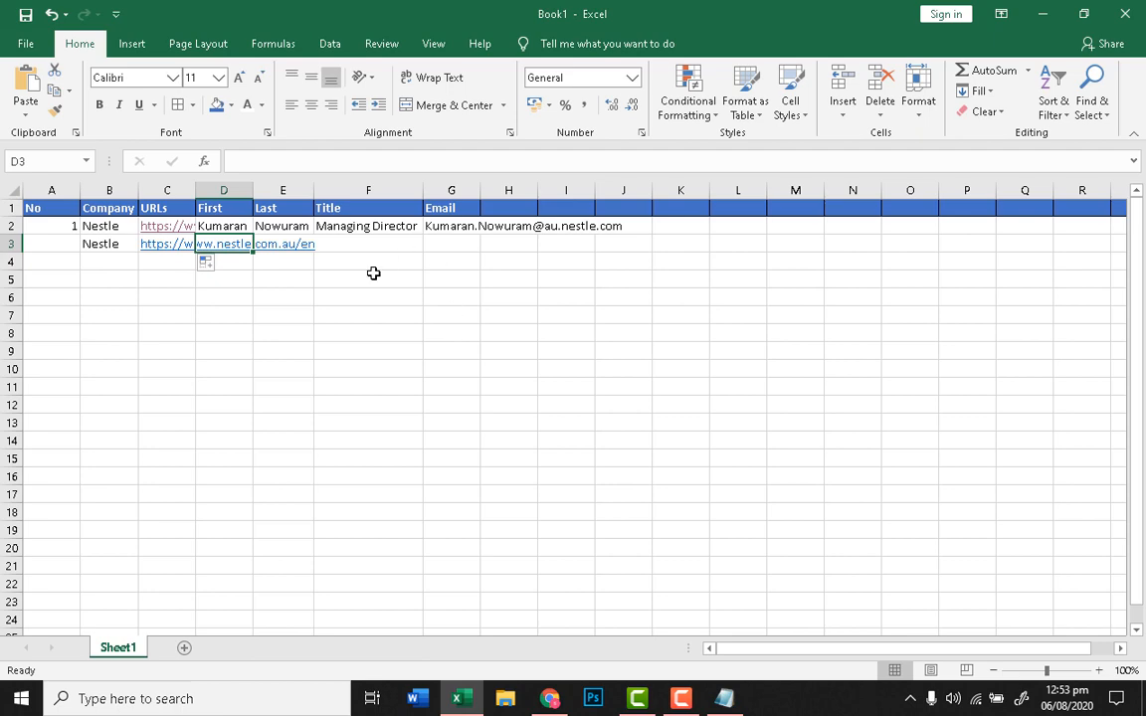
double_click(222, 247)
key(ctrl+v)
Step: Copy her last name from the profile and paste it as plain text into E3
click(299, 327)
click(297, 246)
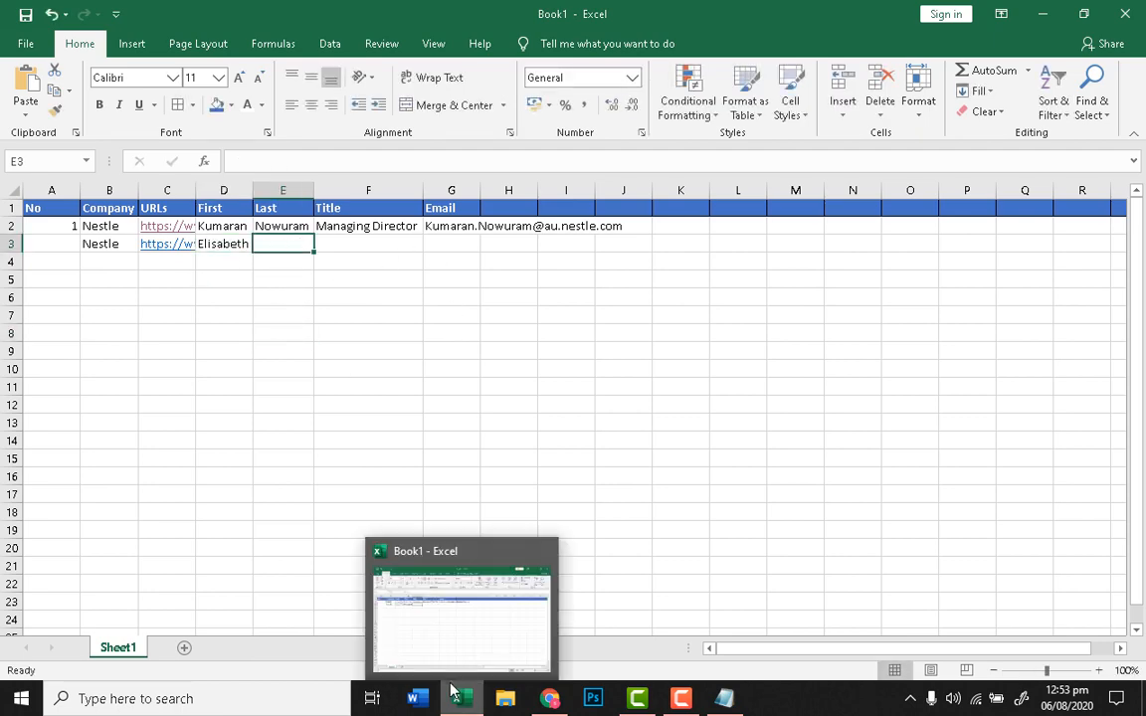
click(466, 701)
click(159, 368)
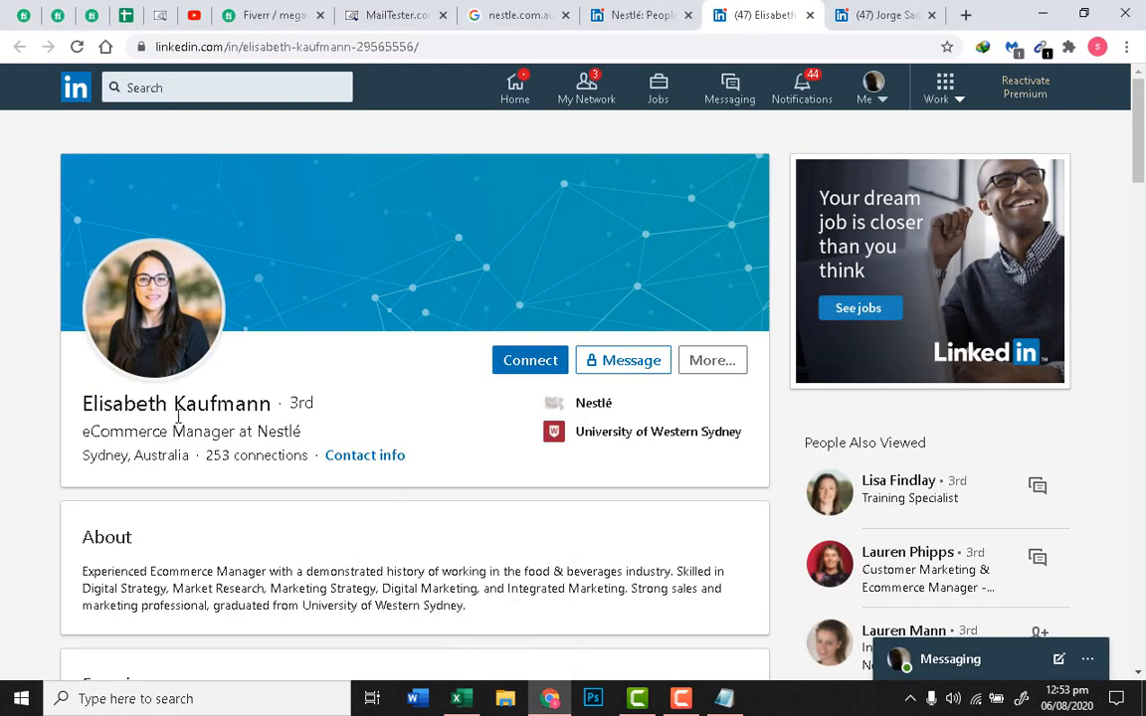
click(229, 404)
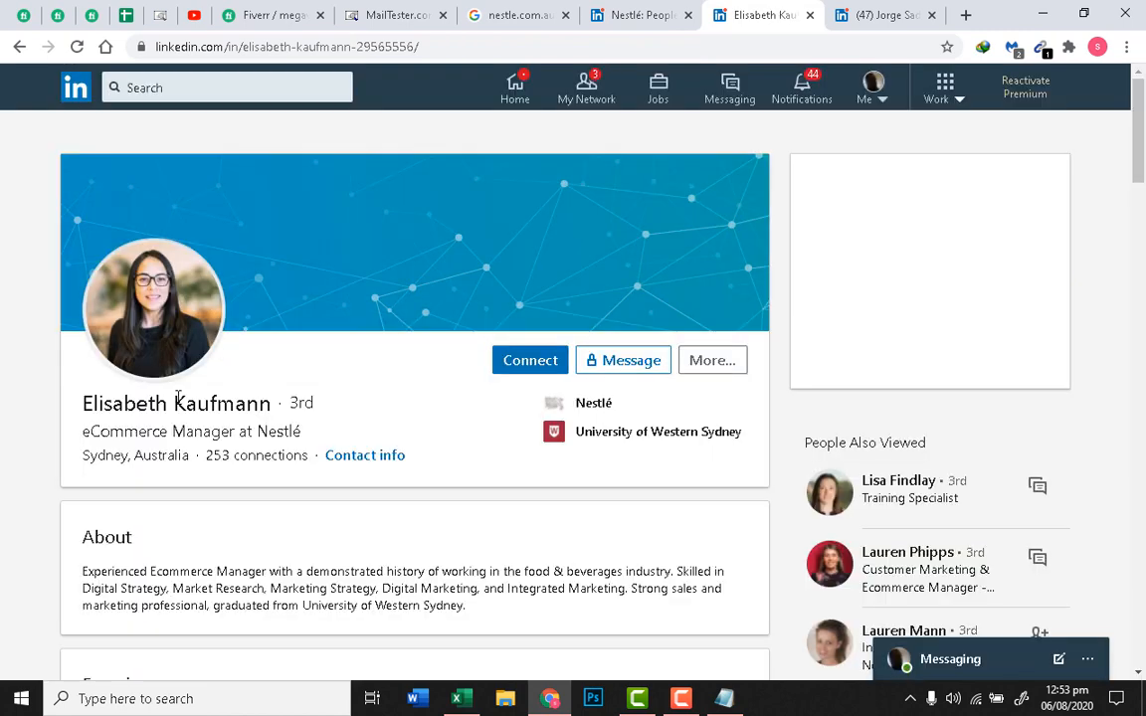
drag(174, 403, 270, 403)
right_click(242, 401)
click(269, 409)
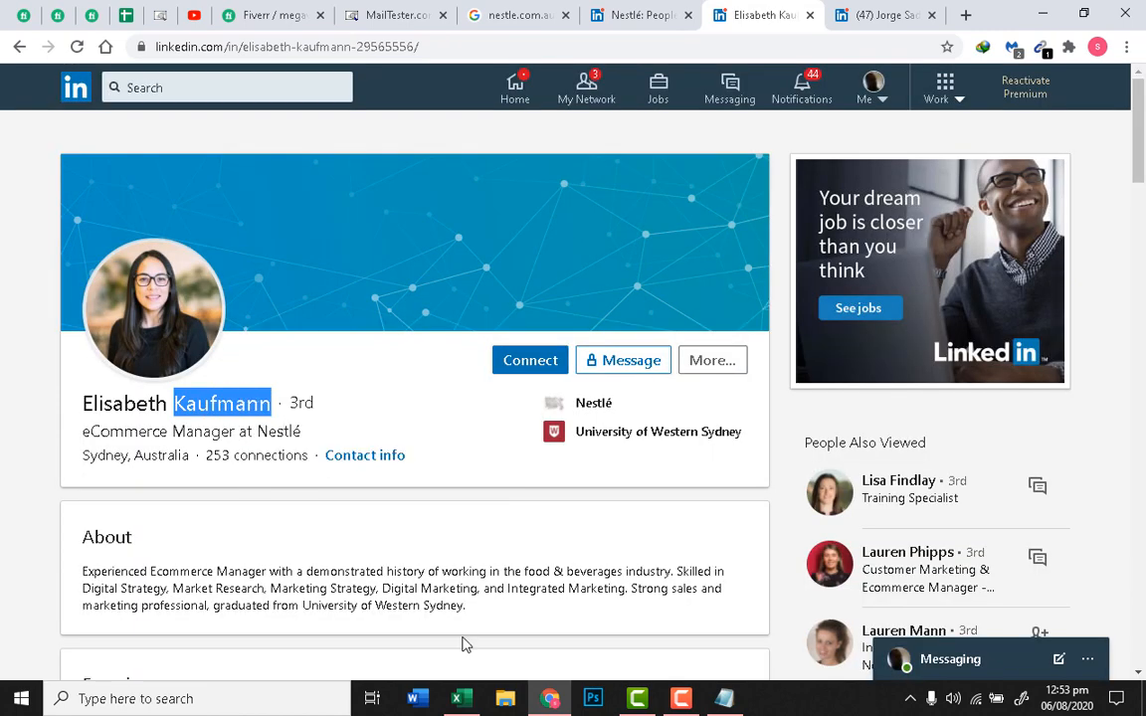
click(462, 700)
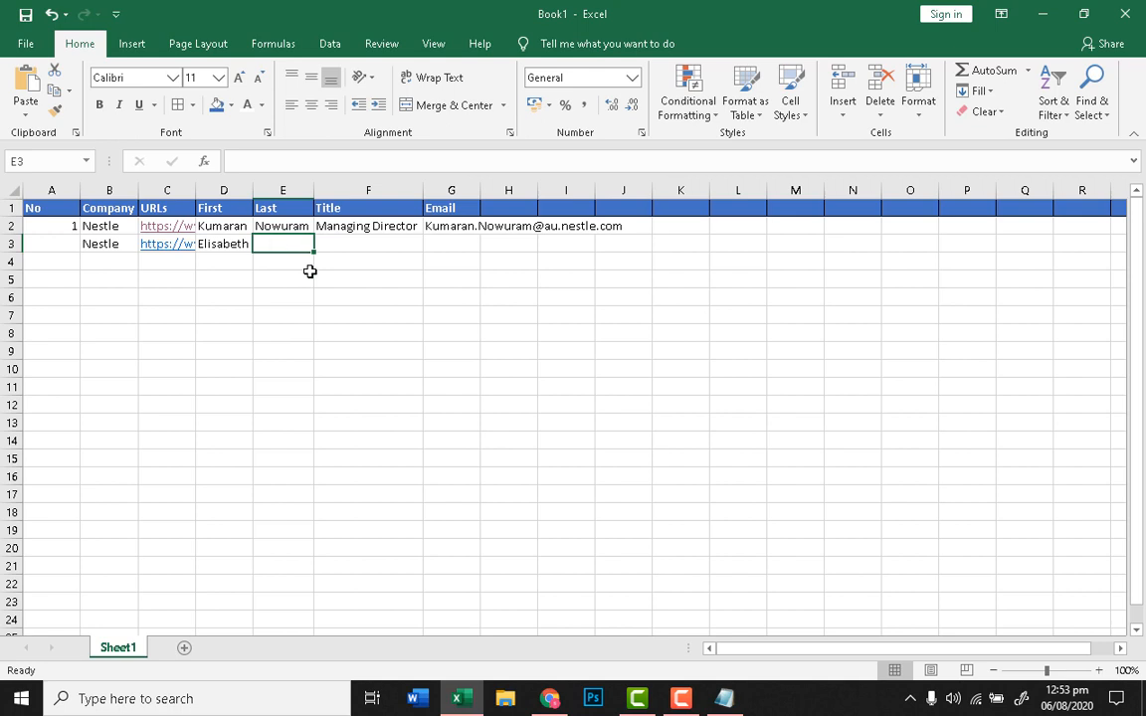
key(ctrl+v)
key(ctrl+z)
key(F2)
key(ctrl+v)
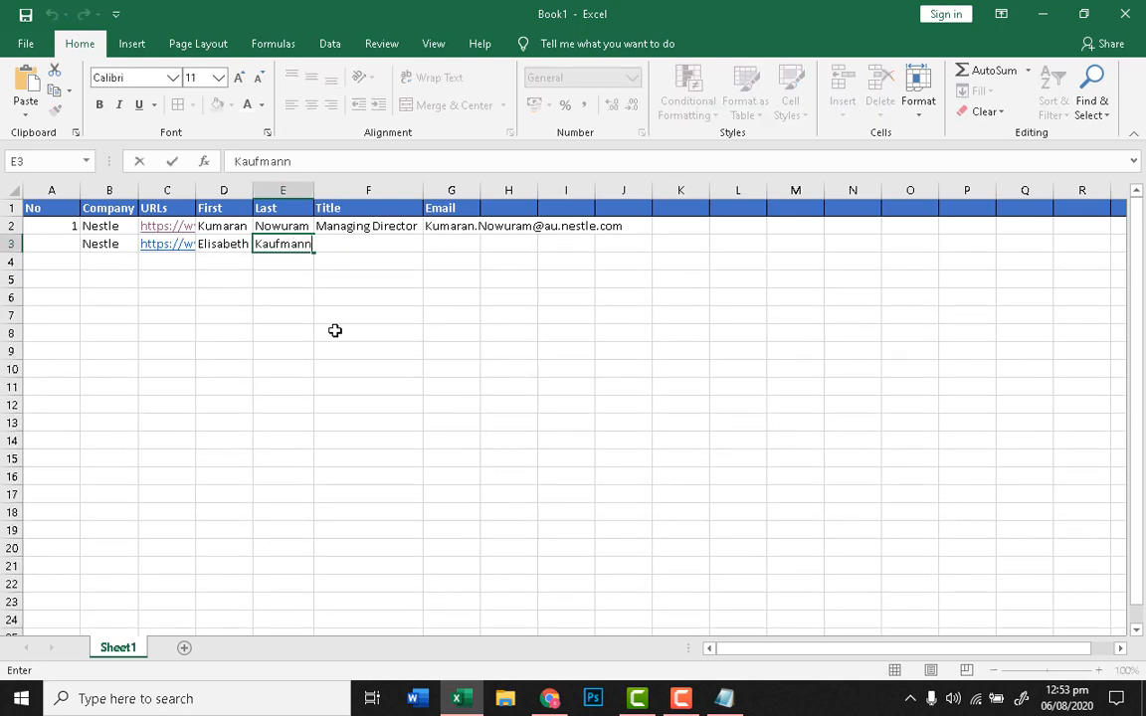
click(335, 330)
Step: Enter the title Ecommerce Manager in F3
click(391, 246)
text(E)
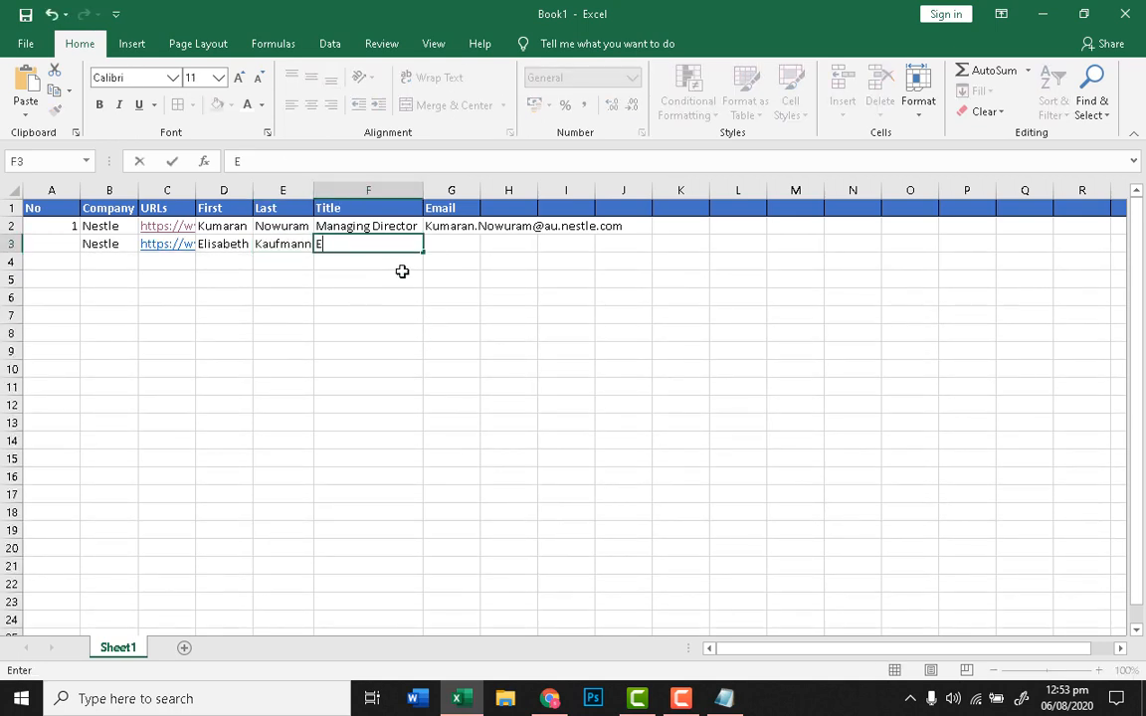
text(commerce Manager)
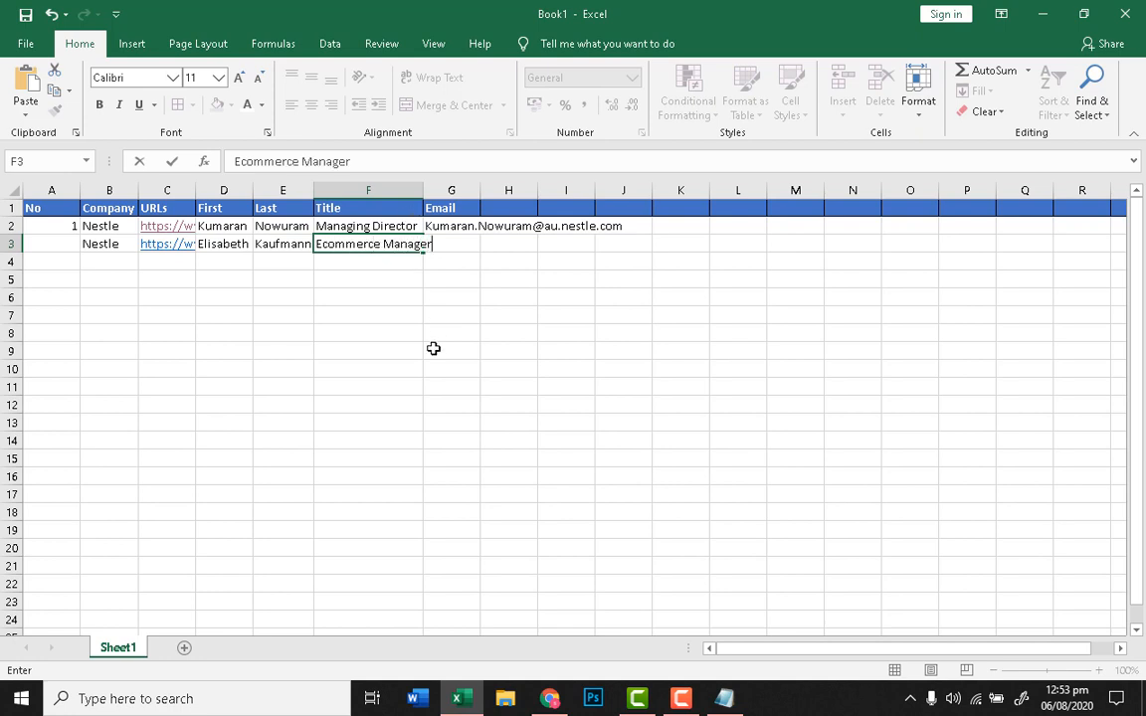
click(453, 246)
click(550, 698)
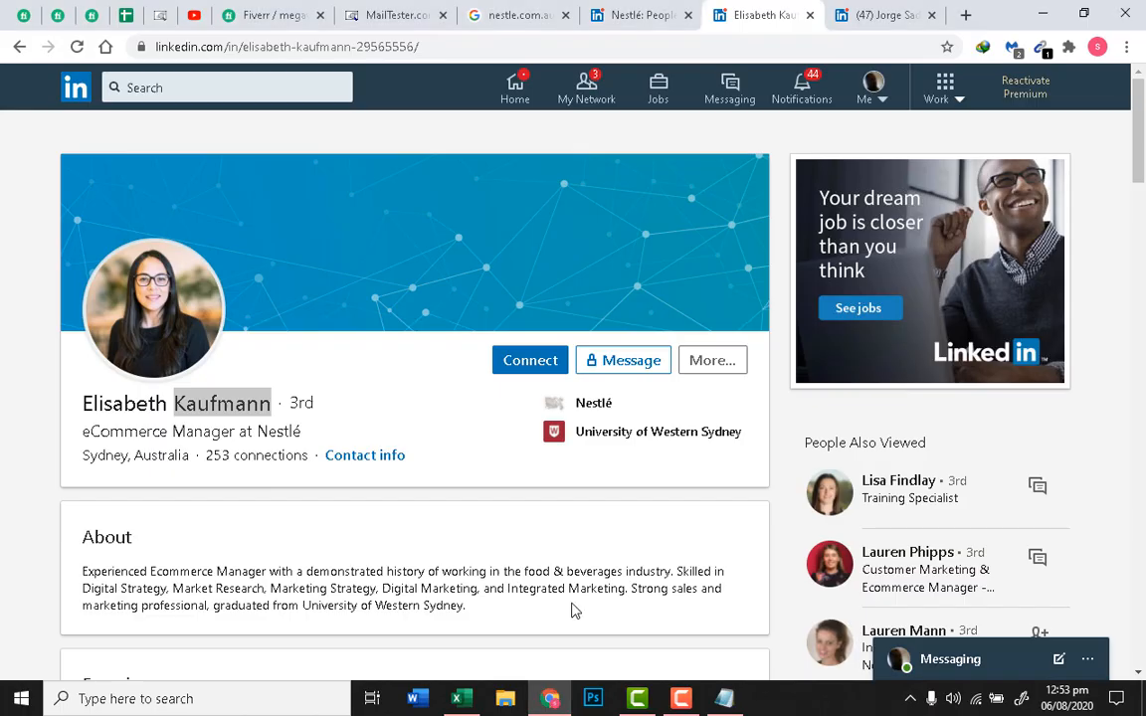
Step: Paste her verified au.nestle.com address from MailTester into G3 and autofit the Email column
click(433, 12)
triple_click(248, 189)
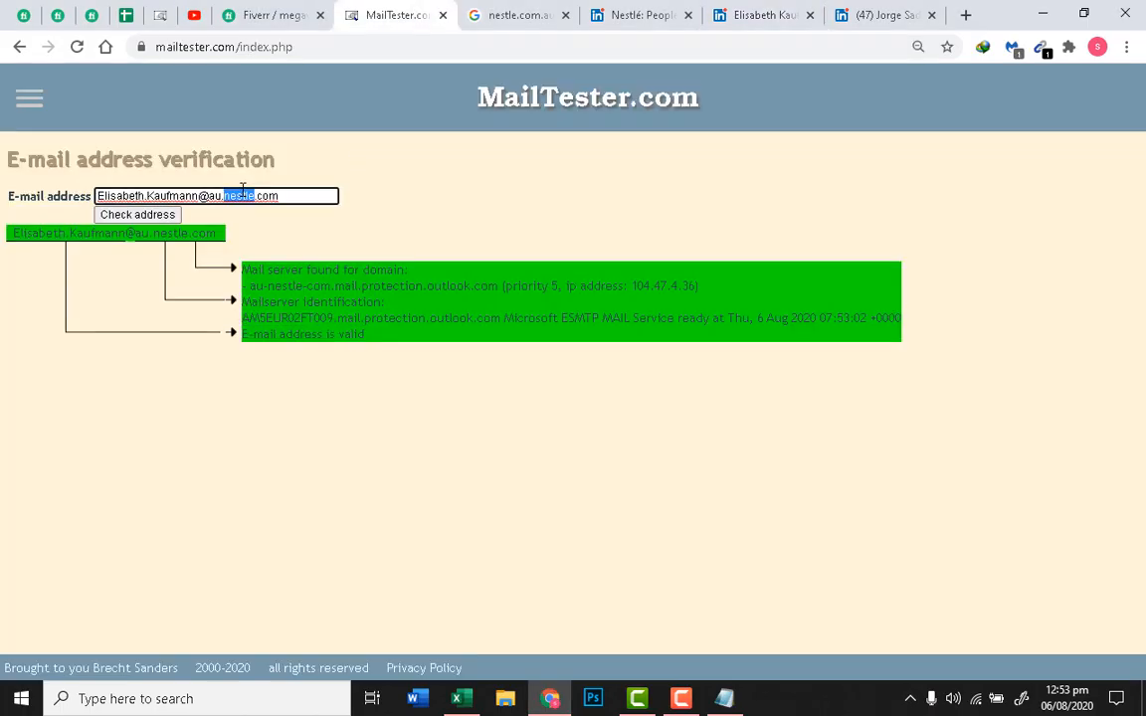
click(461, 698)
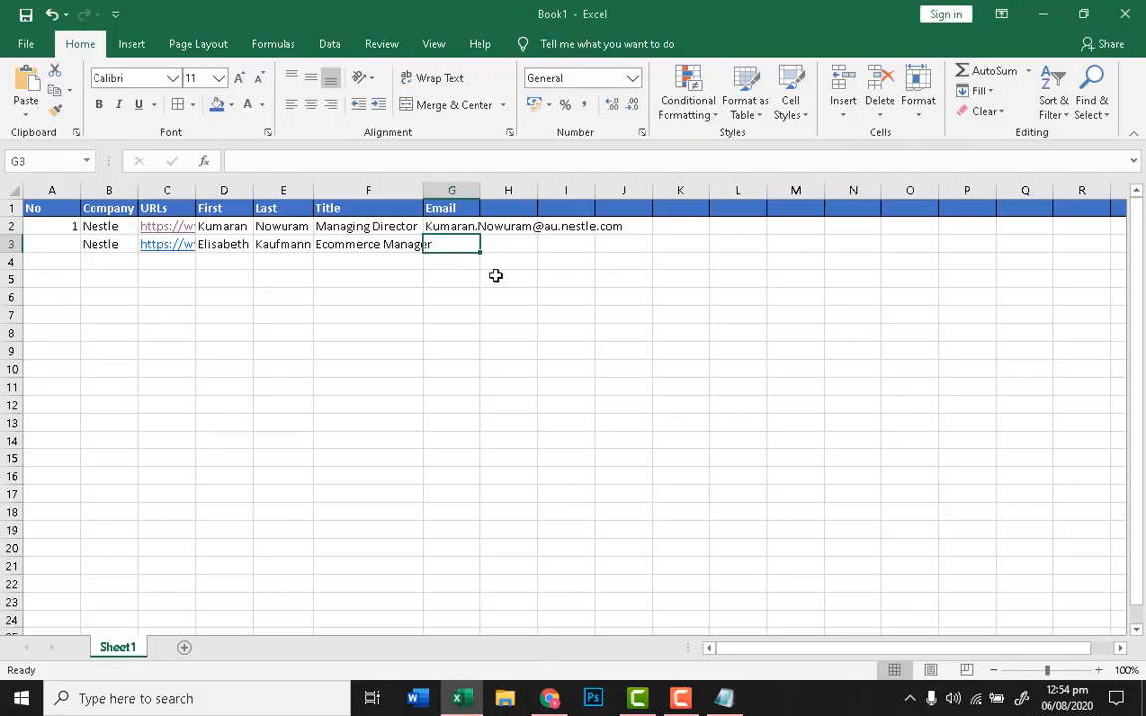
key(ctrl+v)
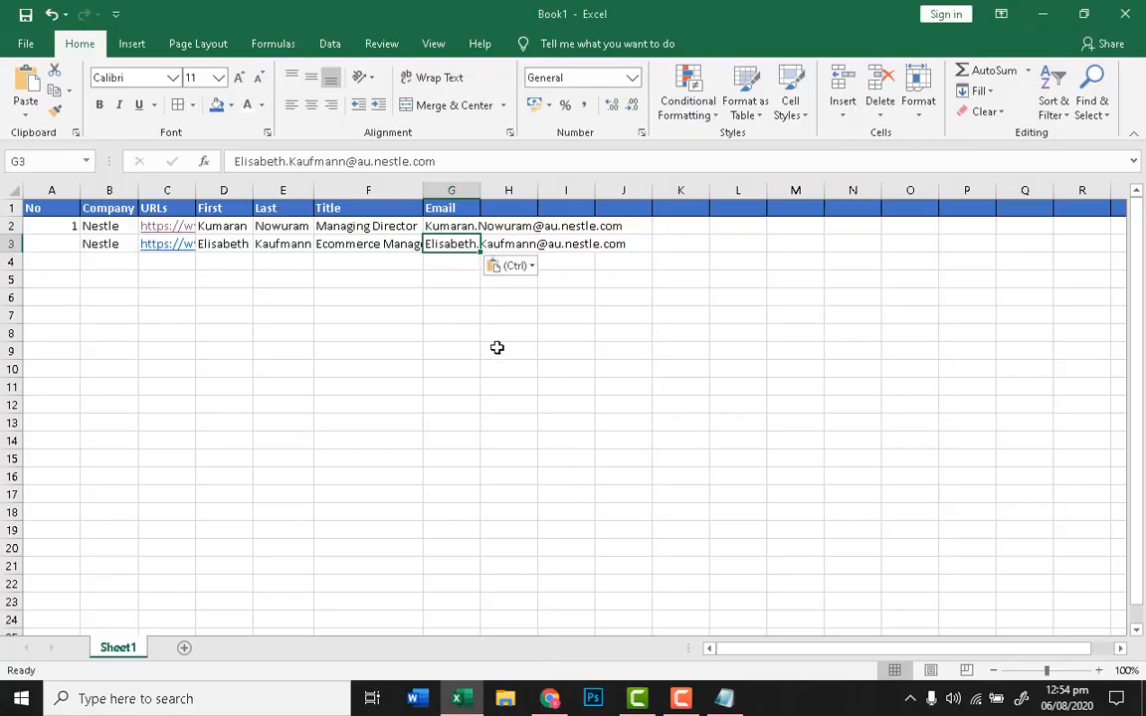
click(497, 348)
double_click(481, 189)
click(479, 380)
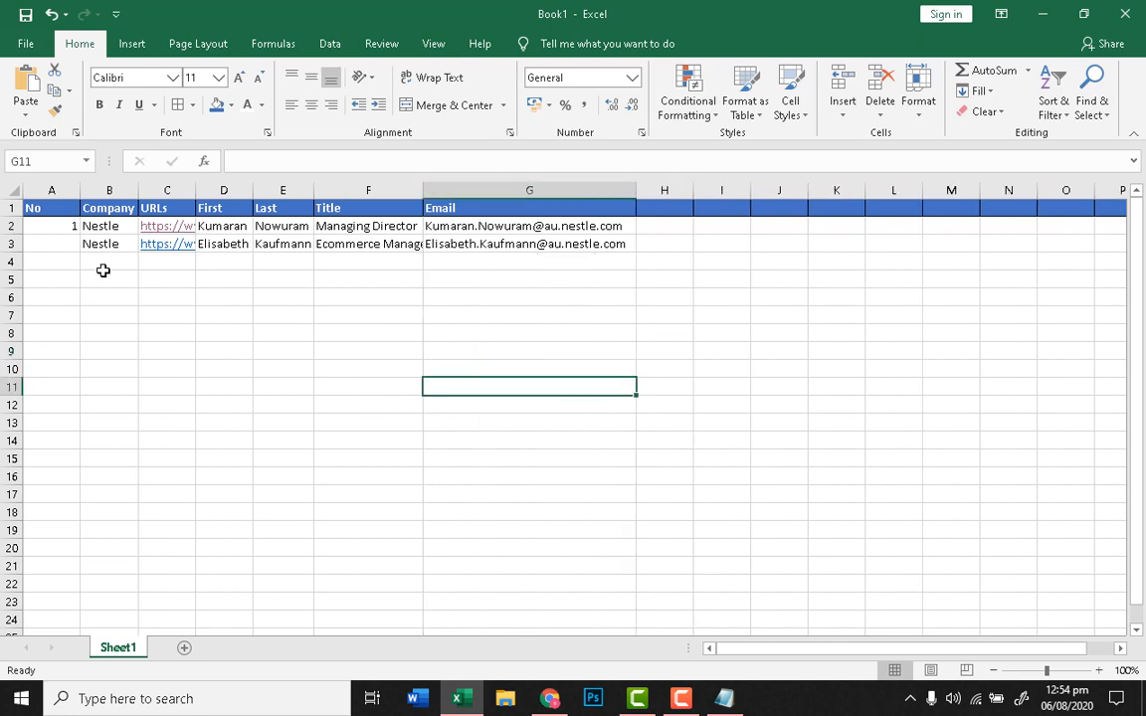
Step: Number the contacts 2 in A3 and 3 in A4
click(66, 246)
text(2)
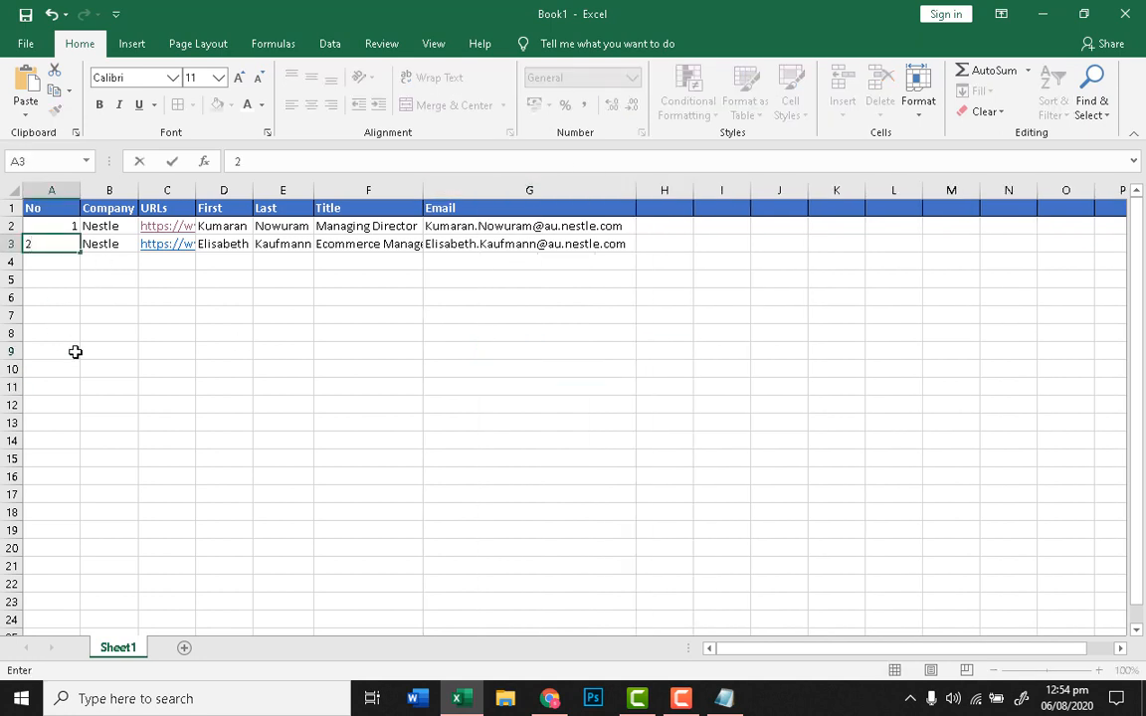
click(77, 350)
click(76, 260)
text(3)
click(107, 361)
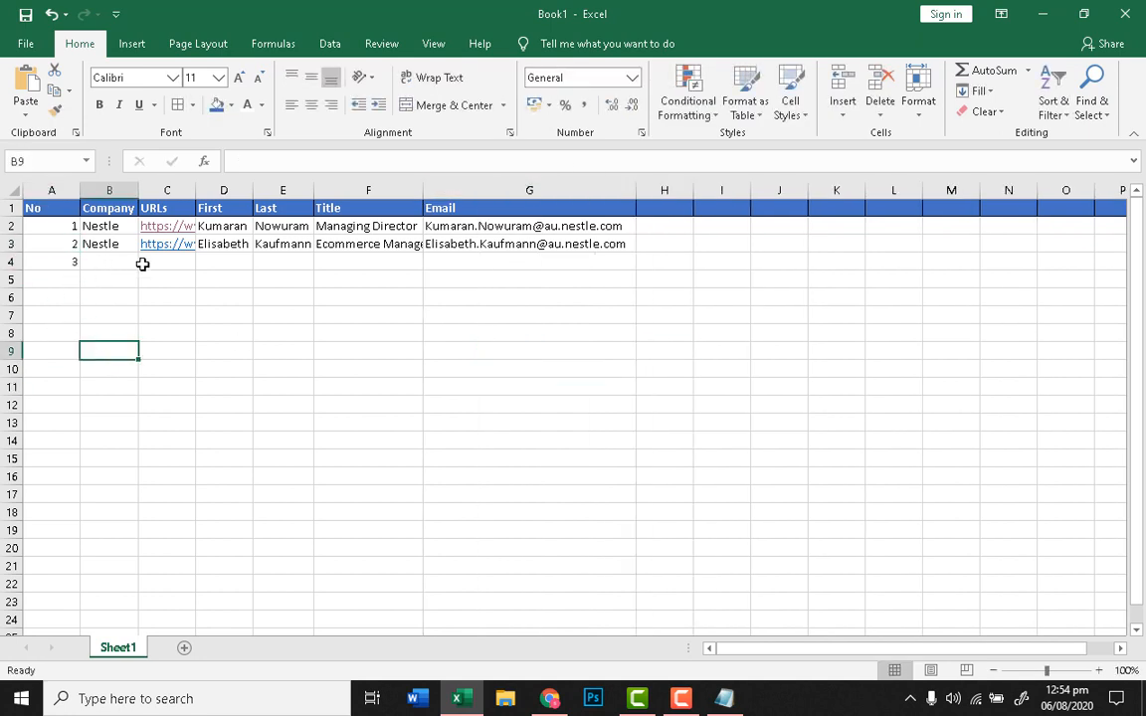
click(549, 696)
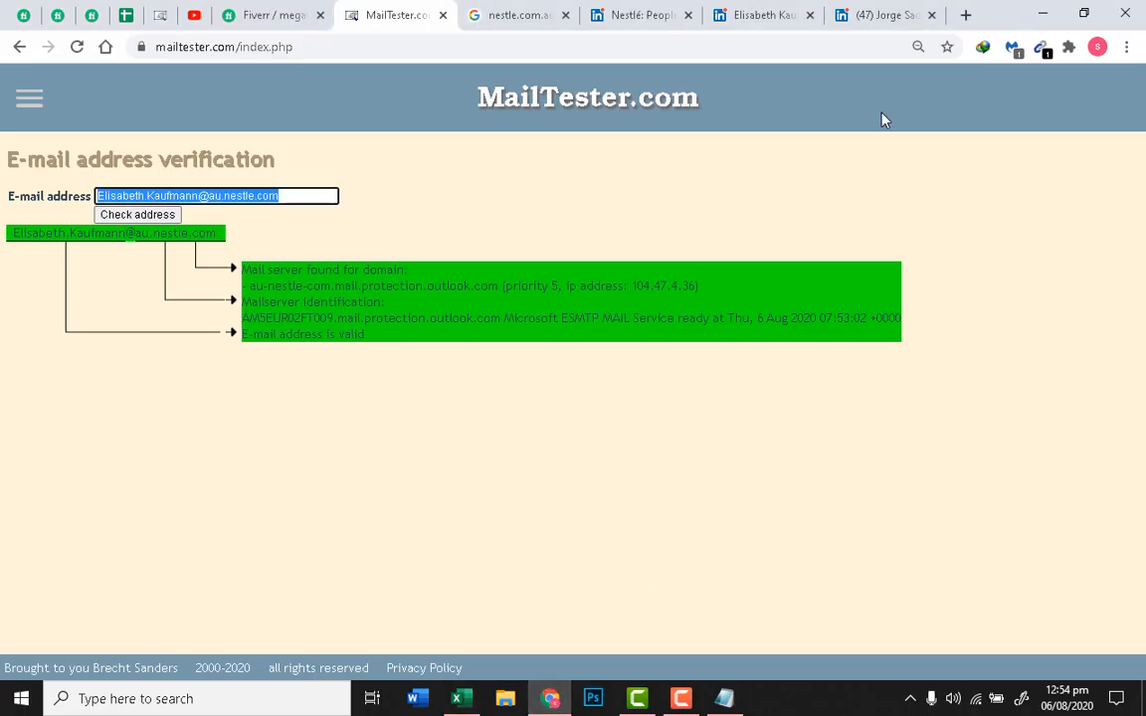
Step: Search Google for 'nestle.com.au Ceo Australia'
right_click(728, 141)
click(637, 15)
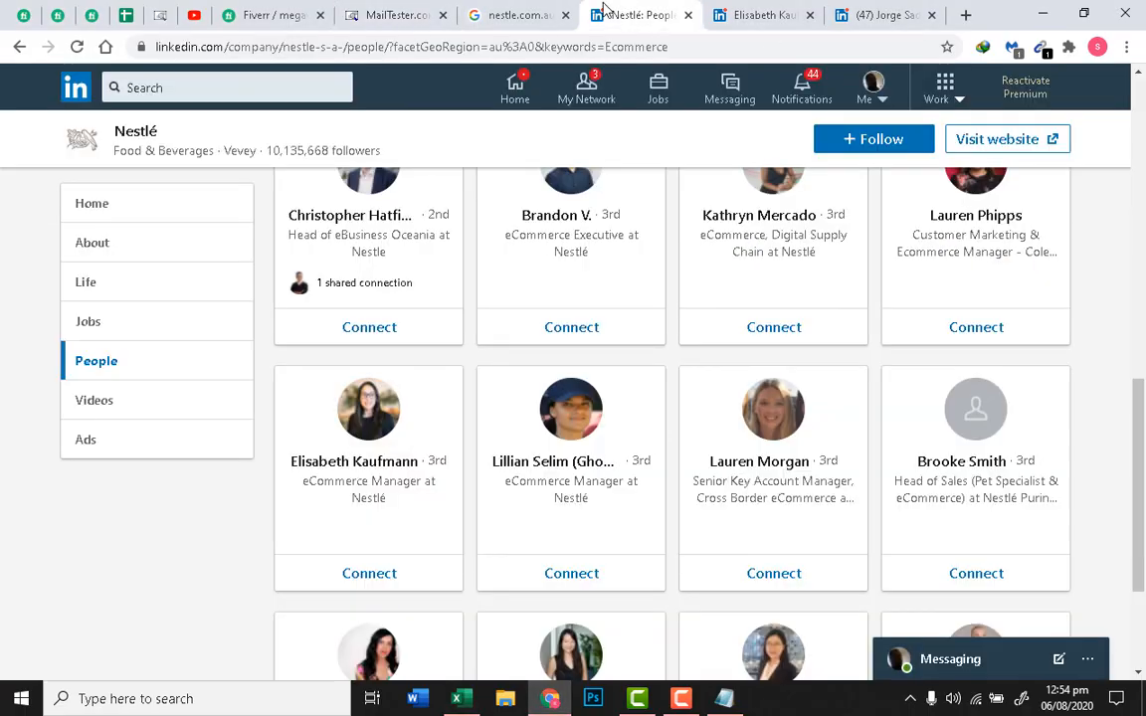
click(543, 10)
click(318, 103)
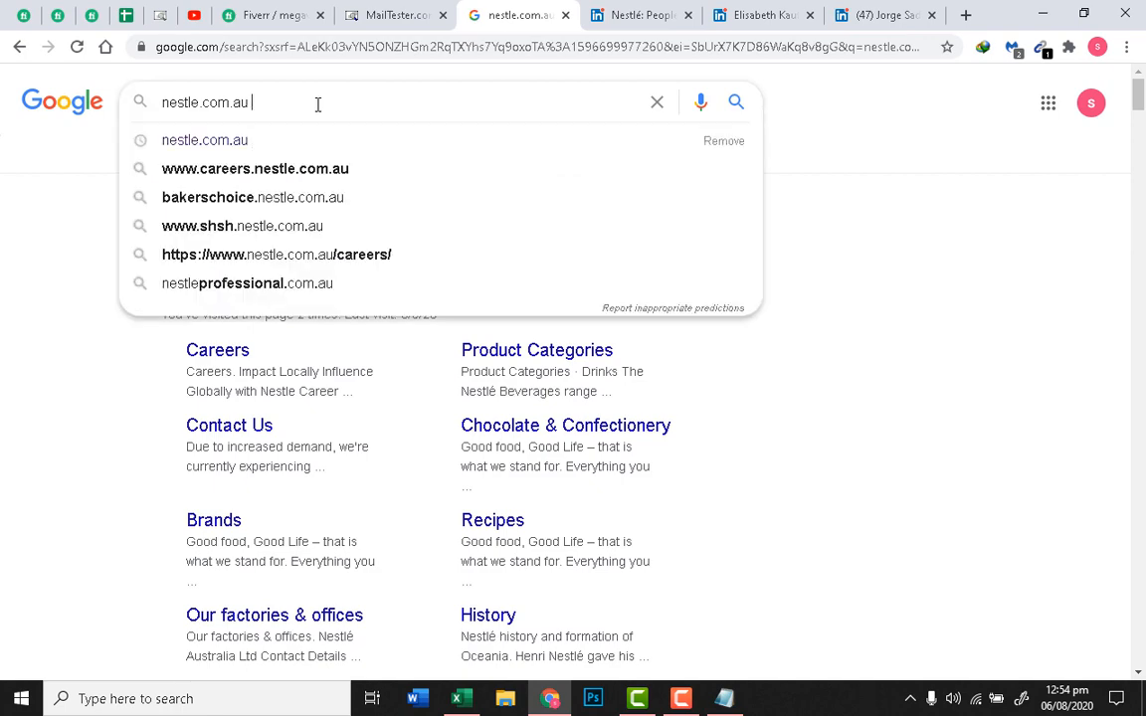
text(Ceo)
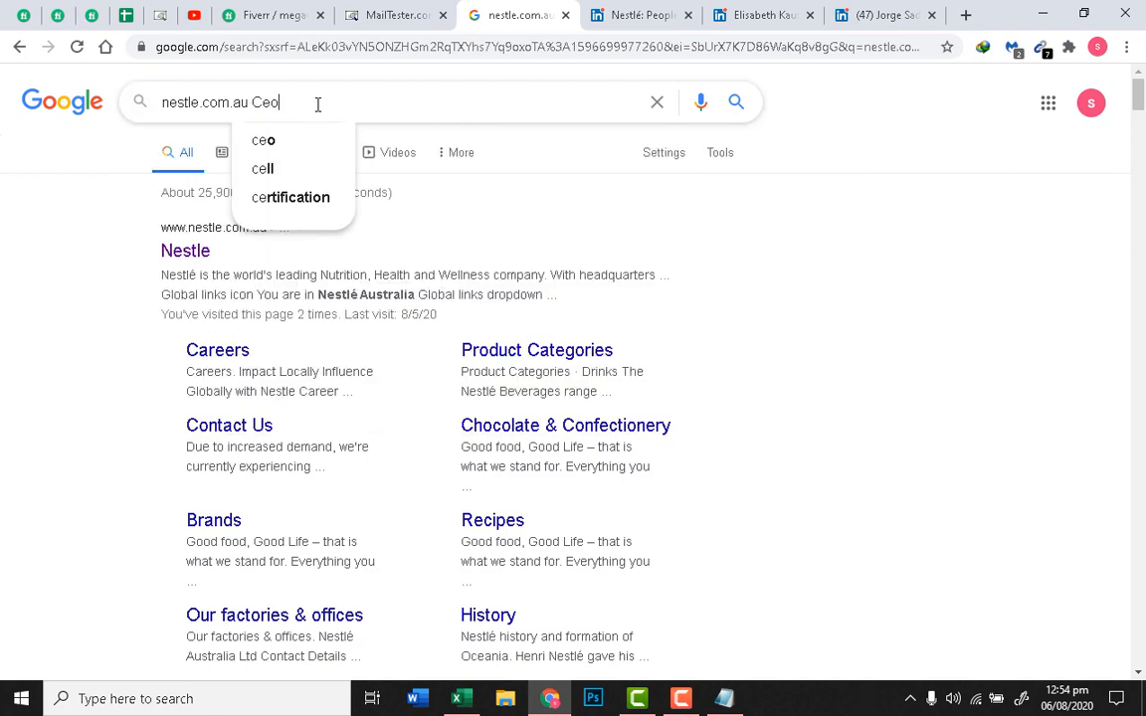
text( Au)
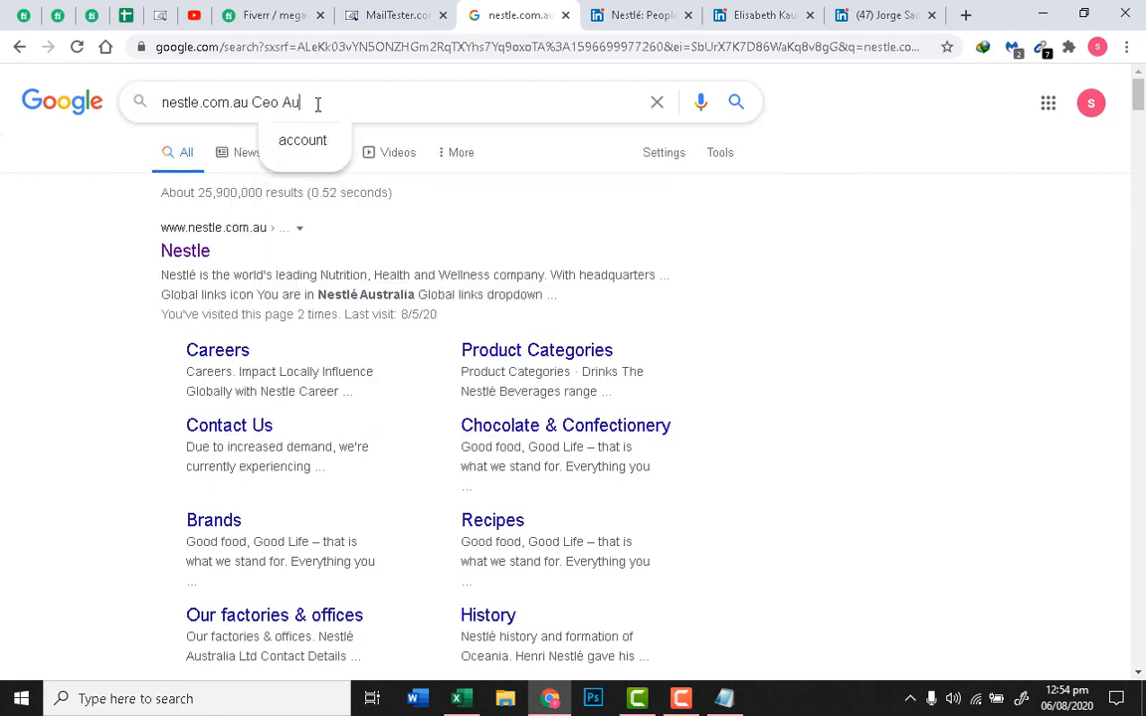
text(stralia)
key(Return)
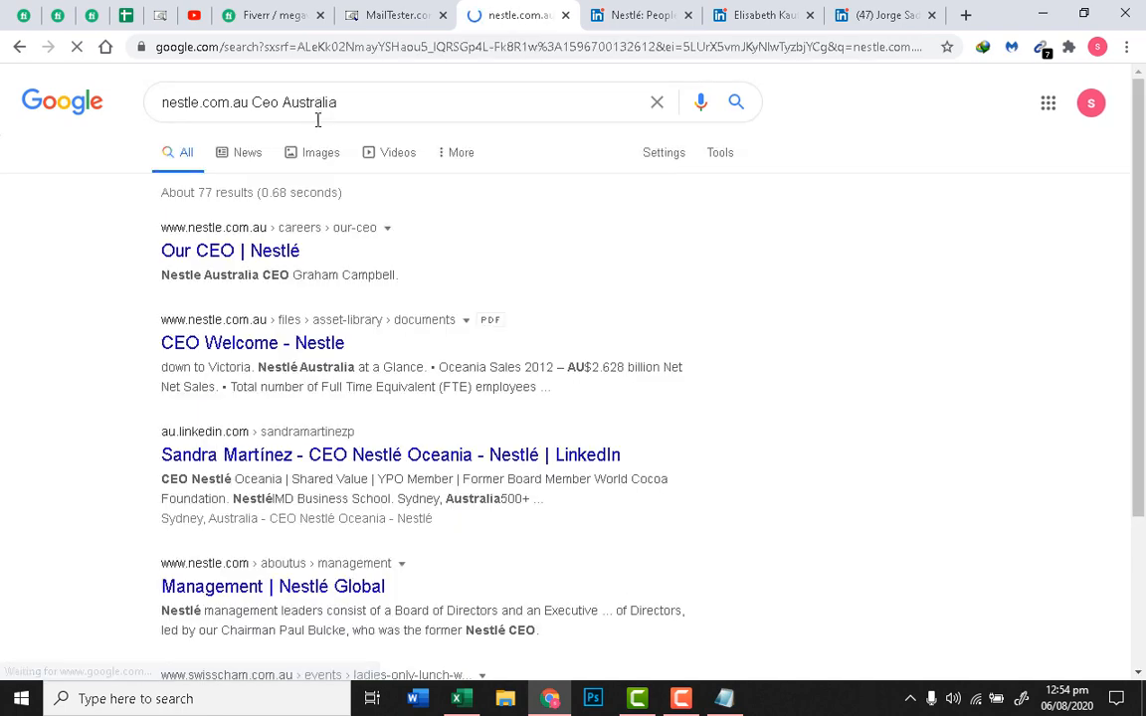
Step: Open the Nestlé Oceania CEO's LinkedIn result in a new tab and view it
scroll(627, 383, down, 2)
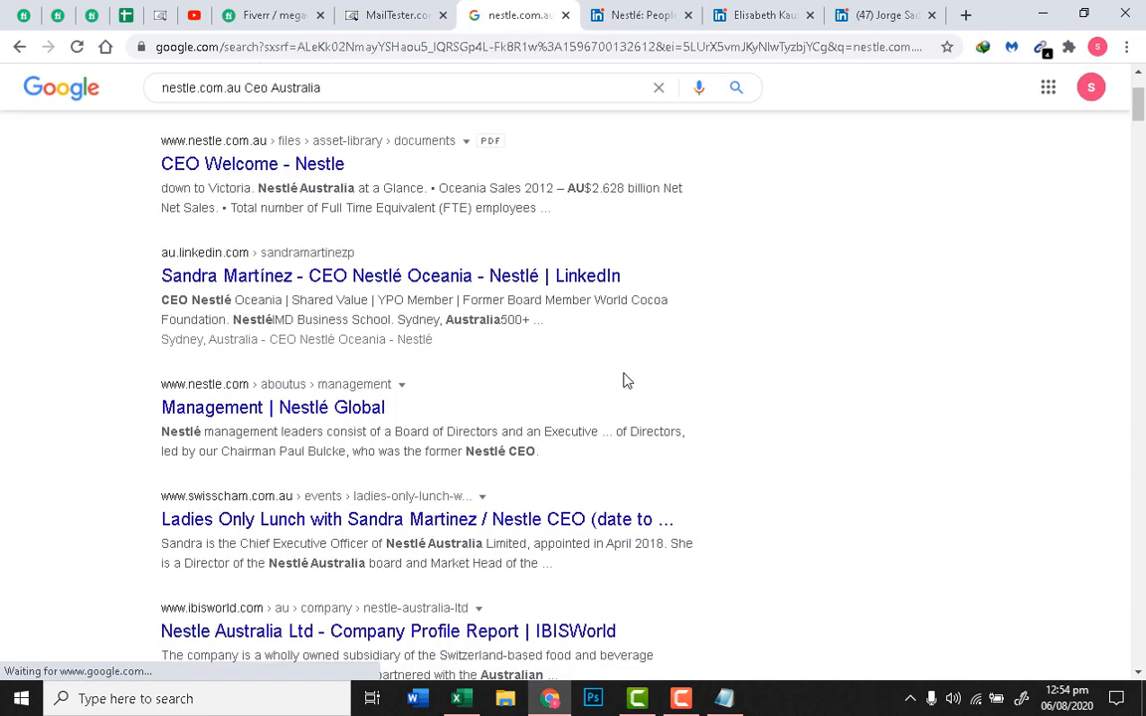
right_click(578, 279)
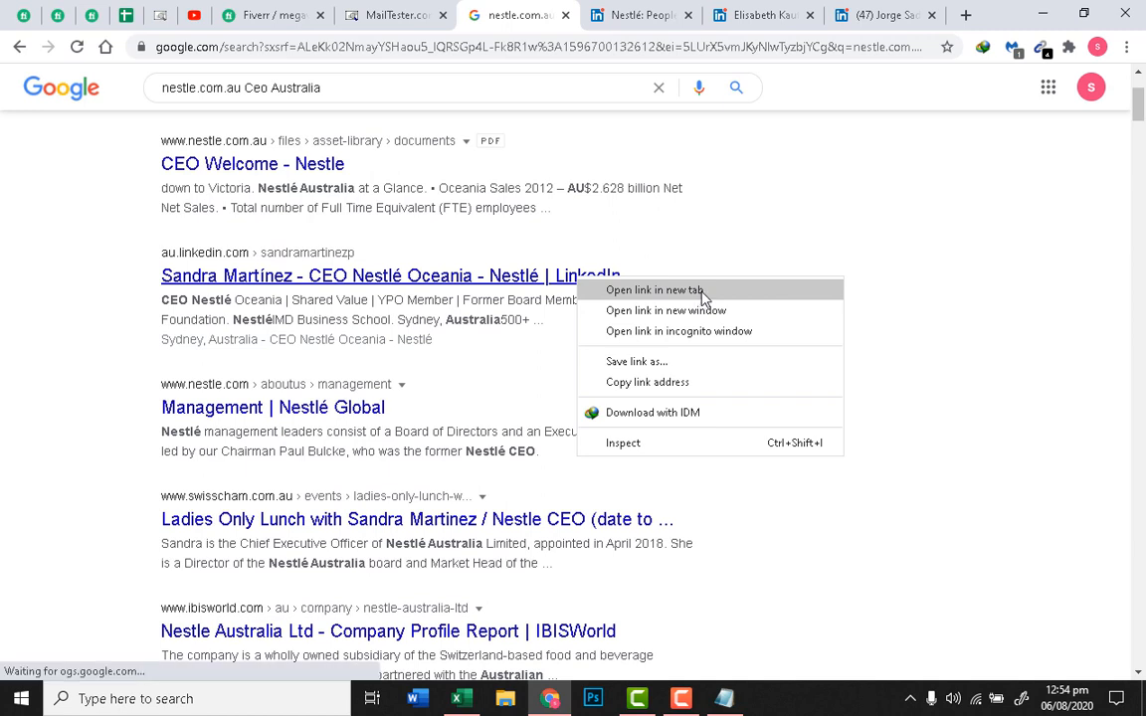
click(697, 290)
click(580, 15)
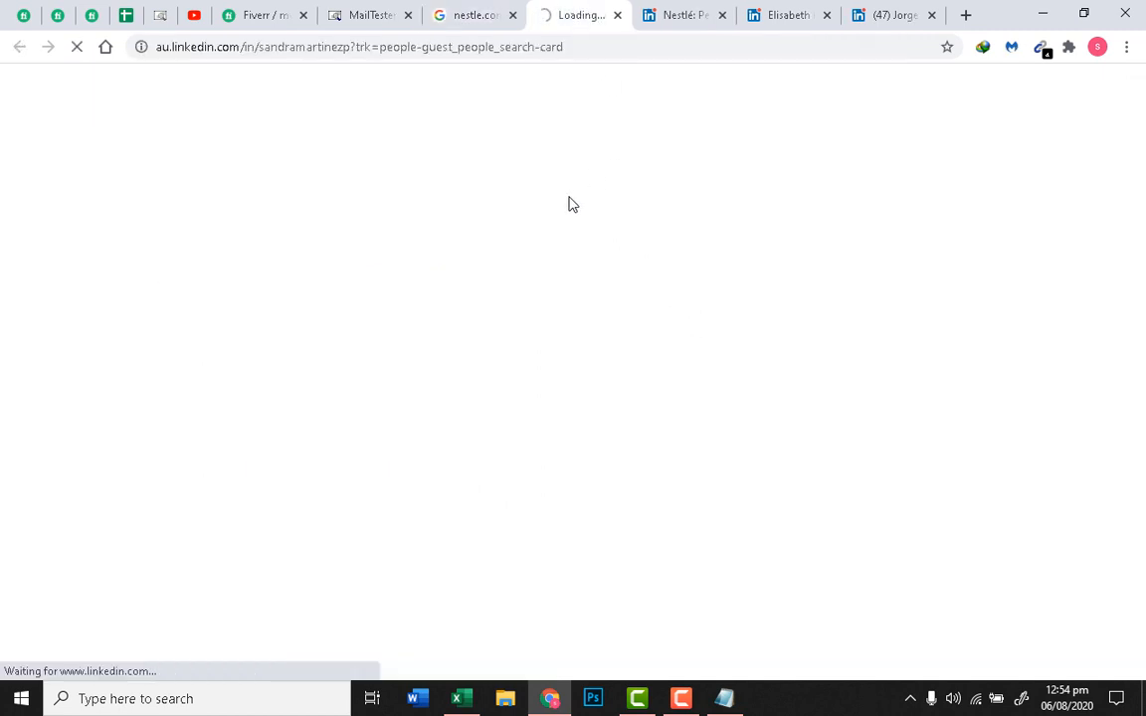
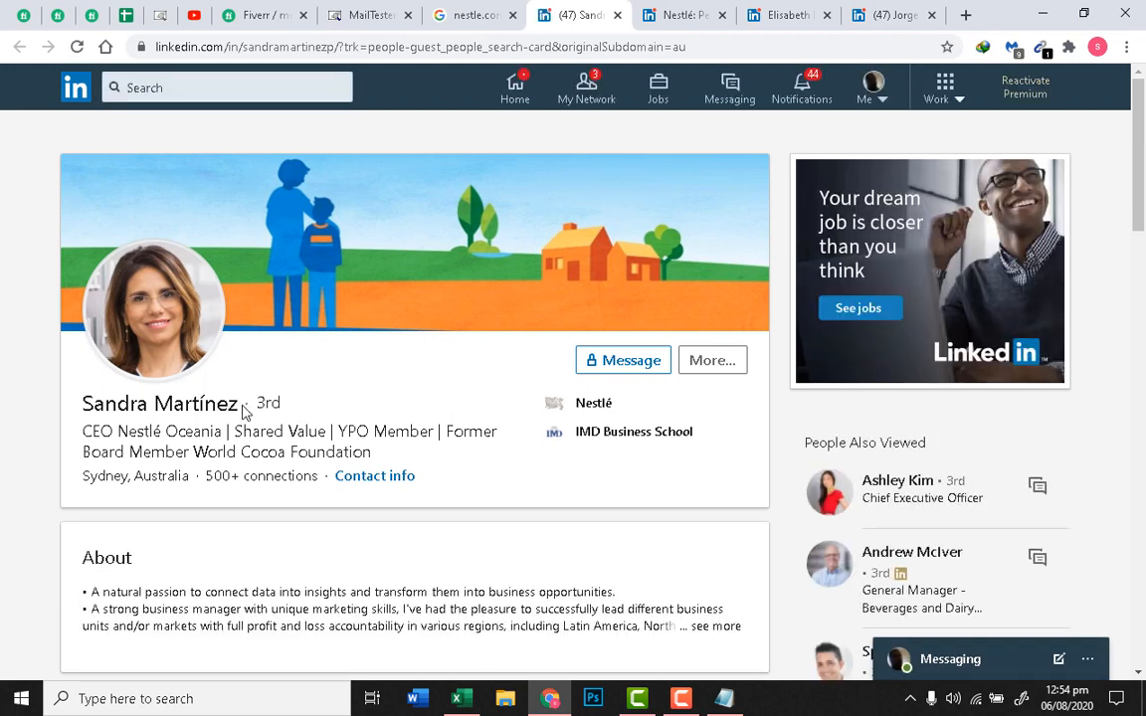
Step: Copy the Nestlé Oceania CEO's full name from her LinkedIn profile and go to MailTester
drag(244, 411, 233, 403)
click(238, 423)
drag(238, 410, 87, 398)
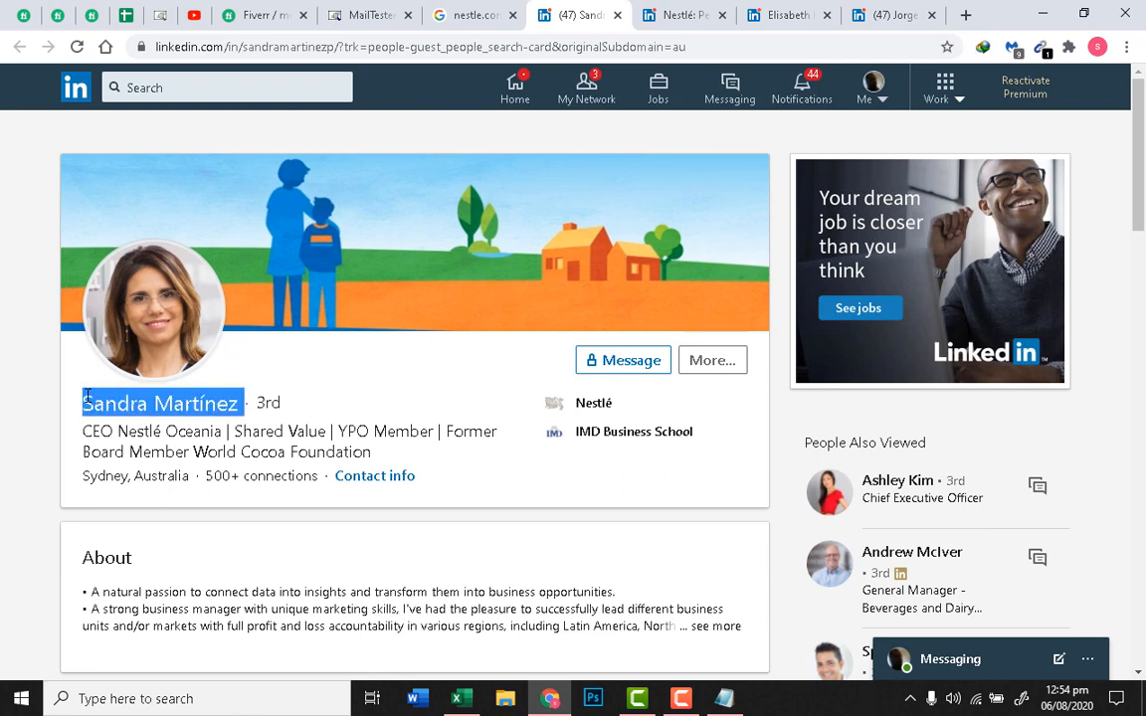
right_click(147, 404)
click(189, 417)
click(177, 9)
click(393, 8)
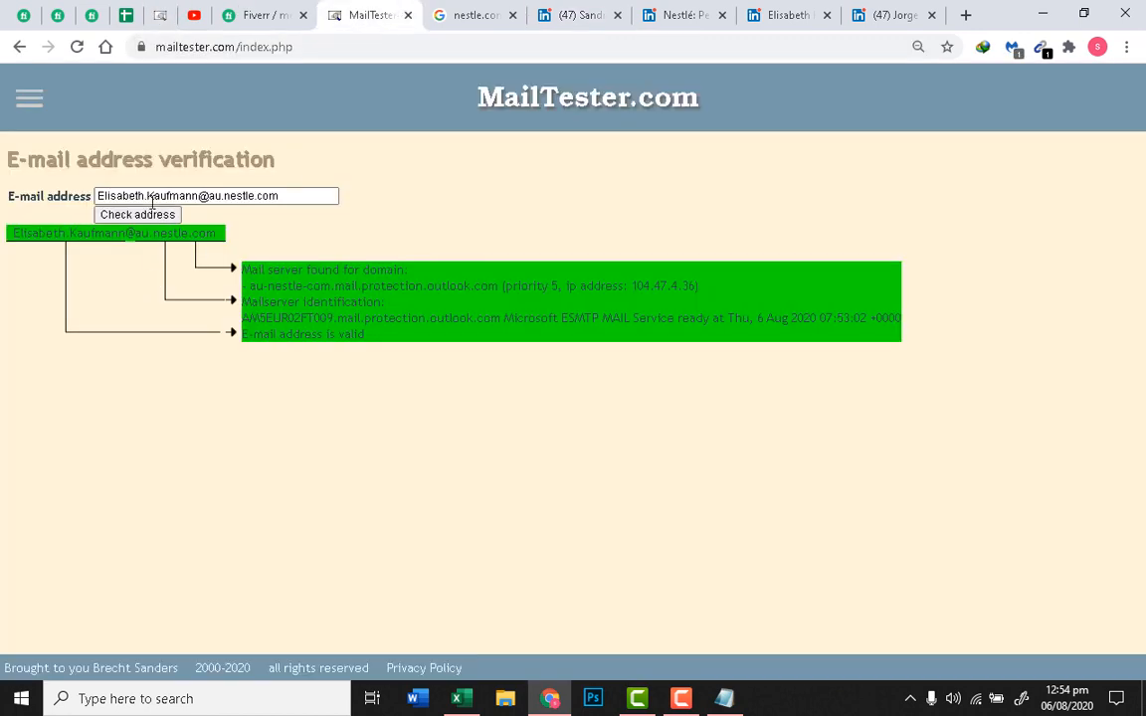
drag(198, 196, 65, 194)
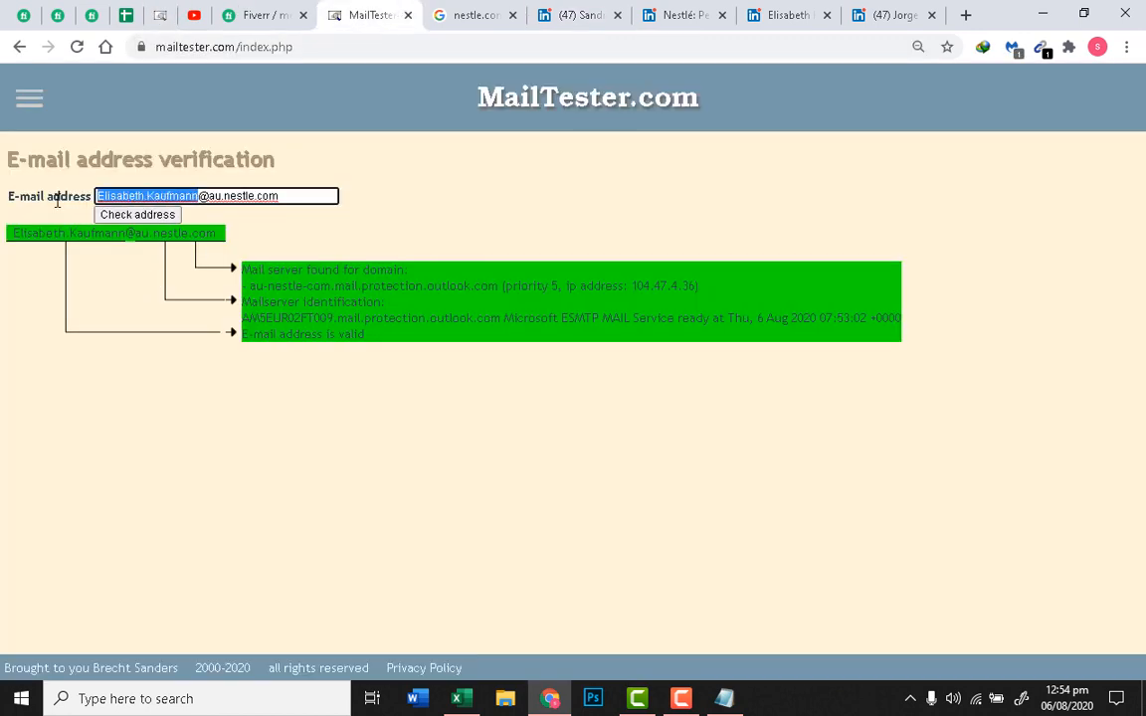
key(BackSpace)
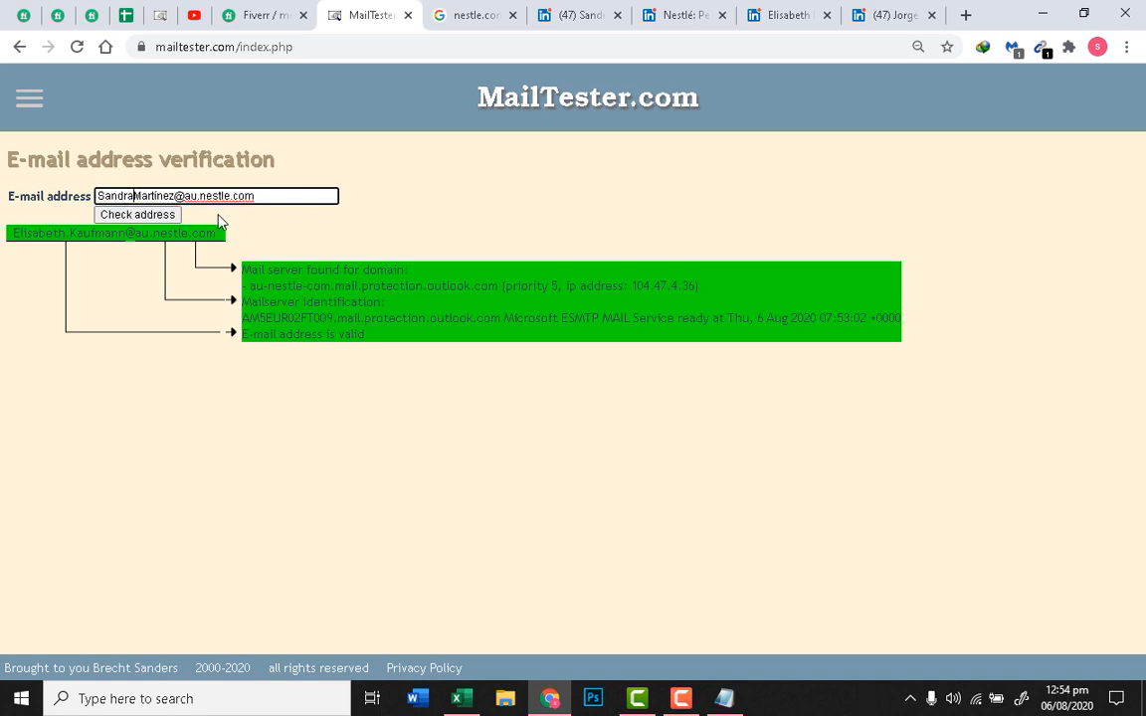
click(134, 196)
key(BackSpace)
text(.)
click(118, 215)
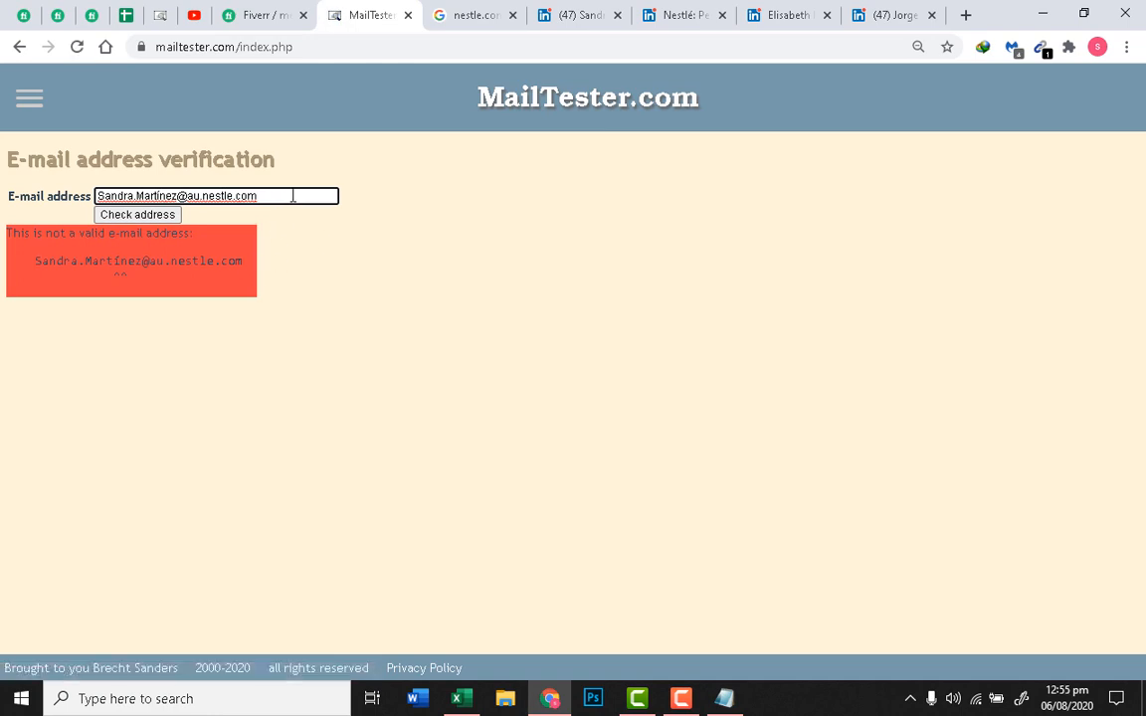
triple_click(175, 196)
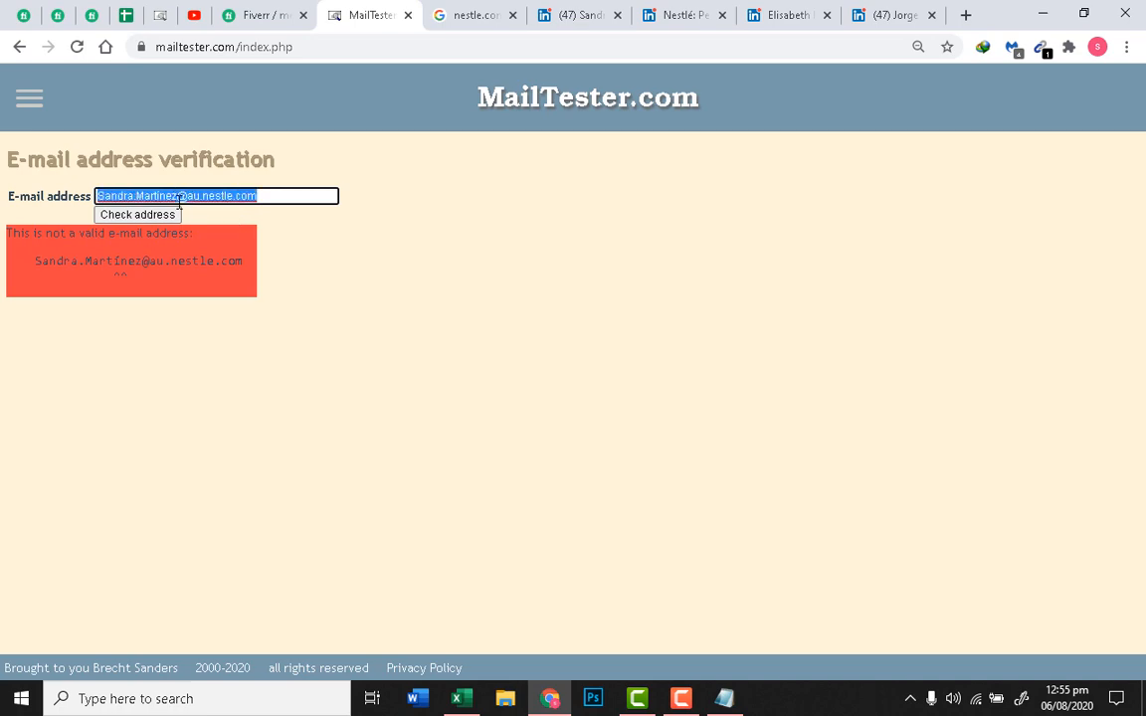
Step: Glance at the Fiverr order requirements, then return to LinkedIn's Nestlé people search
click(279, 12)
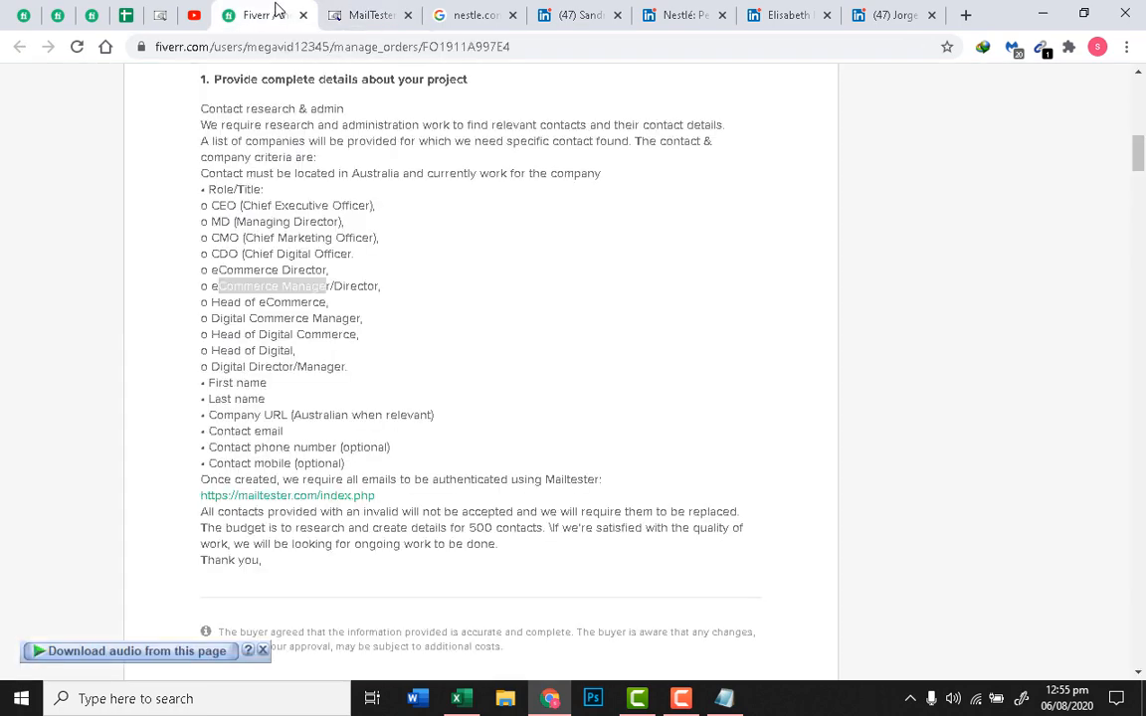
click(488, 12)
click(264, 12)
click(373, 12)
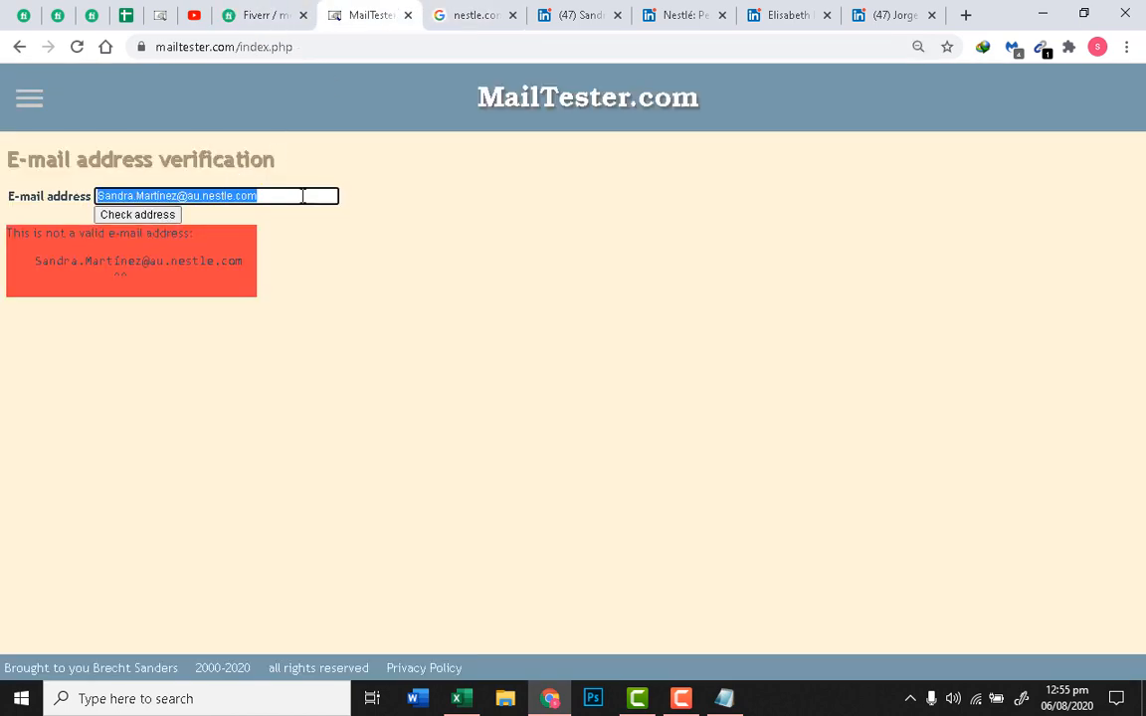
click(488, 12)
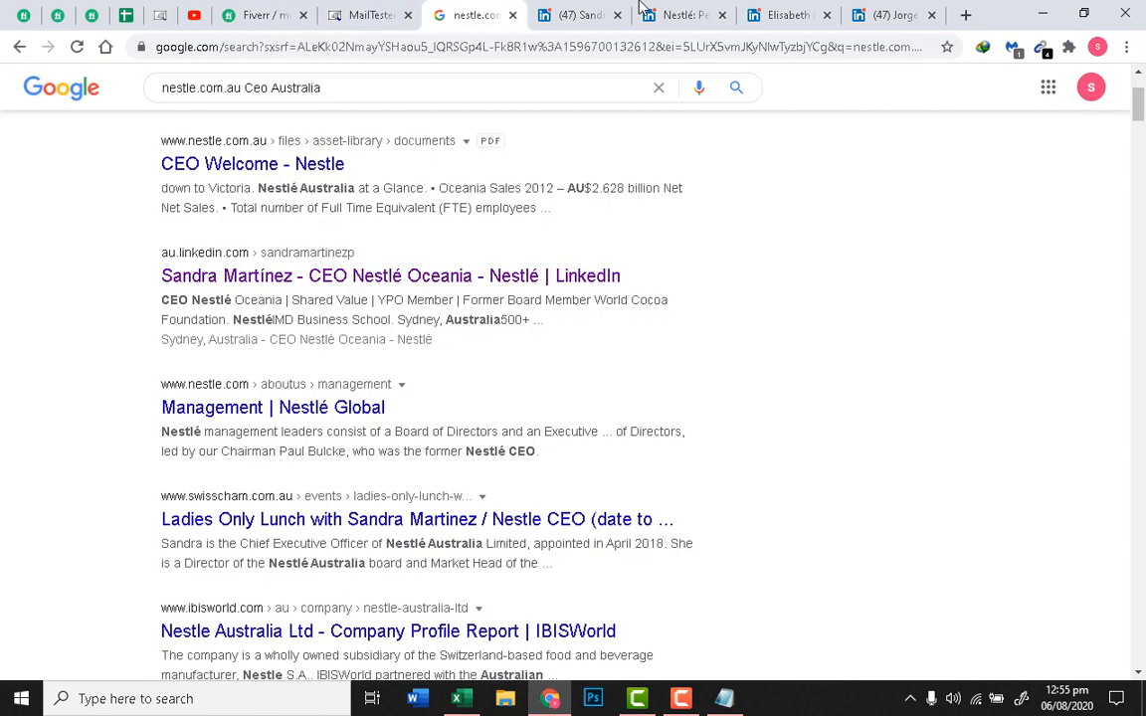
click(351, 12)
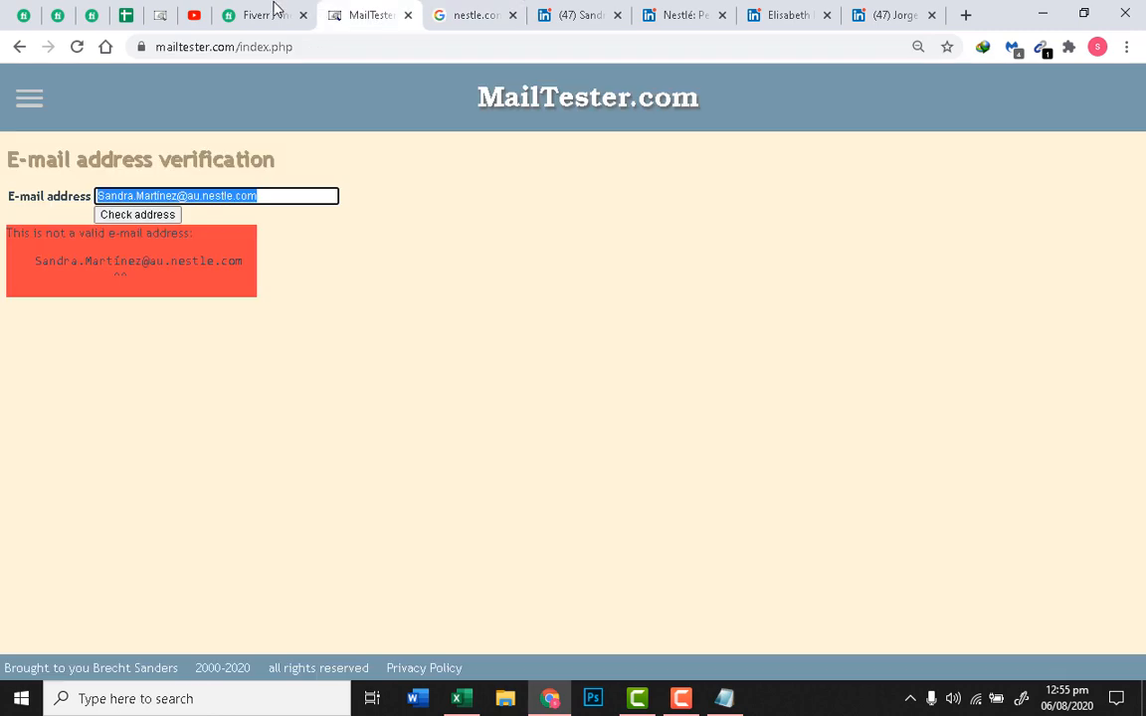
click(765, 8)
click(687, 10)
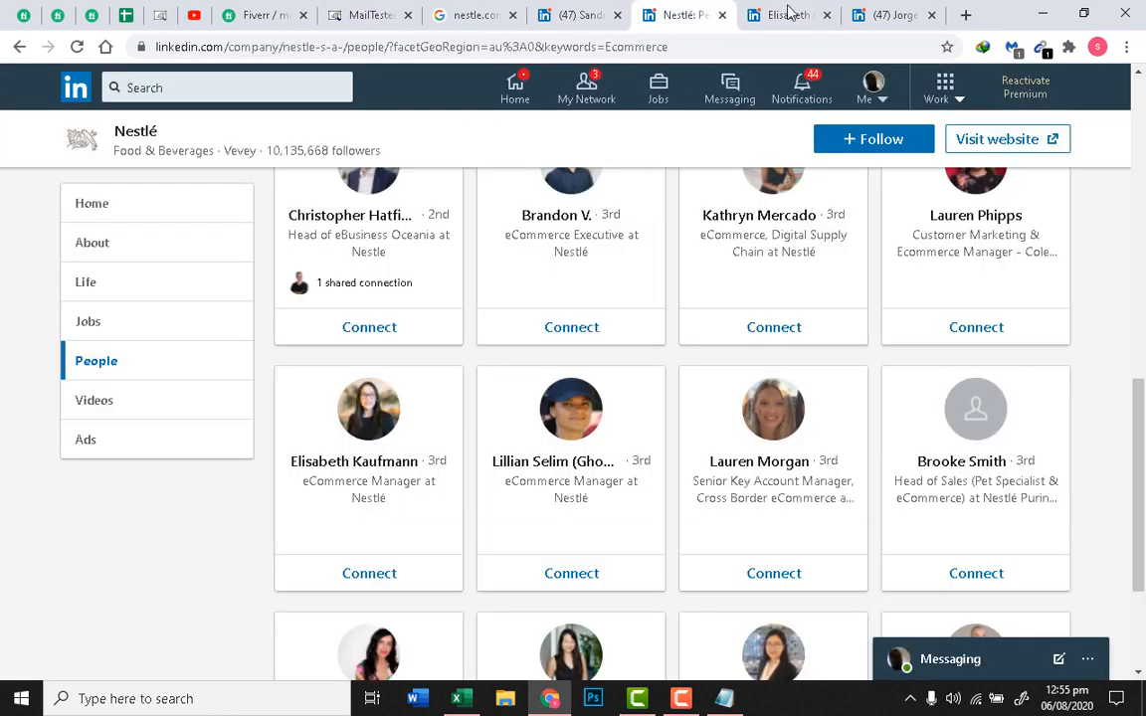
Step: Search Nestlé's employees for 'ceo' instead of Ecommerce and select the 'CEO at Nestle Purina' title
scroll(690, 353, up, 2)
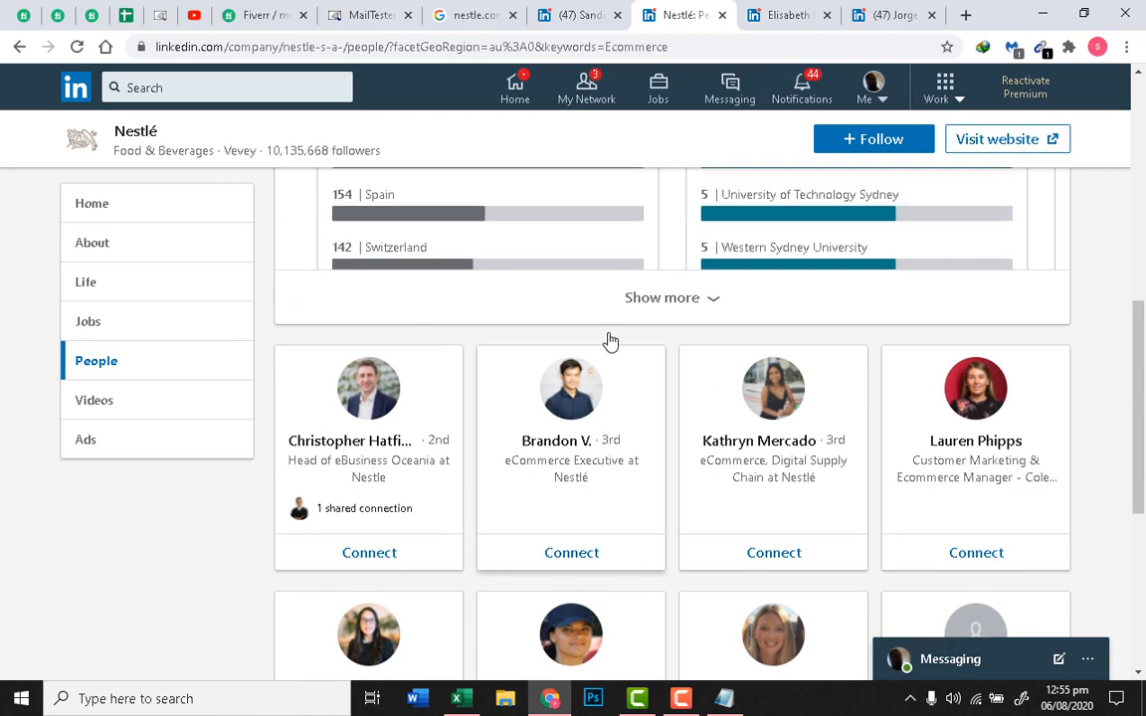
scroll(610, 342, up, 4)
scroll(509, 376, down, 3)
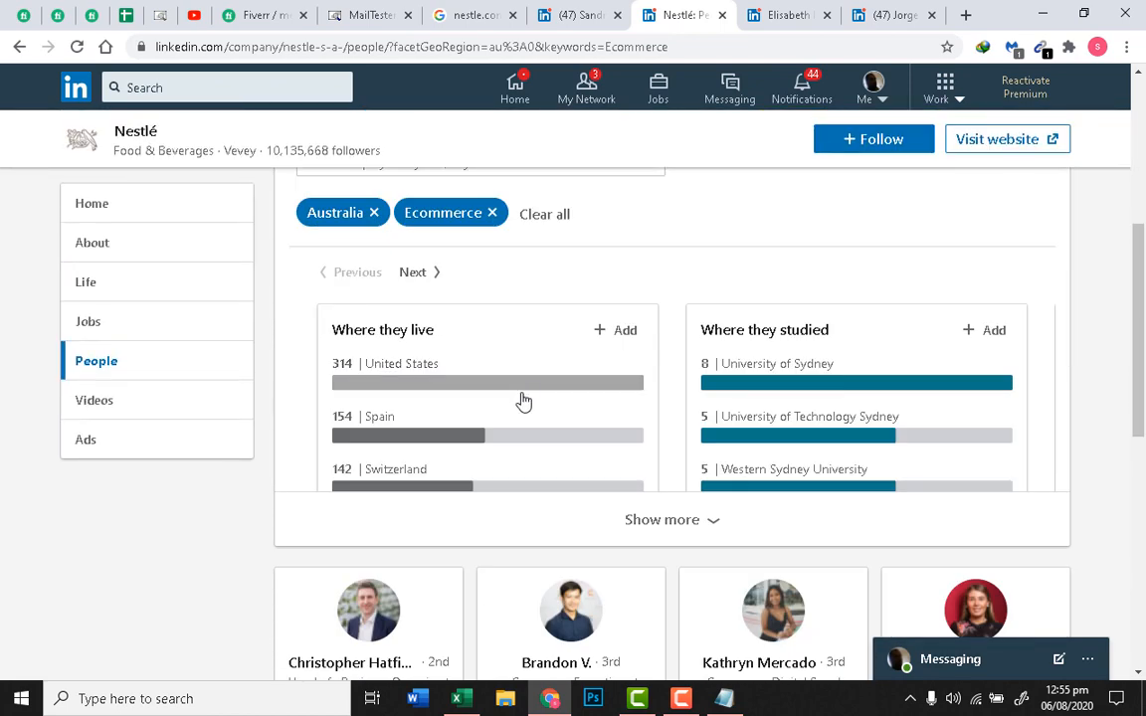
scroll(522, 403, up, 2)
click(492, 392)
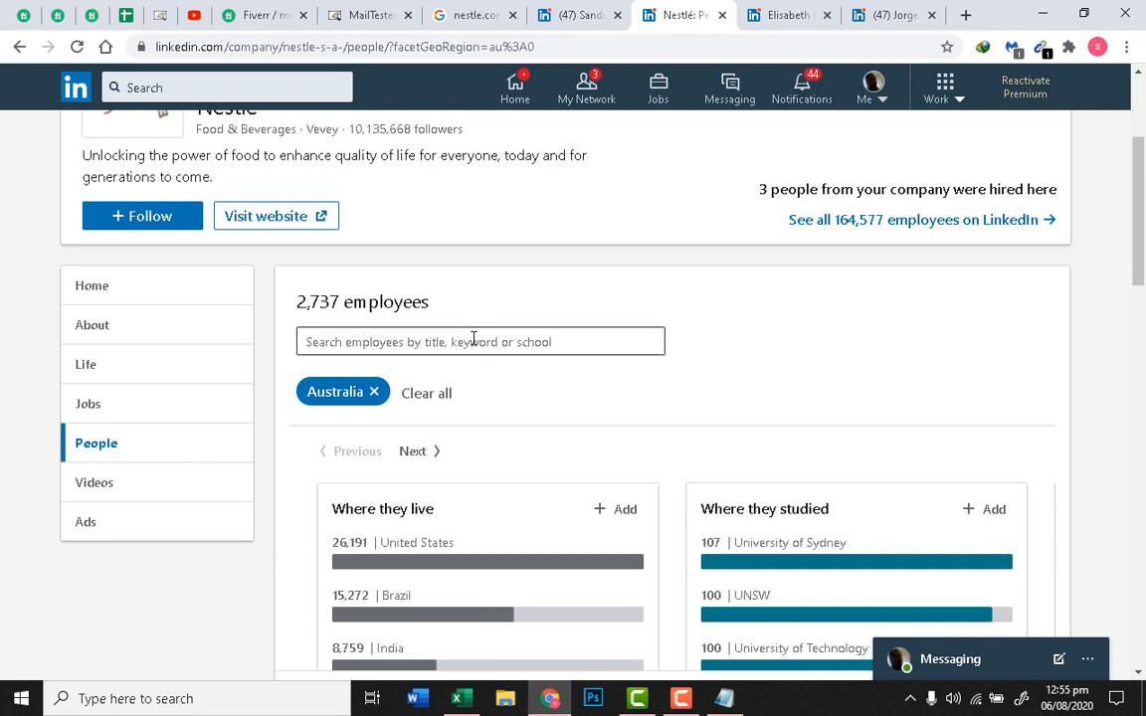
click(473, 339)
text(ceo)
key(Return)
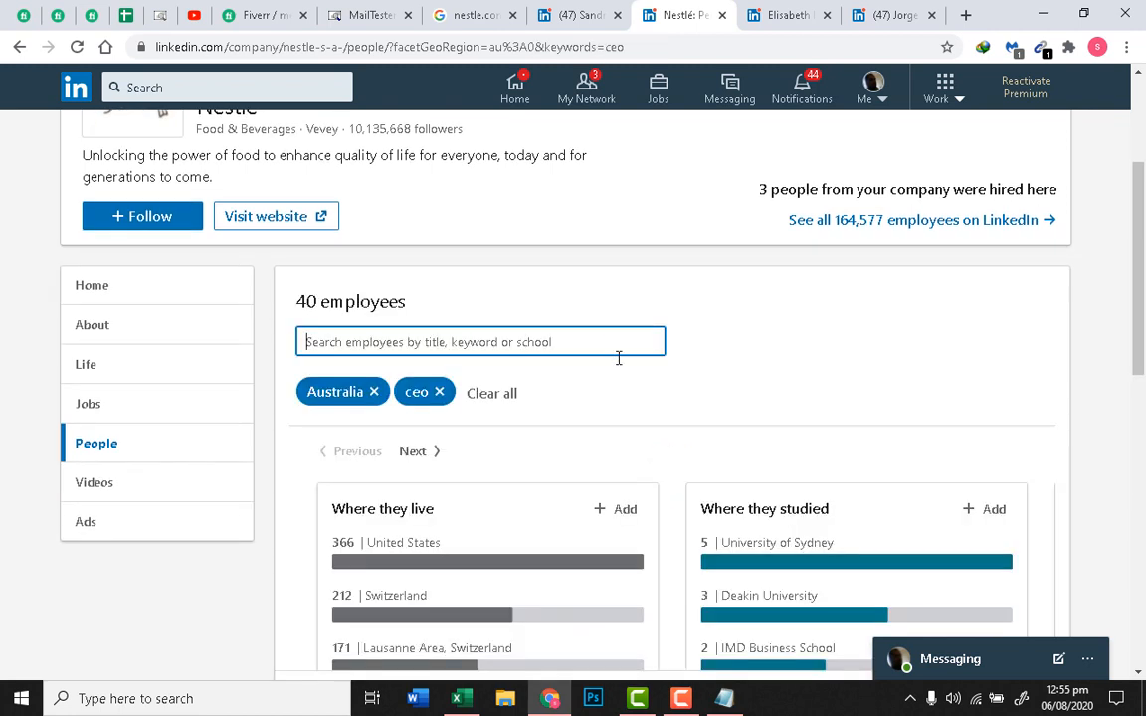
scroll(612, 370, down, 6)
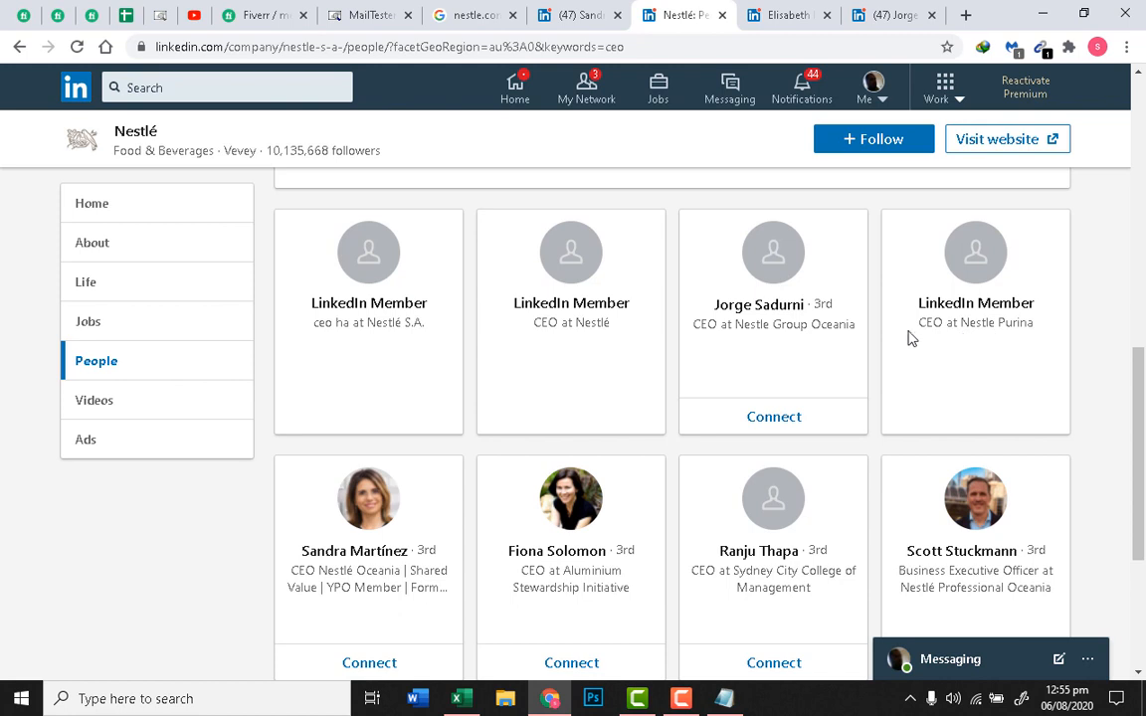
drag(915, 329, 1033, 331)
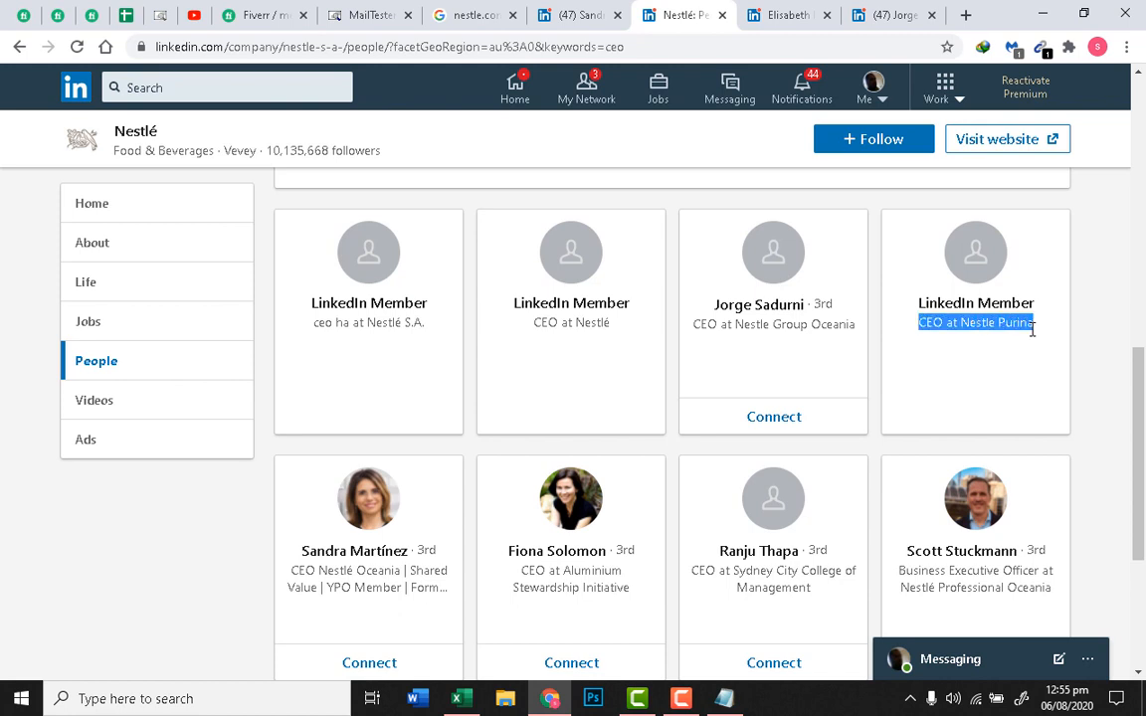
right_click(1032, 331)
Step: Google the 'CEO at Nestle Purina' title and skim the results
click(1016, 363)
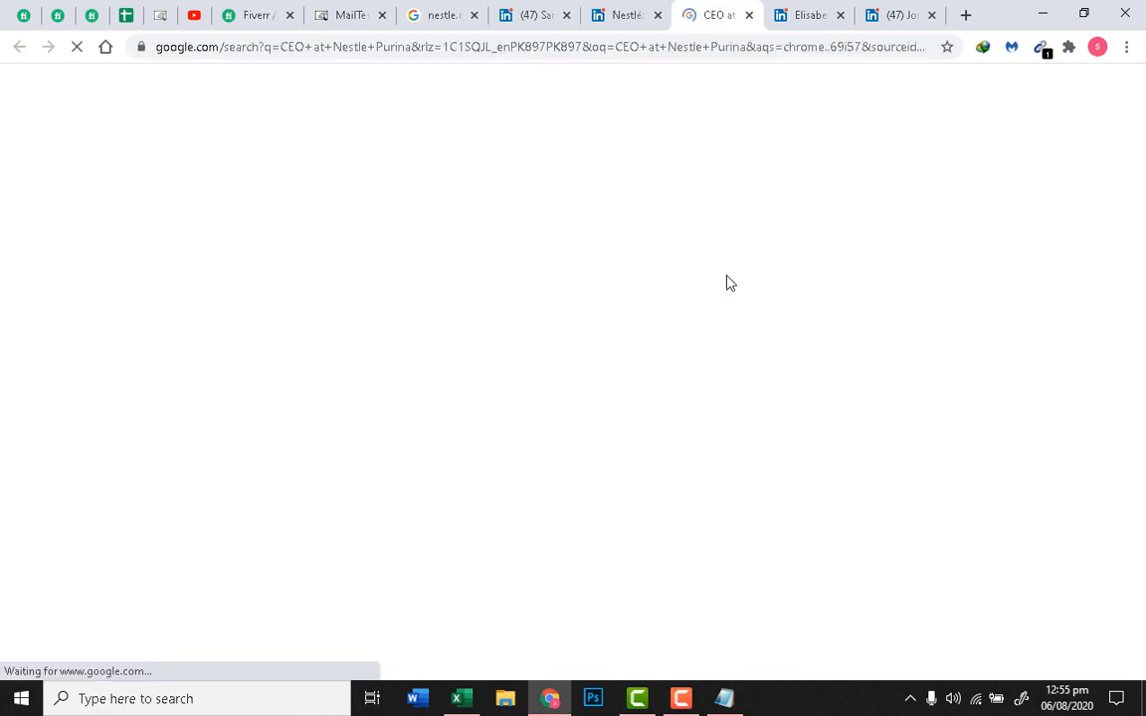
scroll(504, 283, down, 5)
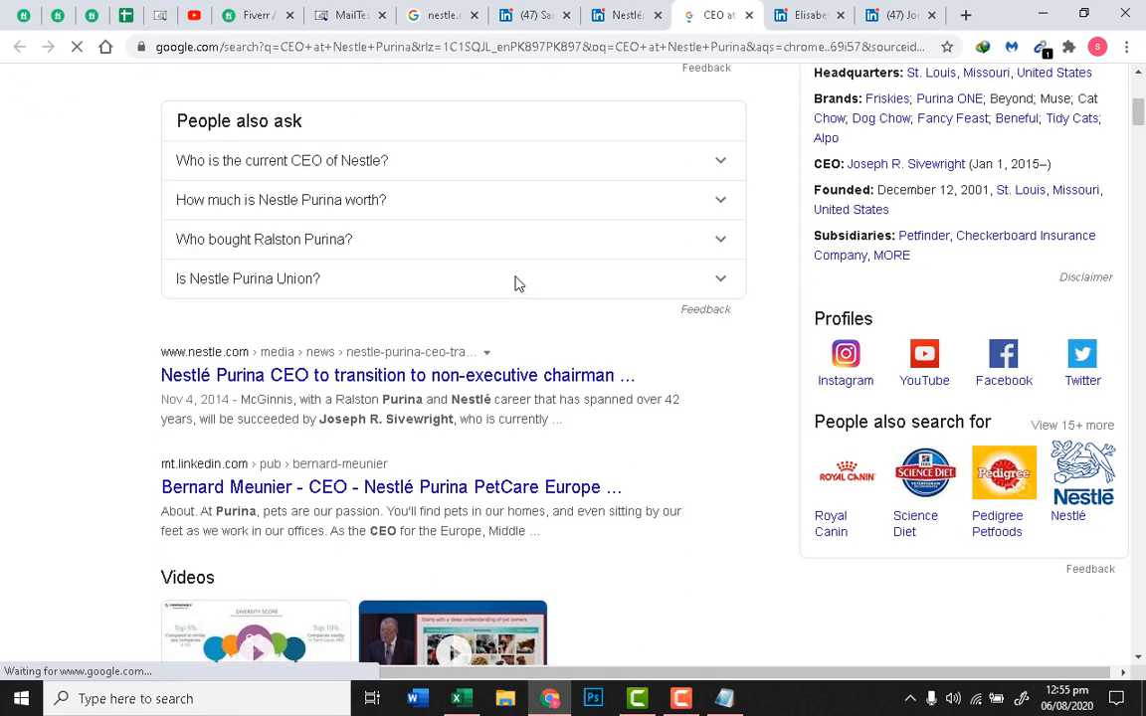
scroll(519, 283, down, 2)
scroll(520, 282, down, 3)
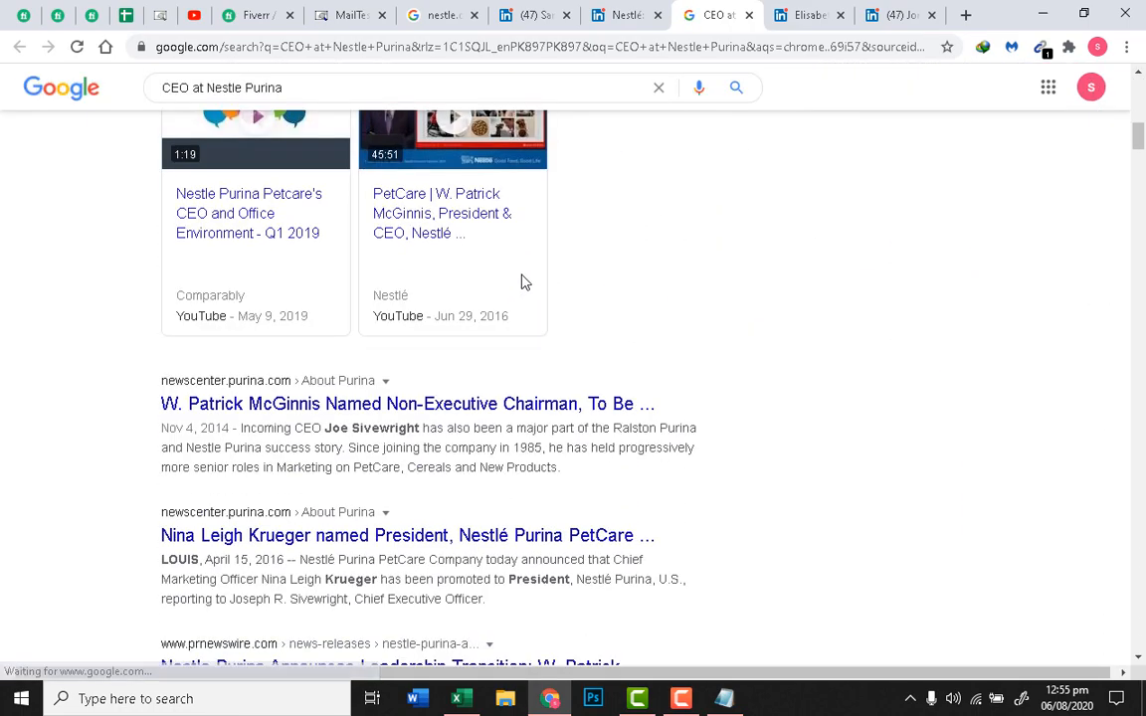
click(615, 14)
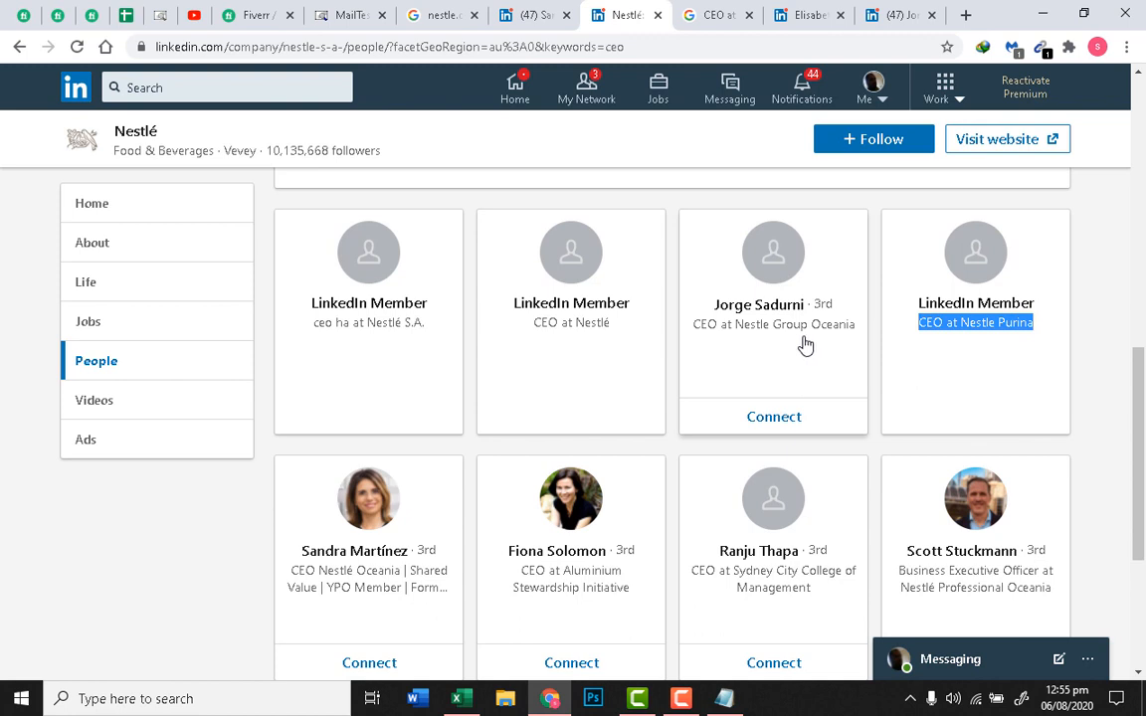
Step: Google 'CEO at Nestlé Australia' from the LinkedIn title, review results, and return to LinkedIn
drag(520, 330, 627, 330)
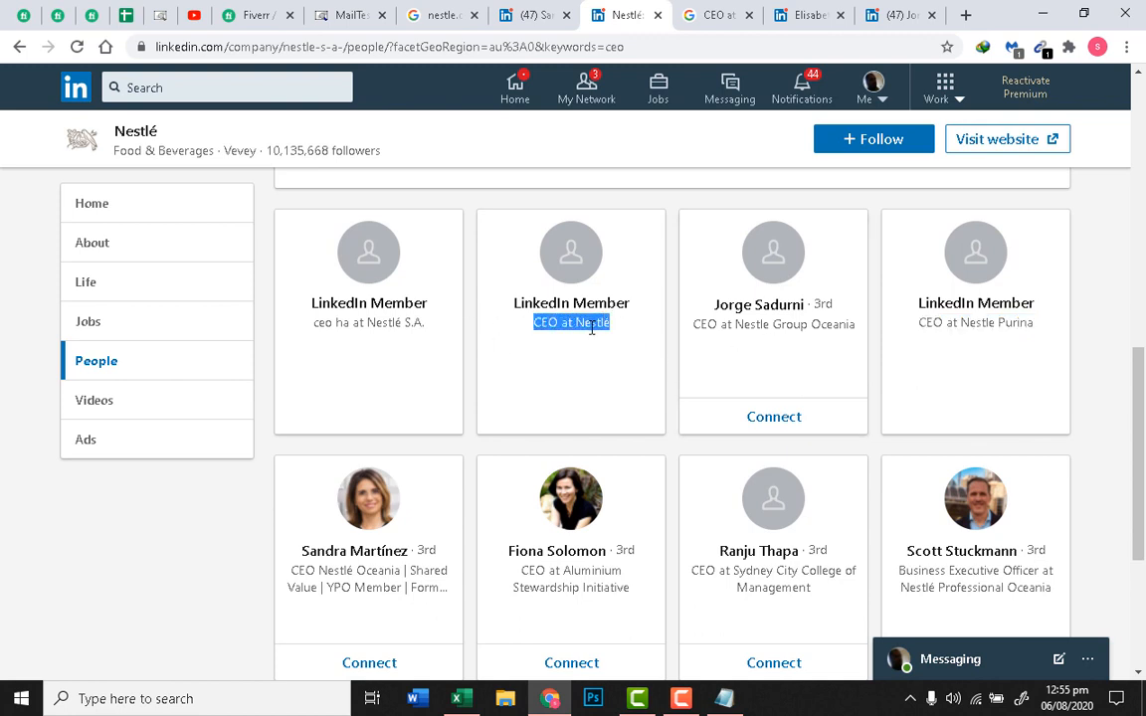
right_click(592, 328)
click(660, 360)
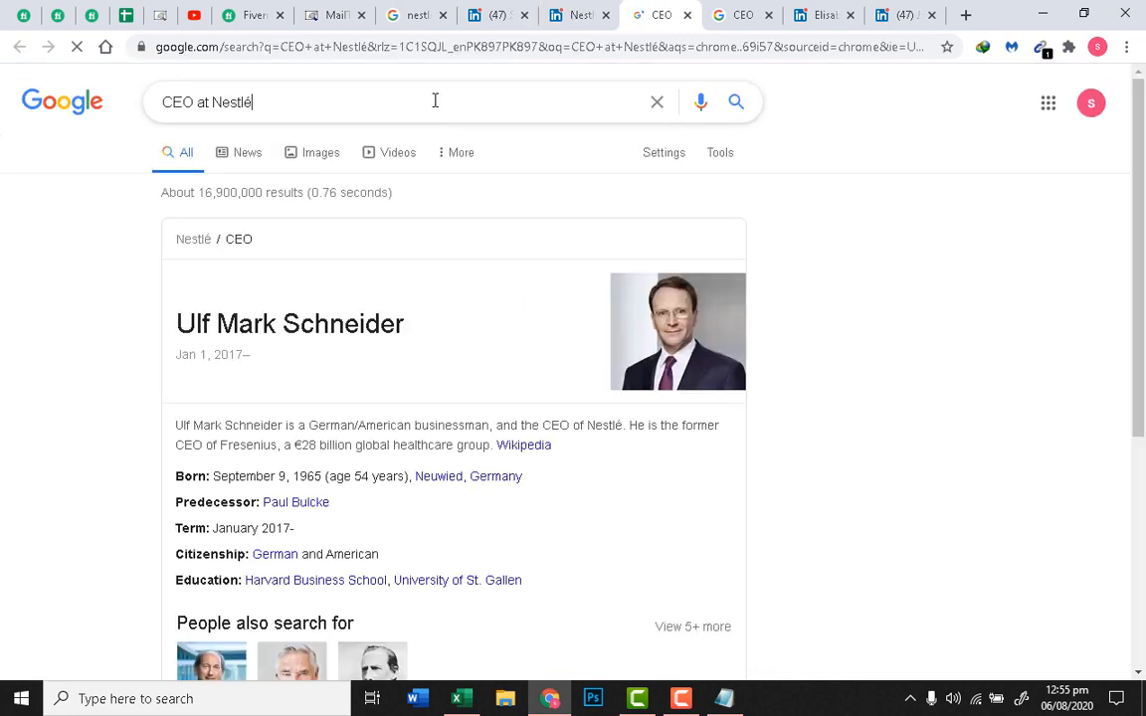
text(Auys)
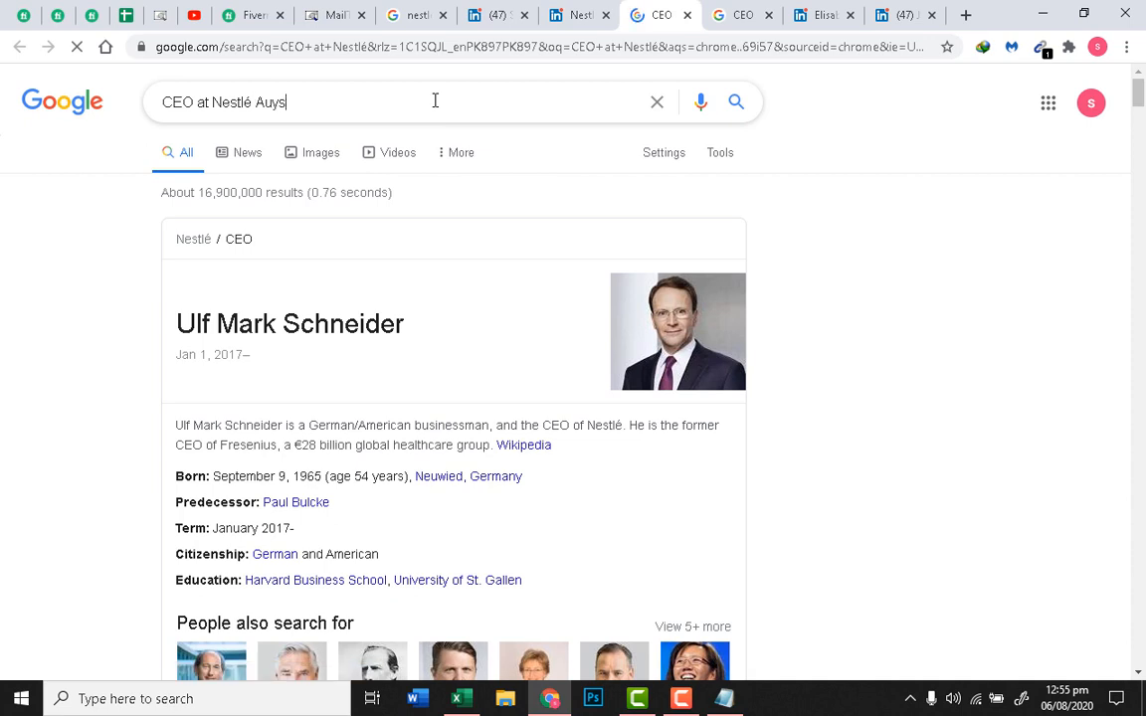
key(BackSpace)
key(BackSpace)
text(stralia)
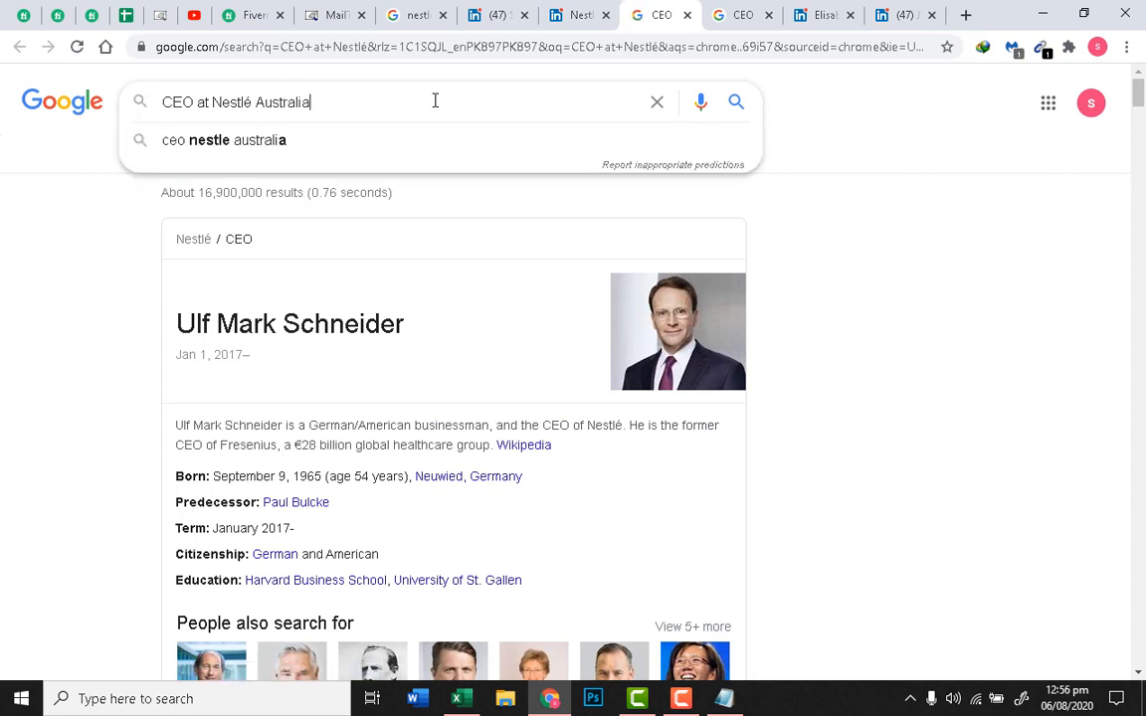
key(Return)
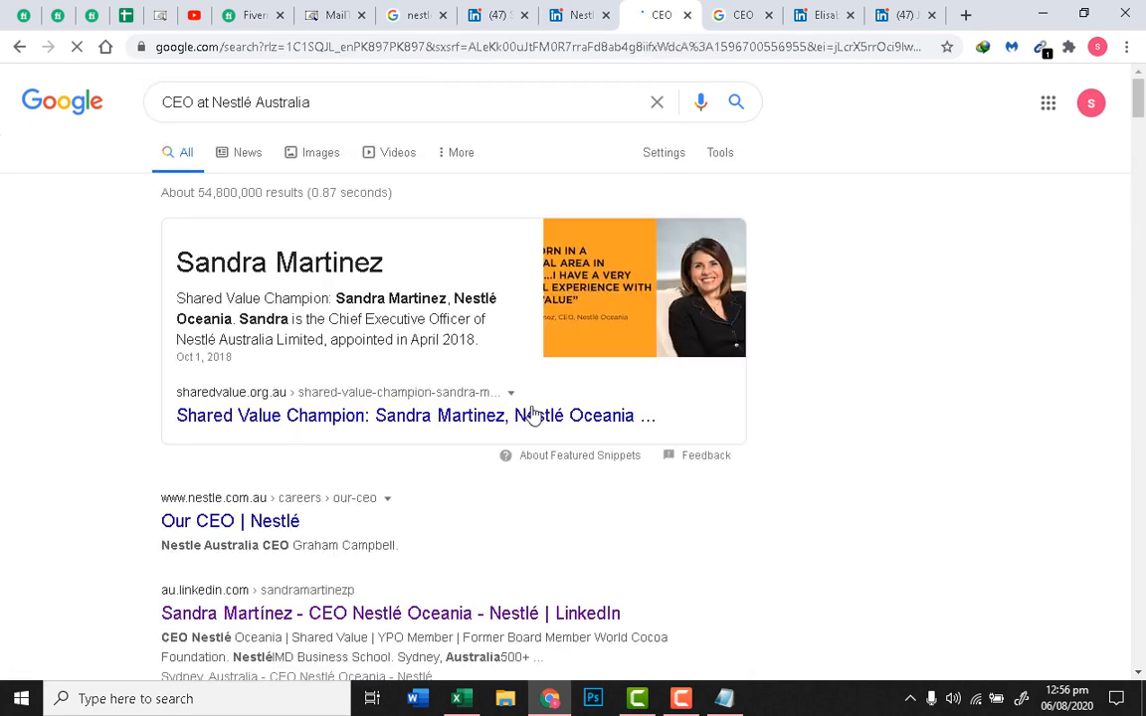
scroll(282, 174, down, 3)
scroll(721, 402, down, 3)
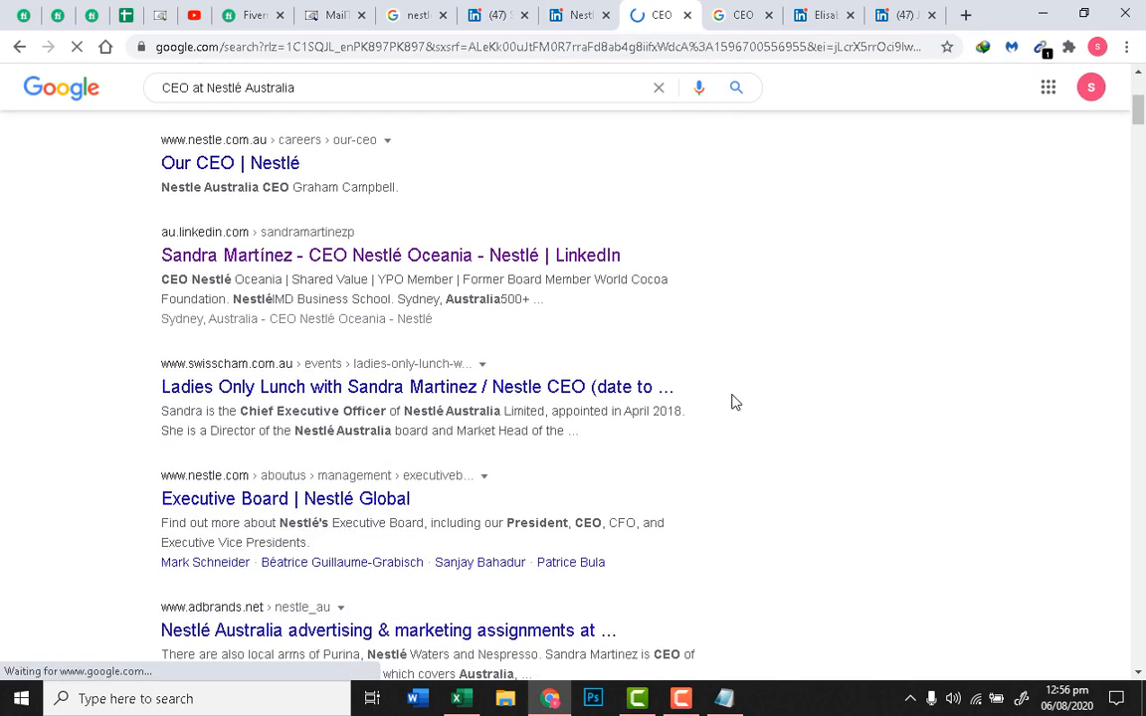
scroll(772, 424, down, 3)
scroll(777, 428, up, 4)
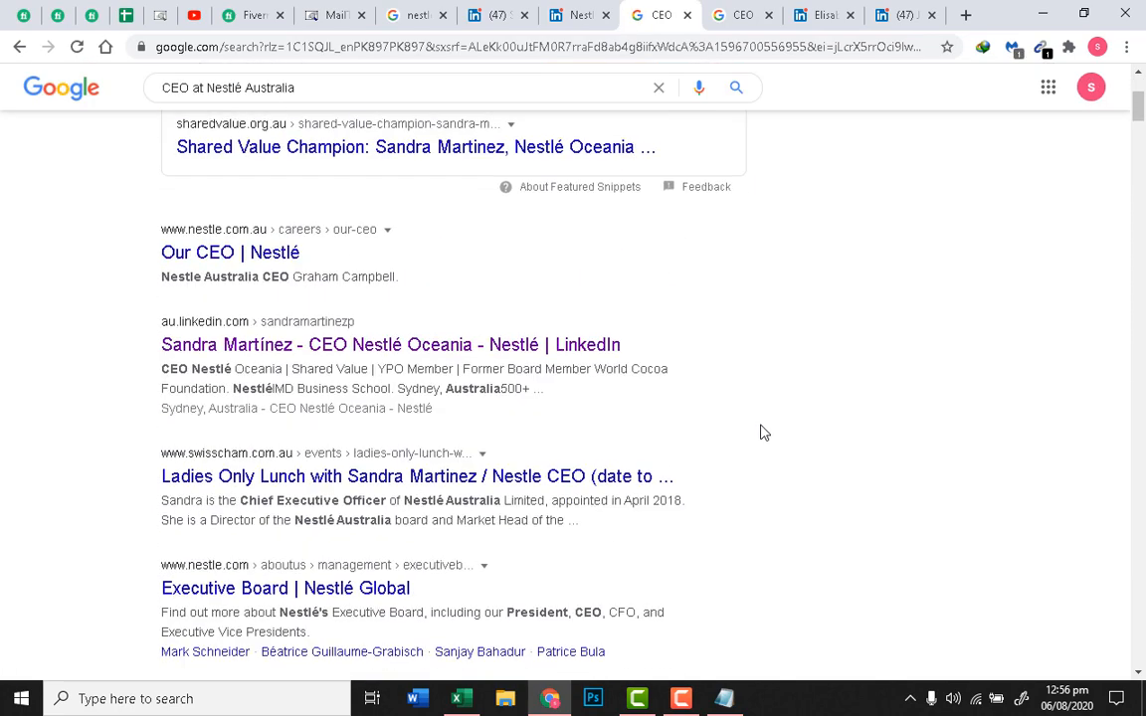
click(577, 18)
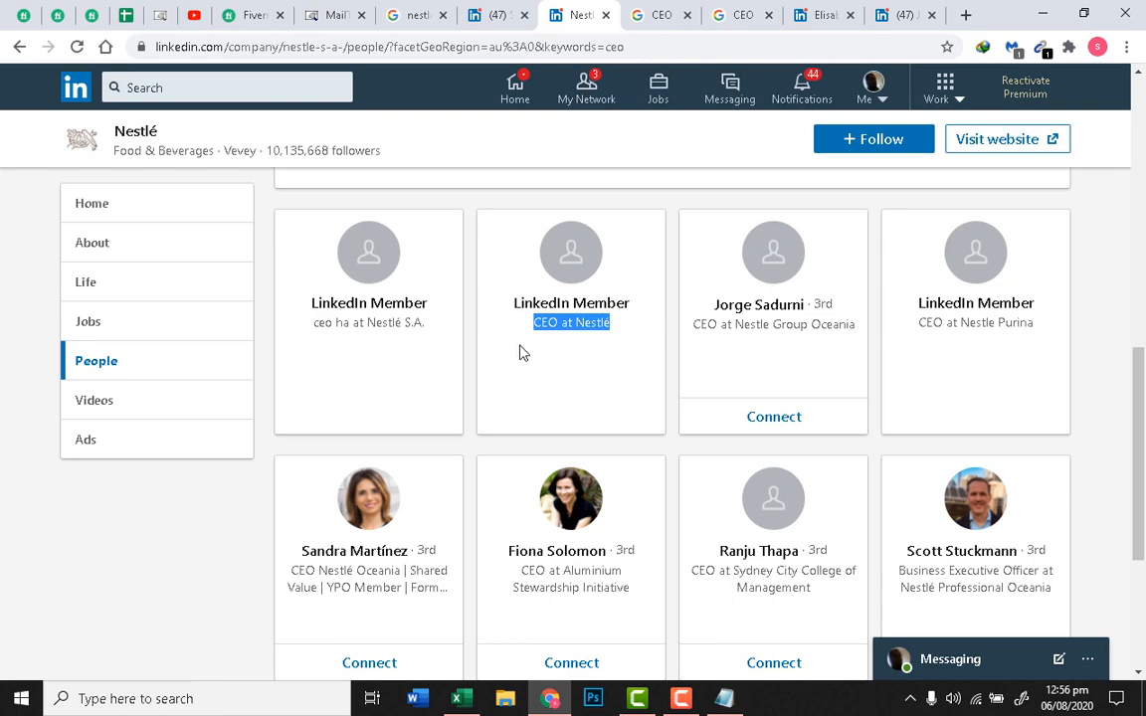
Step: Change the Nestlé people search keyword from 'ceo' to 'cfo'
scroll(587, 349, down, 1)
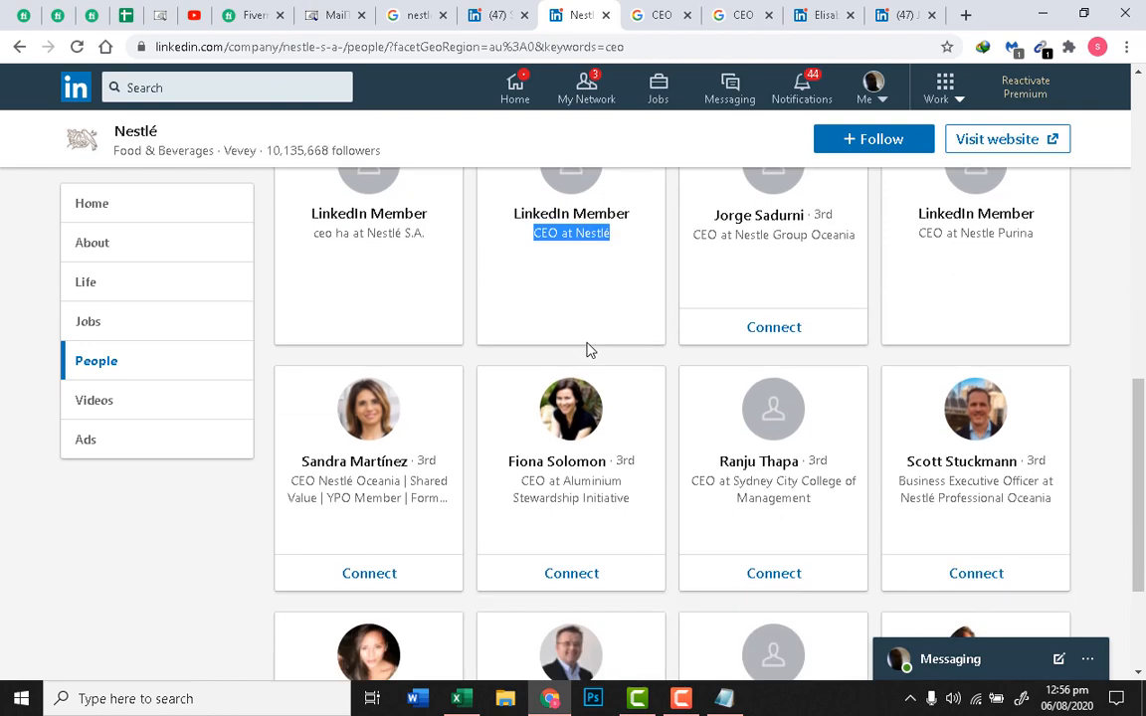
scroll(587, 350, up, 8)
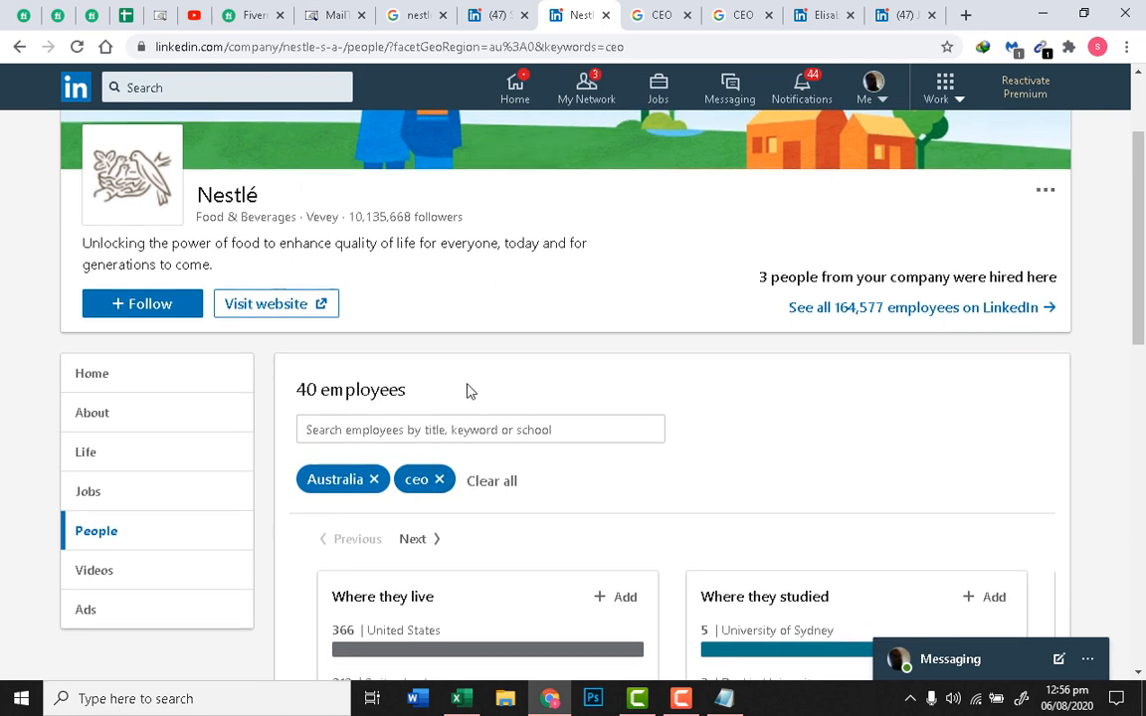
scroll(440, 300, down, 2)
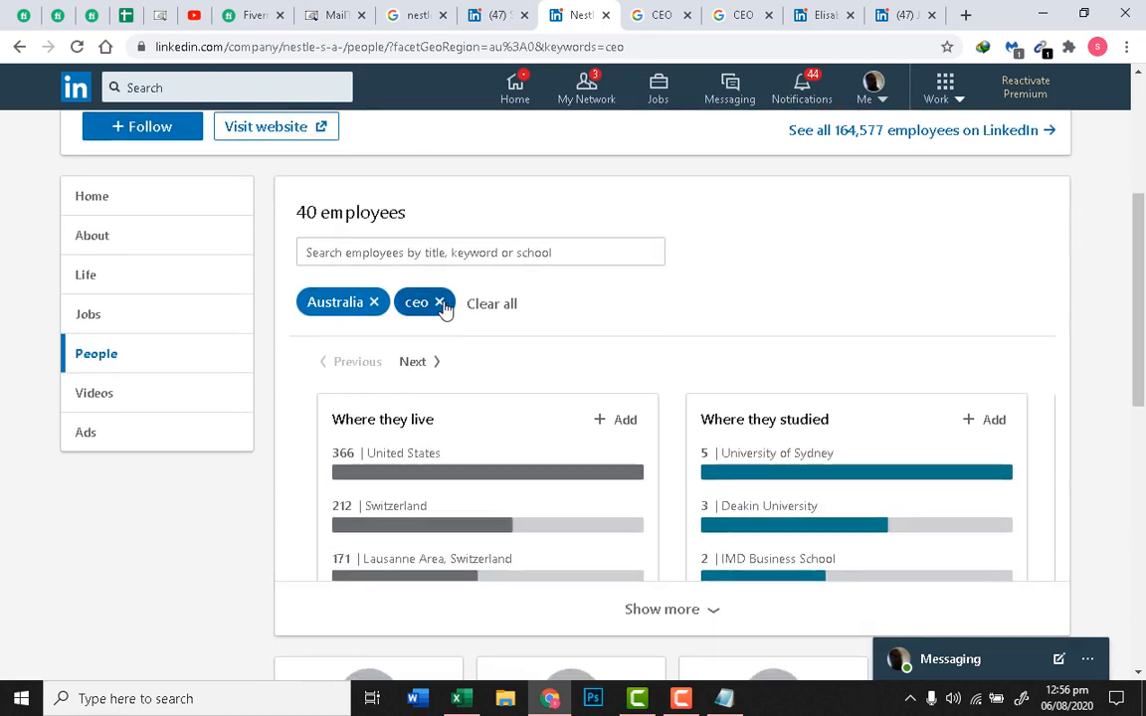
click(417, 255)
key(BackSpace)
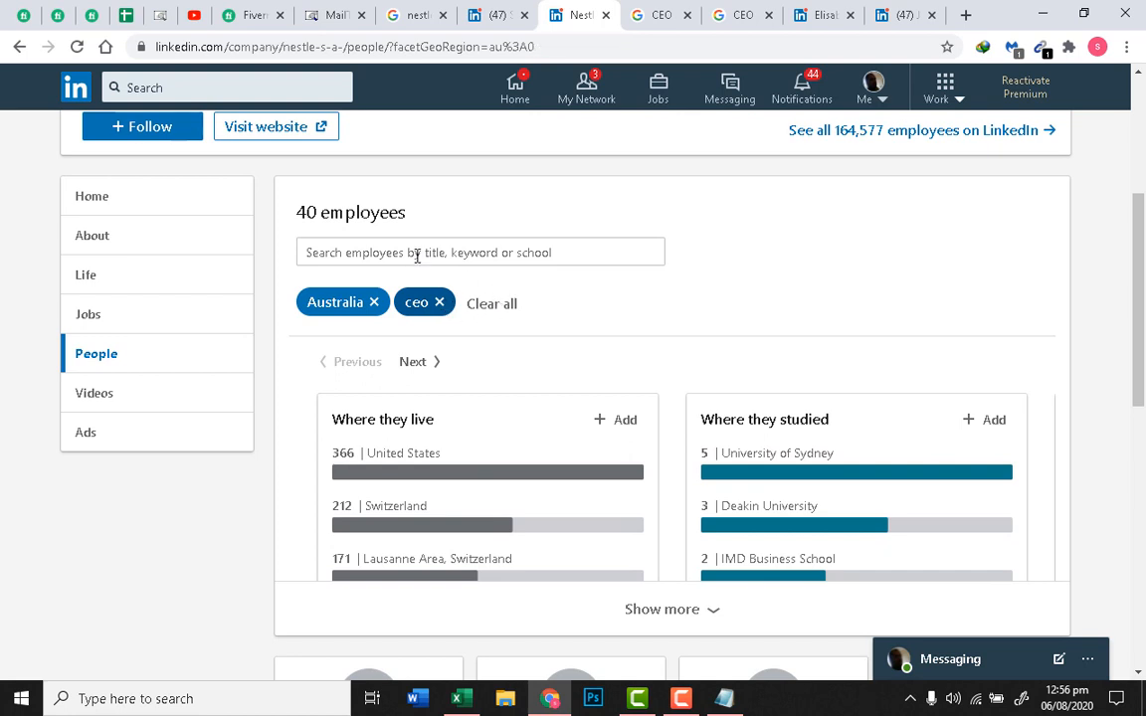
text(cfo)
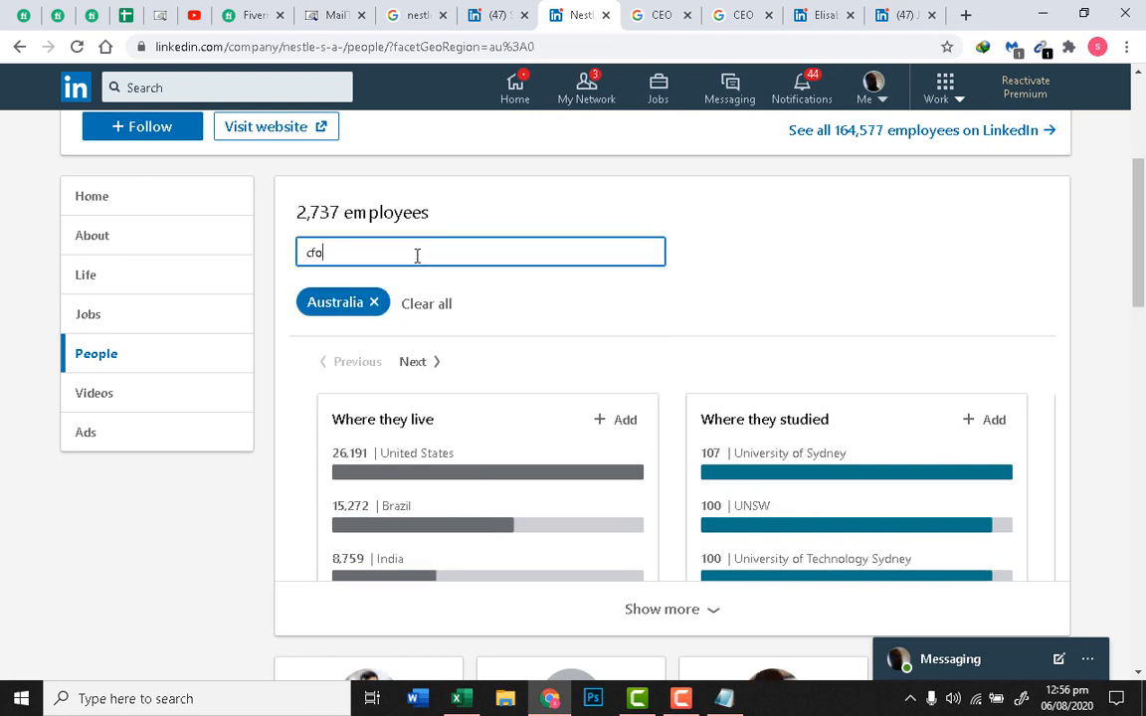
key(Return)
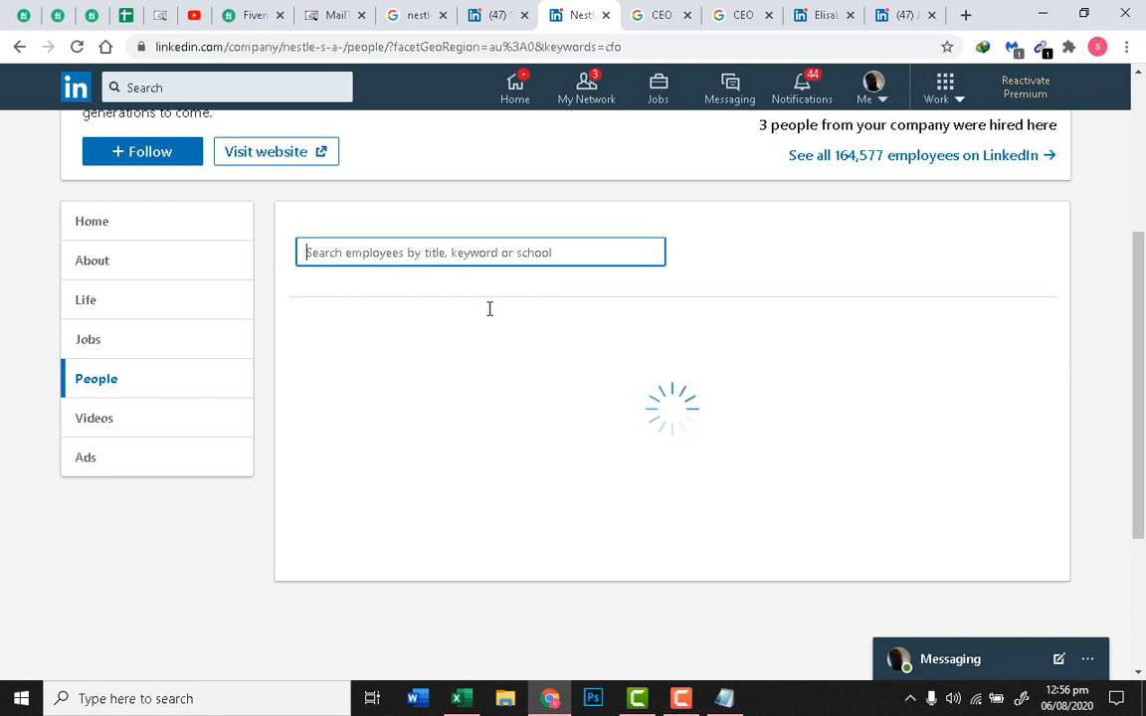
Step: Open the CFO Nestlé Oceania profile in a new tab and copy his name
scroll(506, 309, down, 6)
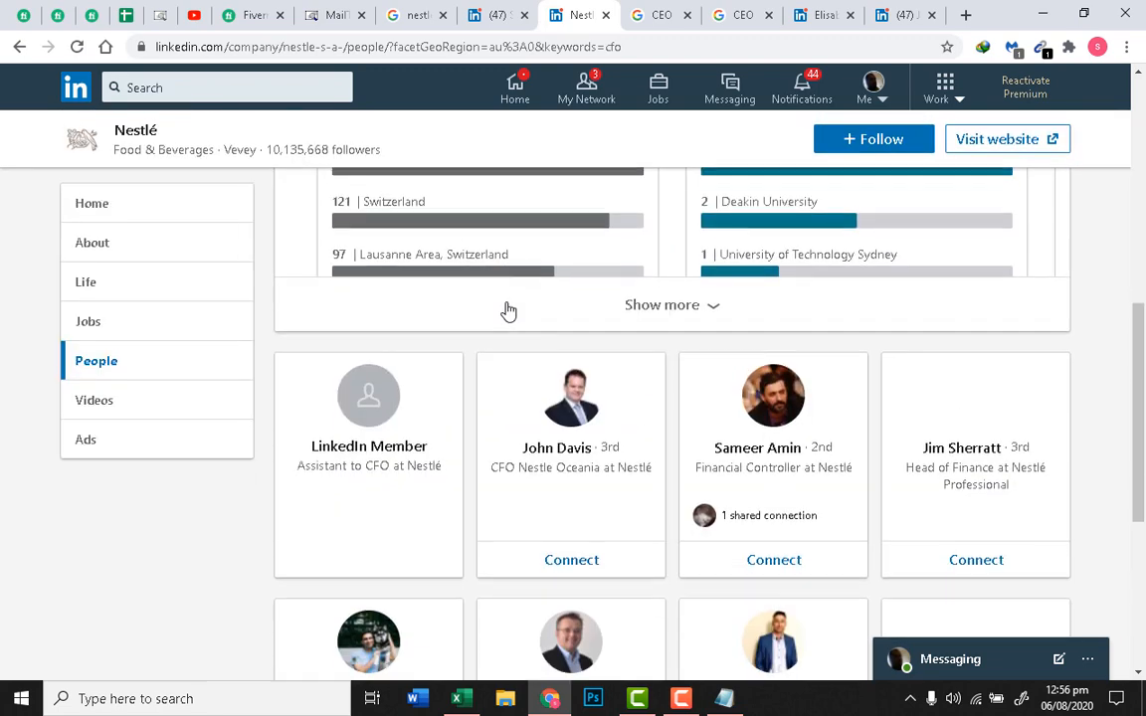
scroll(509, 317, up, 2)
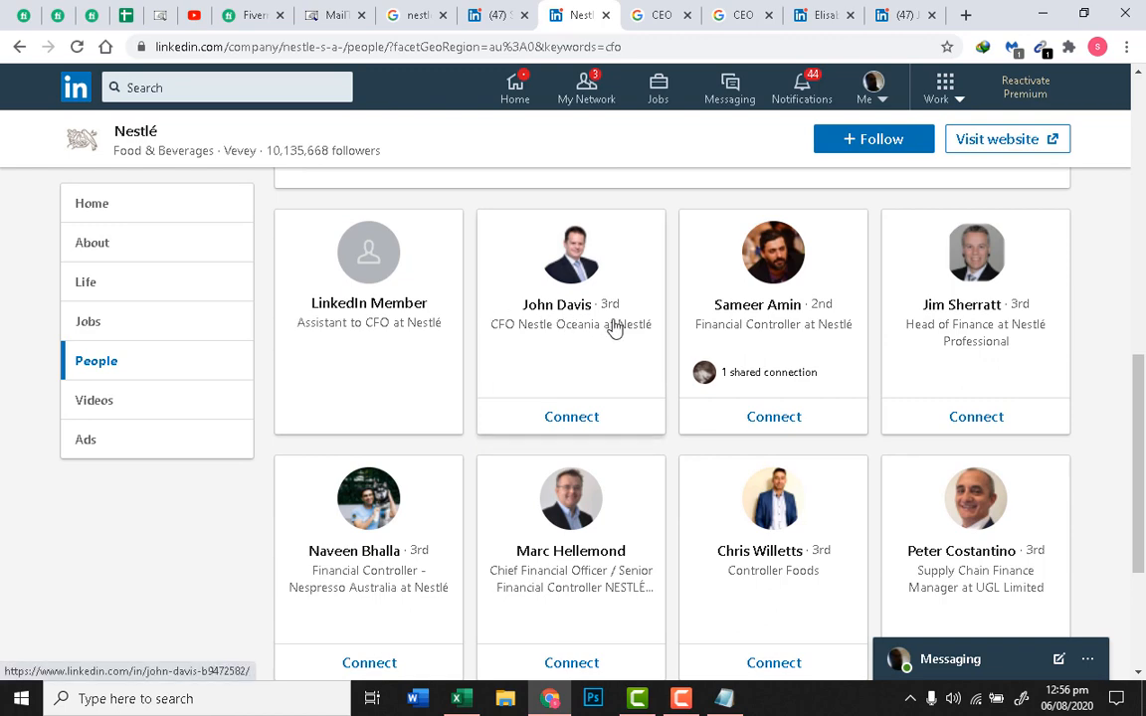
right_click(575, 311)
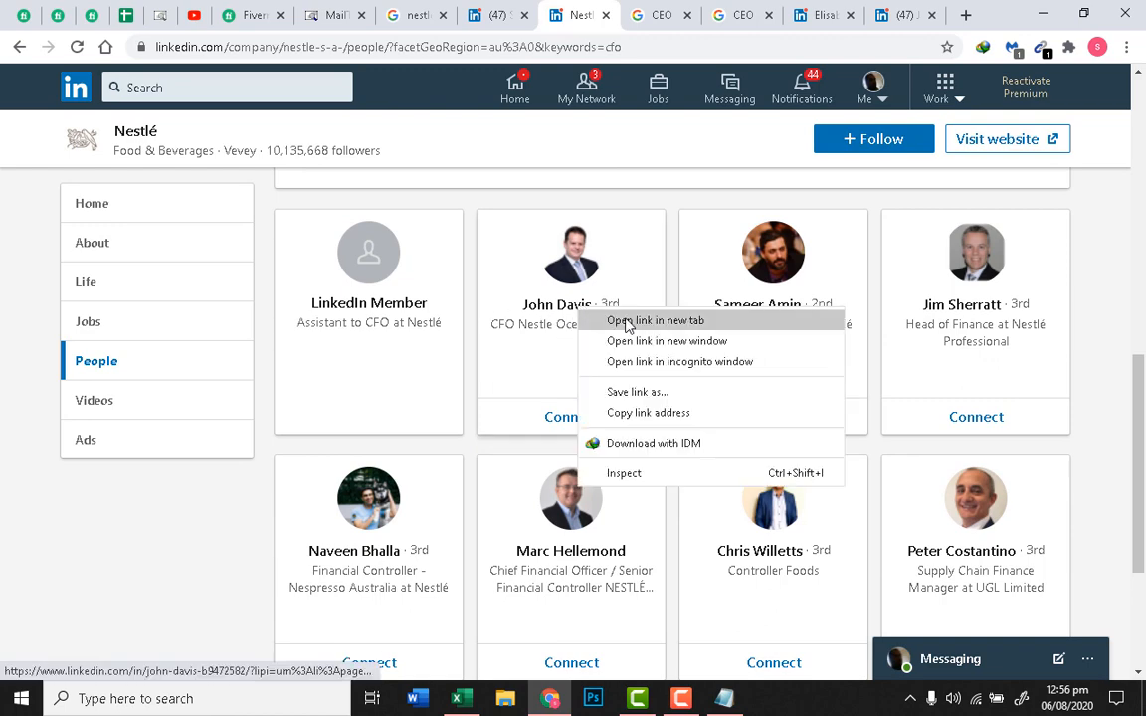
click(625, 322)
key(ctrl+Tab)
key(ctrl+Tab)
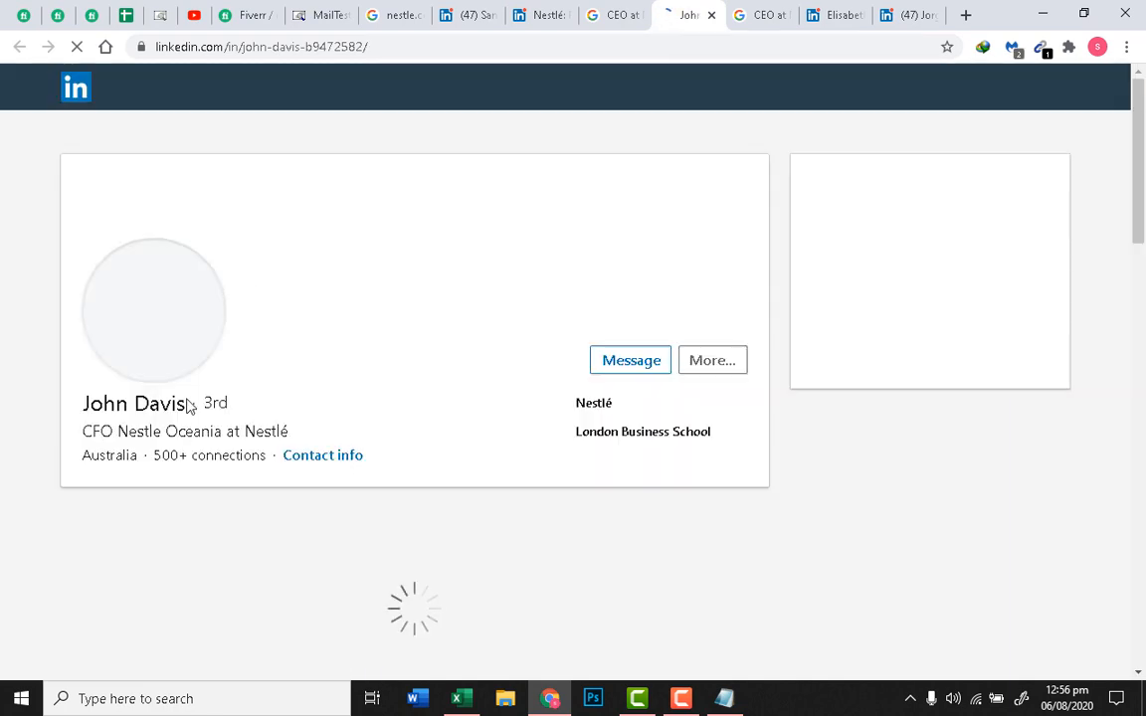
drag(192, 404, 87, 388)
key(ctrl+c)
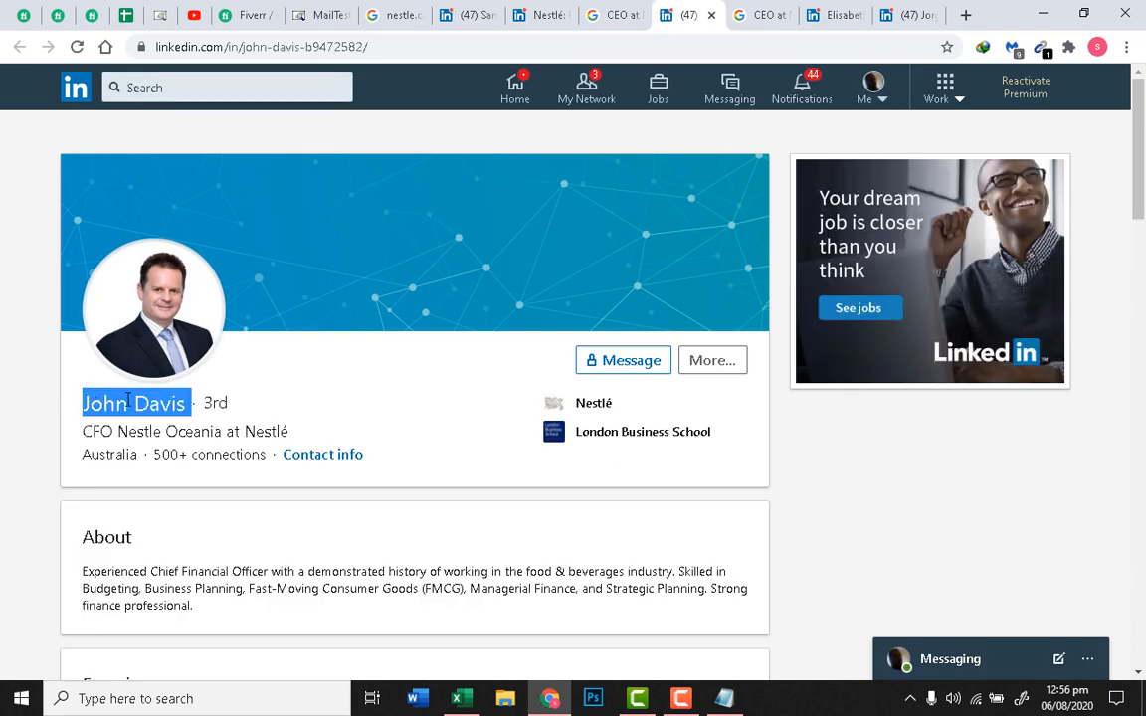
right_click(129, 399)
click(149, 409)
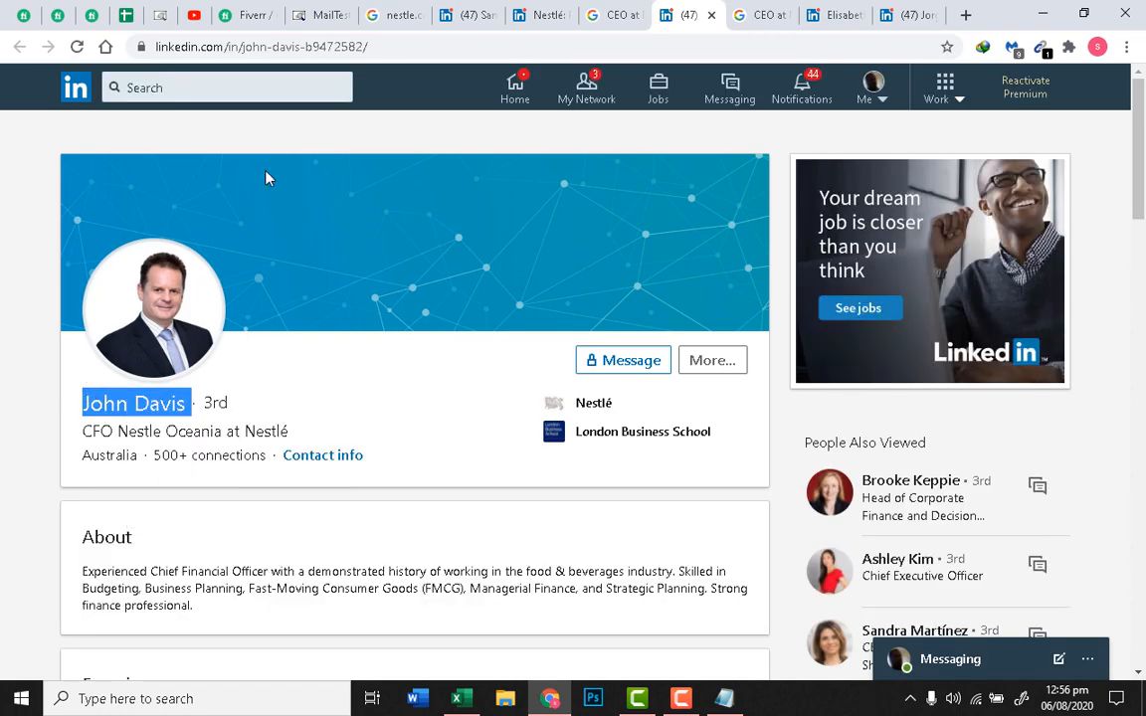
click(311, 11)
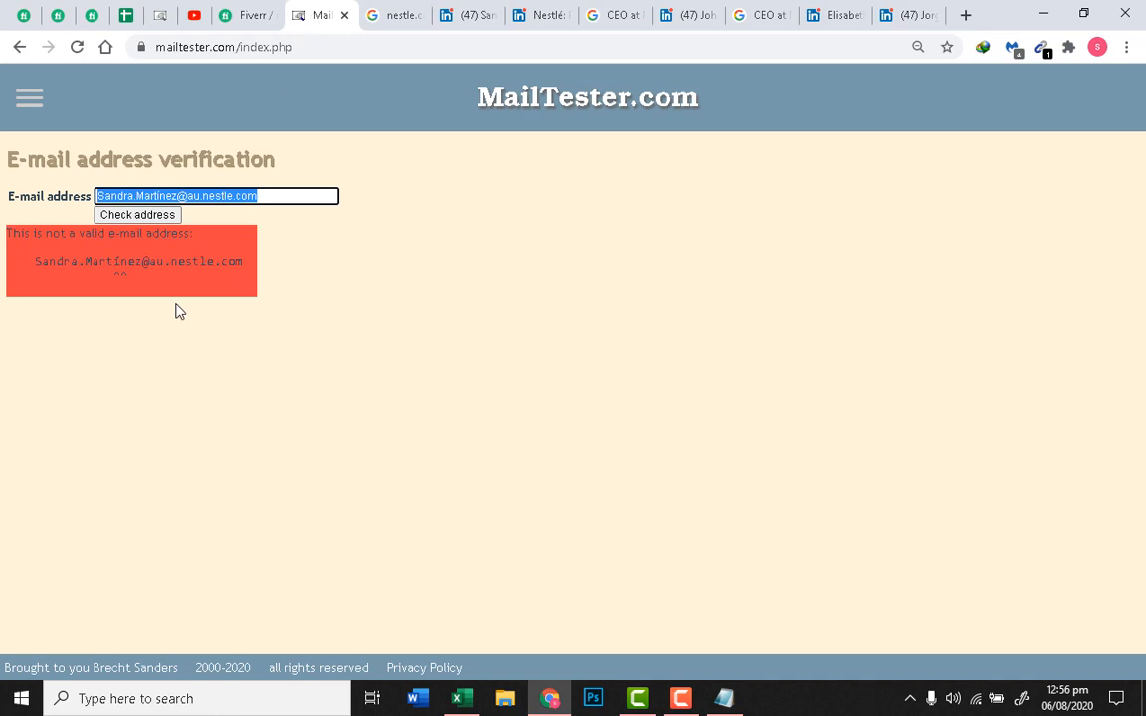
click(181, 195)
drag(180, 195, 95, 196)
key(ctrl+v)
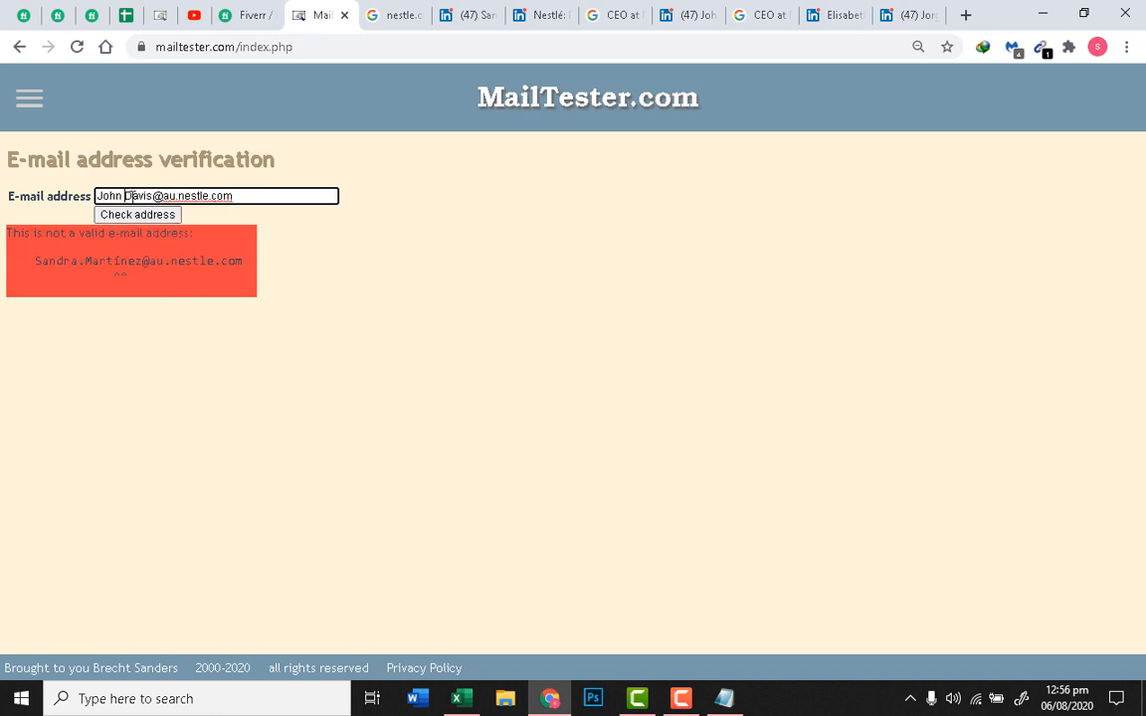
click(126, 196)
key(BackSpace)
text(.)
click(139, 215)
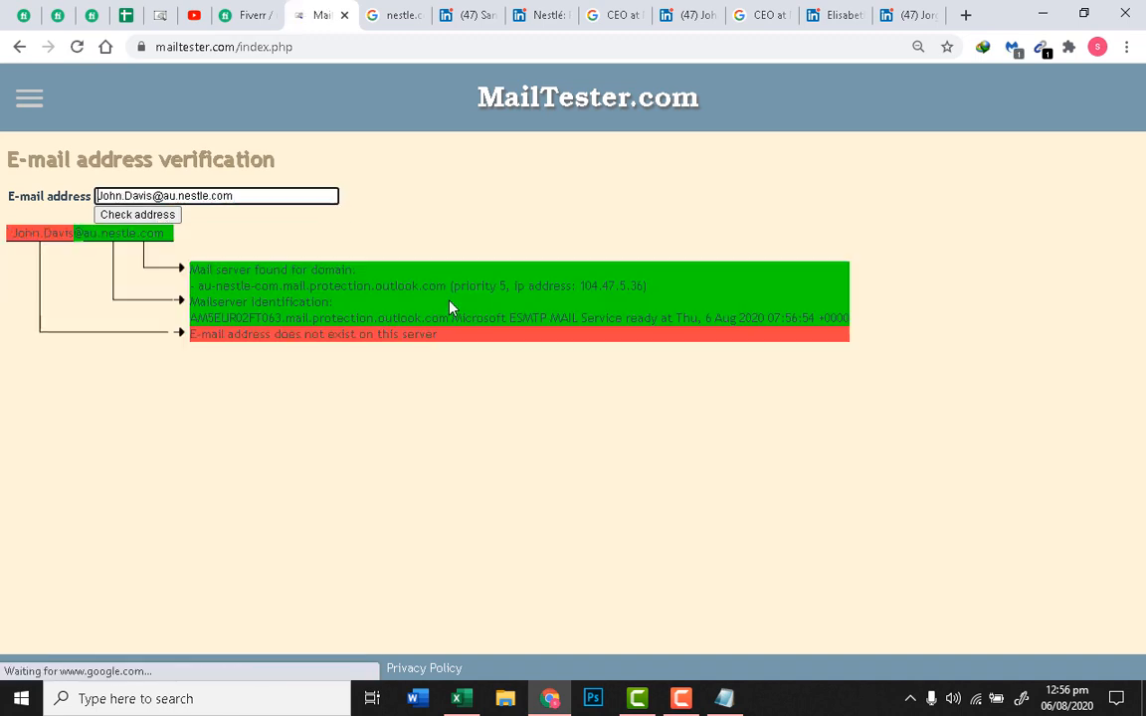
click(155, 196)
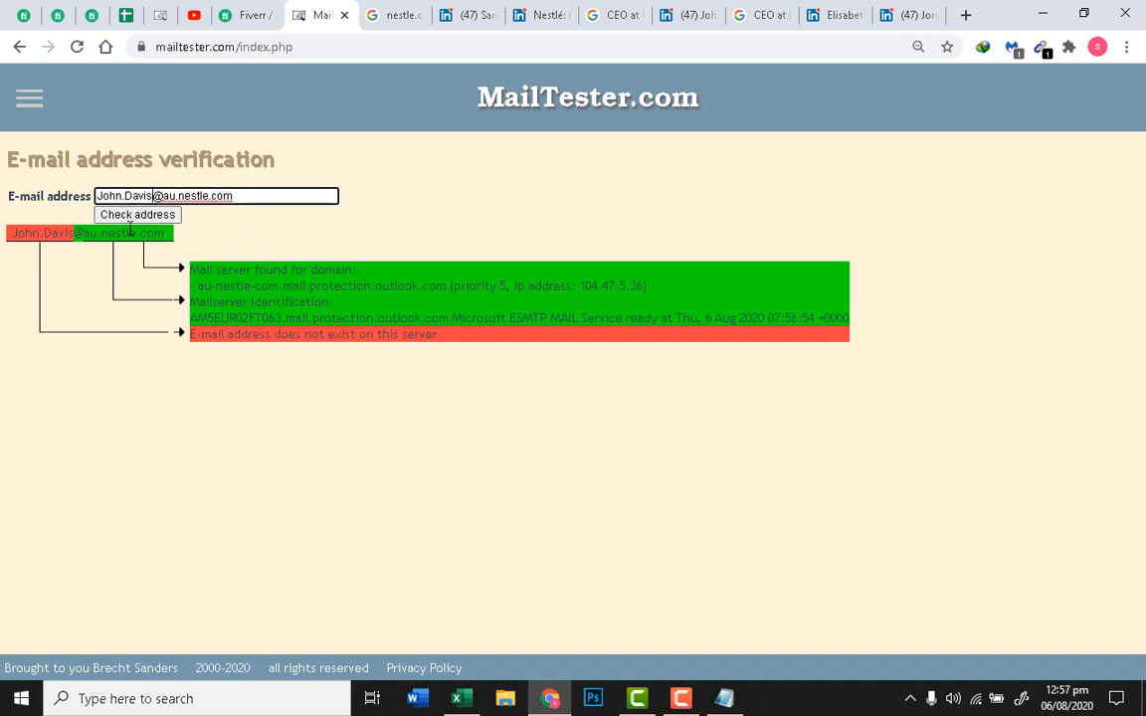
Step: Look over the Fiverr requirements, then return to the LinkedIn Nestlé tabs
click(249, 15)
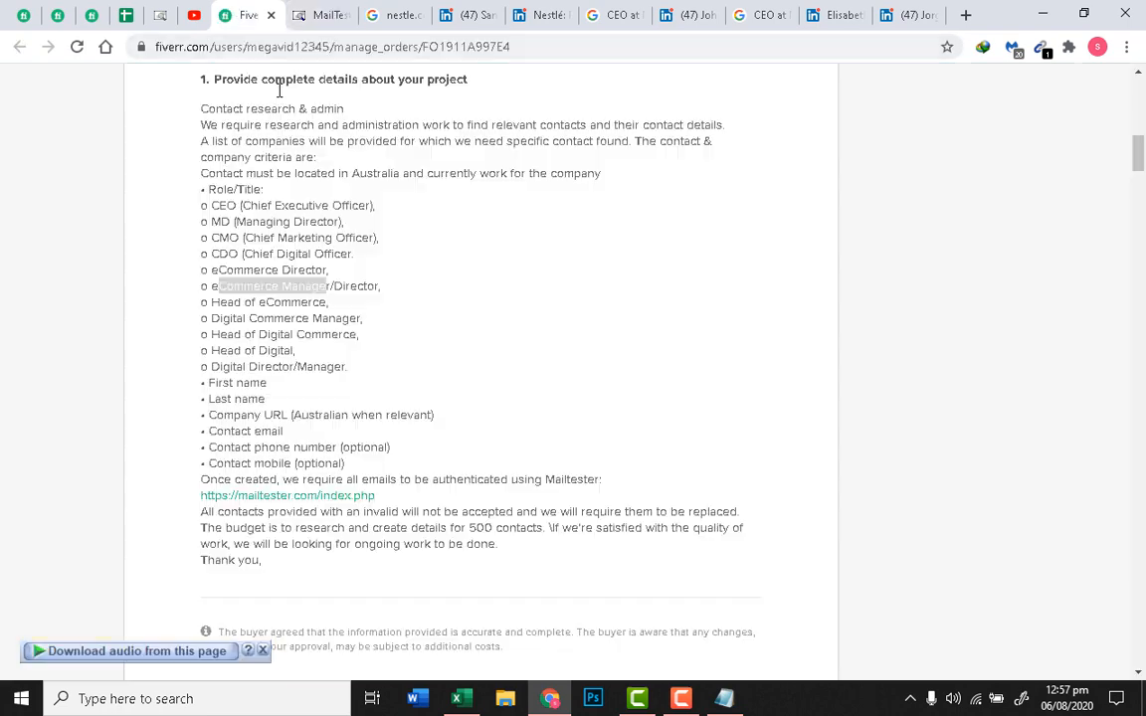
click(296, 12)
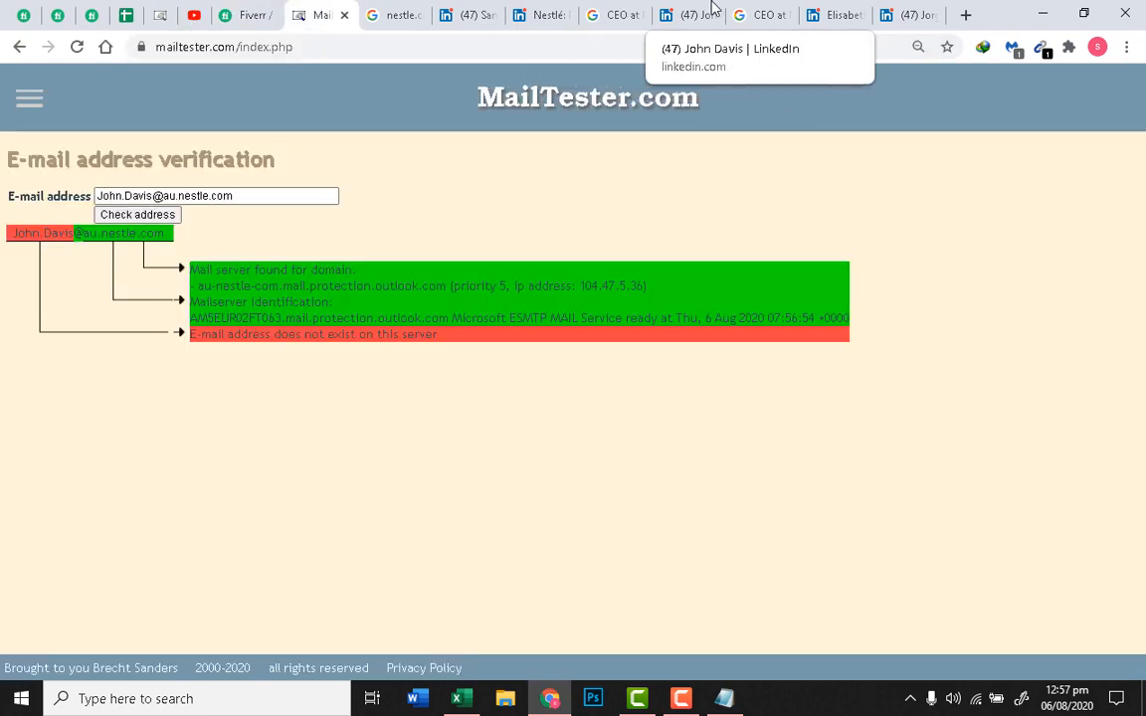
click(836, 15)
click(537, 15)
click(484, 6)
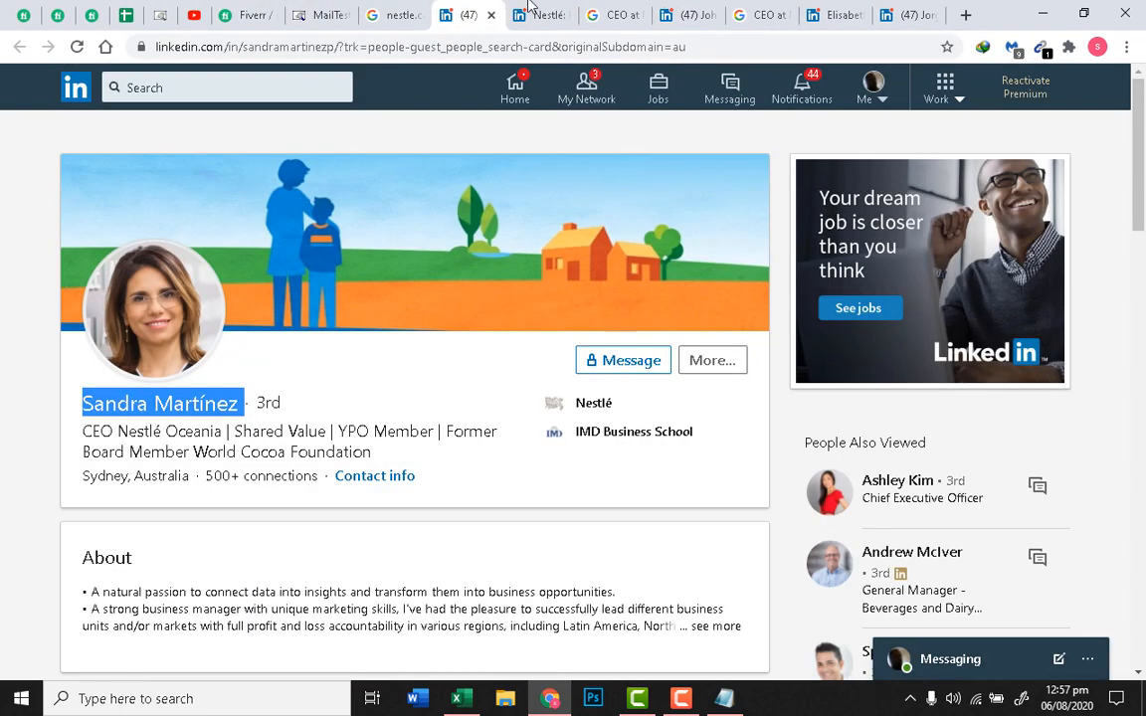
Step: Open the Chief Financial Officer / Senior Financial Controller profile in a new tab and copy his name
click(533, 8)
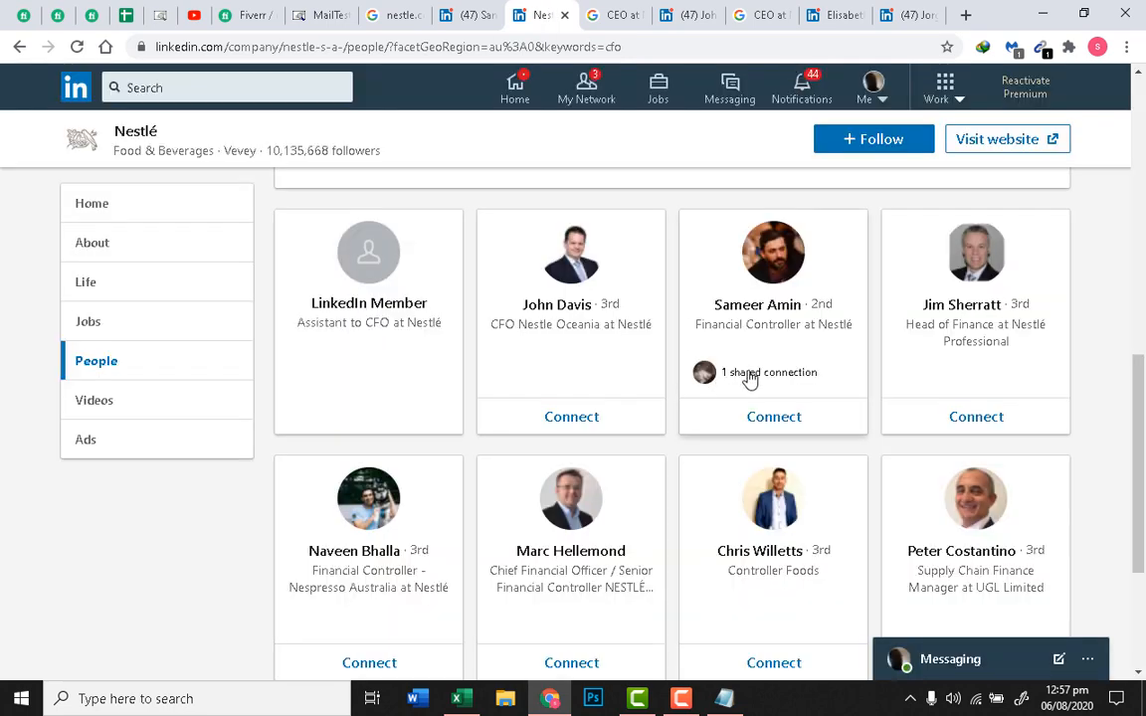
scroll(852, 388, down, 2)
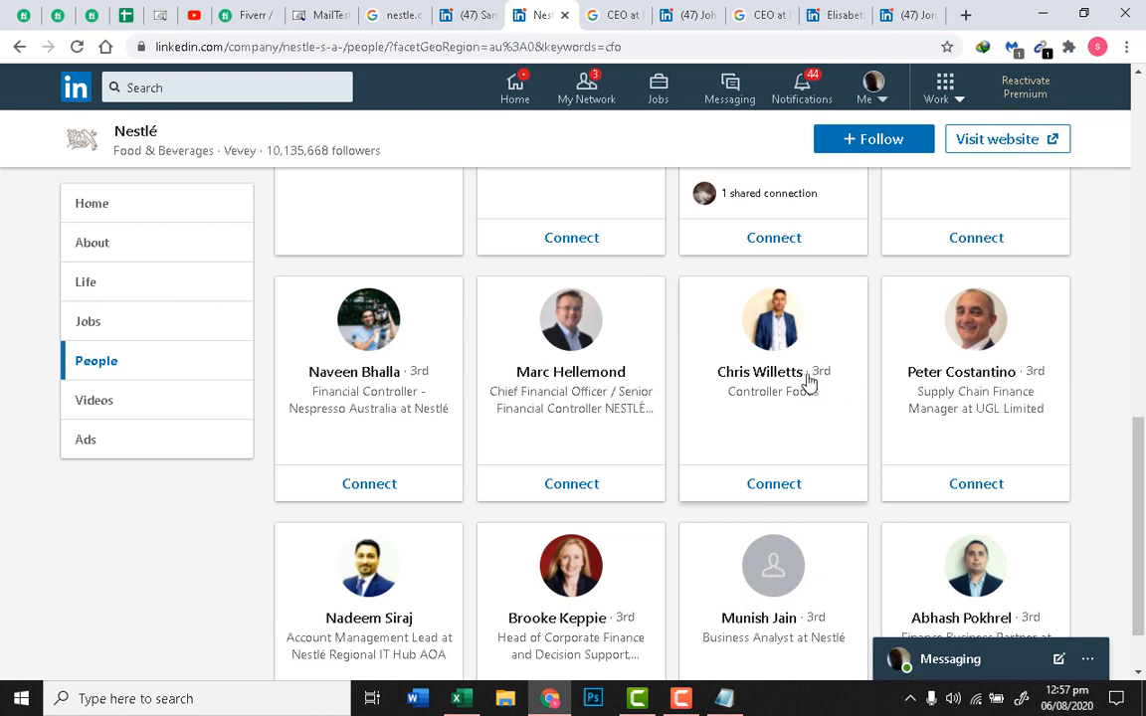
right_click(591, 372)
click(661, 382)
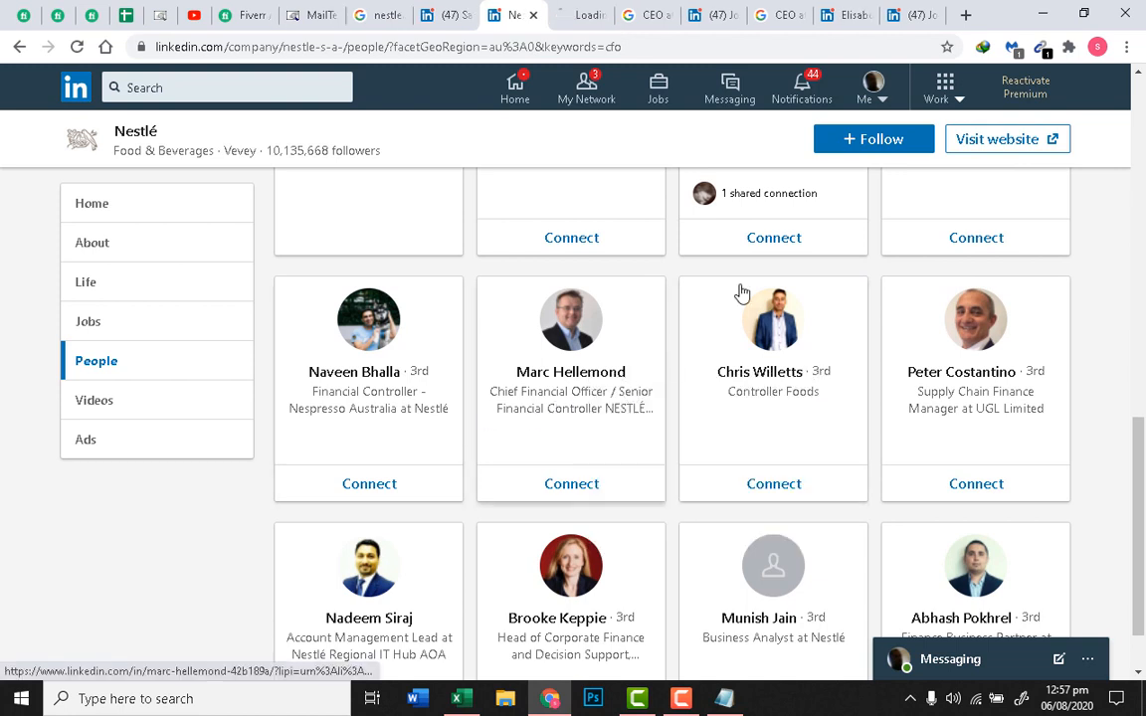
click(577, 15)
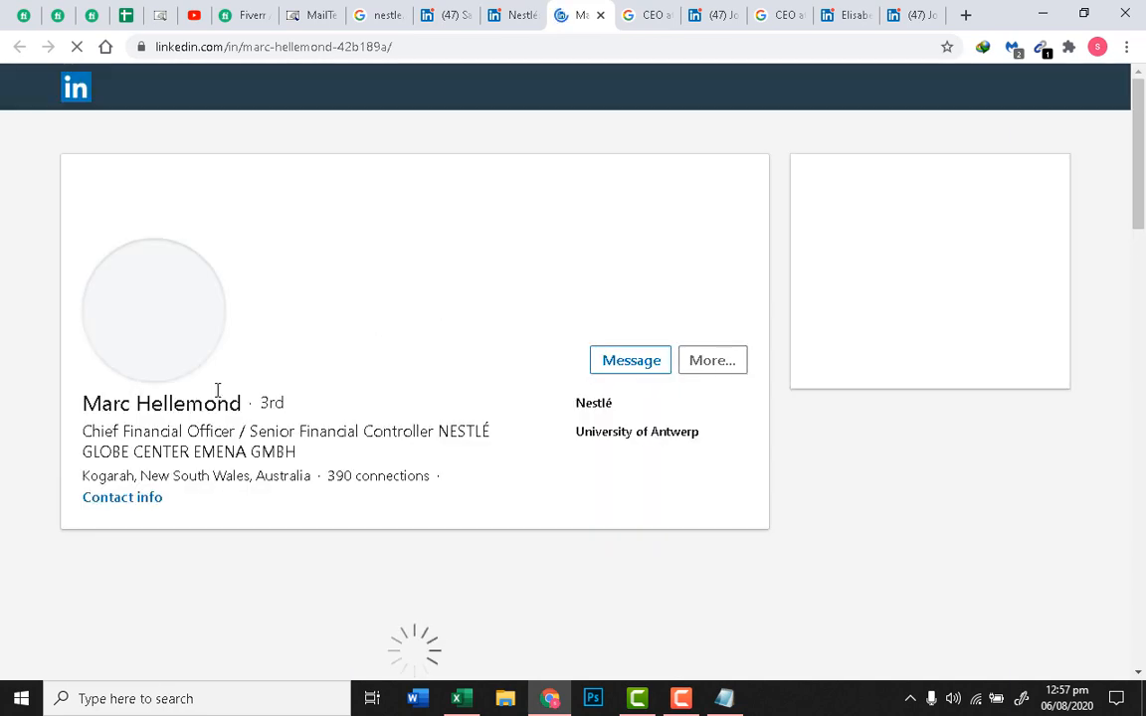
drag(249, 404, 89, 405)
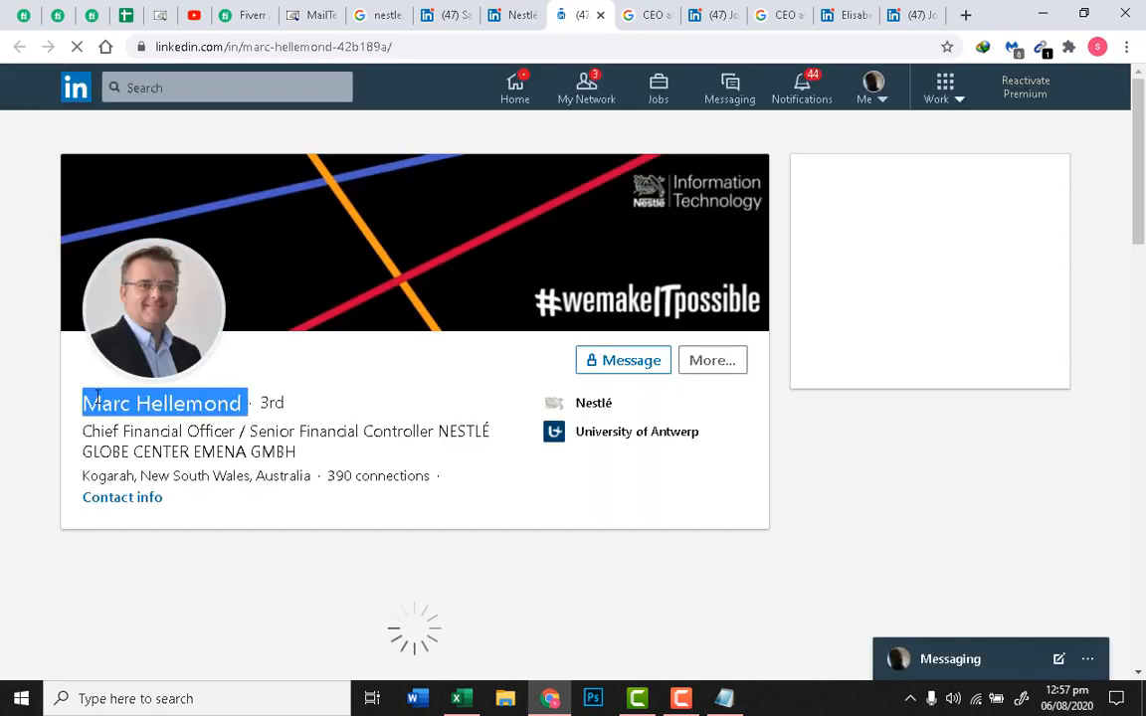
right_click(104, 398)
click(127, 409)
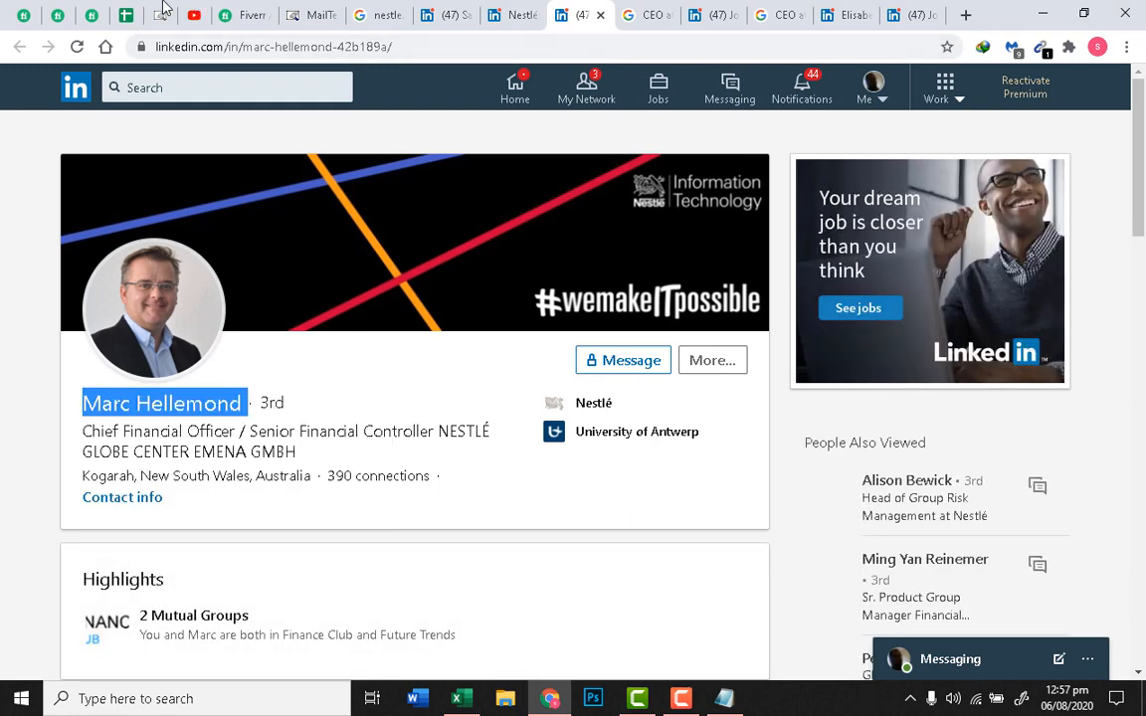
click(314, 15)
click(145, 194)
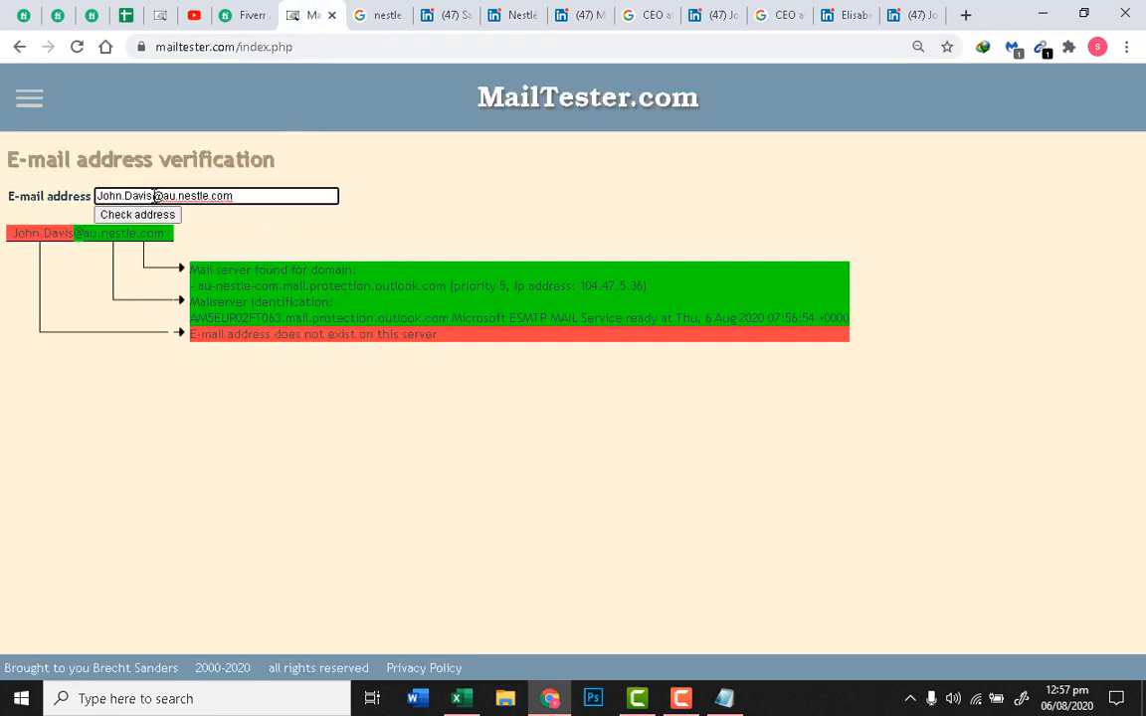
double_click(154, 196)
key(ctrl+v)
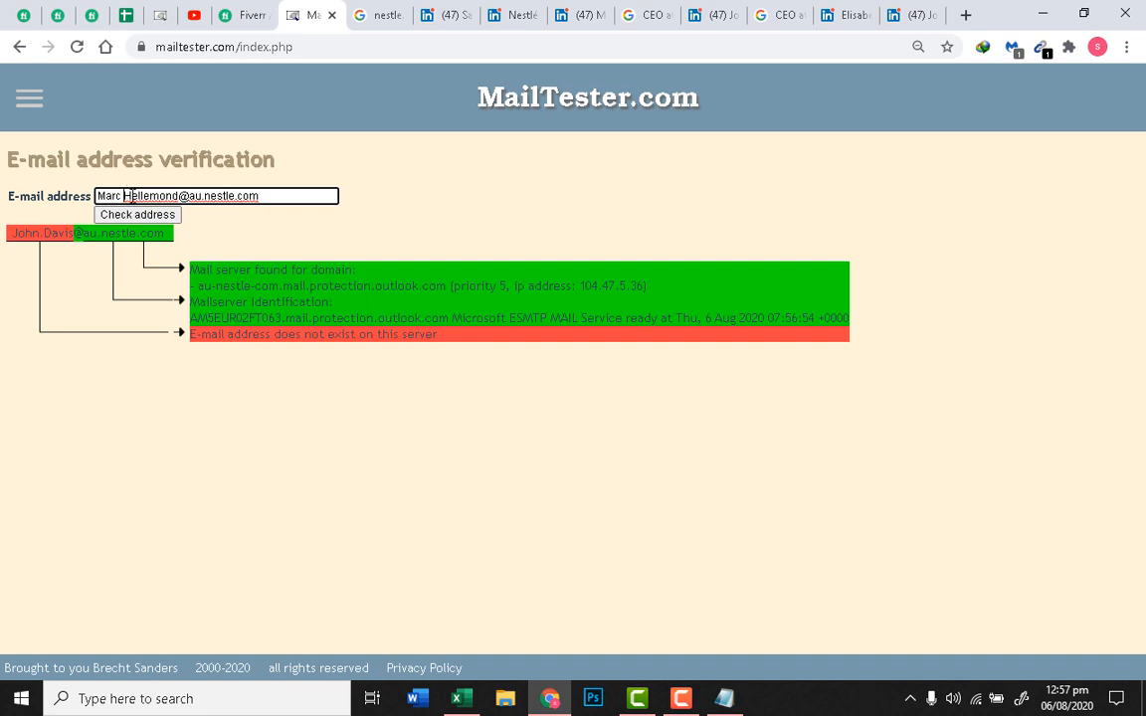
click(127, 195)
key(BackSpace)
text(.)
click(152, 218)
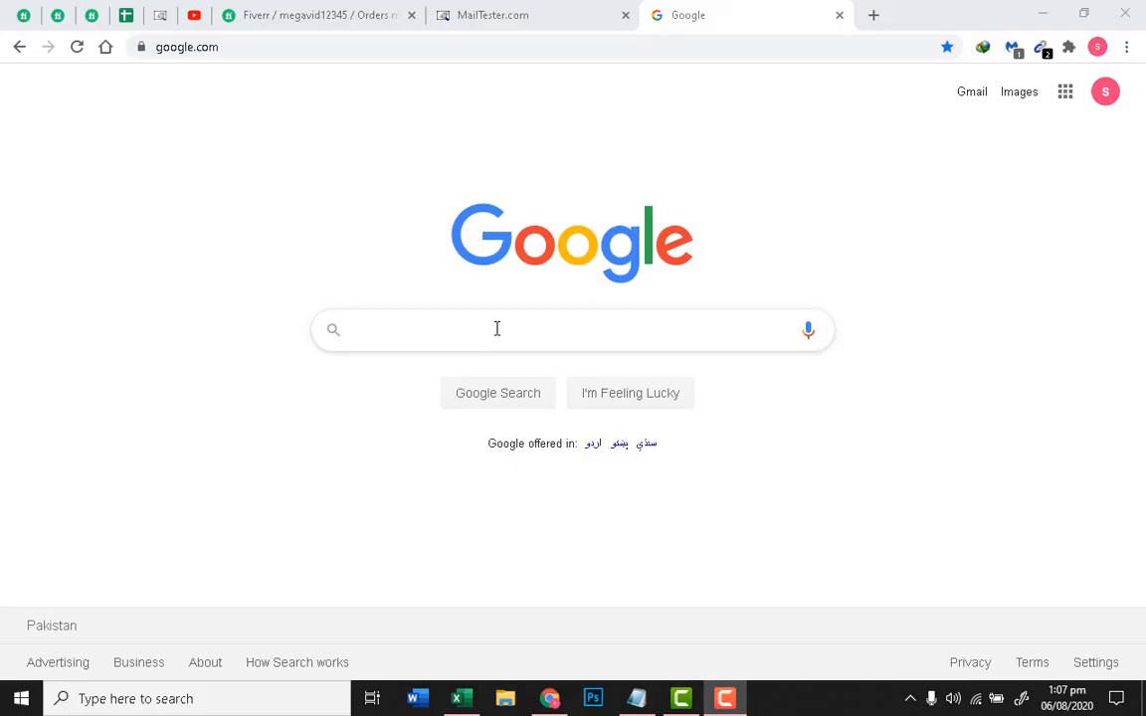
Step: Start a new query in the Google homepage search box
click(514, 325)
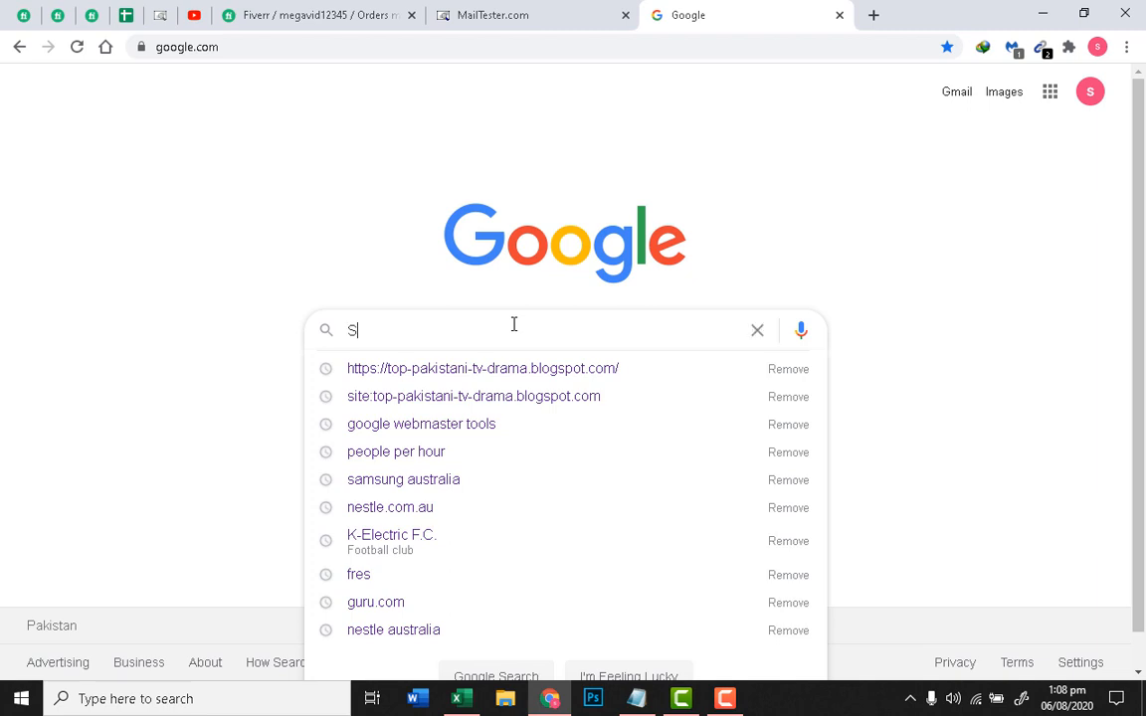
Step: Search 'Samsung Australia', open samsung.com/au in a new tab, then switch to the Excel sheet
text(amsung A)
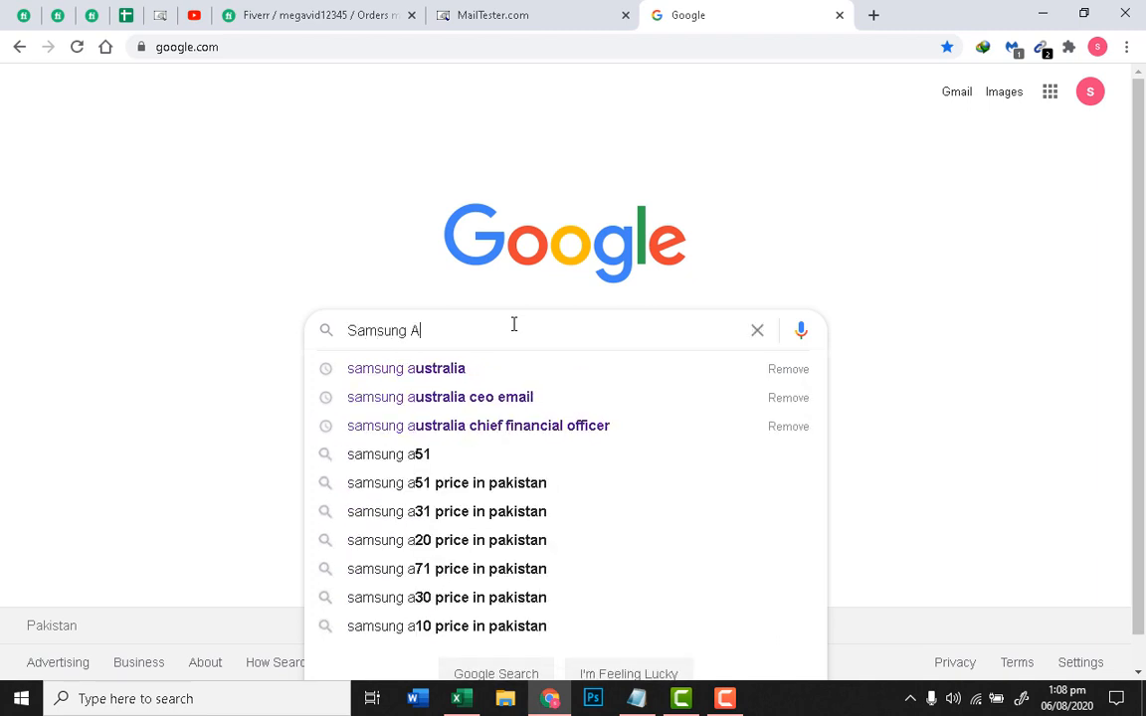
text(ustralia)
key(Return)
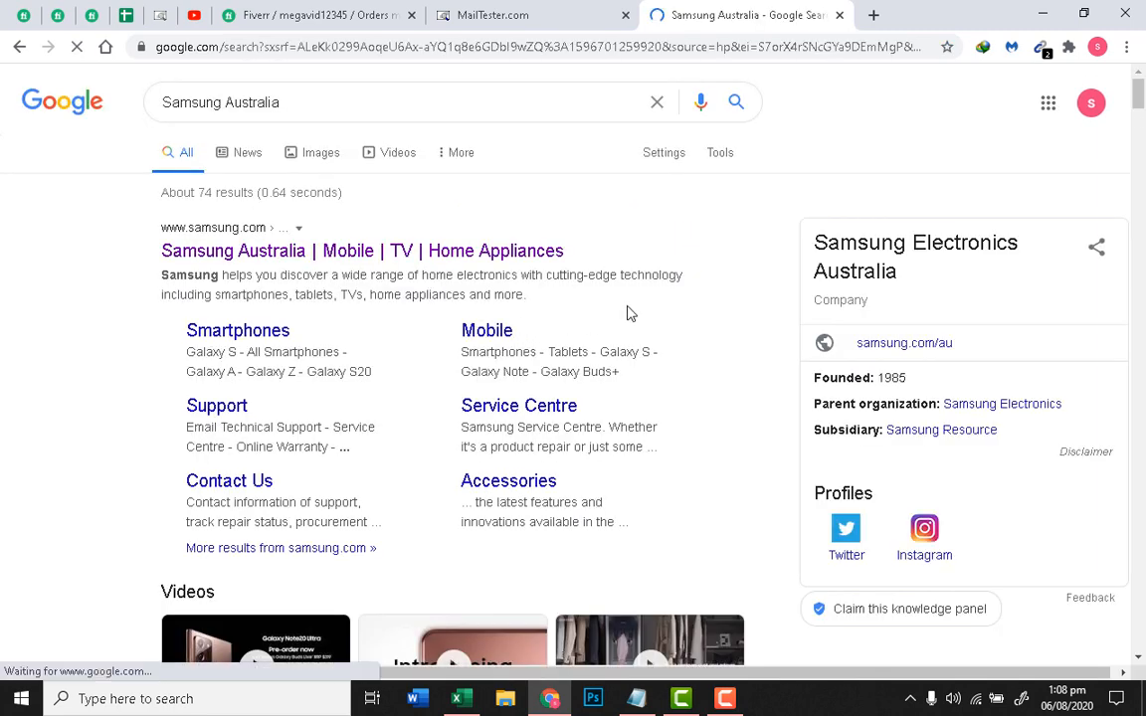
double_click(605, 255)
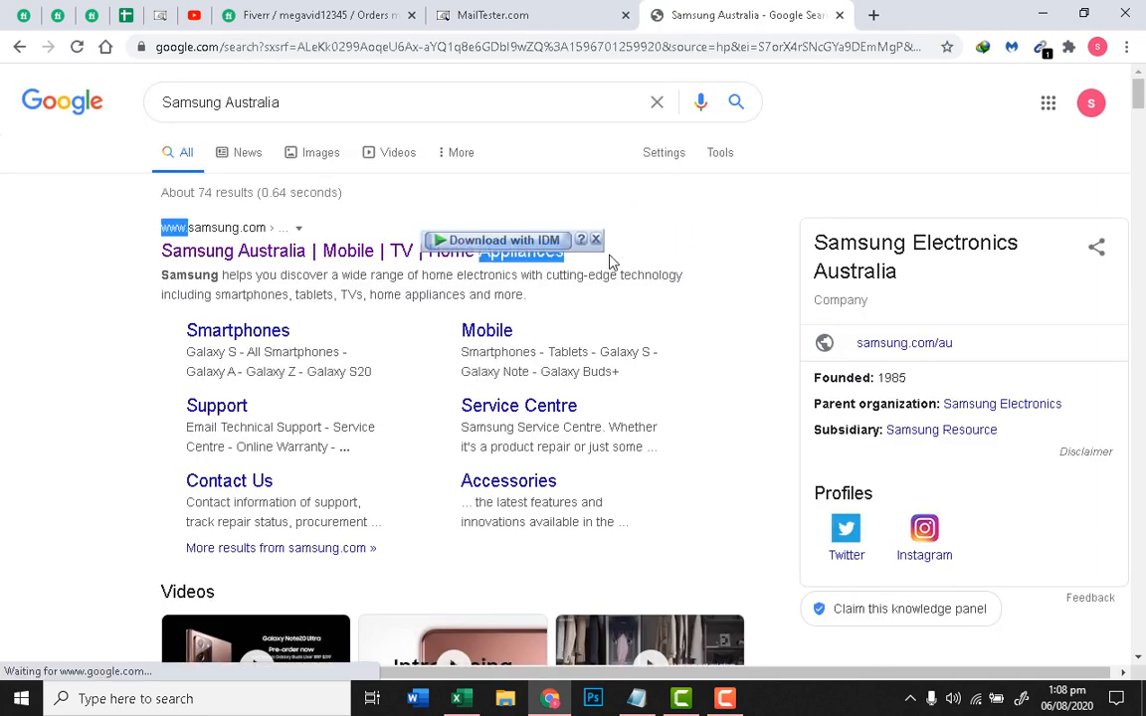
click(612, 262)
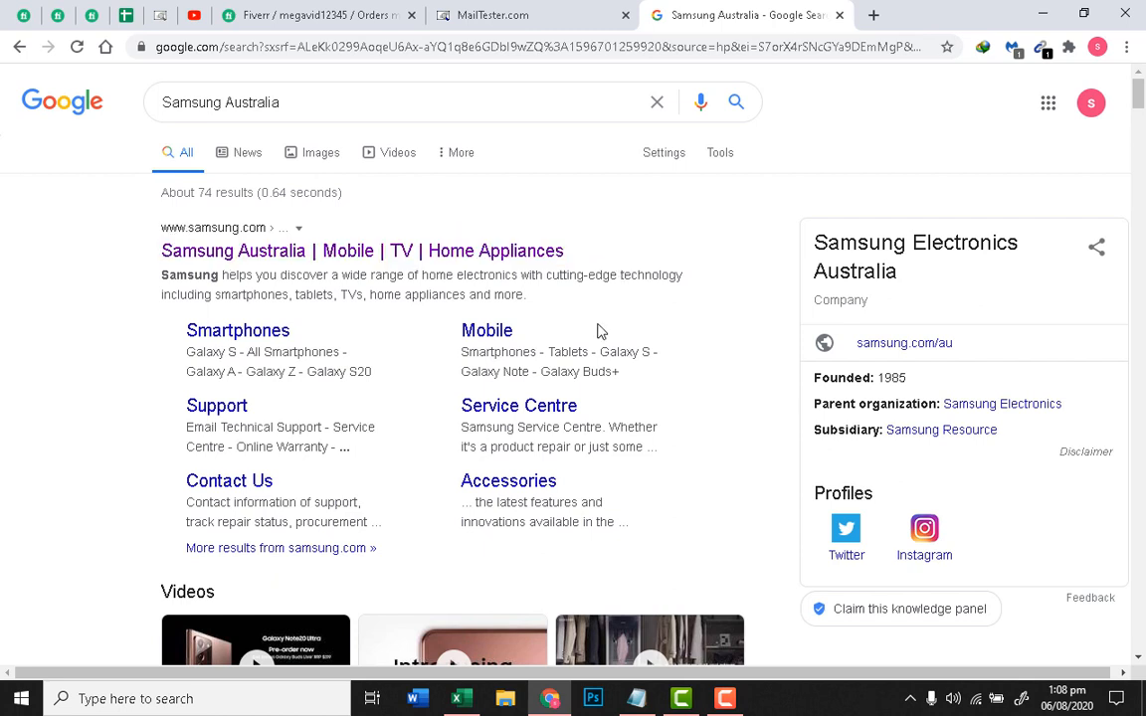
right_click(557, 261)
click(614, 269)
click(781, 12)
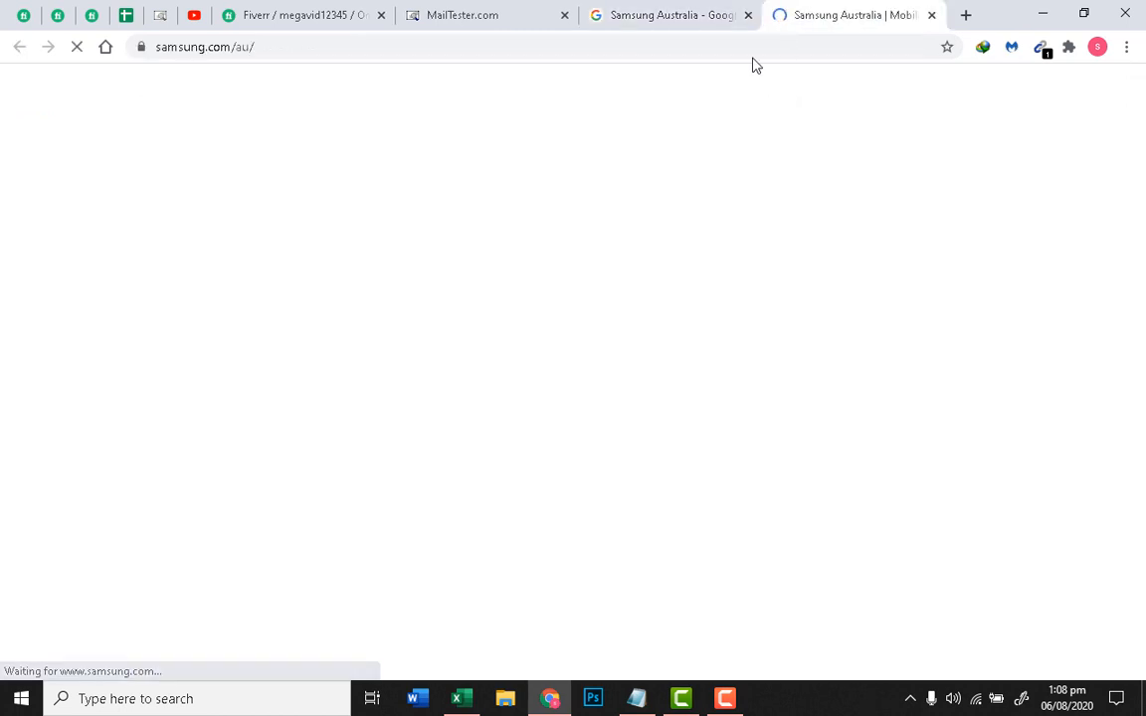
click(752, 48)
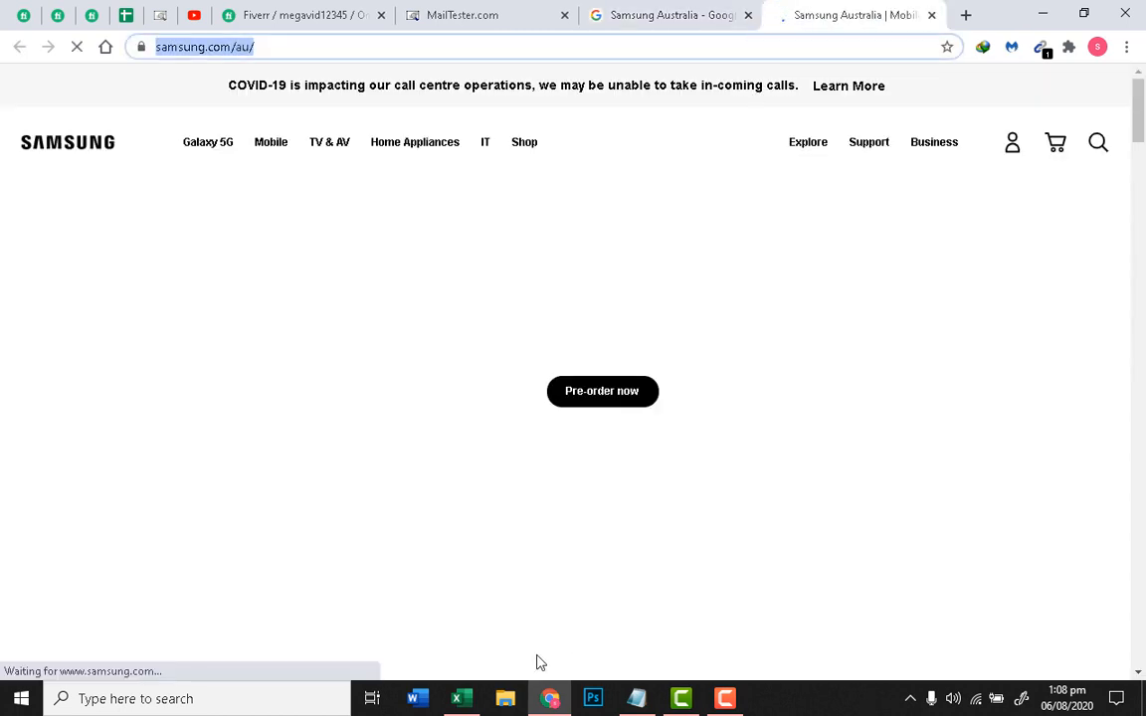
click(461, 699)
click(238, 339)
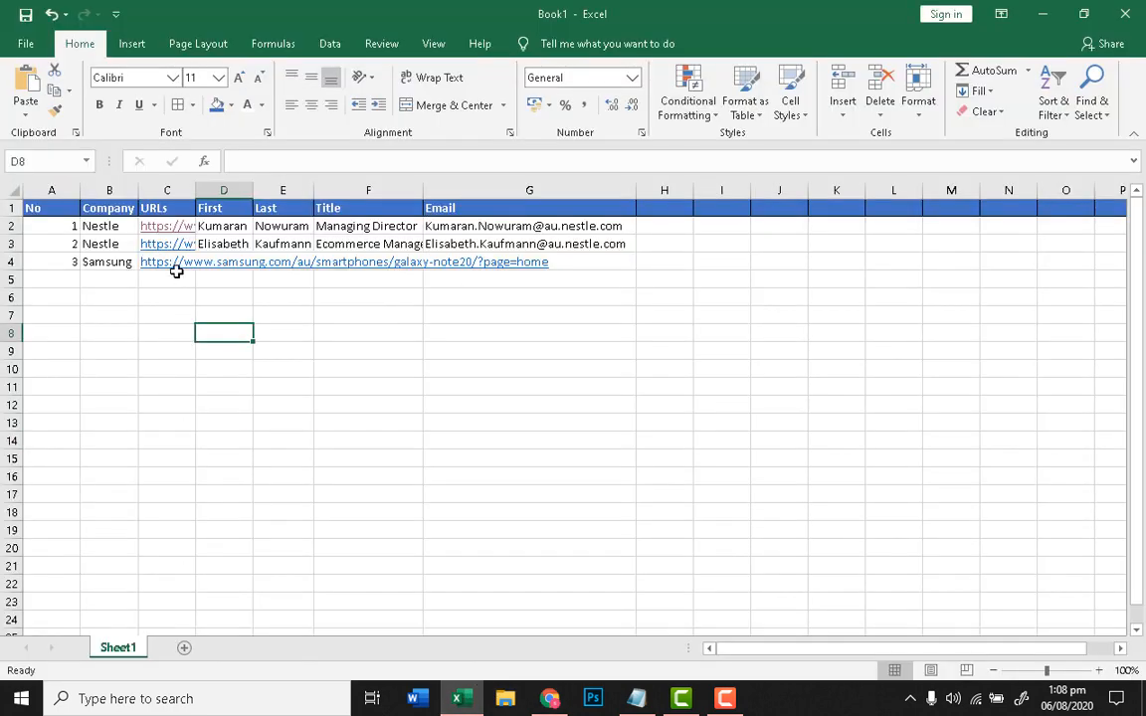
Step: Check the Samsung entry in B4, then go back to the Samsung Australia site in Chrome
click(107, 267)
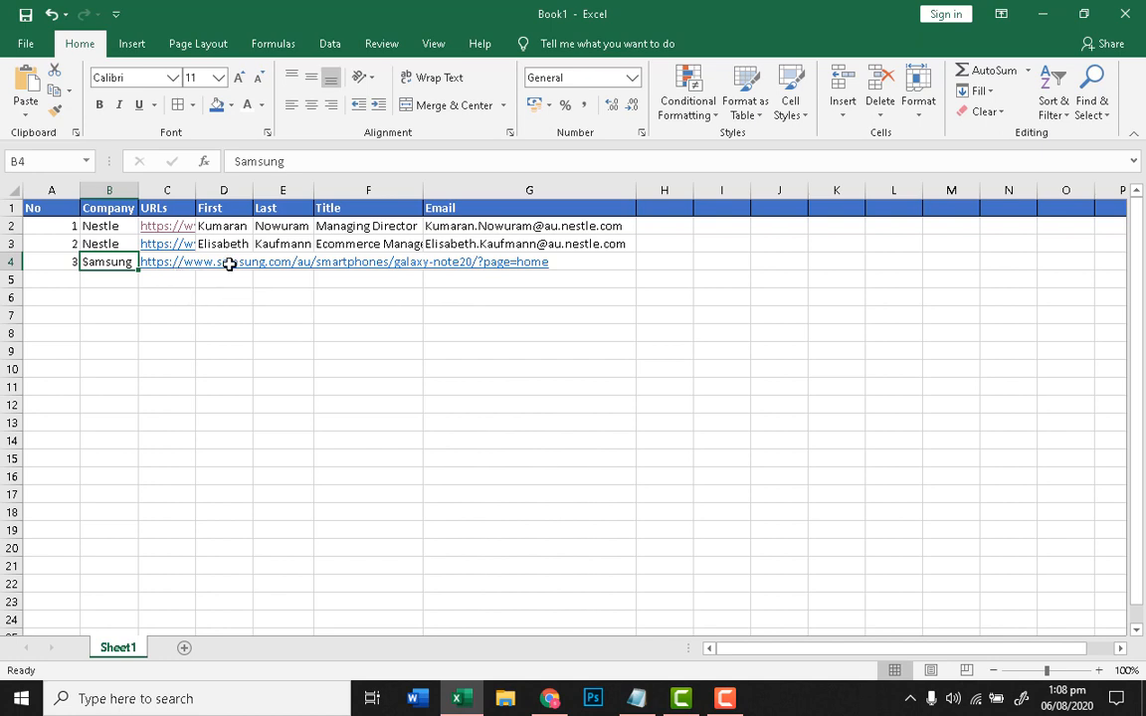
click(550, 699)
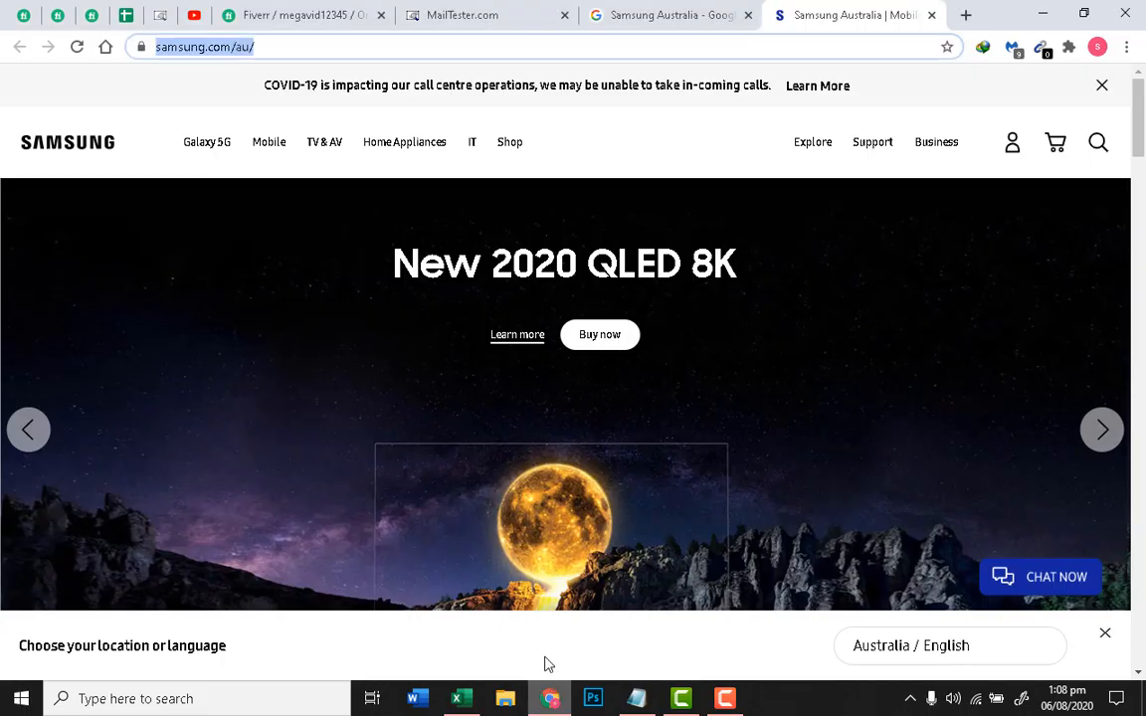
Step: Open Samsung Australia's LinkedIn result from the Google results in a new tab and switch to it
click(648, 10)
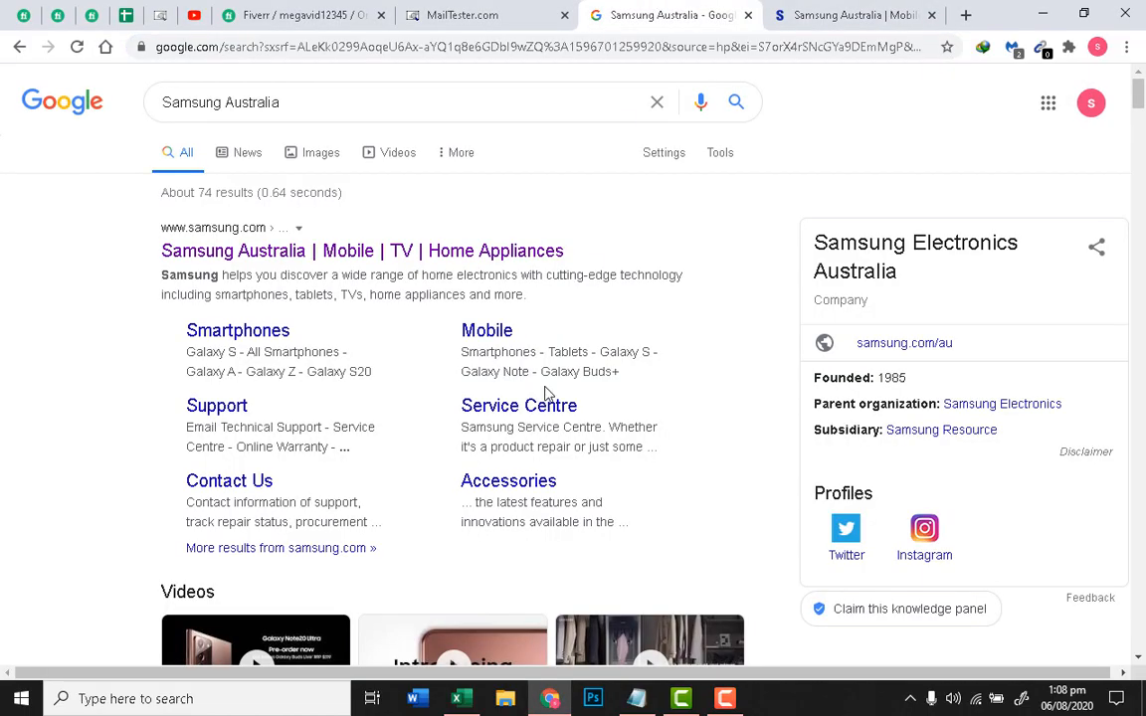
scroll(548, 393, down, 10)
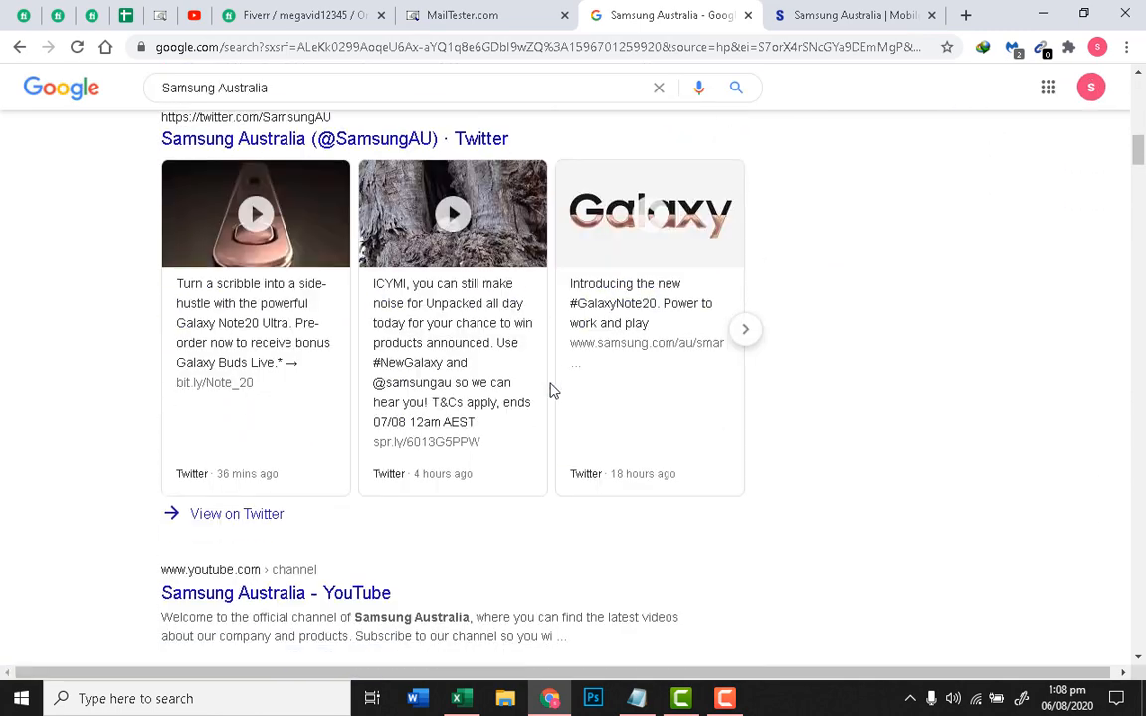
scroll(553, 391, down, 5)
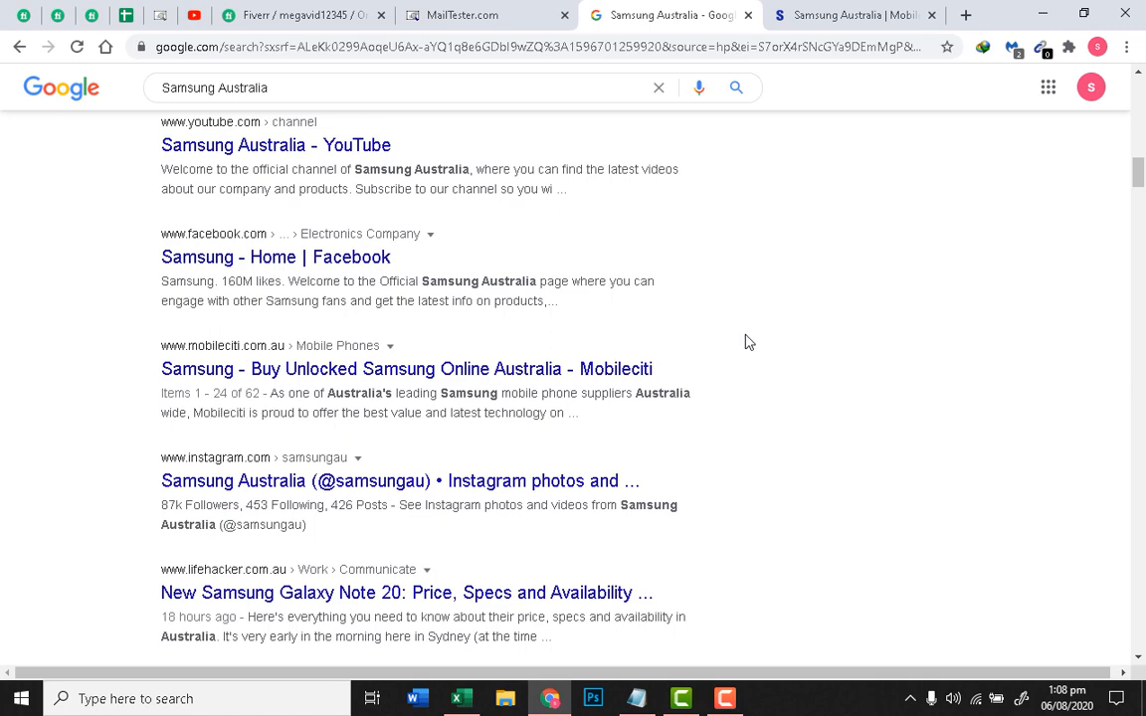
scroll(746, 344, down, 4)
right_click(350, 348)
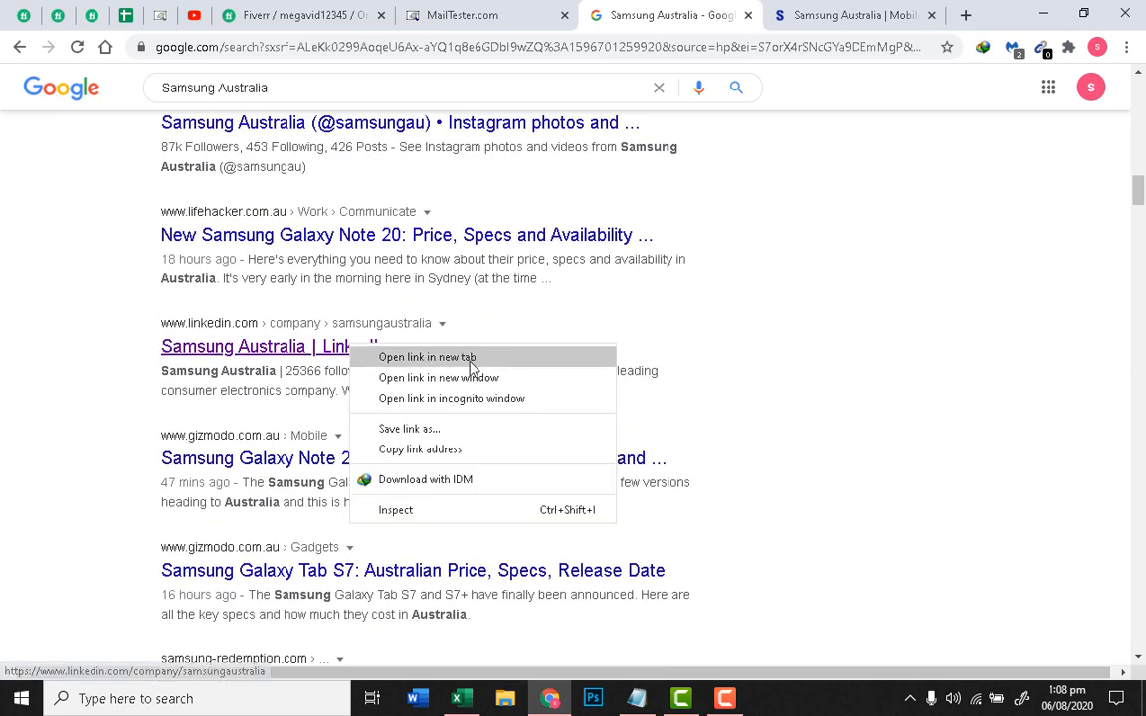
click(503, 363)
click(837, 14)
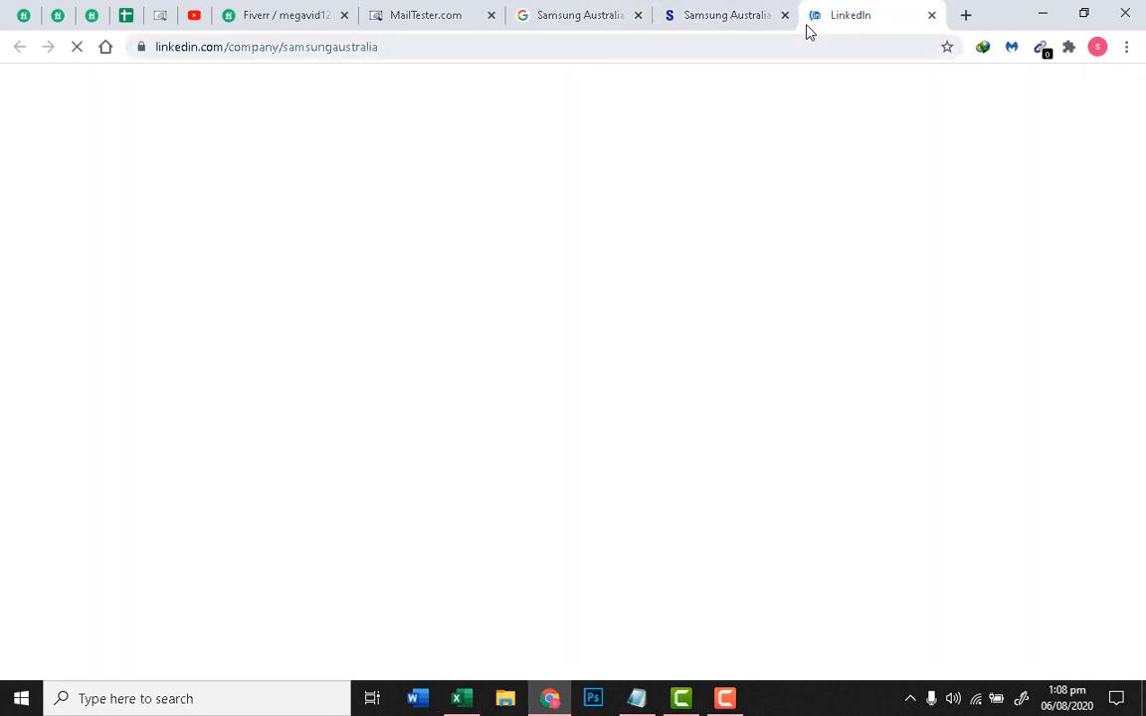
Step: Close the Samsung website tab and browse Samsung Australia's LinkedIn People page
click(784, 16)
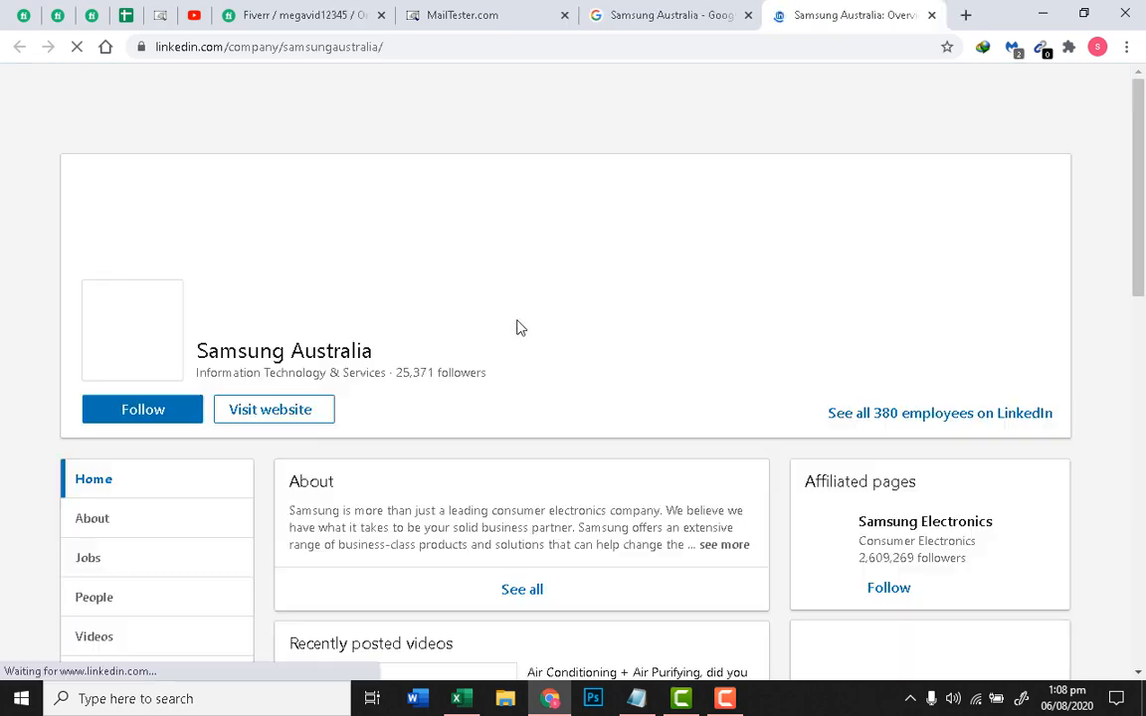
scroll(456, 382, down, 4)
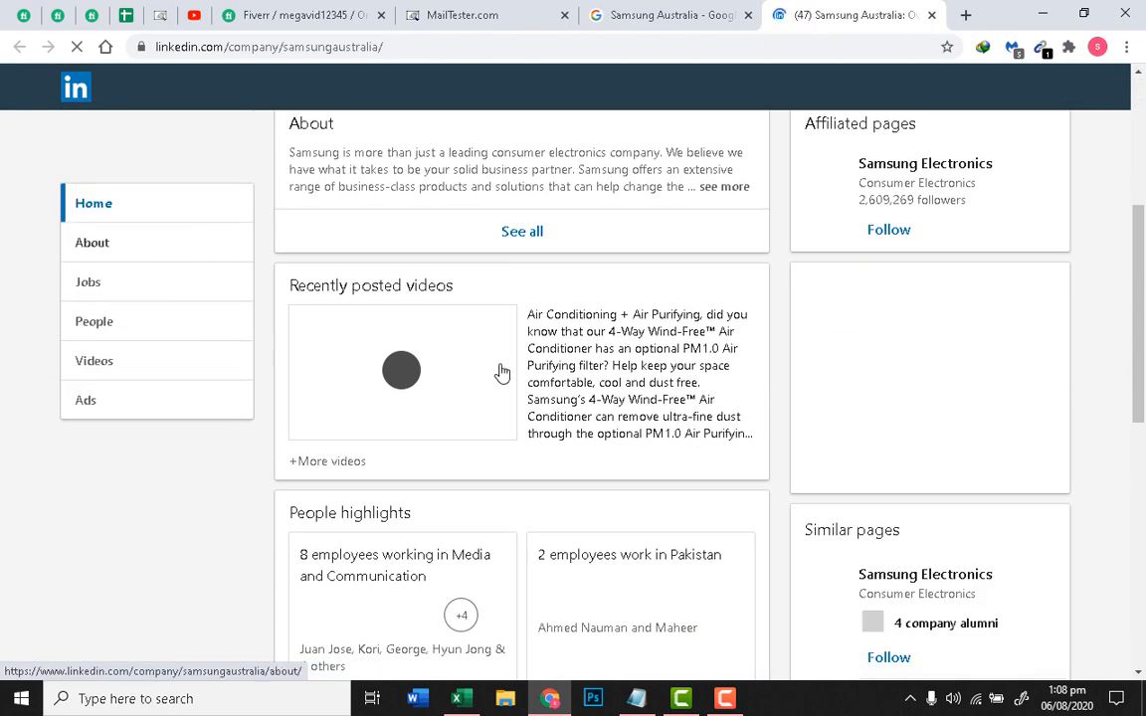
scroll(499, 371, up, 1)
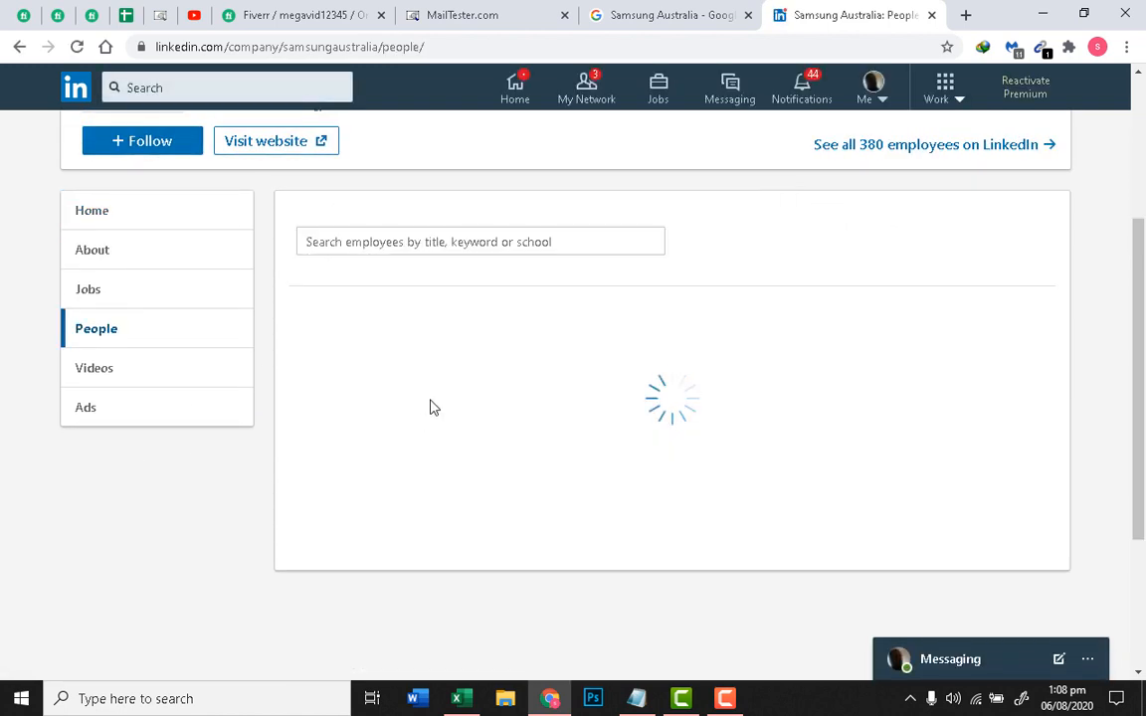
scroll(430, 404, down, 3)
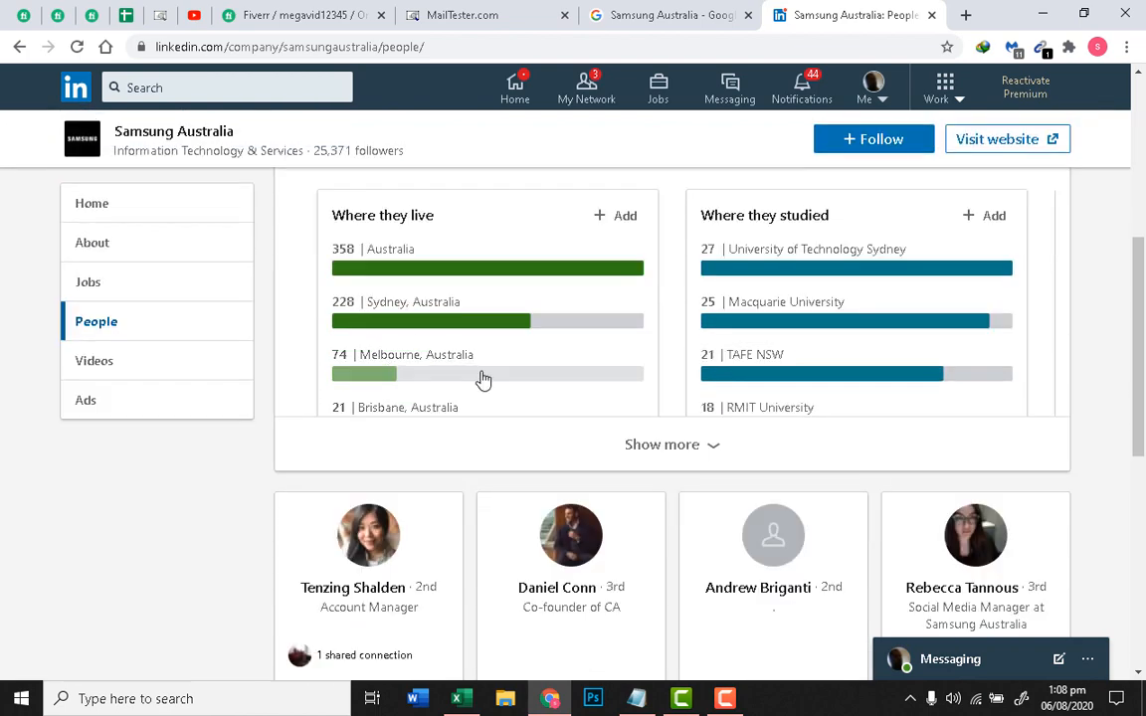
scroll(480, 378, up, 1)
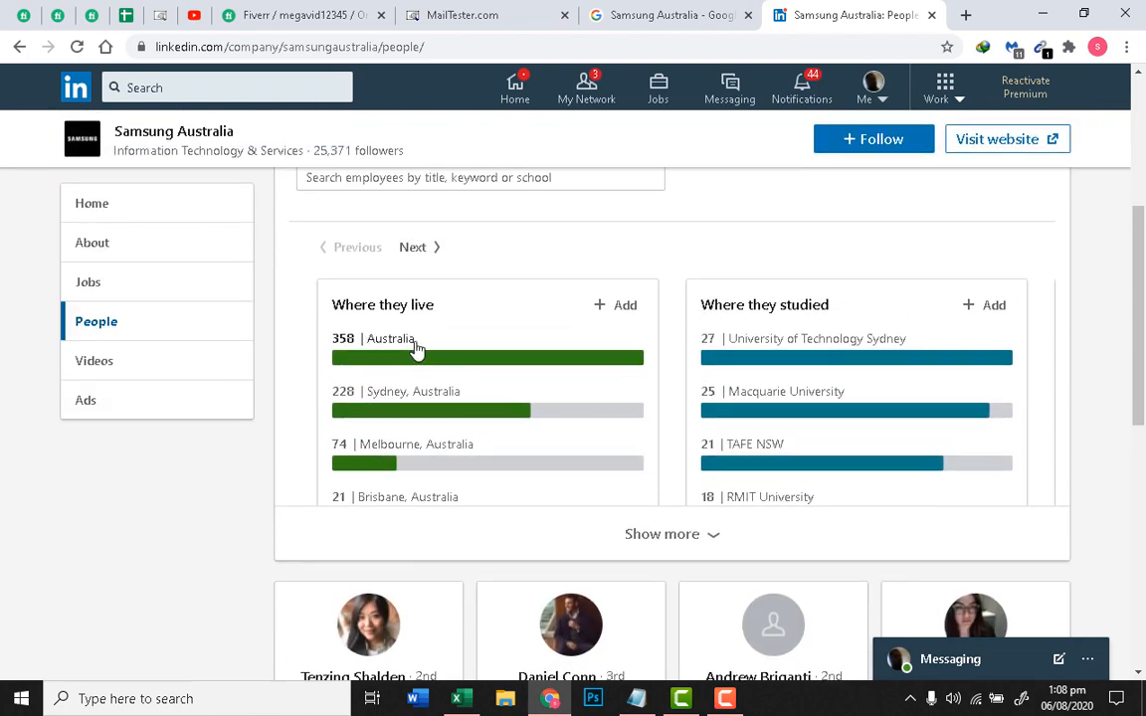
scroll(508, 396, up, 1)
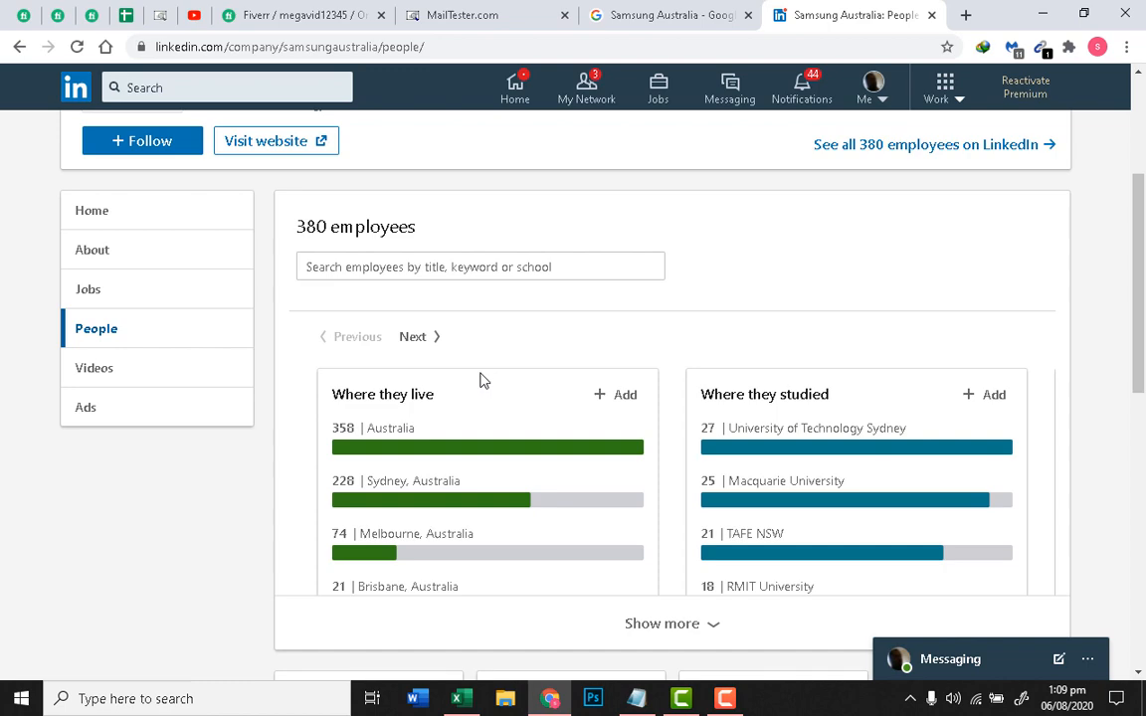
click(505, 266)
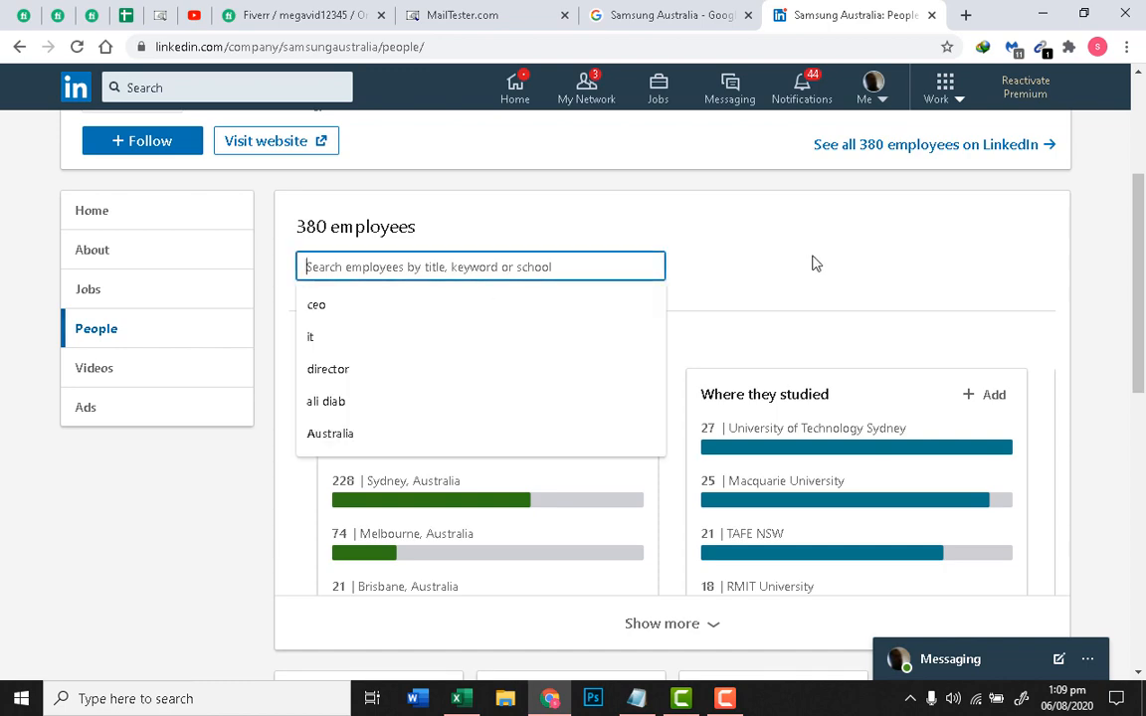
click(814, 260)
scroll(834, 261, down, 1)
scroll(765, 329, down, 1)
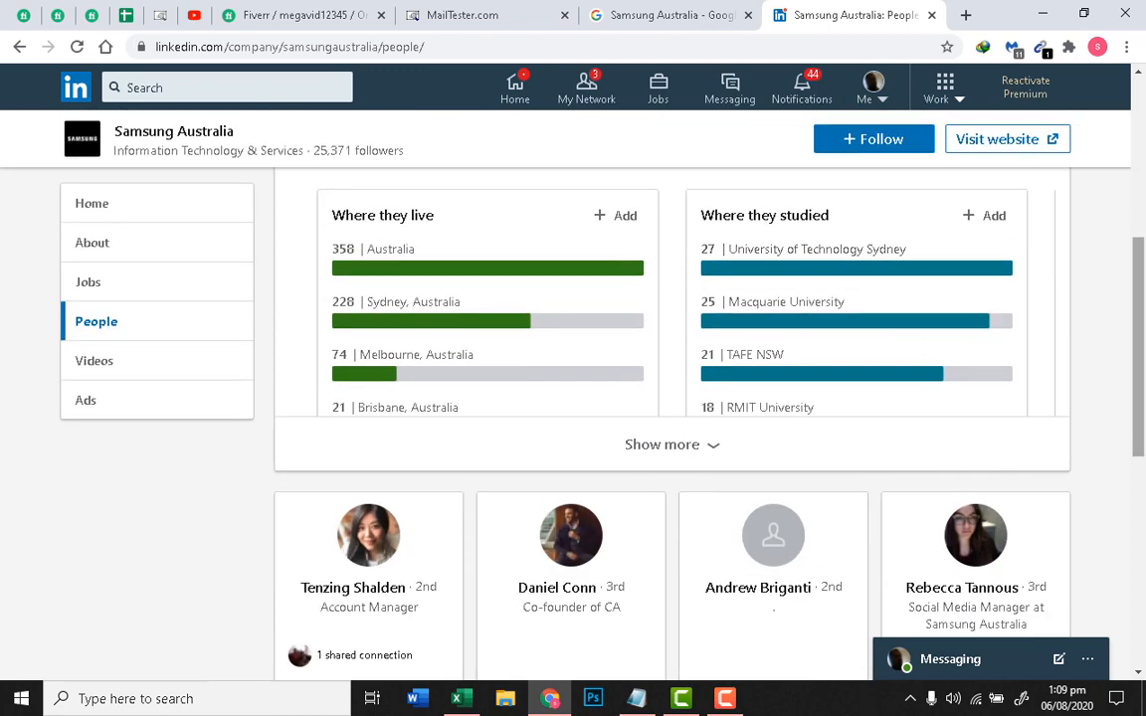
drag(1140, 308, 1142, 275)
Step: Check the eCommerce Director role in the Fiverr brief, then return to the People page
click(298, 15)
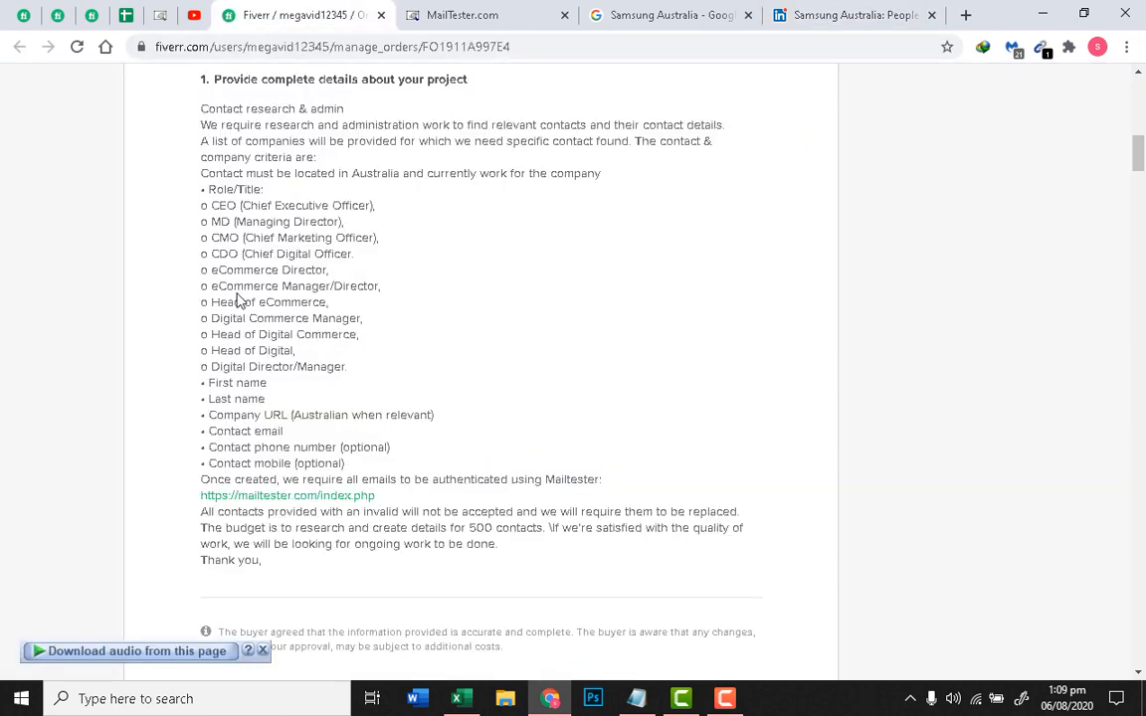
drag(211, 269, 331, 273)
click(325, 296)
click(806, 15)
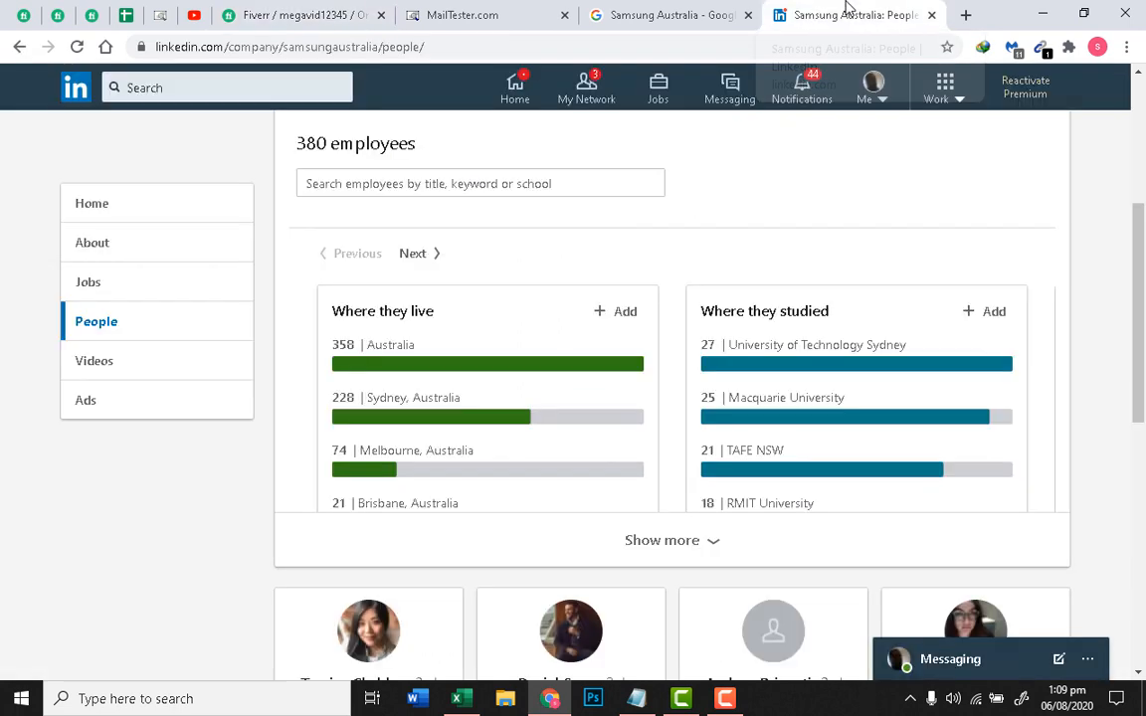
click(478, 182)
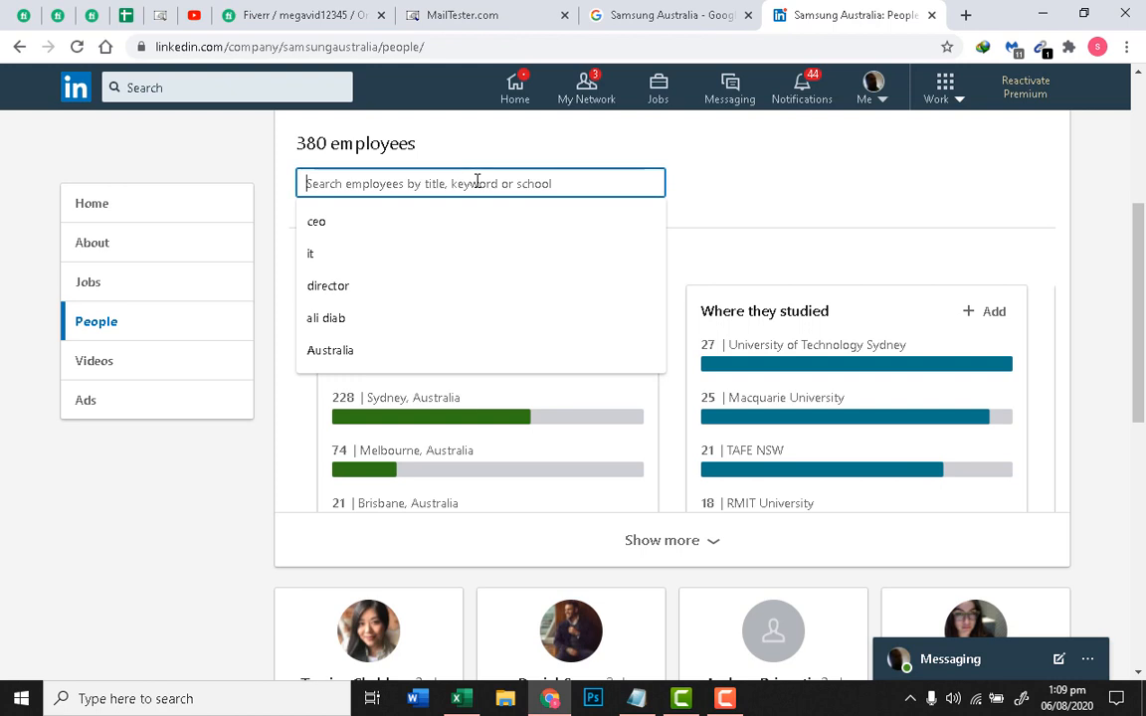
text(Ecommerce)
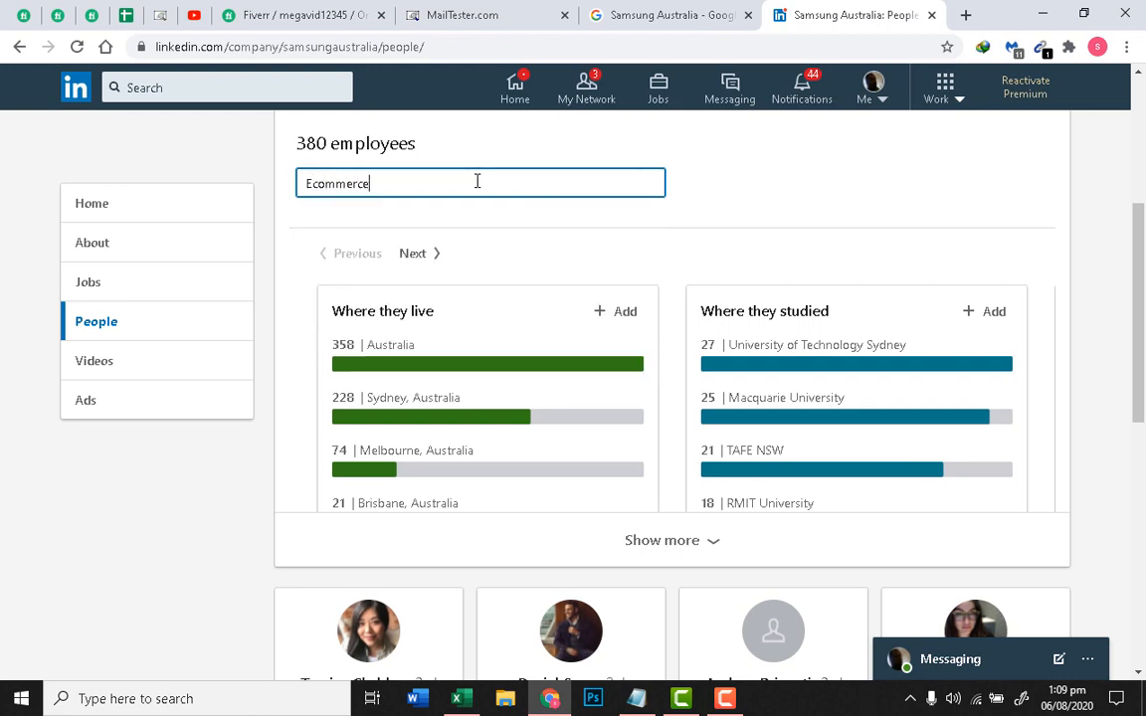
key(Return)
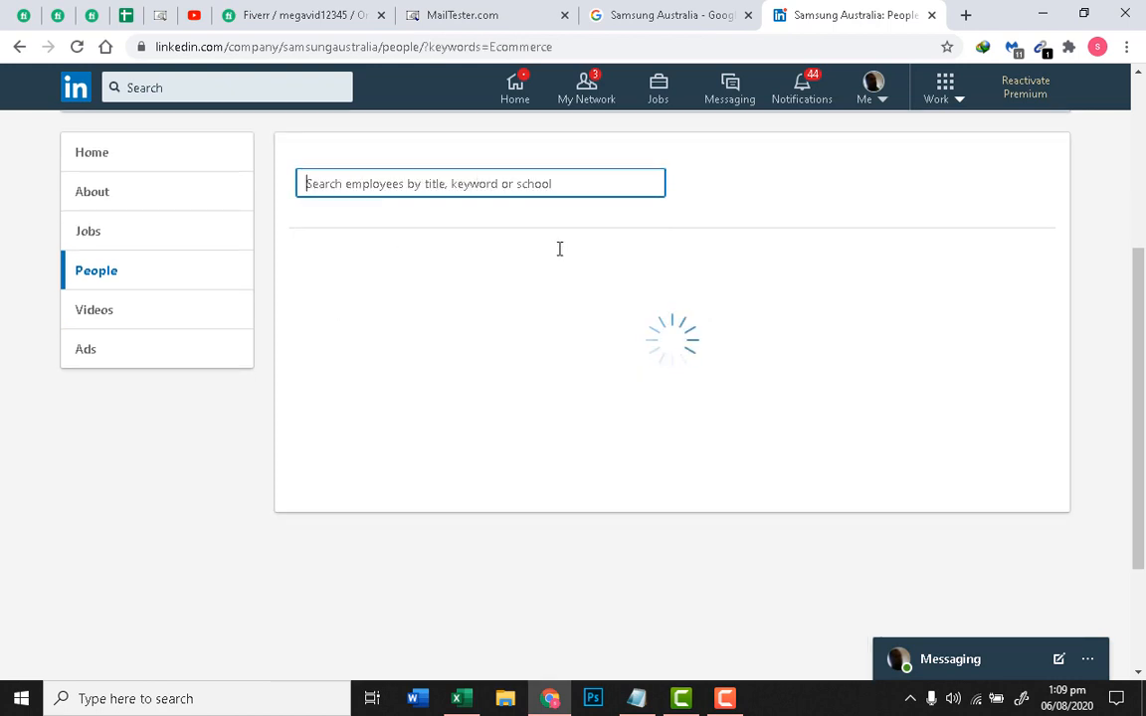
scroll(570, 265, down, 4)
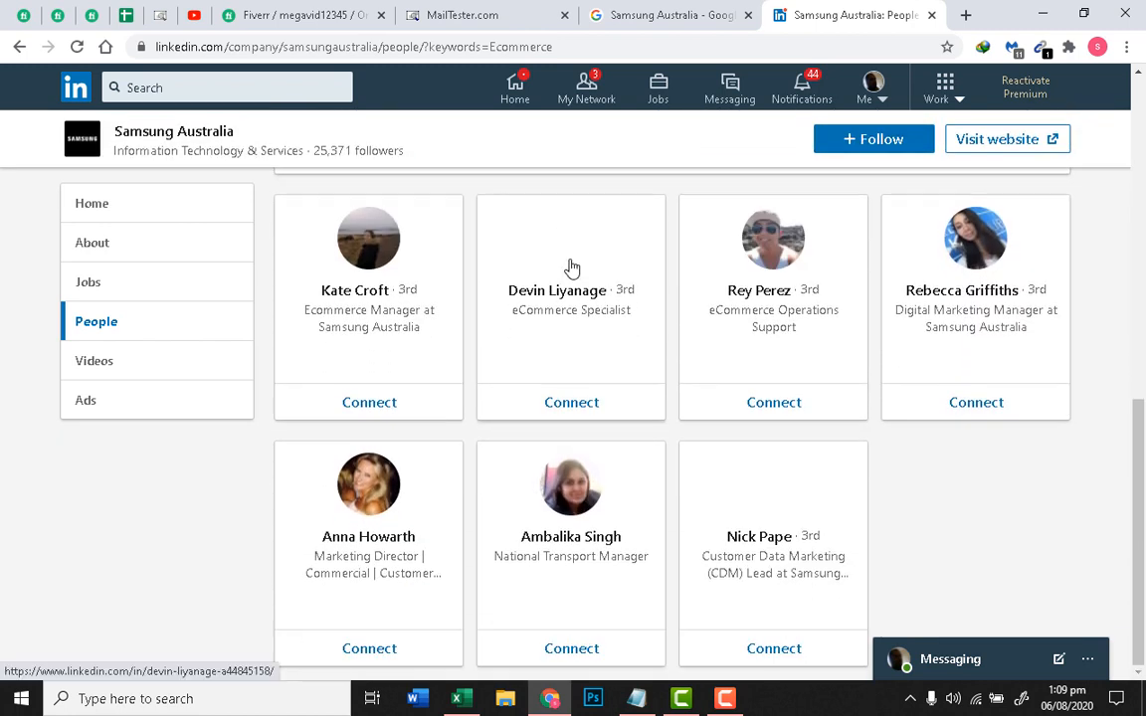
right_click(341, 295)
click(408, 307)
click(910, 16)
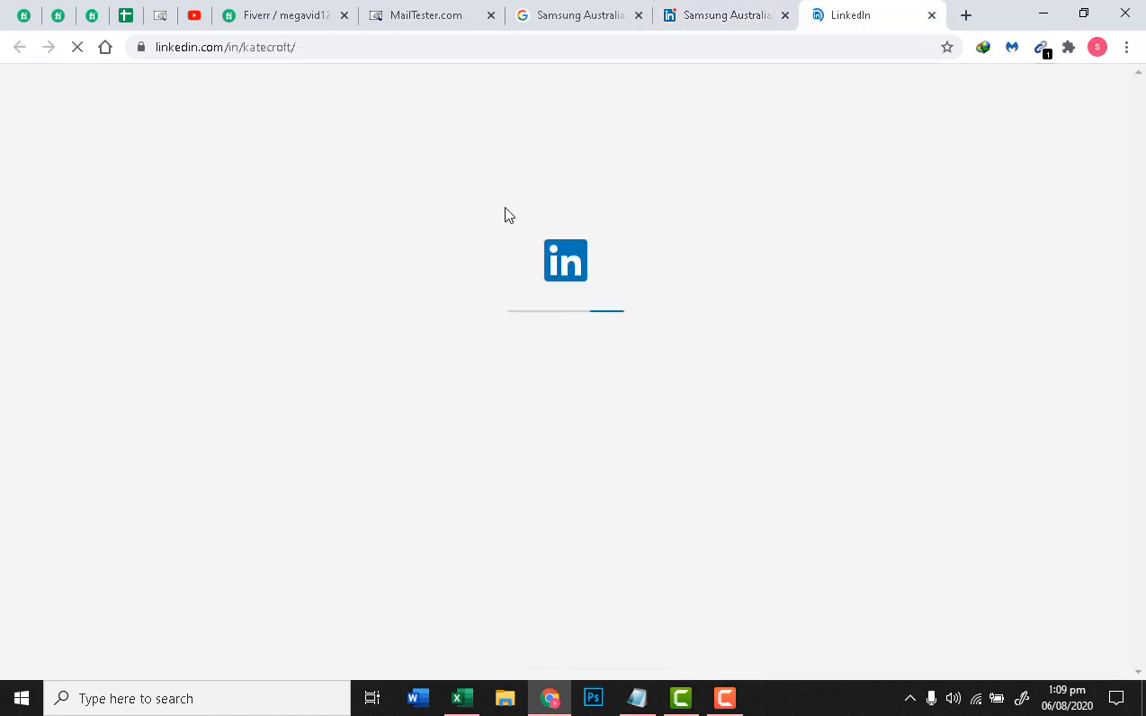
click(601, 8)
click(963, 16)
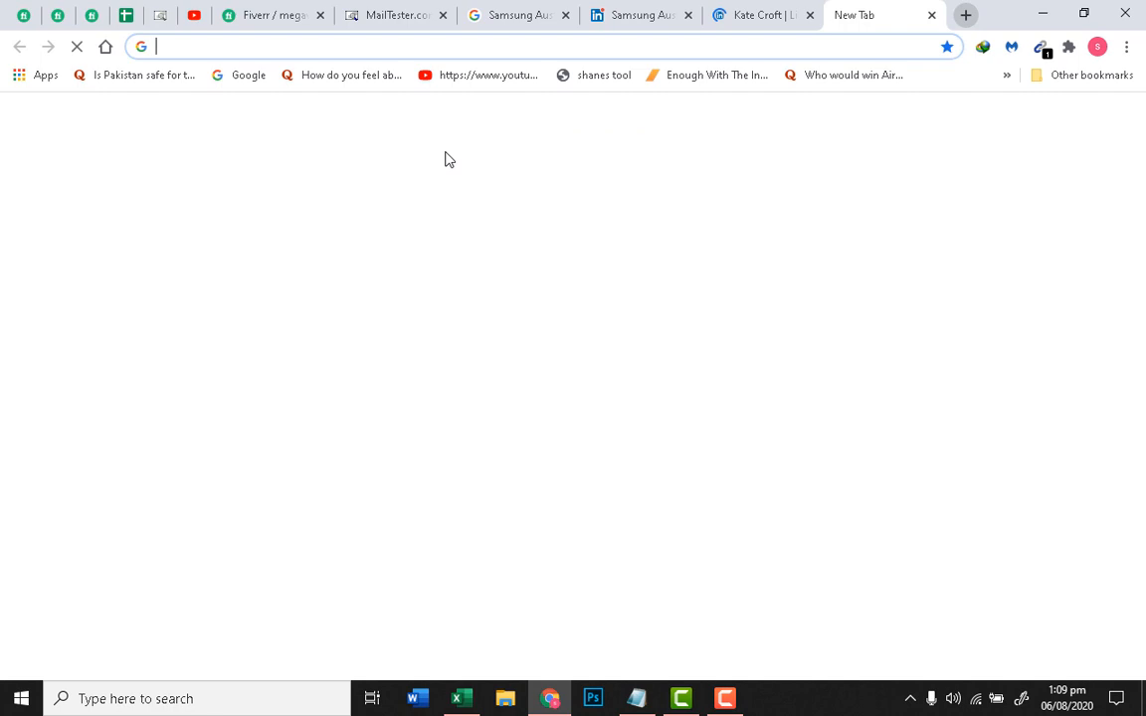
Step: Google 'samsung email format' and review RocketReach's address patterns, then return to the LinkedIn profile
click(231, 77)
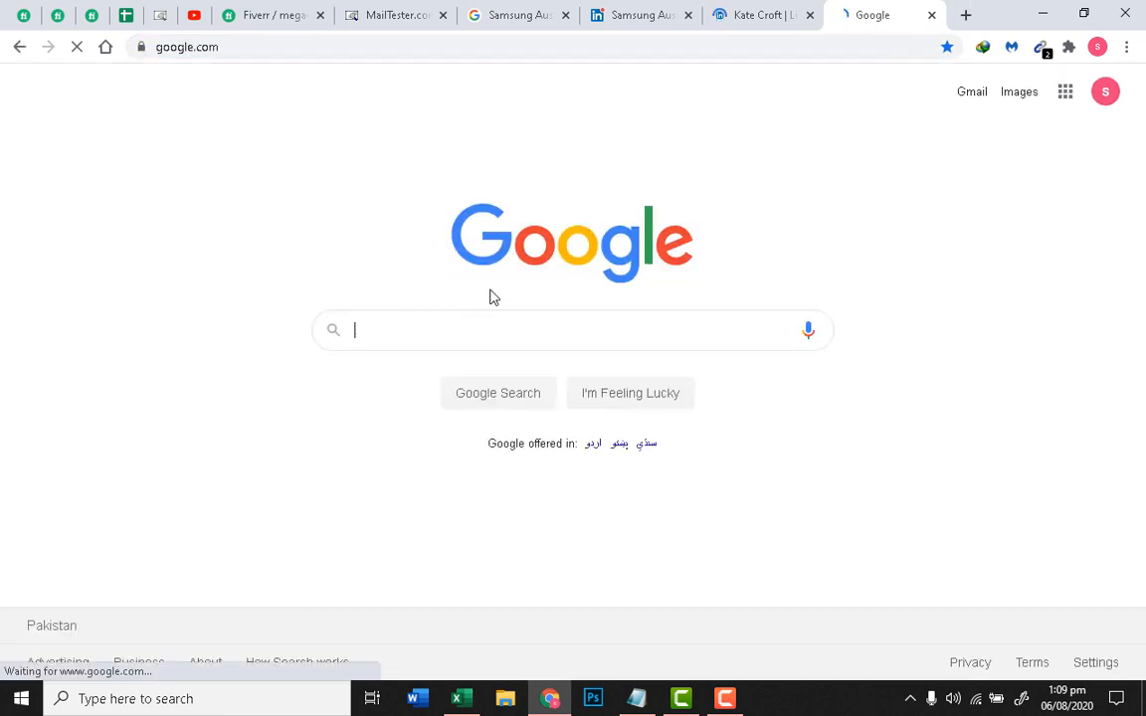
text(samsung)
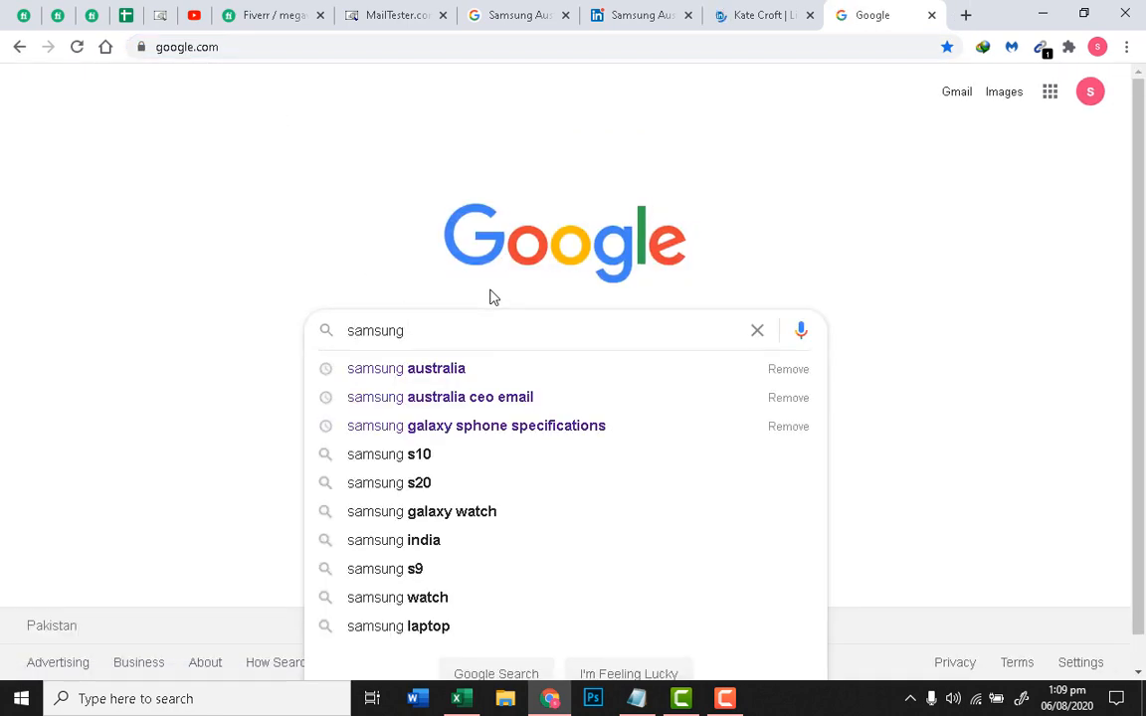
text( email for)
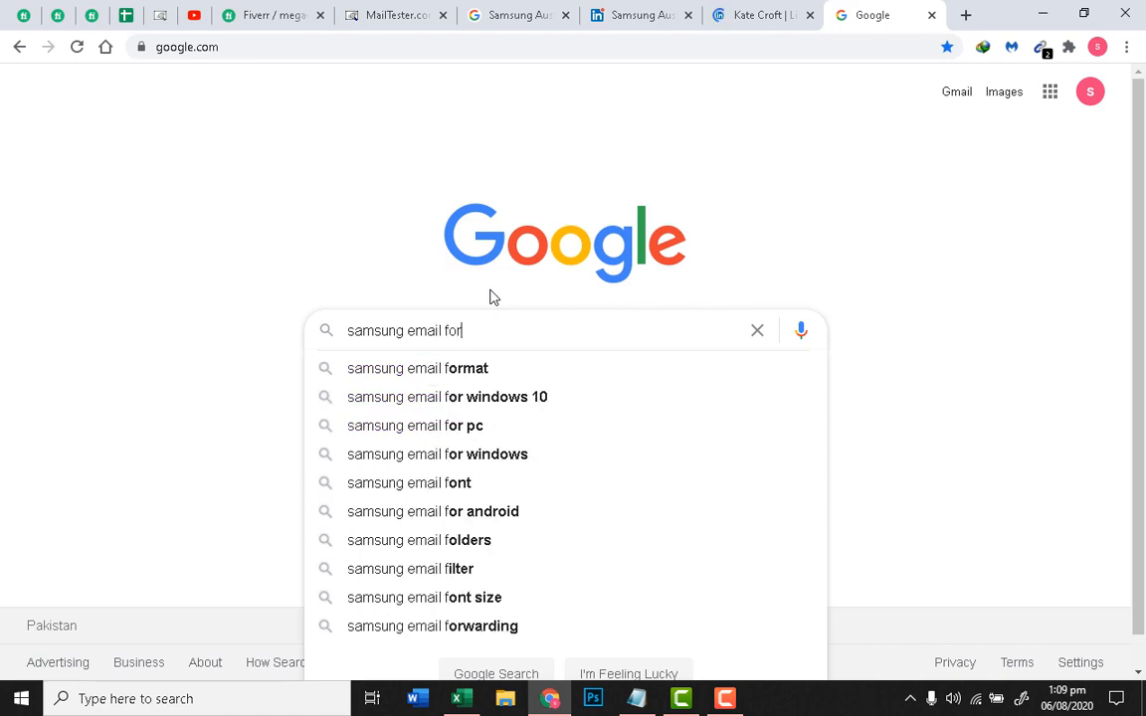
text(mat)
key(Return)
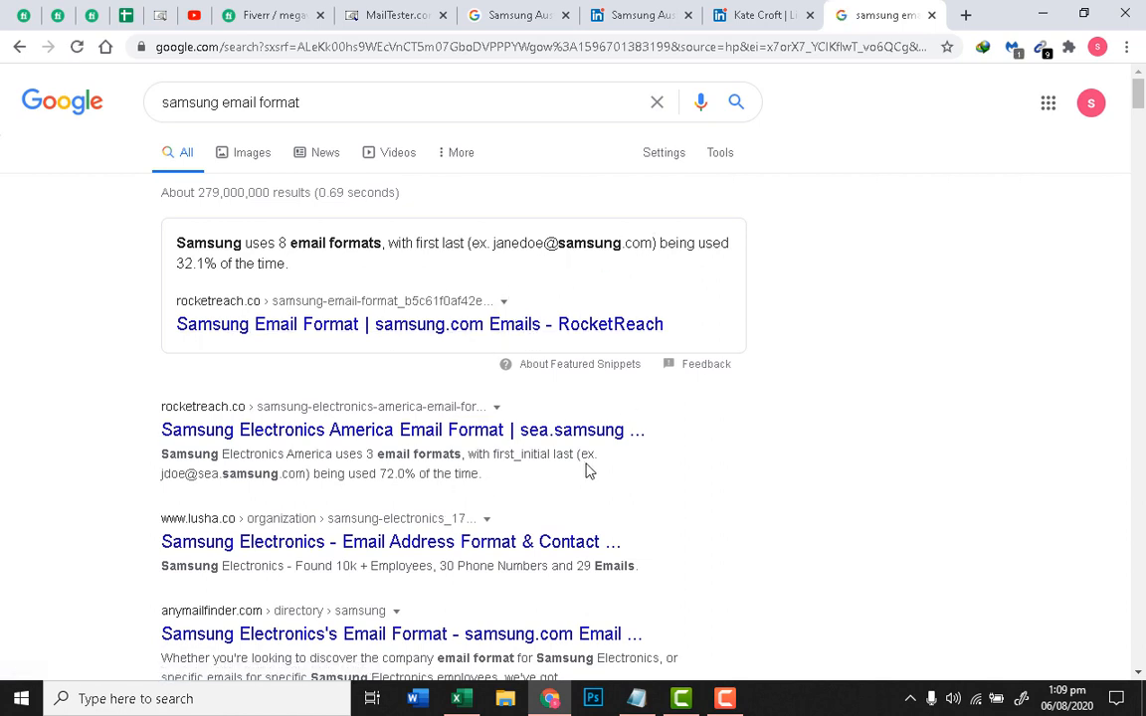
scroll(626, 461, down, 1)
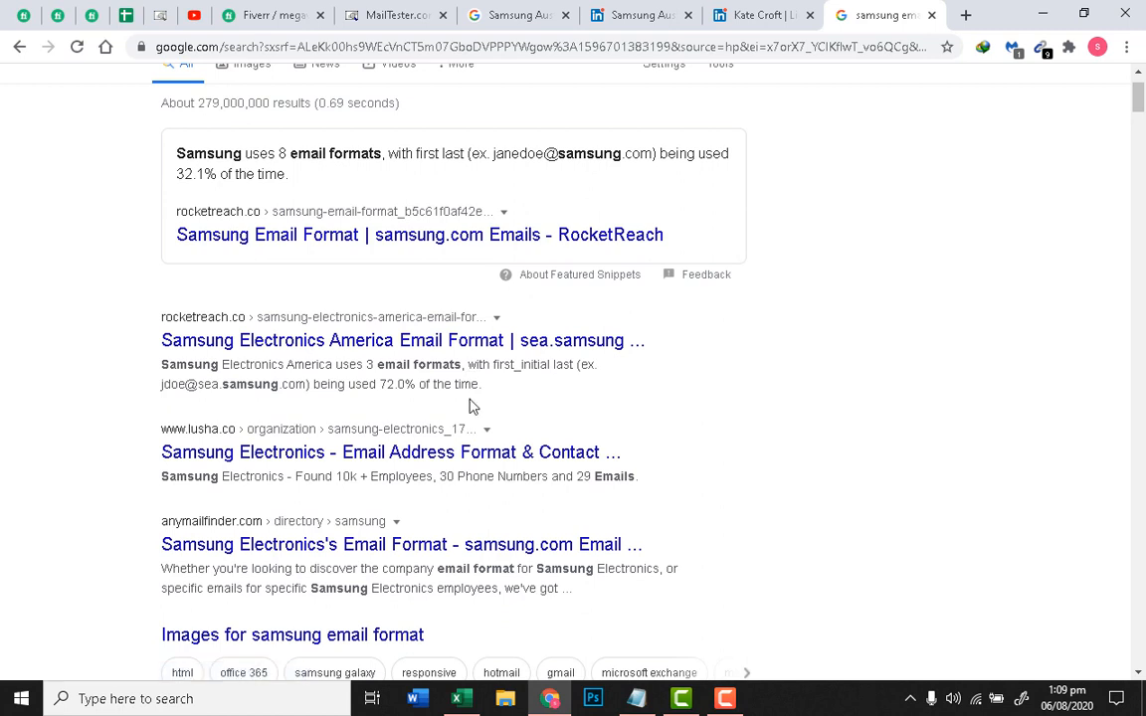
drag(381, 384, 391, 389)
click(386, 401)
drag(161, 385, 188, 385)
click(643, 386)
click(756, 8)
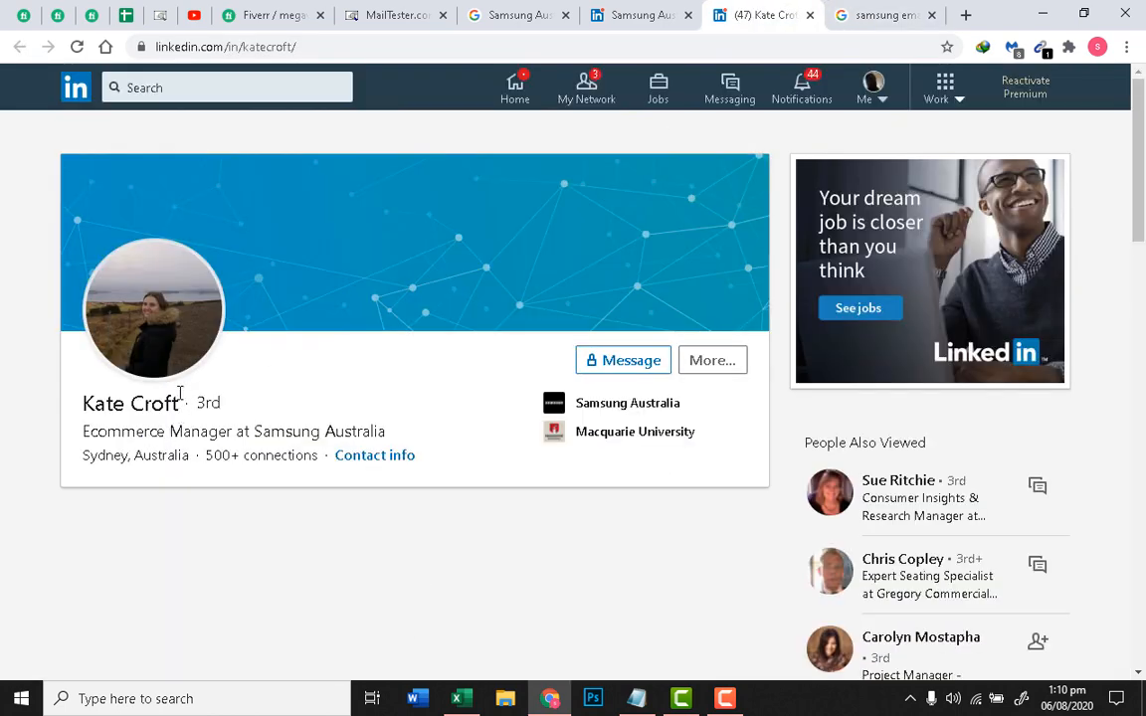
drag(180, 396, 79, 401)
right_click(113, 408)
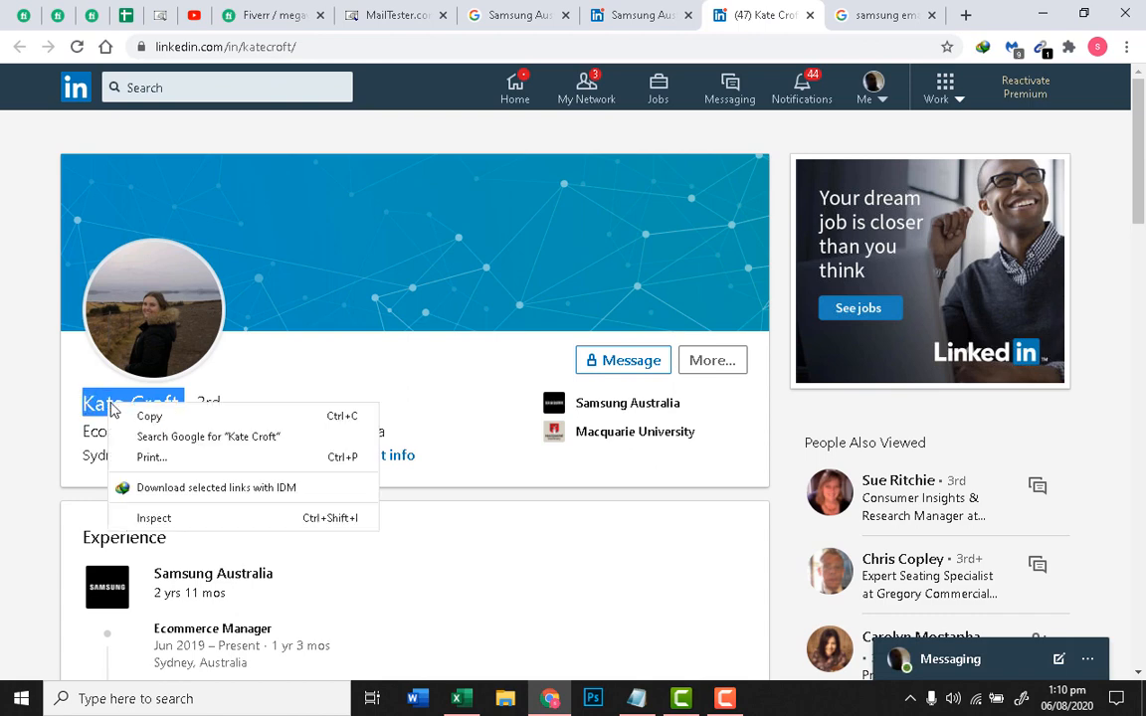
click(139, 413)
click(408, 5)
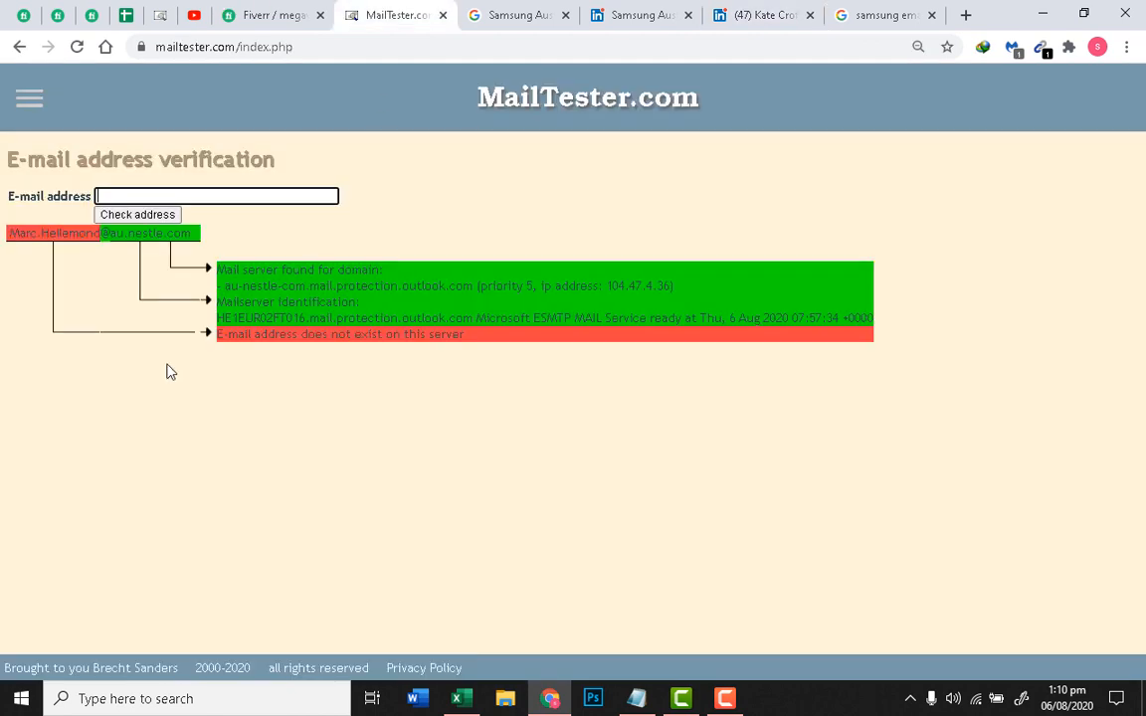
key(ctrl+v)
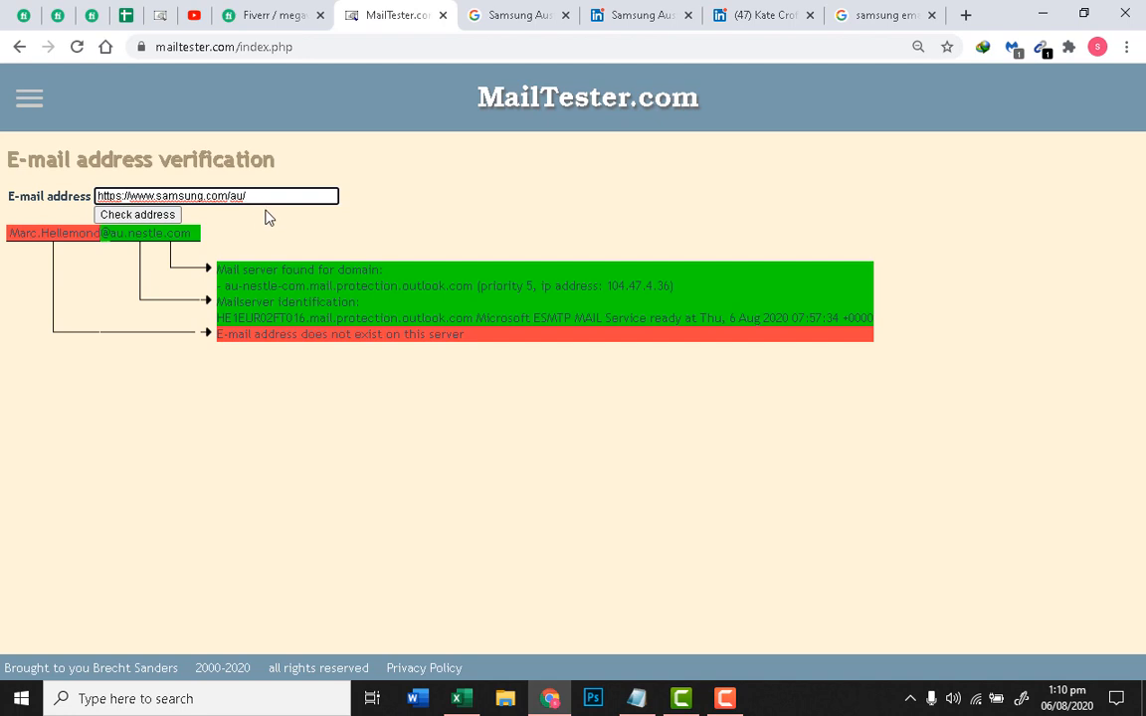
key(BackSpace)
key(Home)
key(Delete)
key(Delete)
key(Delete)
key(Delete)
key(Delete)
key(Delete)
key(Delete)
key(Delete)
key(Delete)
key(Delete)
key(Delete)
key(Delete)
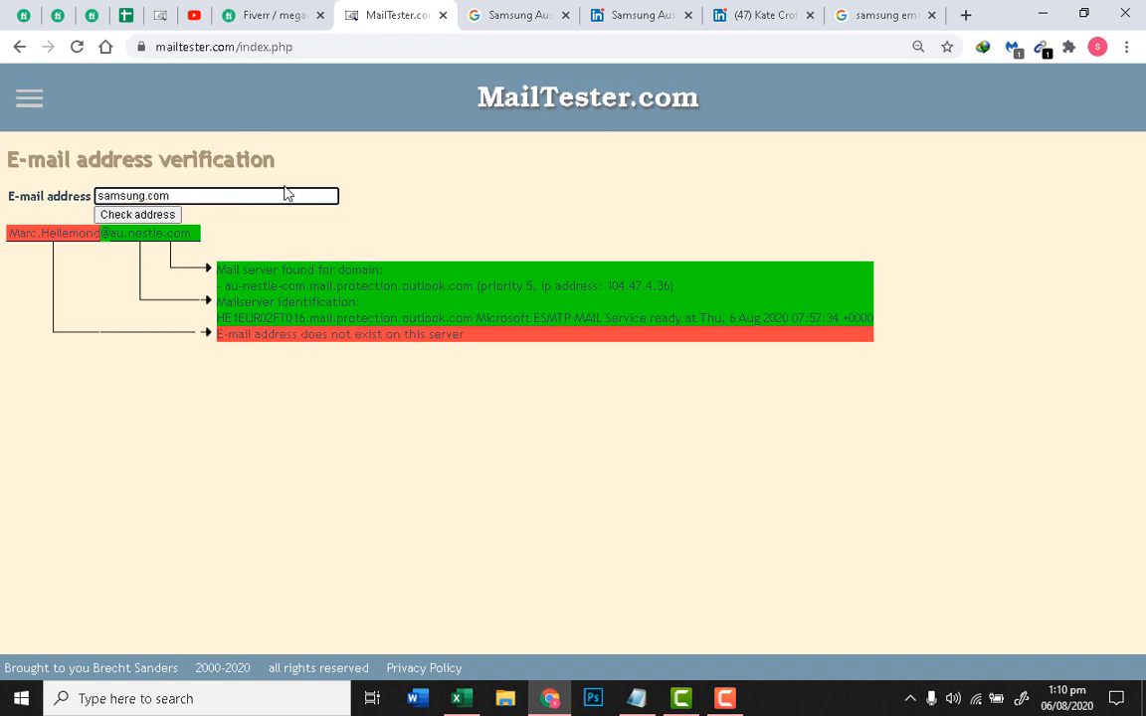
text(@)
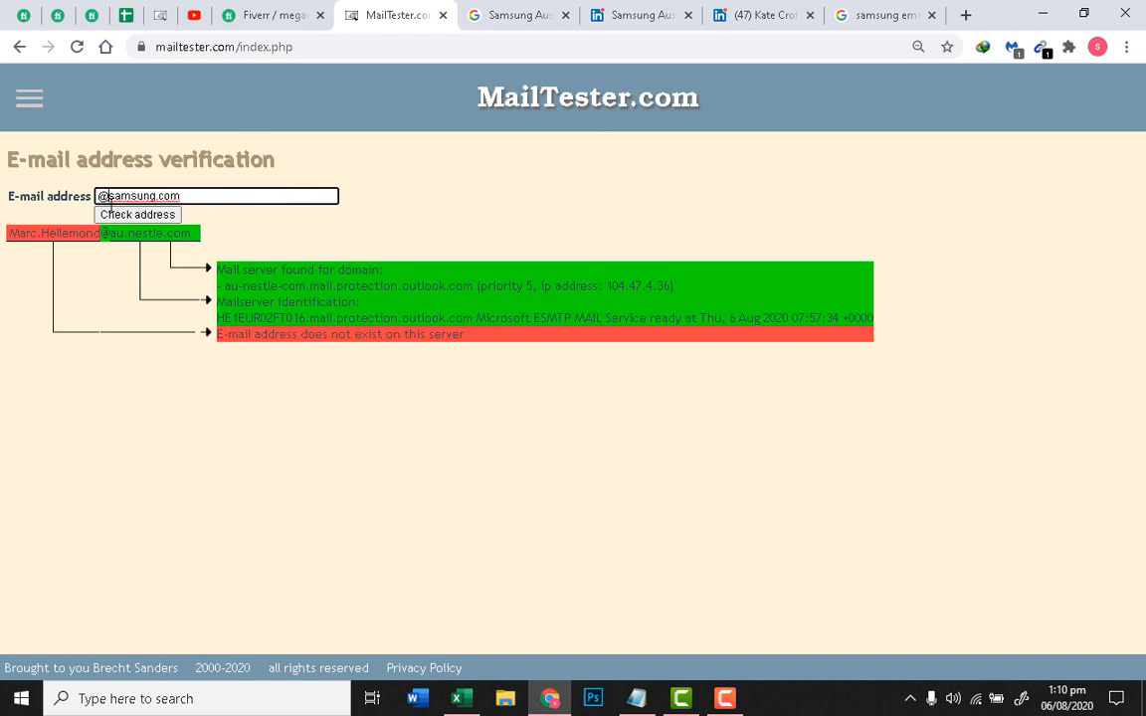
click(786, 12)
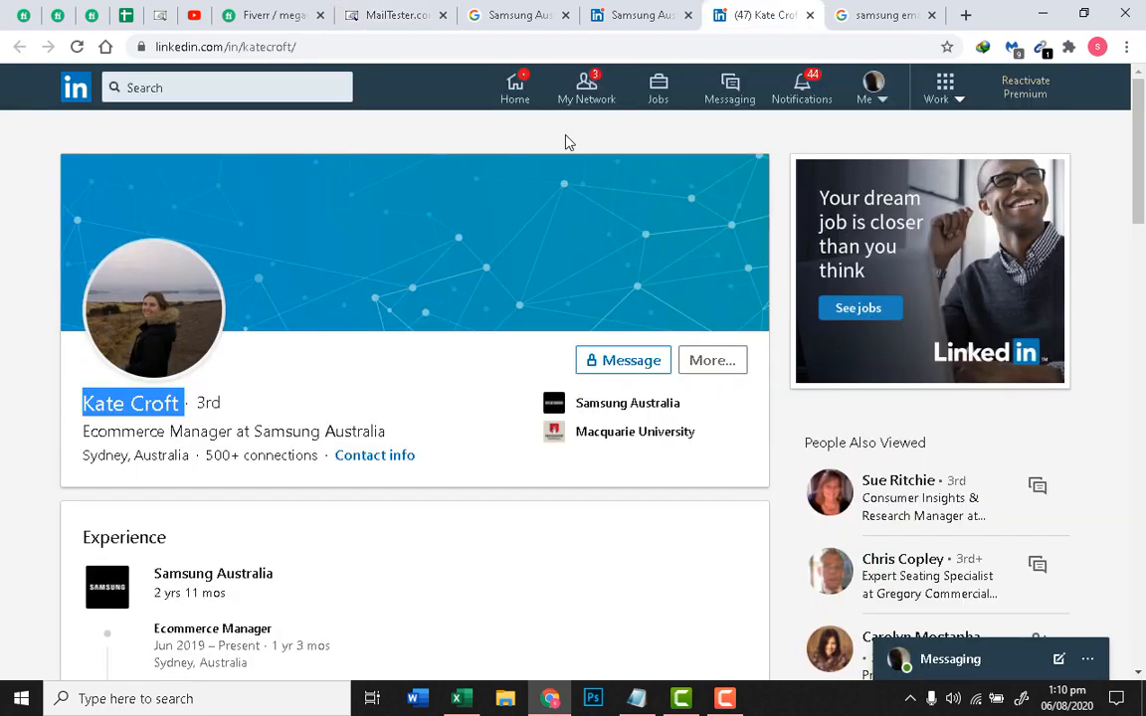
right_click(171, 402)
click(203, 416)
click(354, 11)
key(ctrl+v)
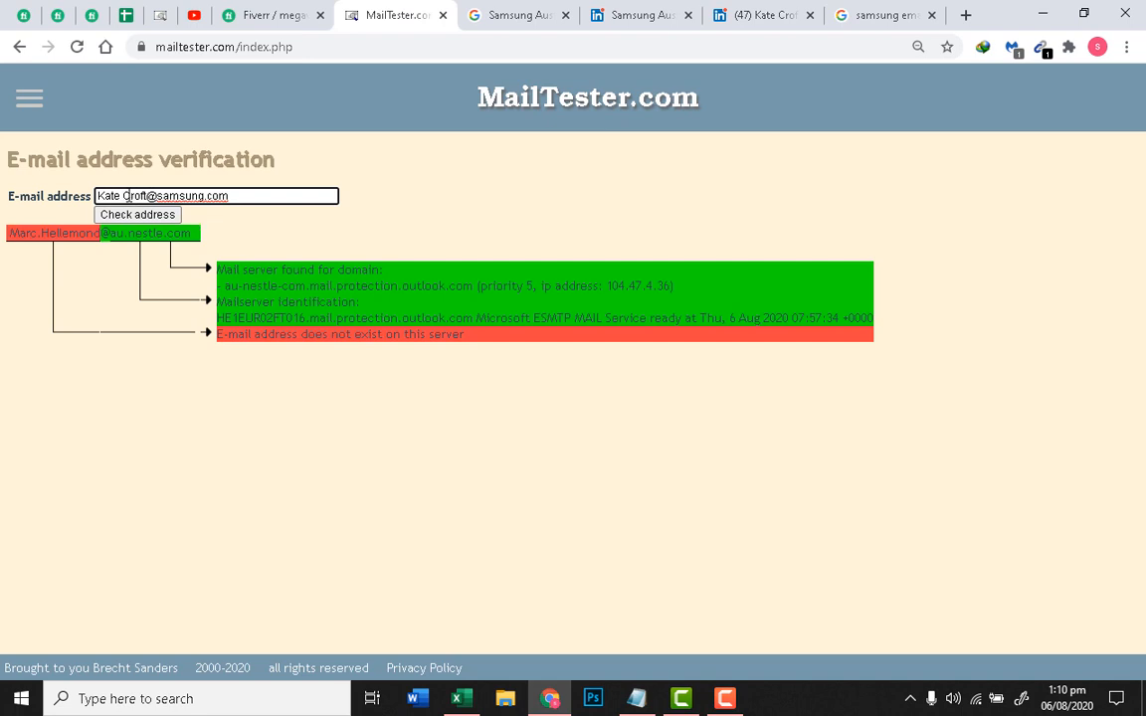
key(BackSpace)
text(.)
click(137, 213)
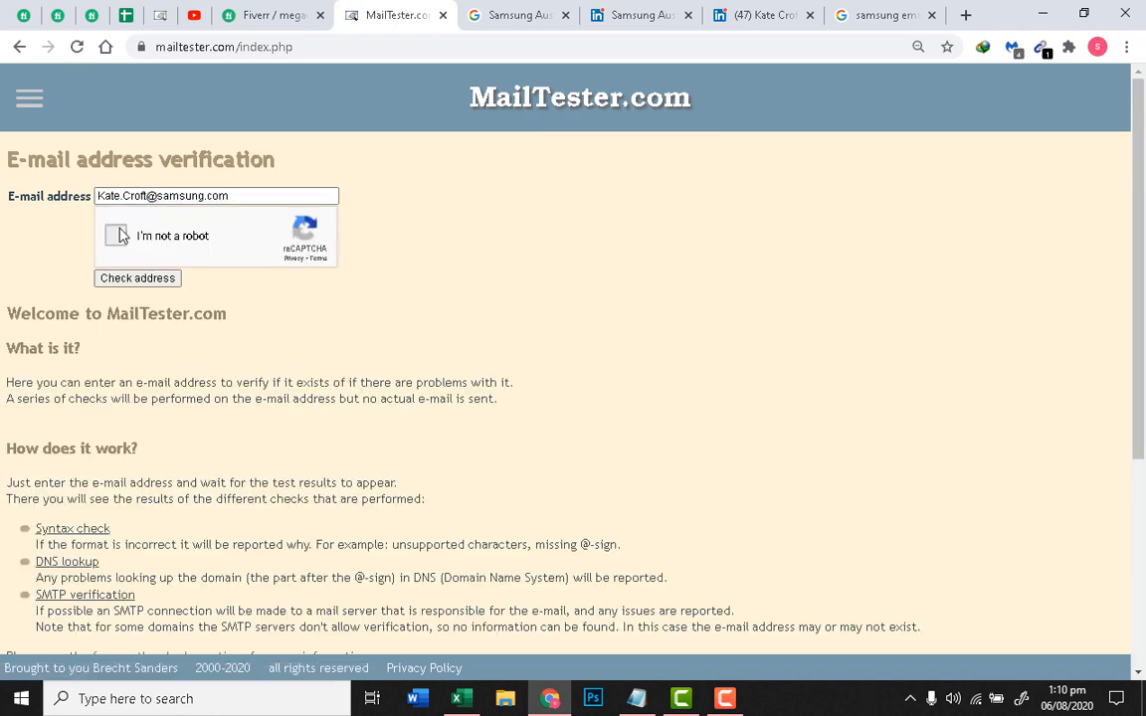
click(117, 235)
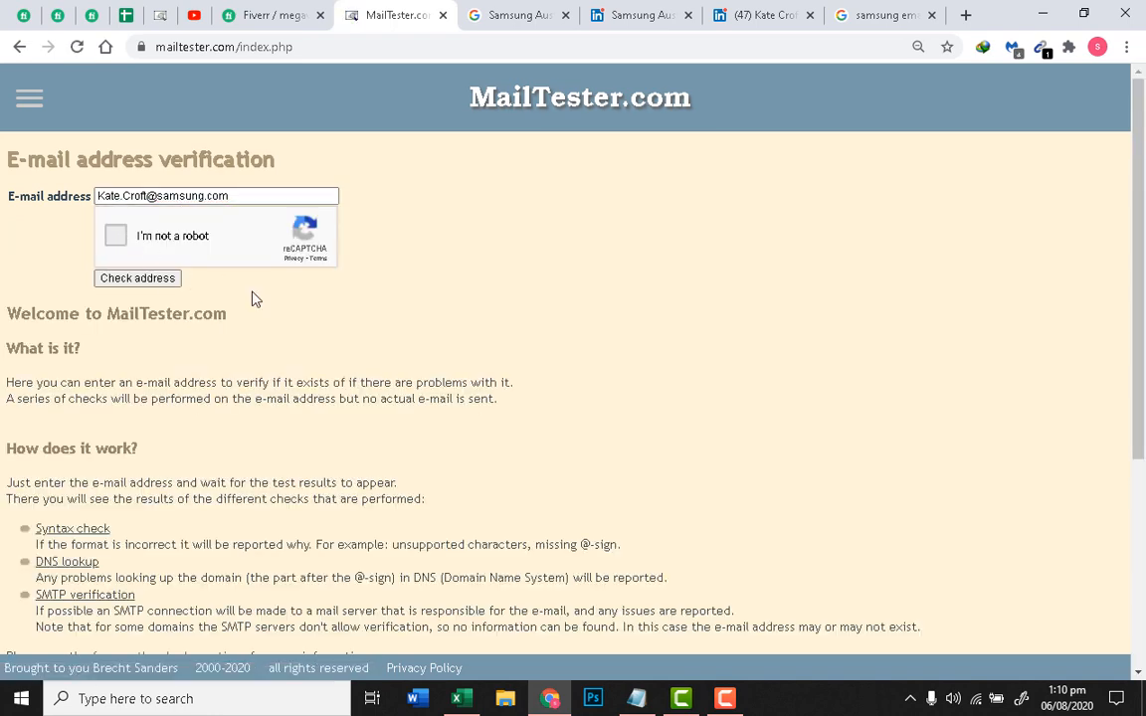
click(142, 278)
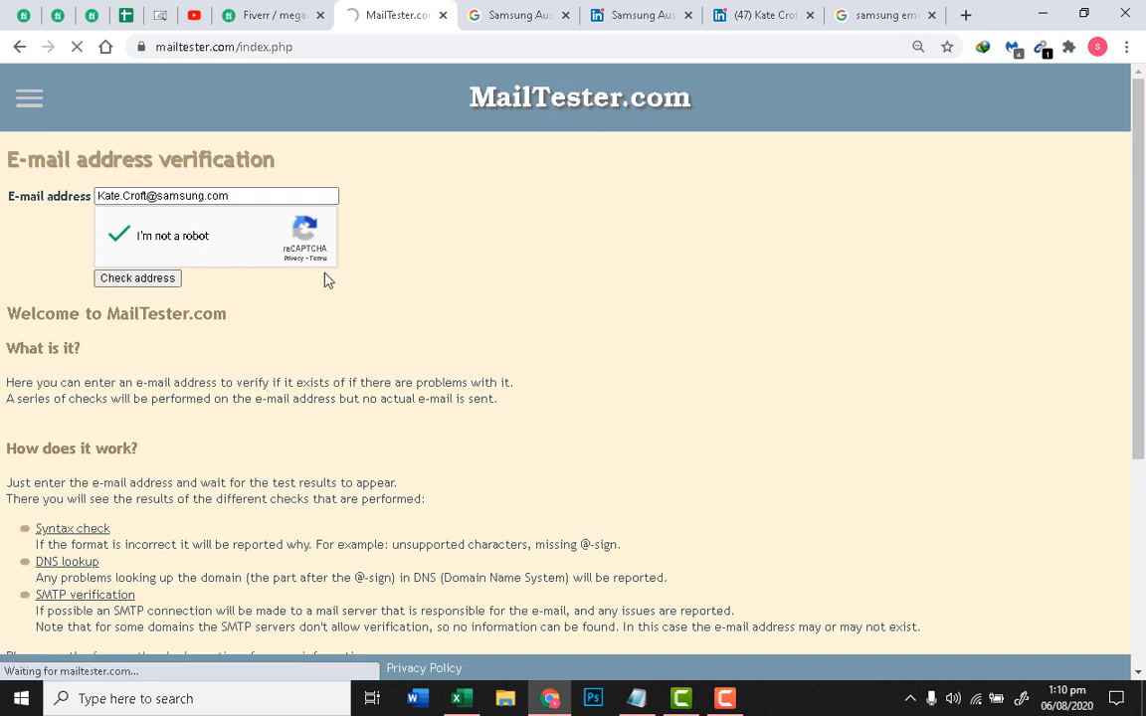
Step: Copy the verified address and switch to the Excel contact sheet
triple_click(186, 196)
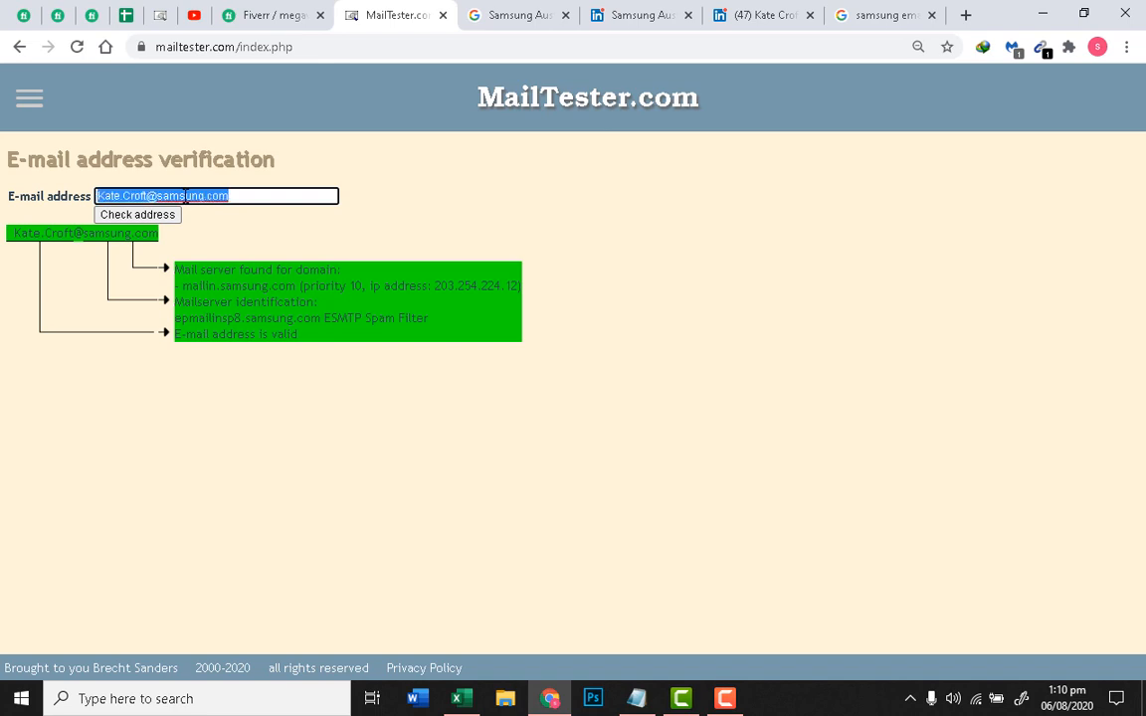
triple_click(242, 190)
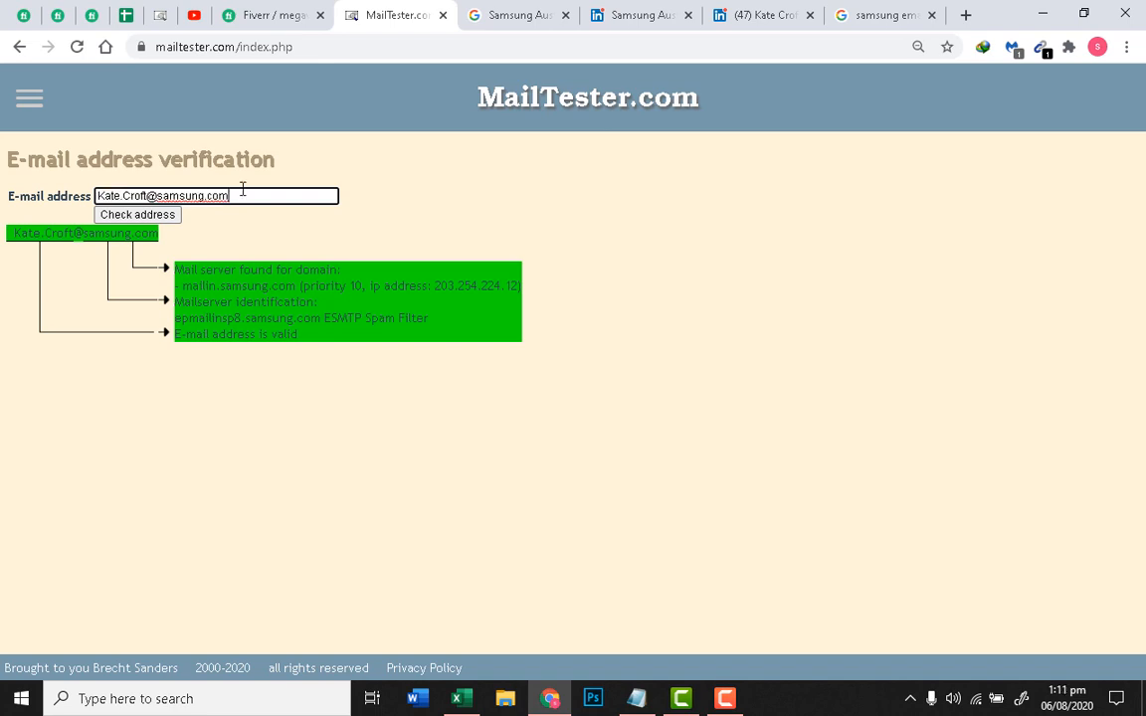
right_click(204, 204)
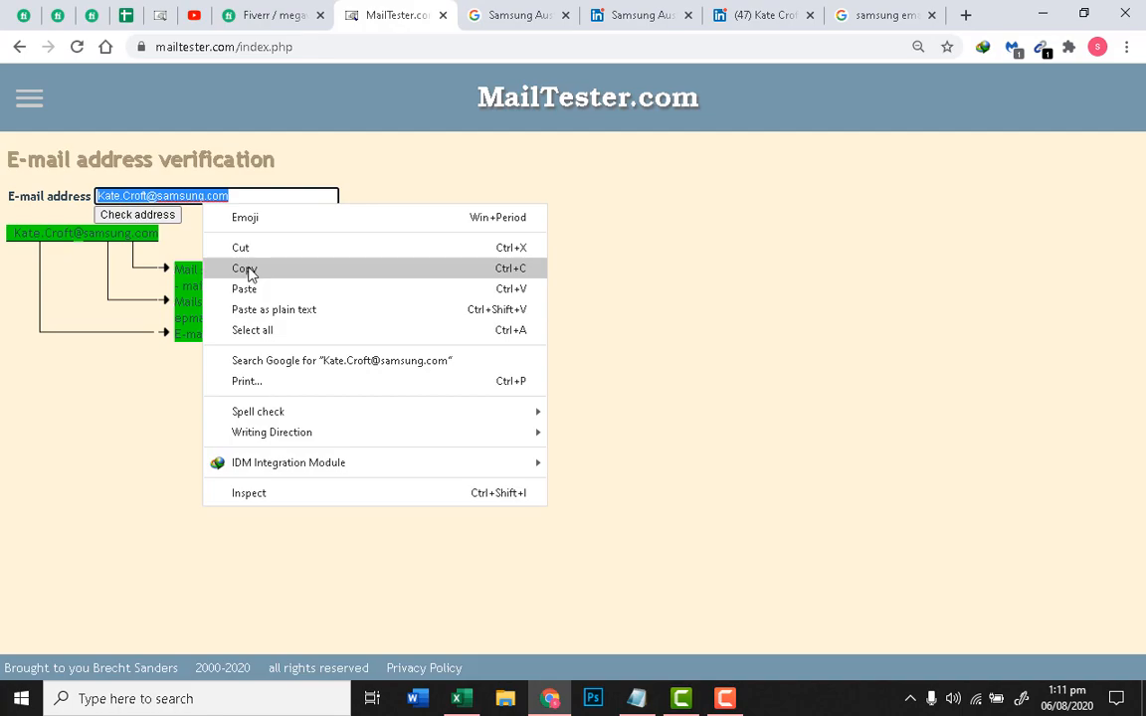
click(248, 269)
click(458, 698)
click(426, 368)
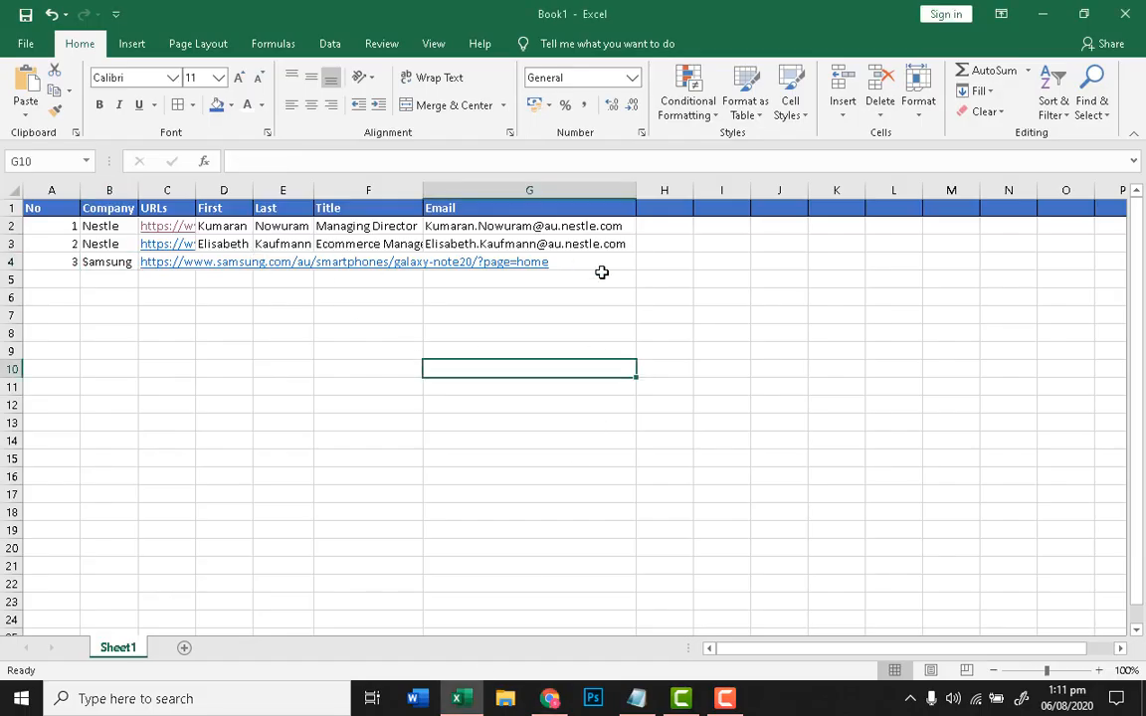
Step: Paste the verified email into G4 and enter the contact's first name and surname in D4 and E4
click(558, 262)
key(ctrl+v)
click(485, 389)
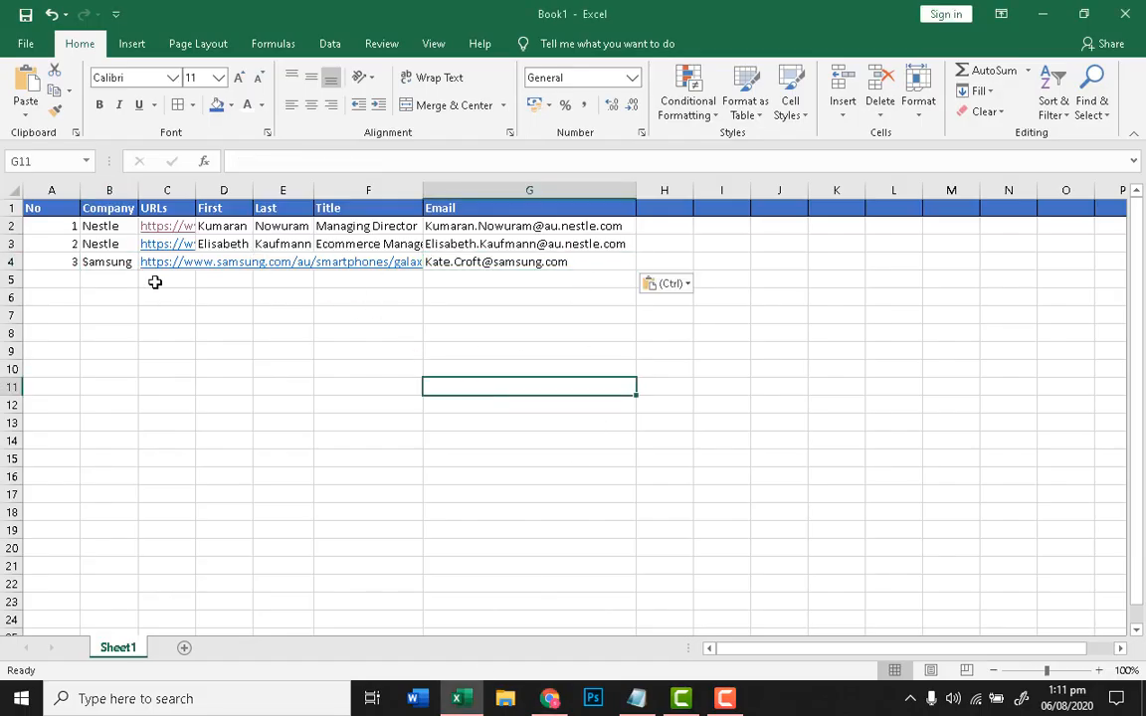
click(240, 260)
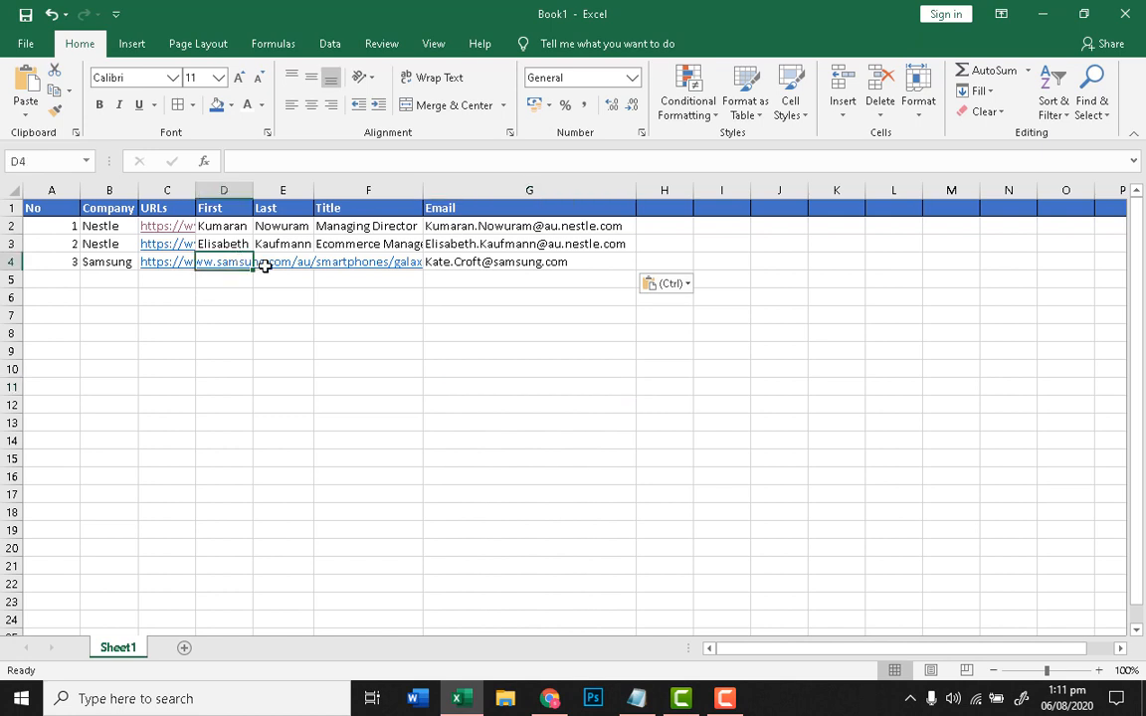
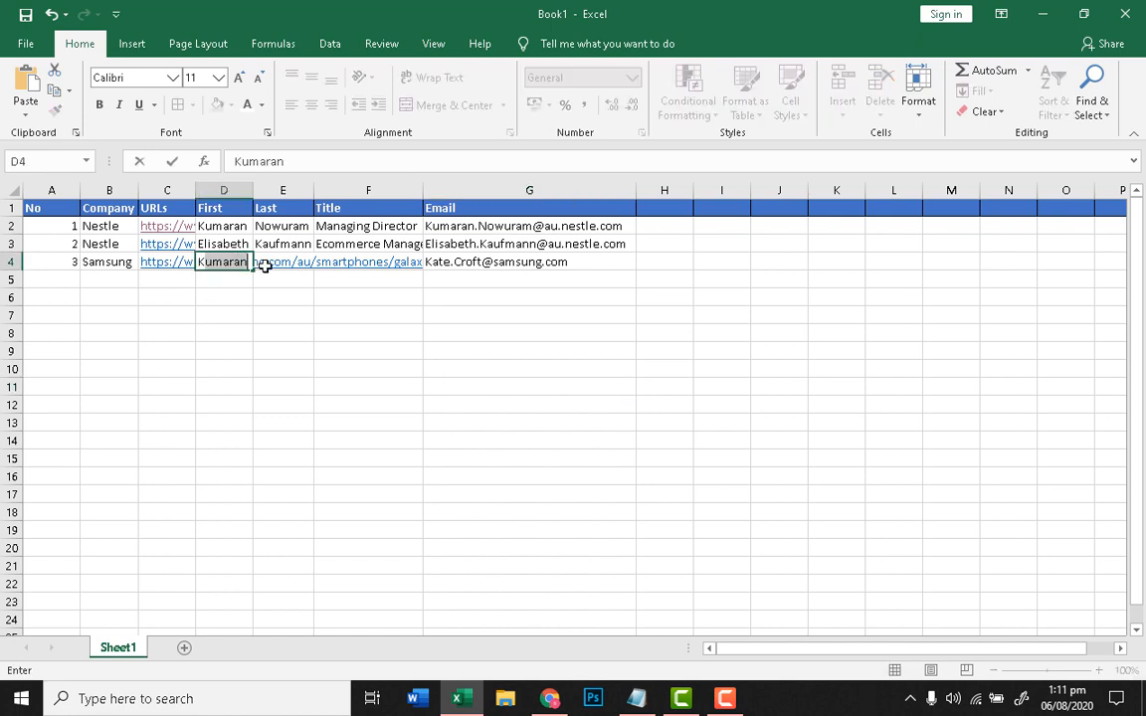
key(Tab)
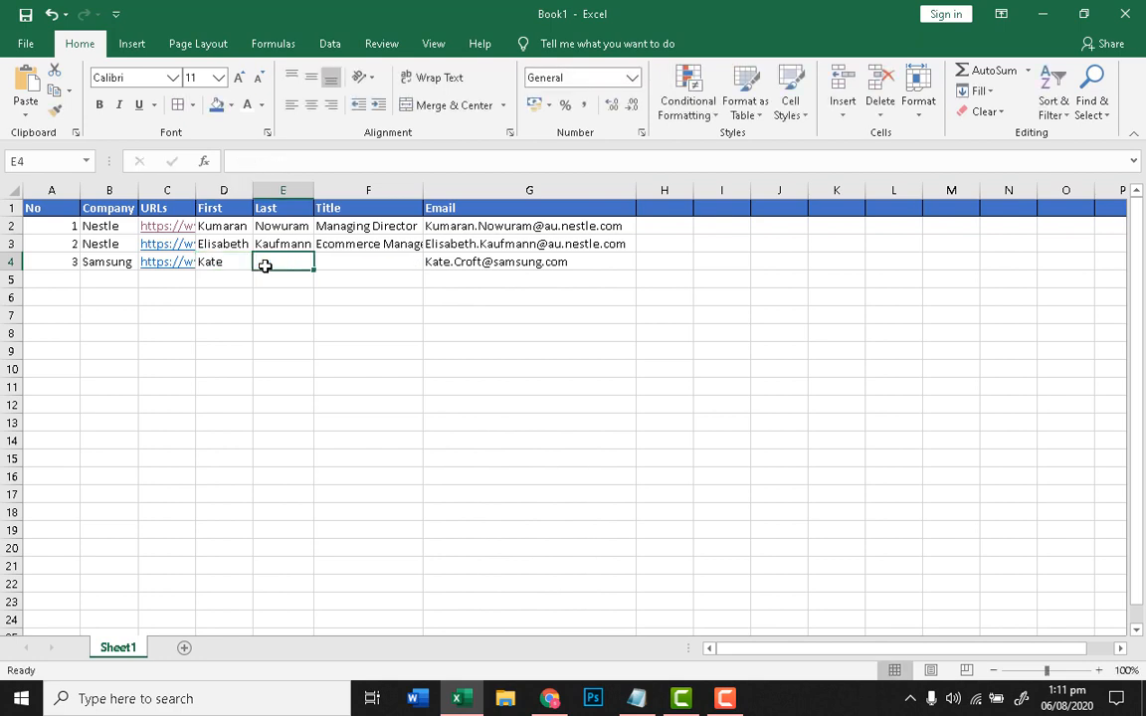
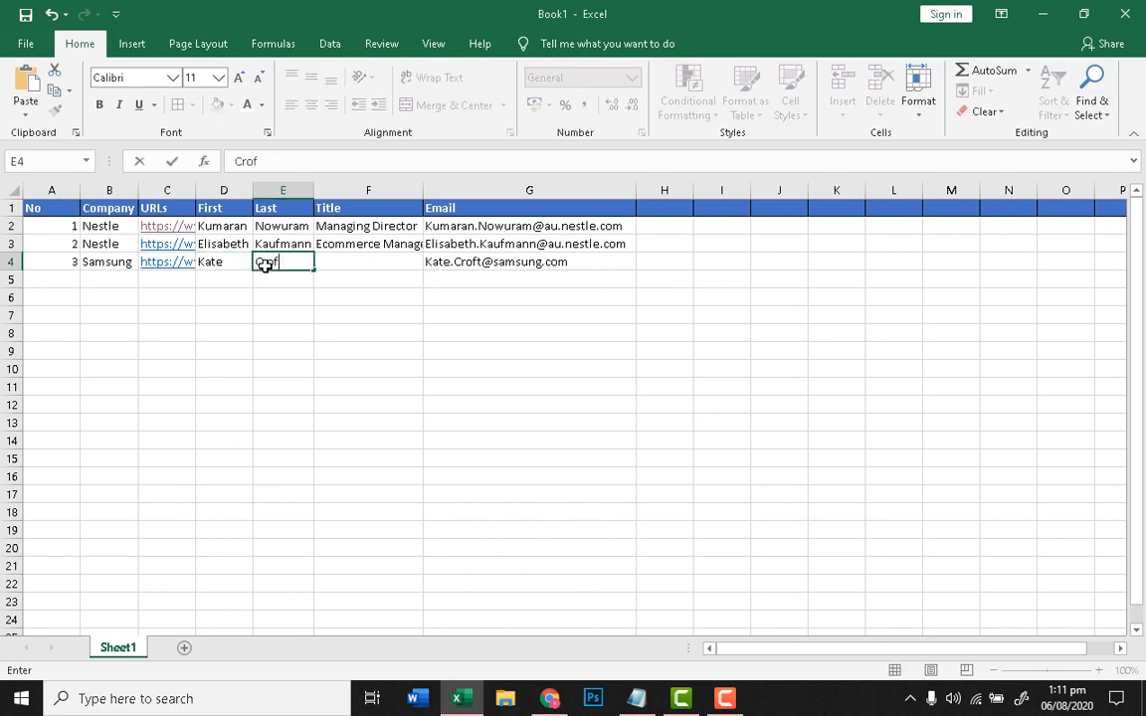
key(Tab)
Step: Fill F4 with the Ecommerce Manager title, autofit the Title column, and number A5 as 4
text(E)
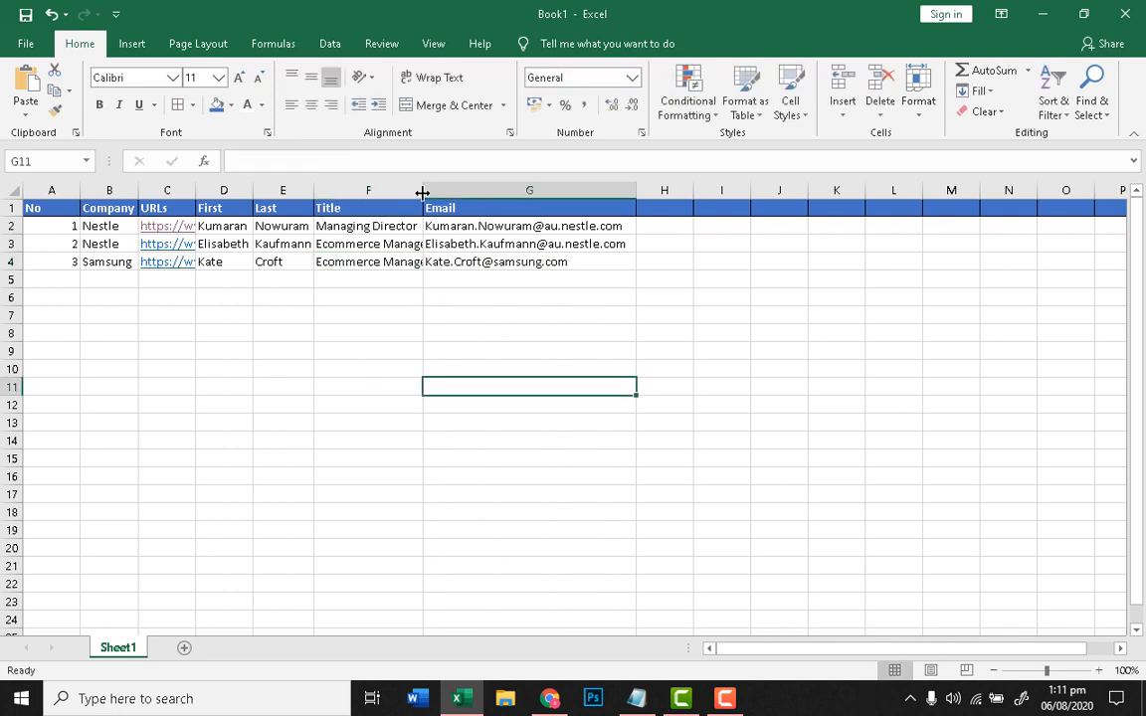
double_click(423, 190)
click(420, 368)
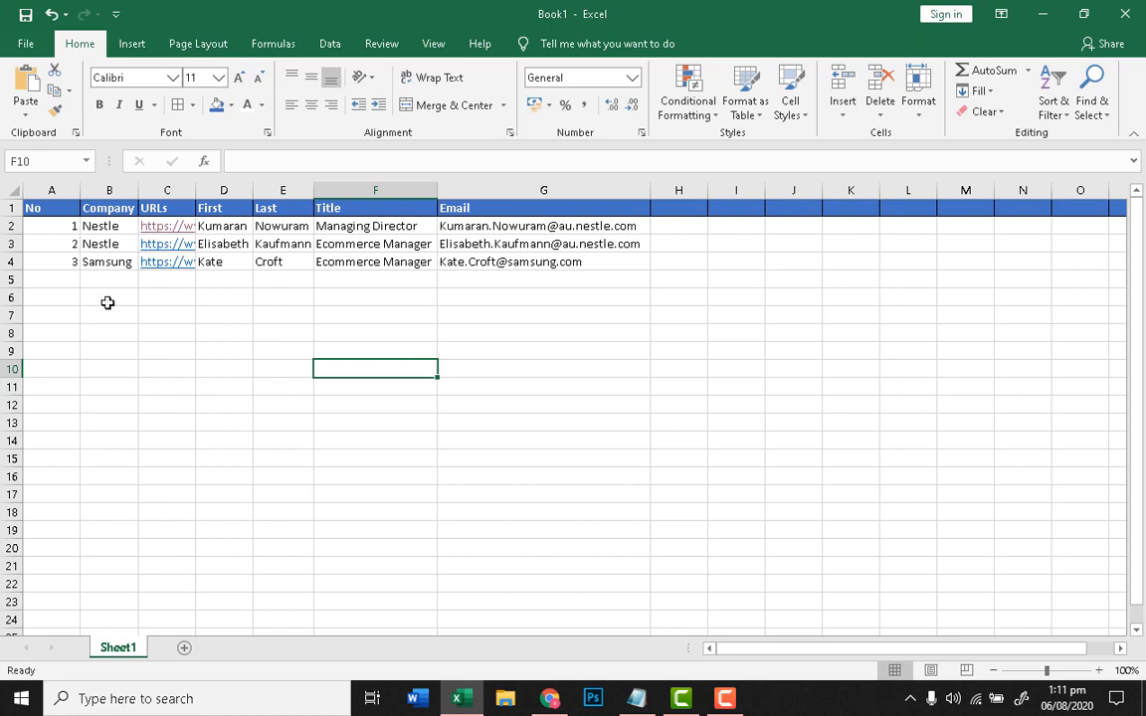
click(77, 285)
text(4)
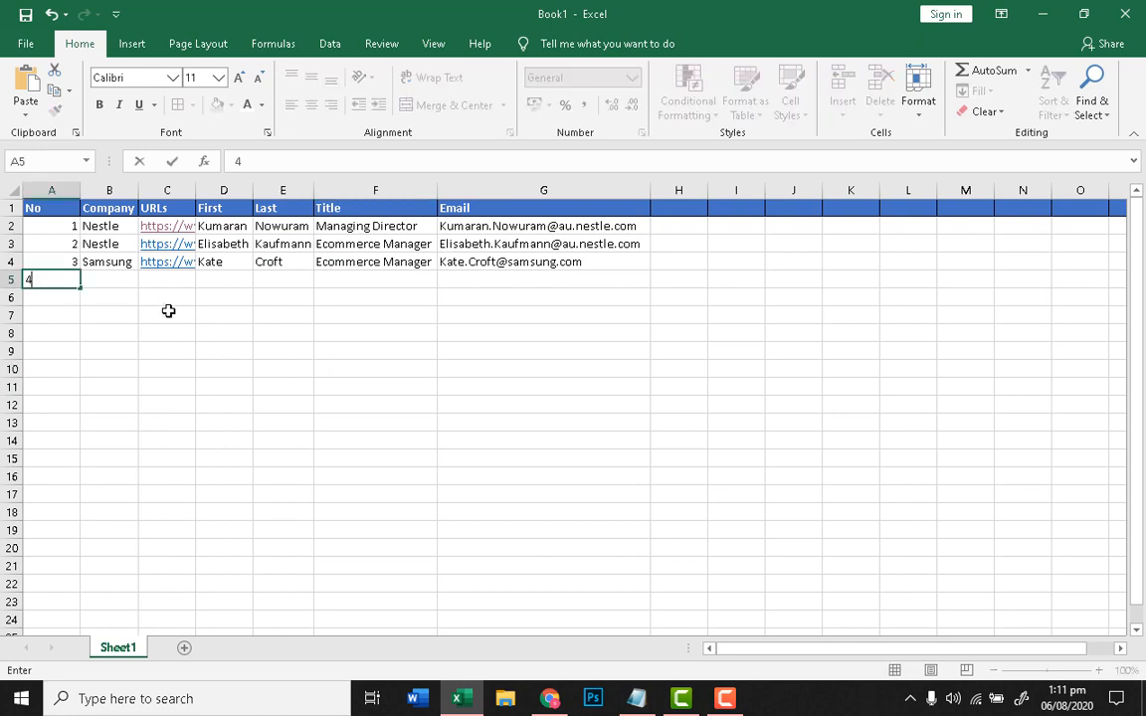
click(115, 281)
click(559, 696)
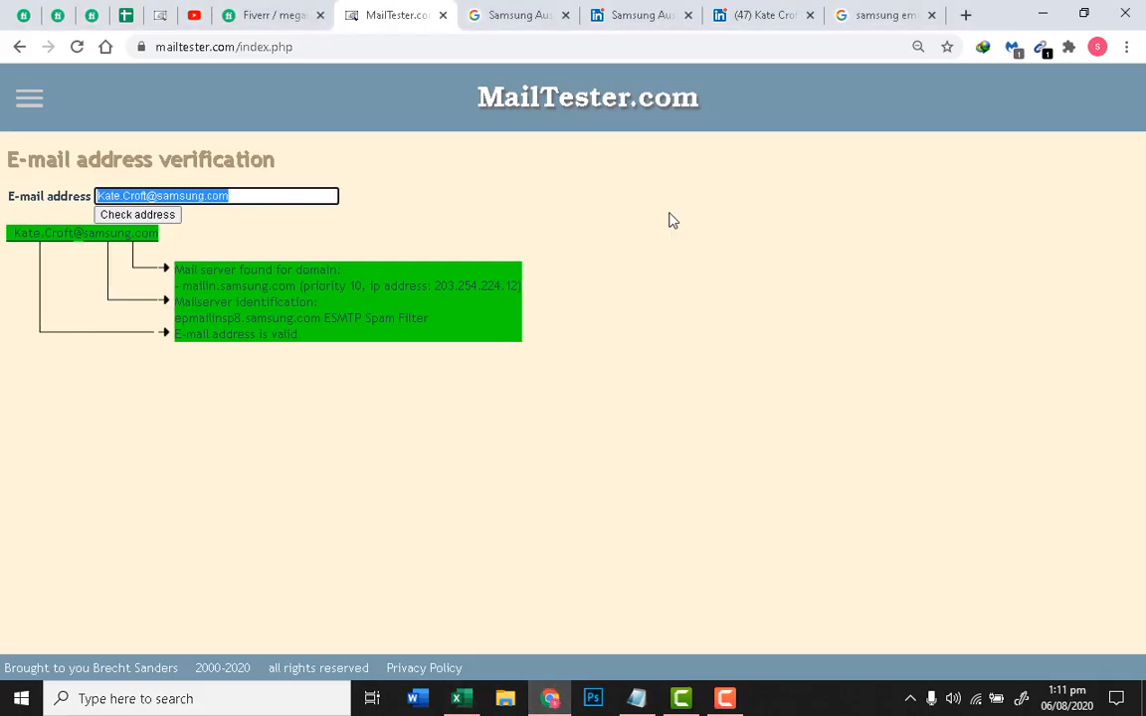
Step: Reread the Fiverr order requirements, then return to Samsung Australia's Ecommerce-filtered People list
click(265, 12)
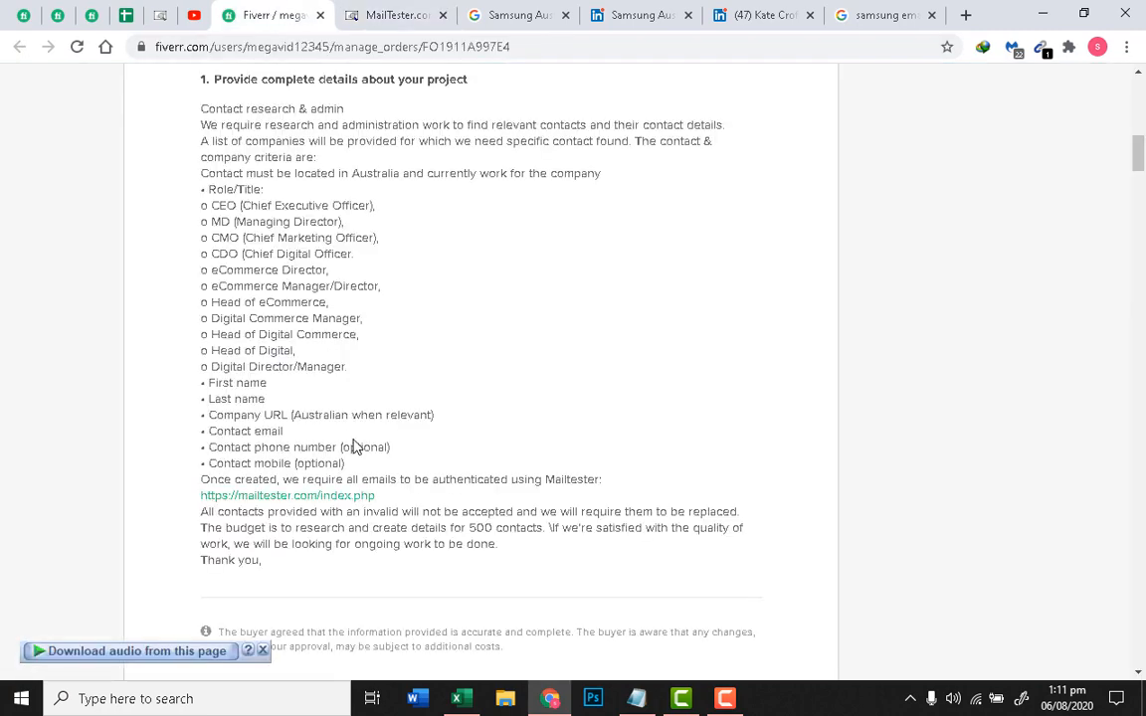
scroll(355, 447, up, 1)
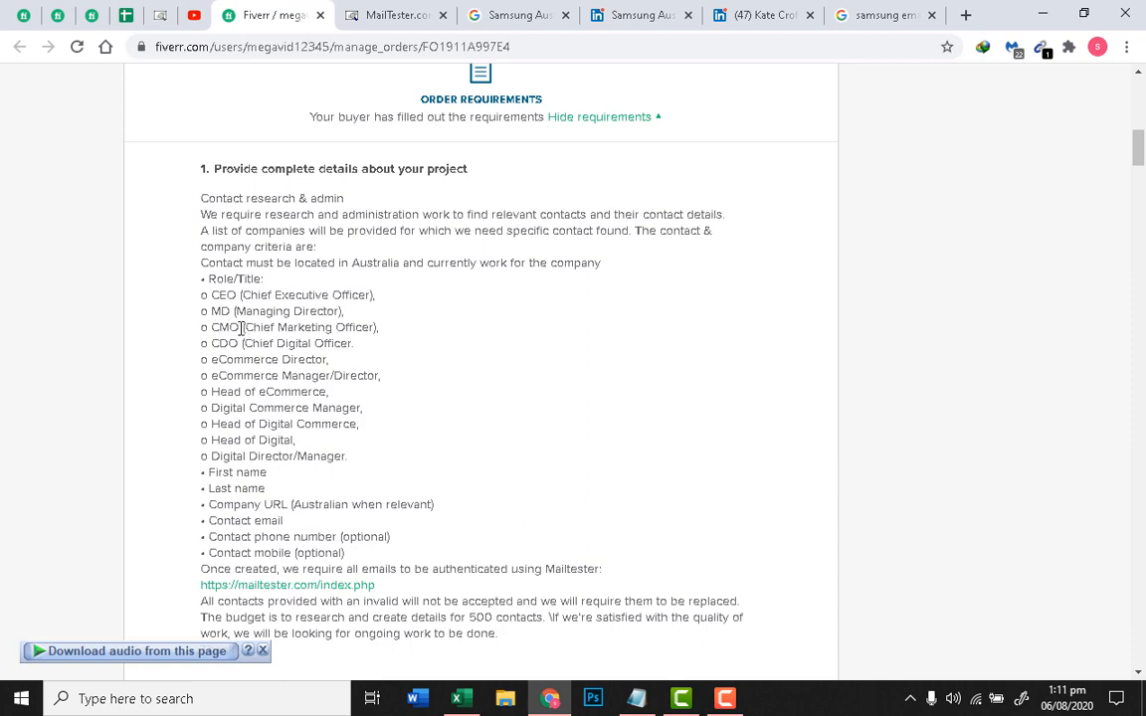
click(776, 12)
key(ctrl+shift+Tab)
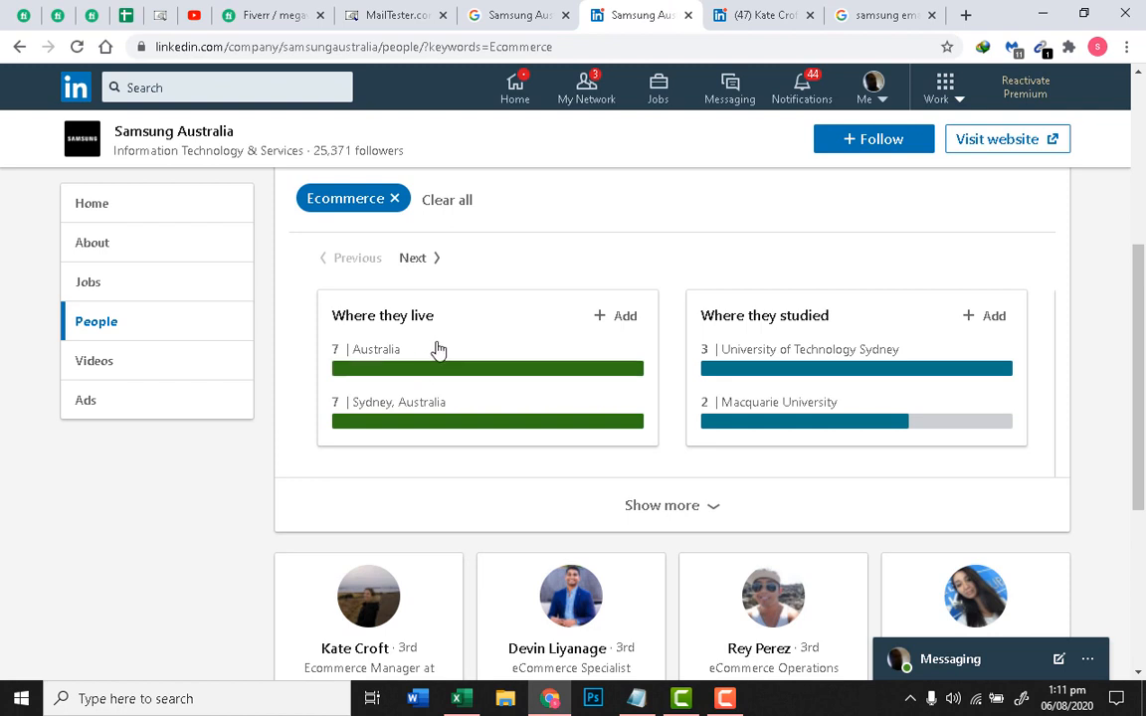
Step: Search Samsung Australia's employees for 'chief Marketing Officer'
scroll(438, 350, up, 3)
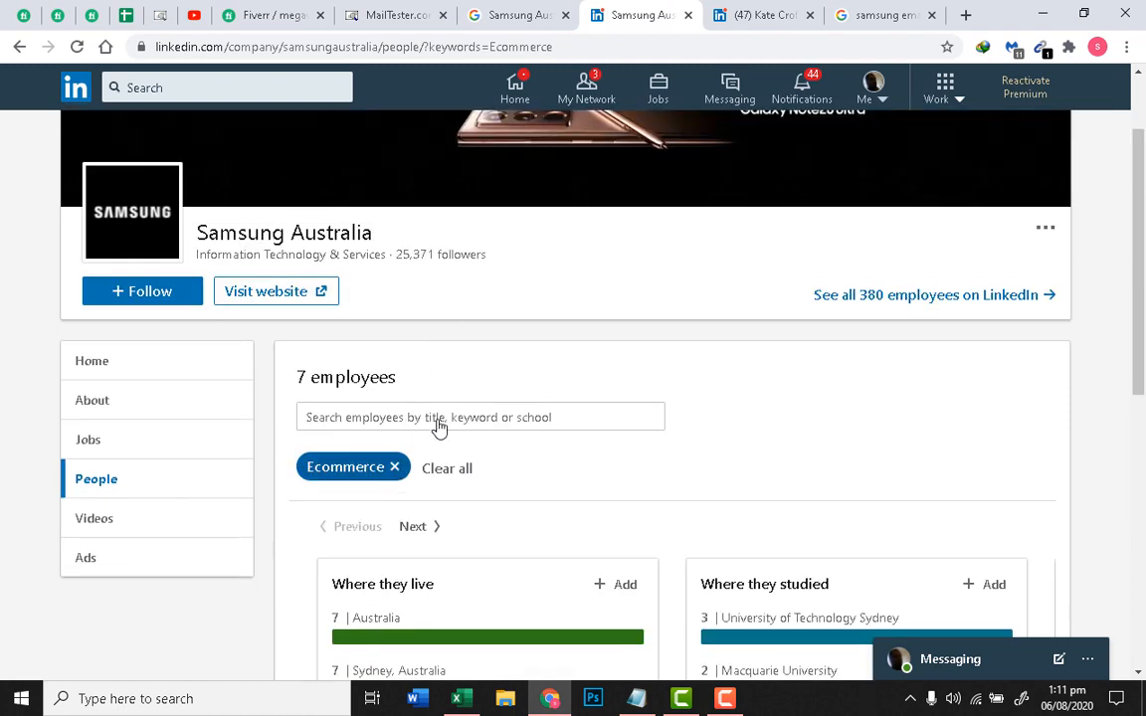
click(444, 420)
text(ch)
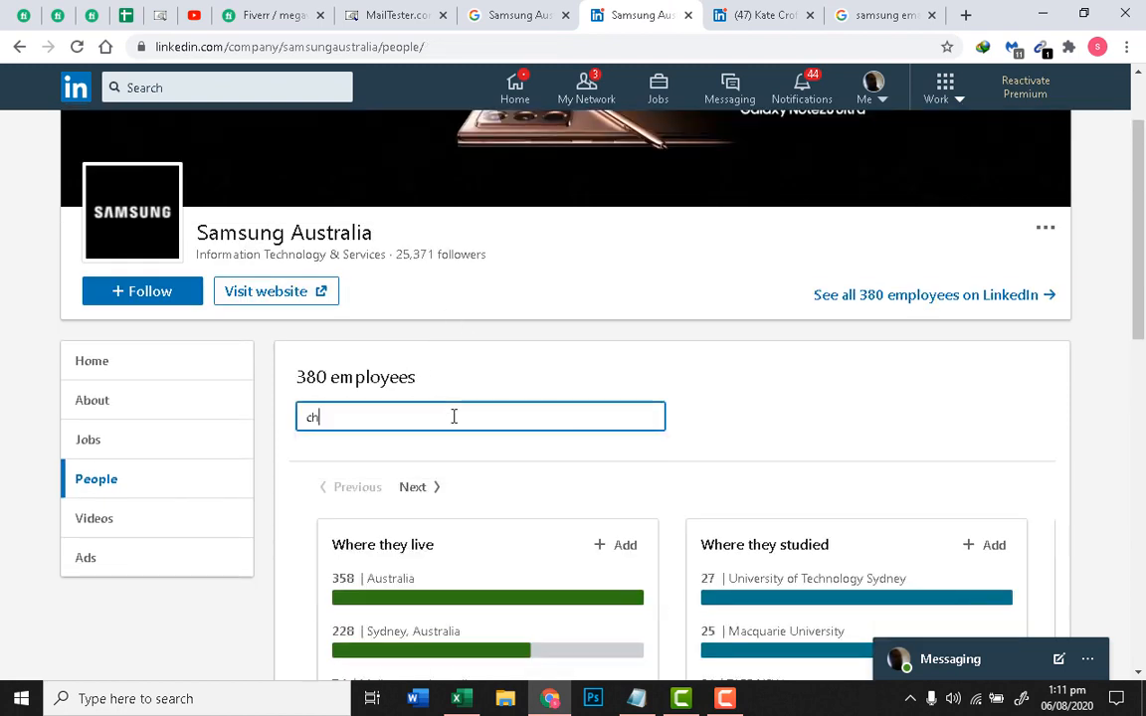
text(ief Marketing Officer)
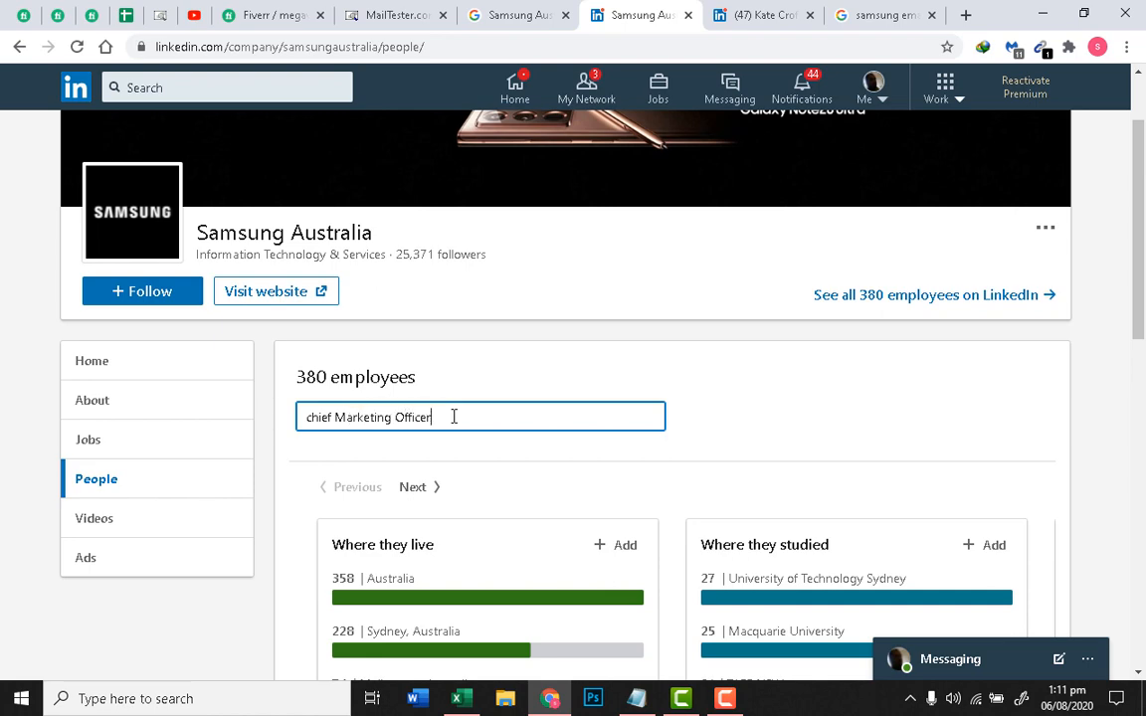
key(Return)
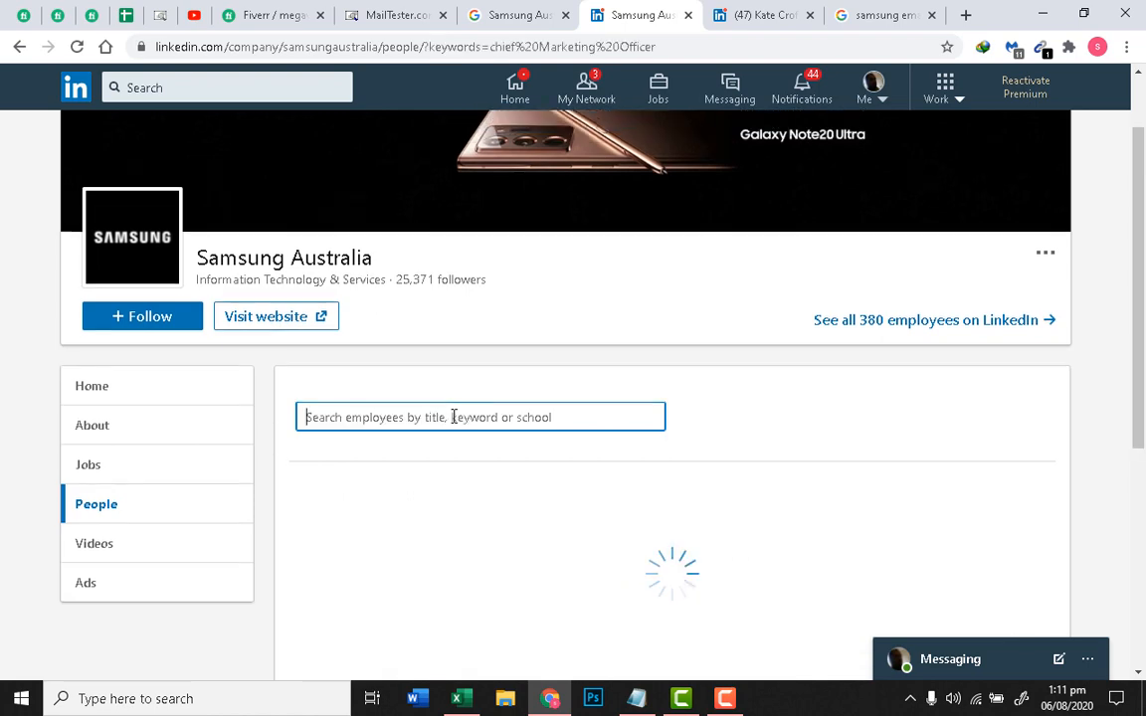
scroll(494, 427, down, 2)
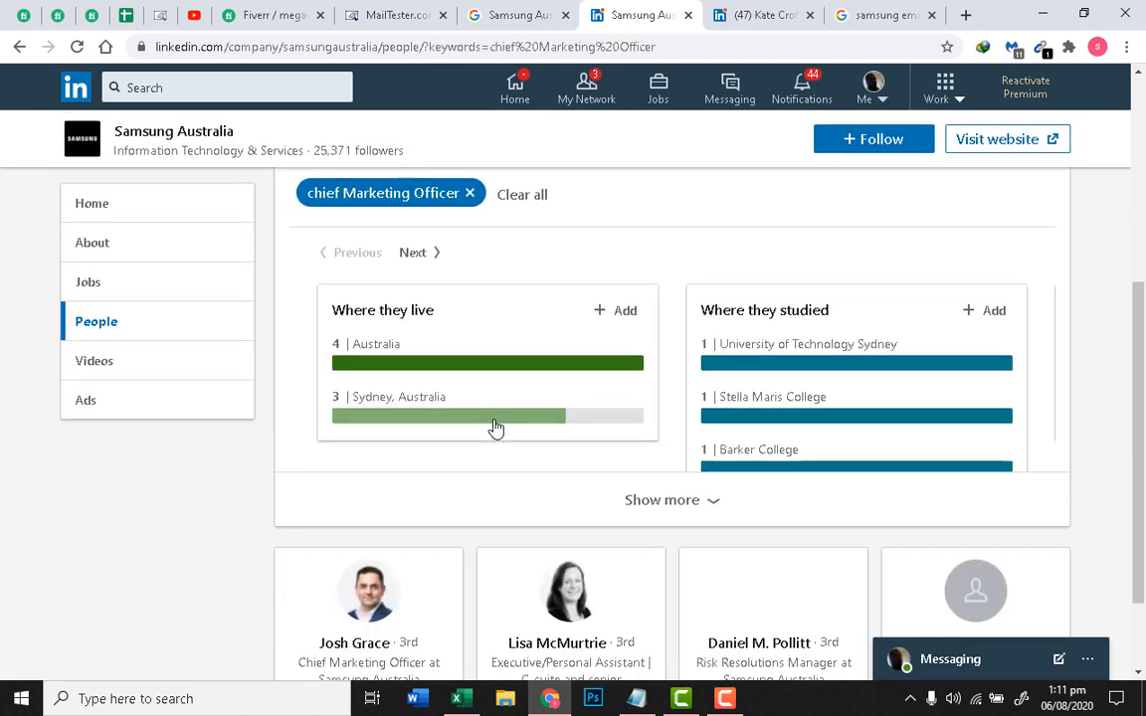
scroll(494, 427, down, 2)
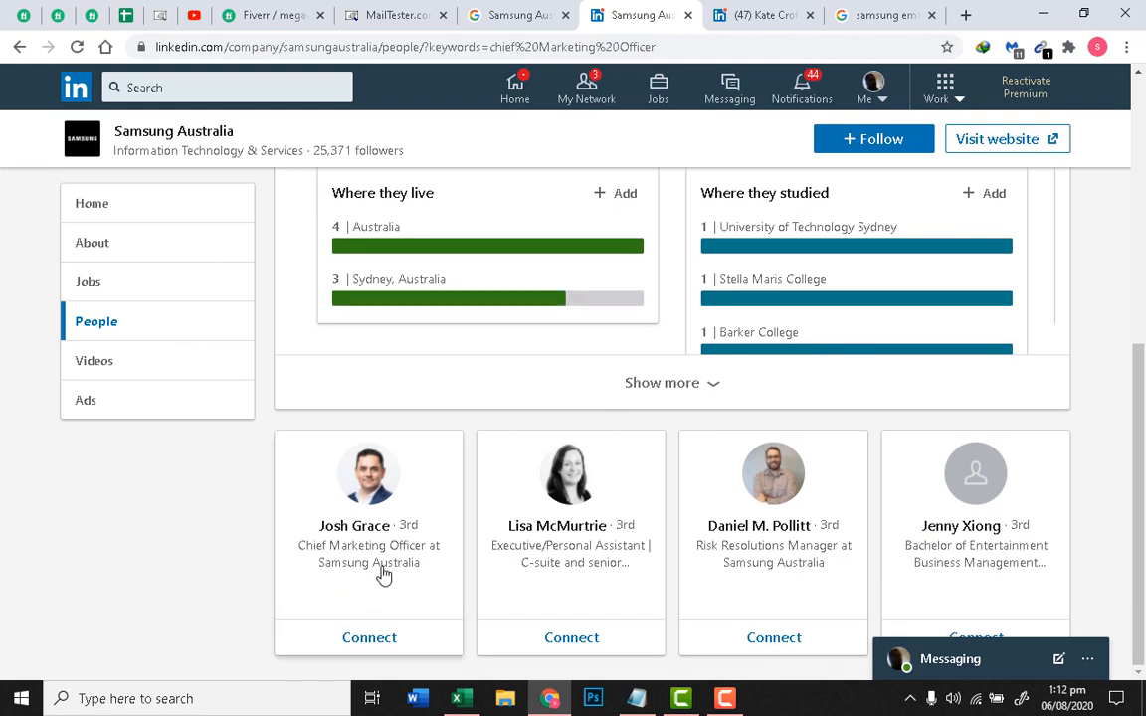
right_click(369, 535)
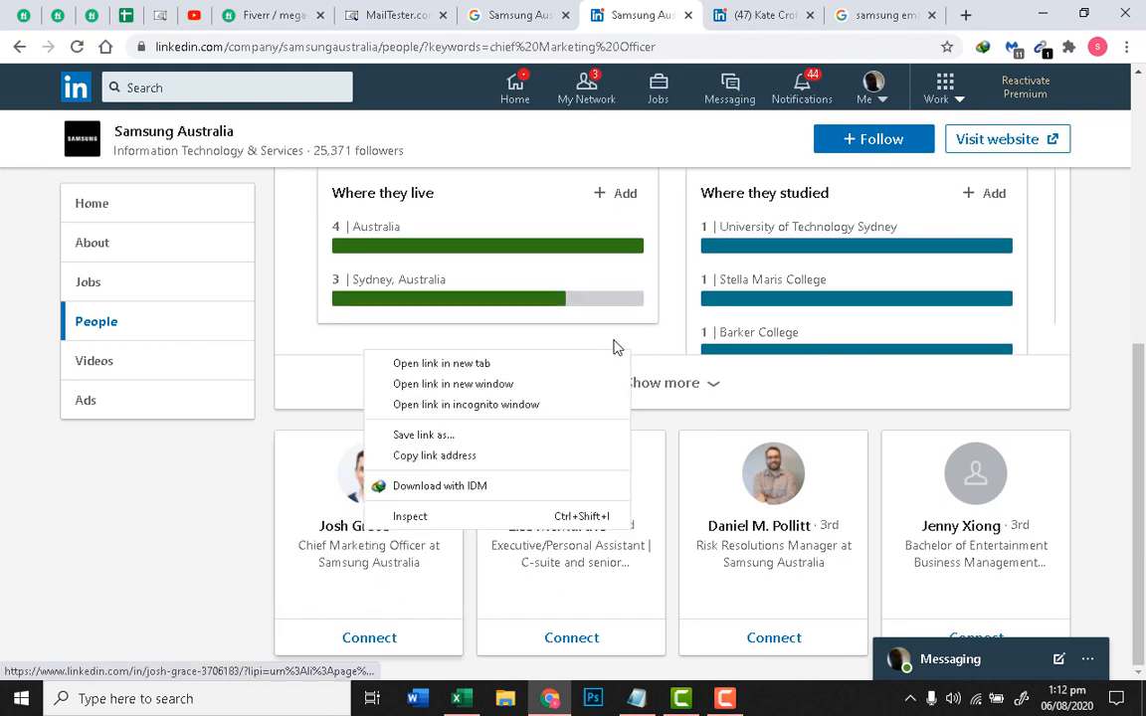
drag(599, 354, 448, 462)
right_click(385, 535)
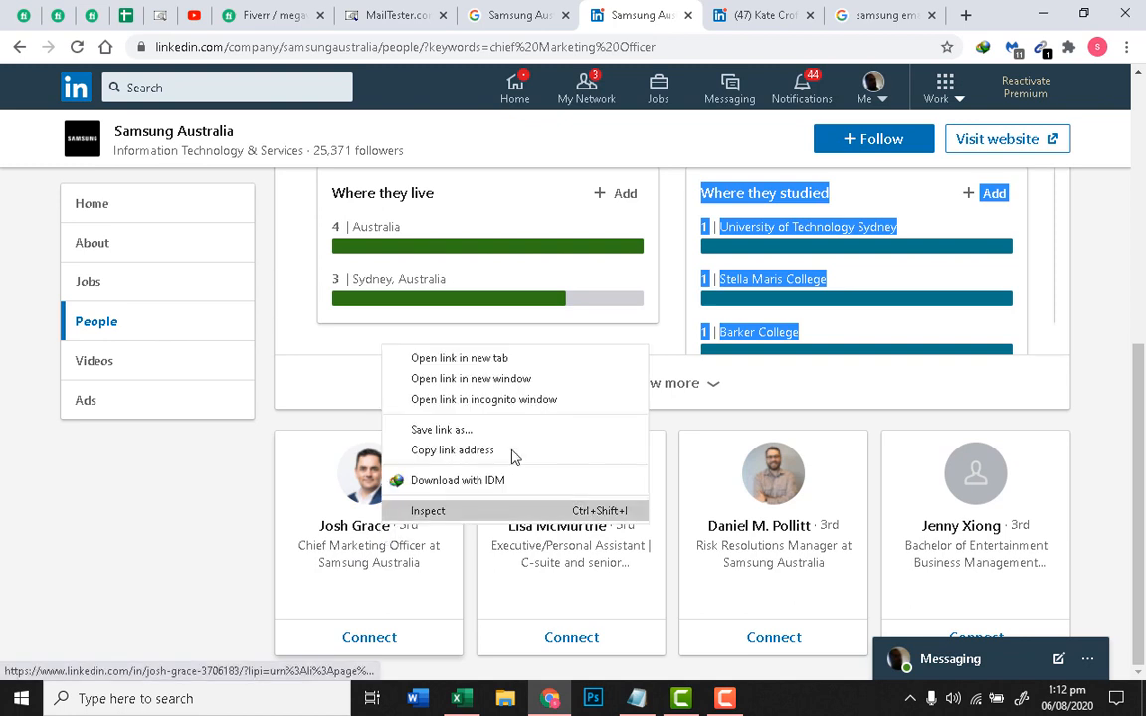
click(557, 340)
click(660, 12)
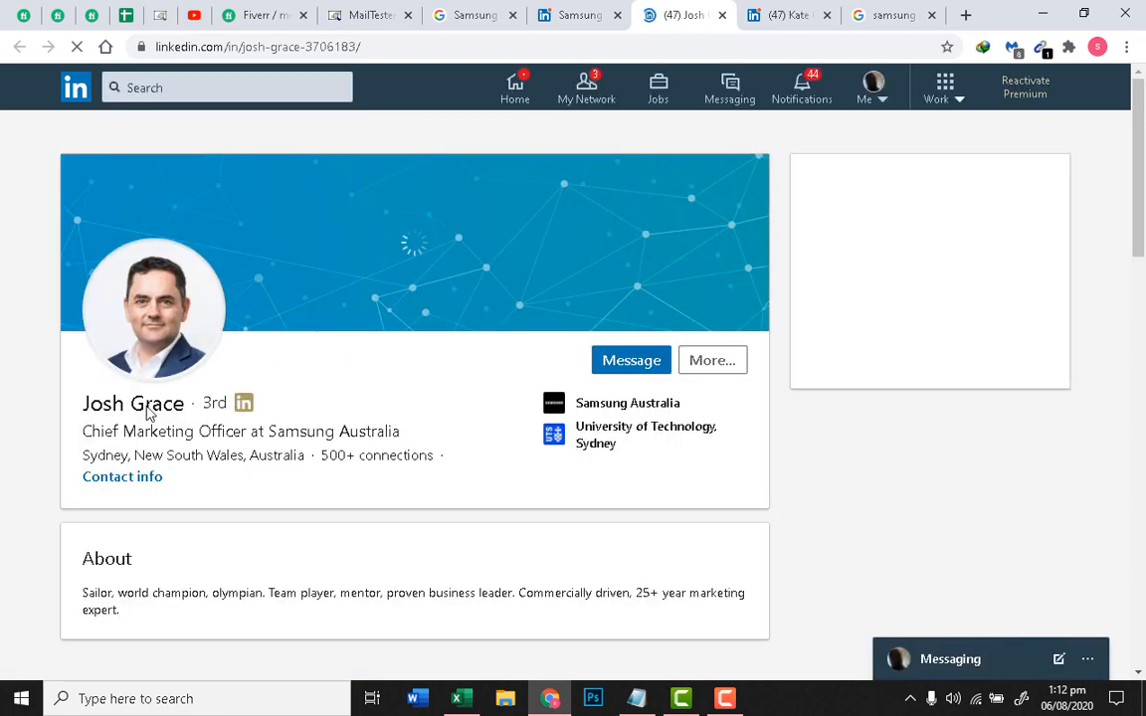
drag(84, 403, 189, 402)
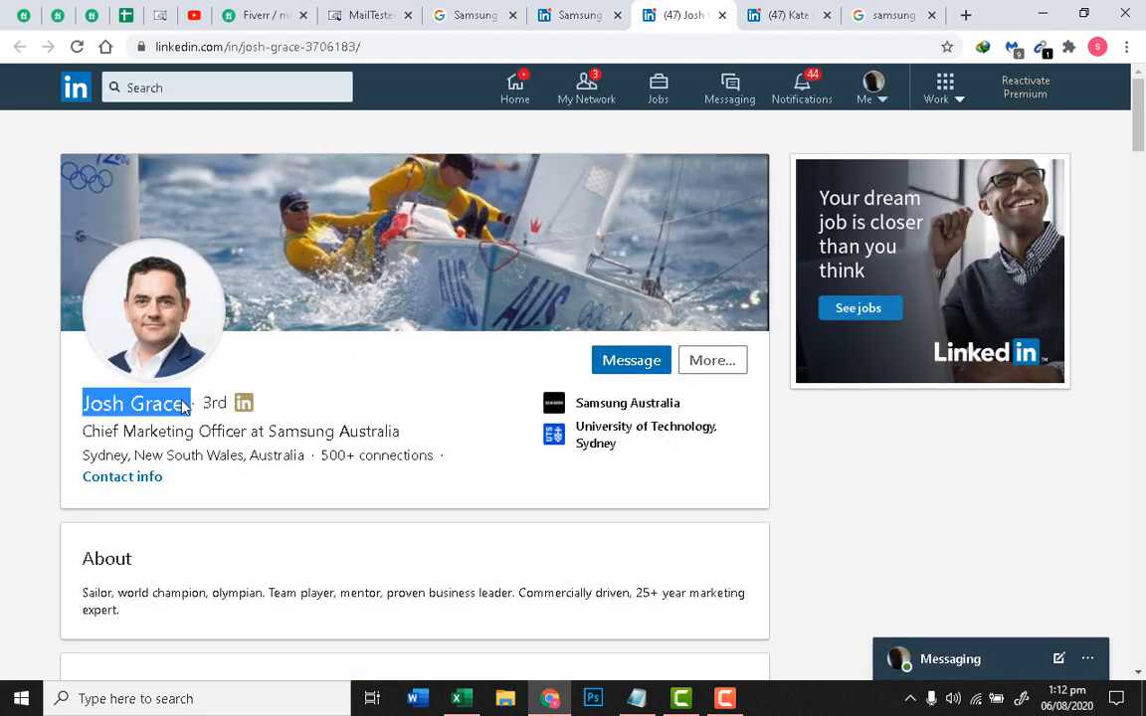
right_click(189, 402)
click(204, 411)
click(386, 10)
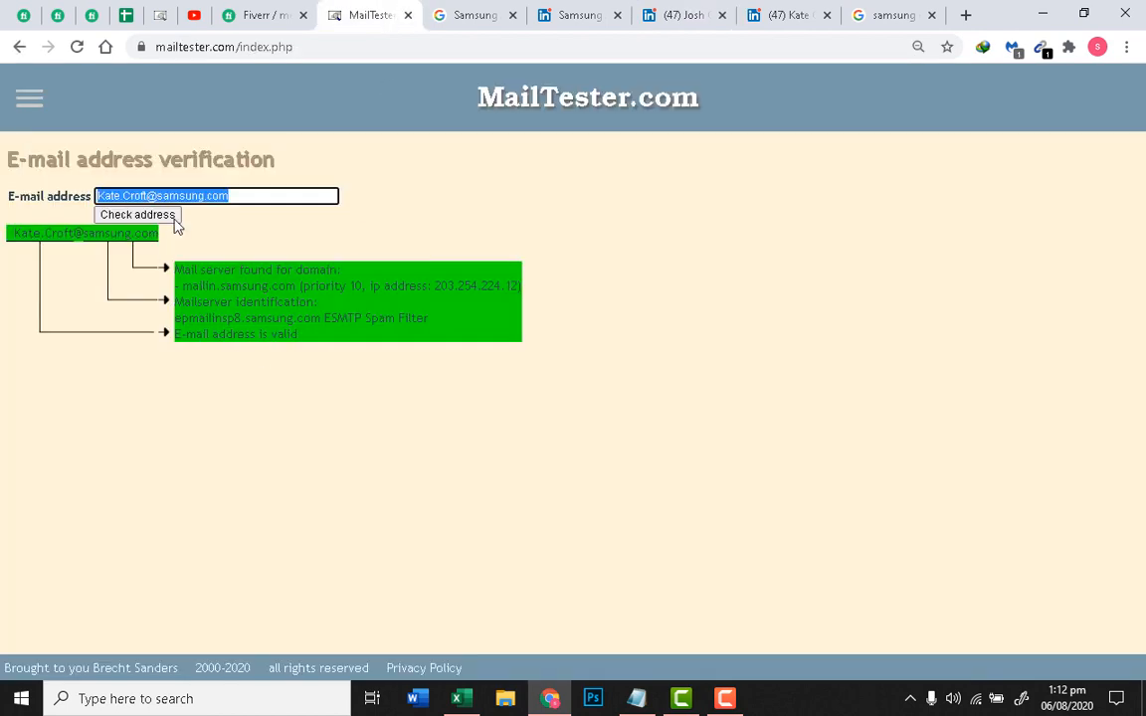
click(152, 195)
double_click(145, 195)
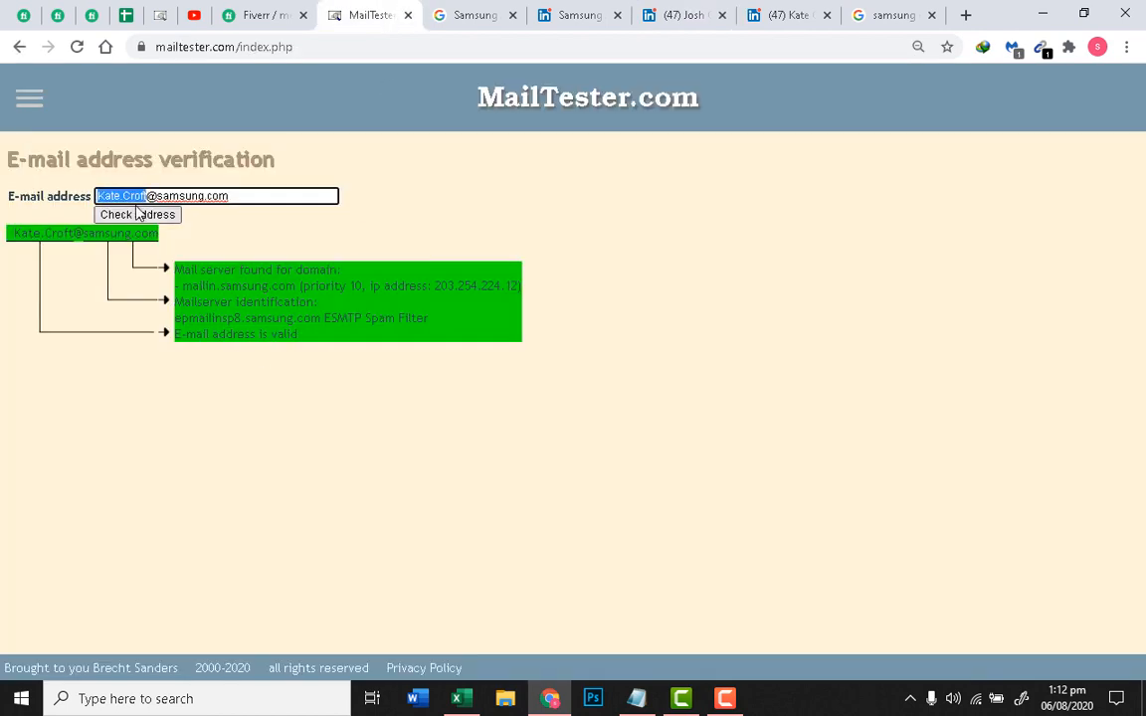
key(ctrl+v)
click(126, 196)
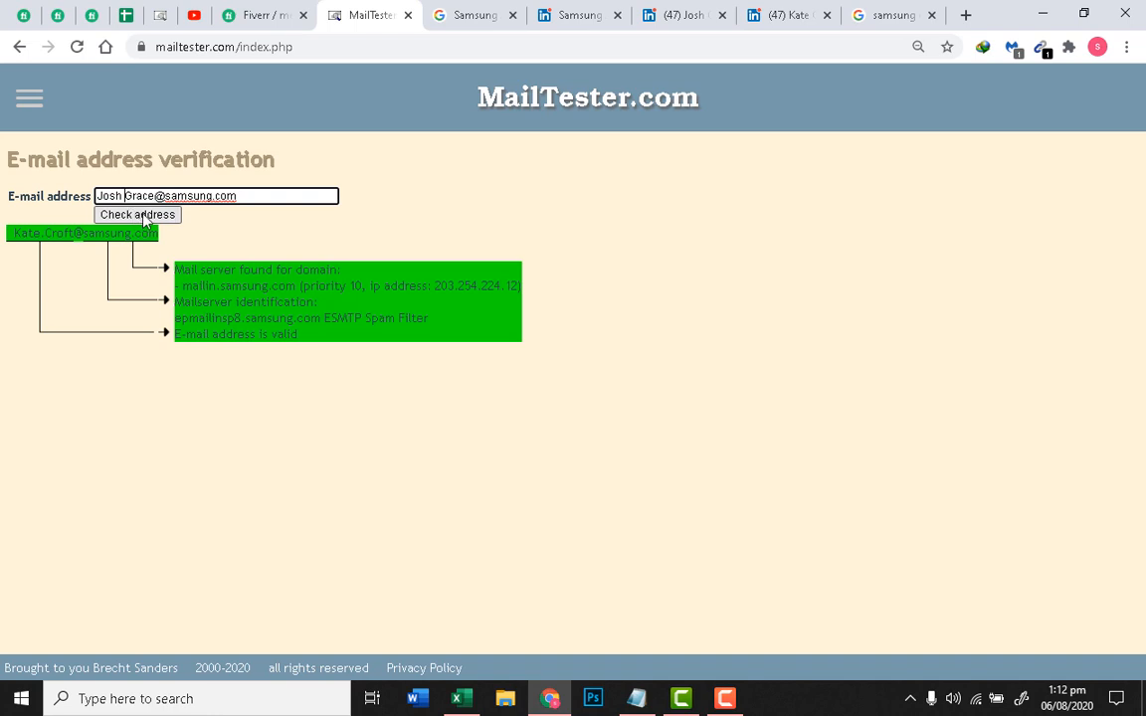
key(BackSpace)
key(BackSpace)
key(BackSpace)
key(BackSpace)
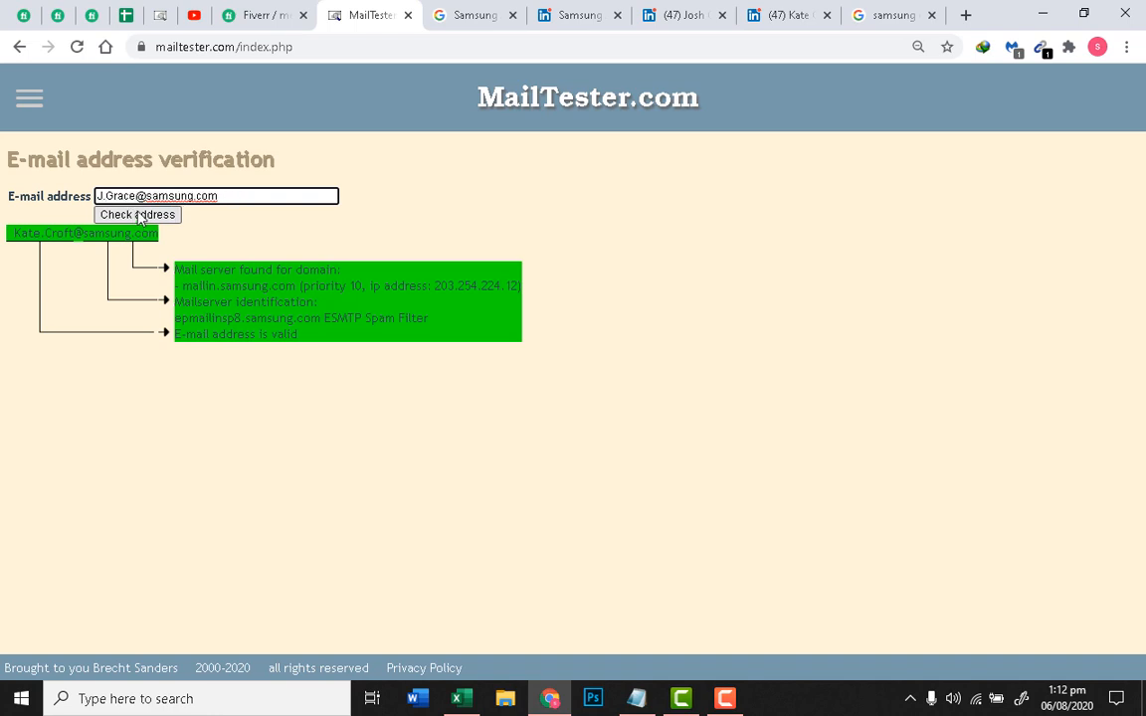
click(139, 215)
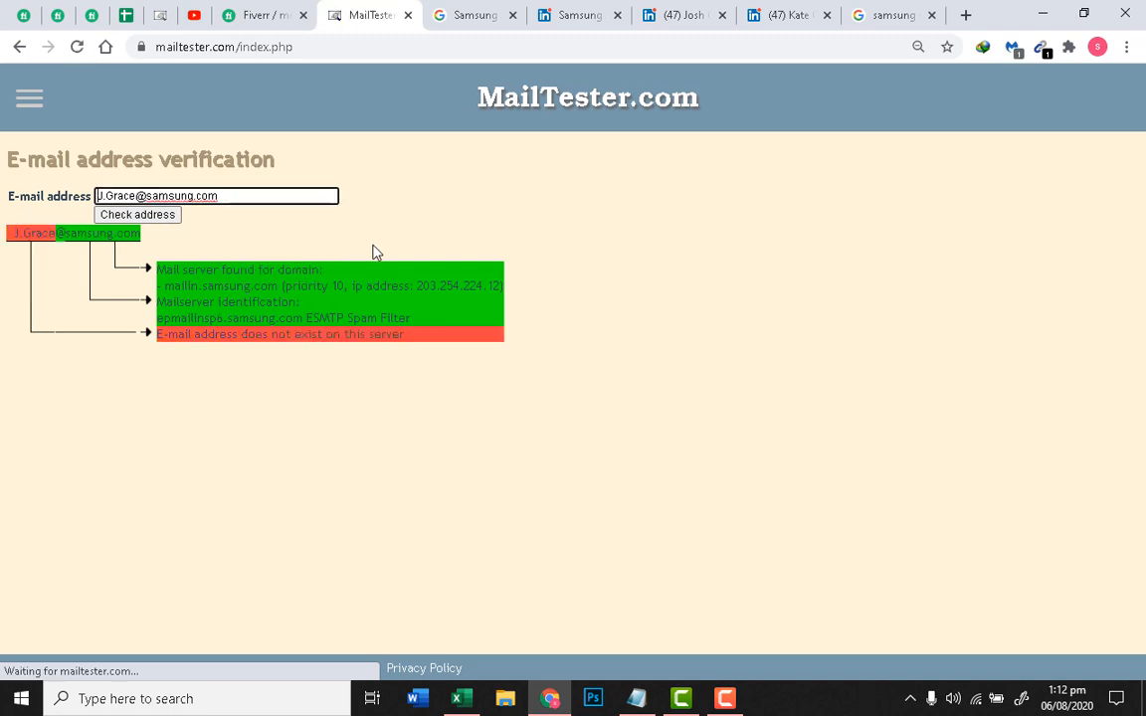
triple_click(278, 335)
click(664, 15)
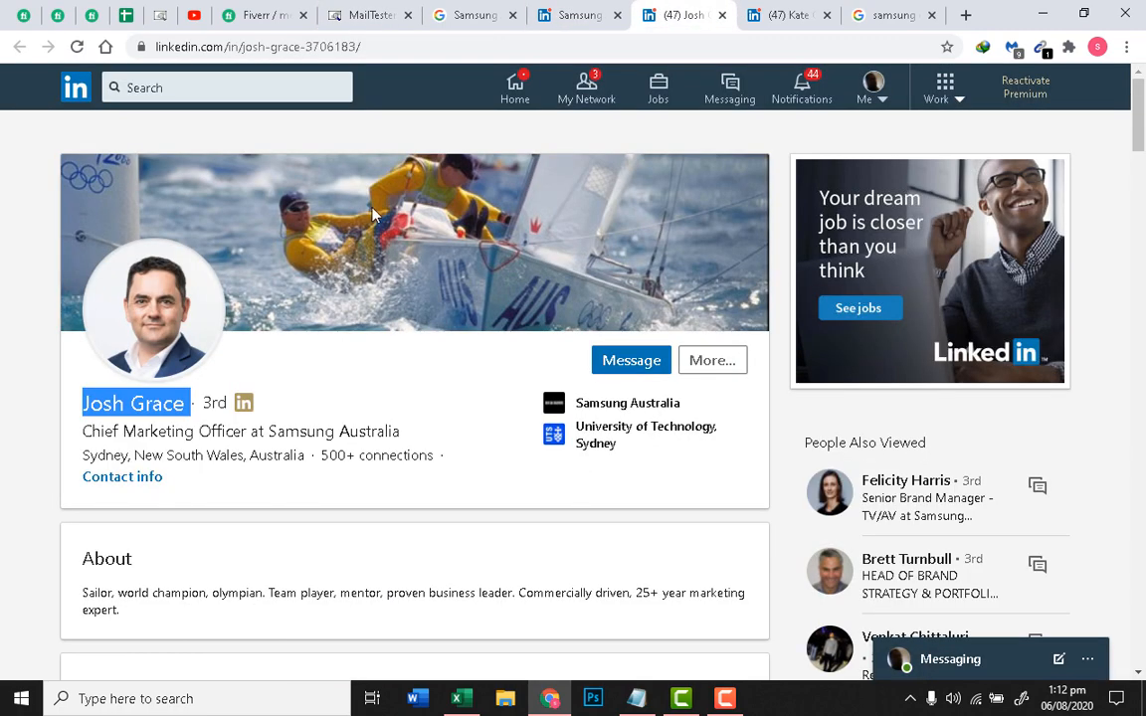
click(84, 416)
click(391, 8)
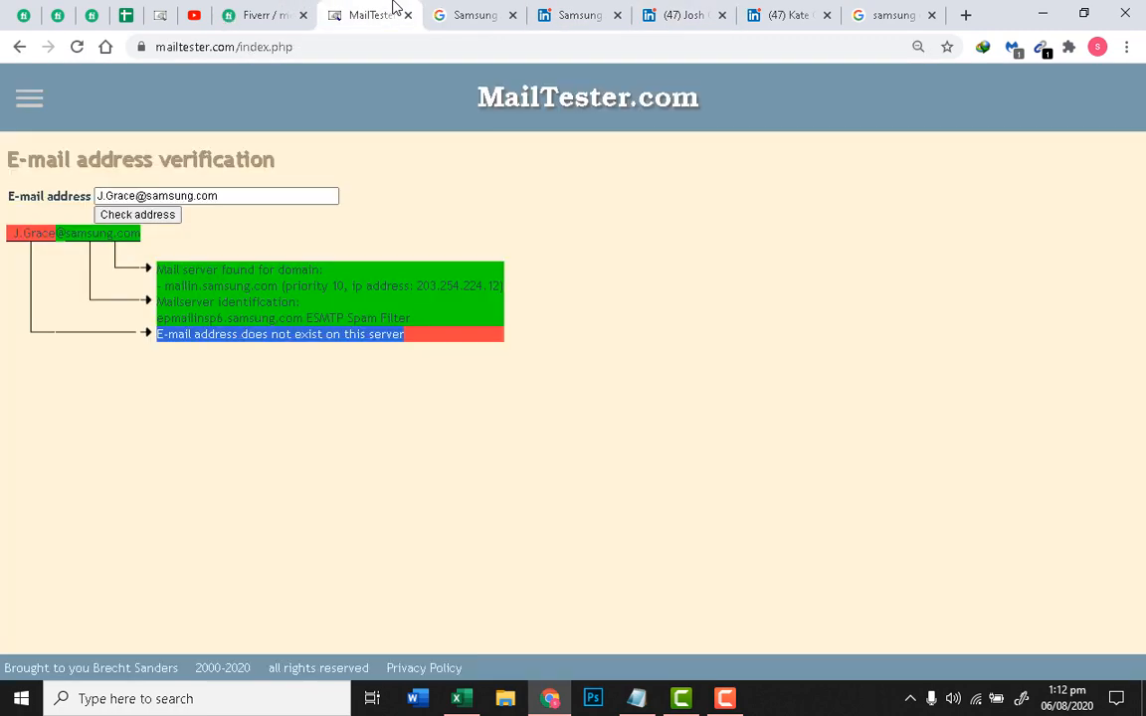
click(106, 197)
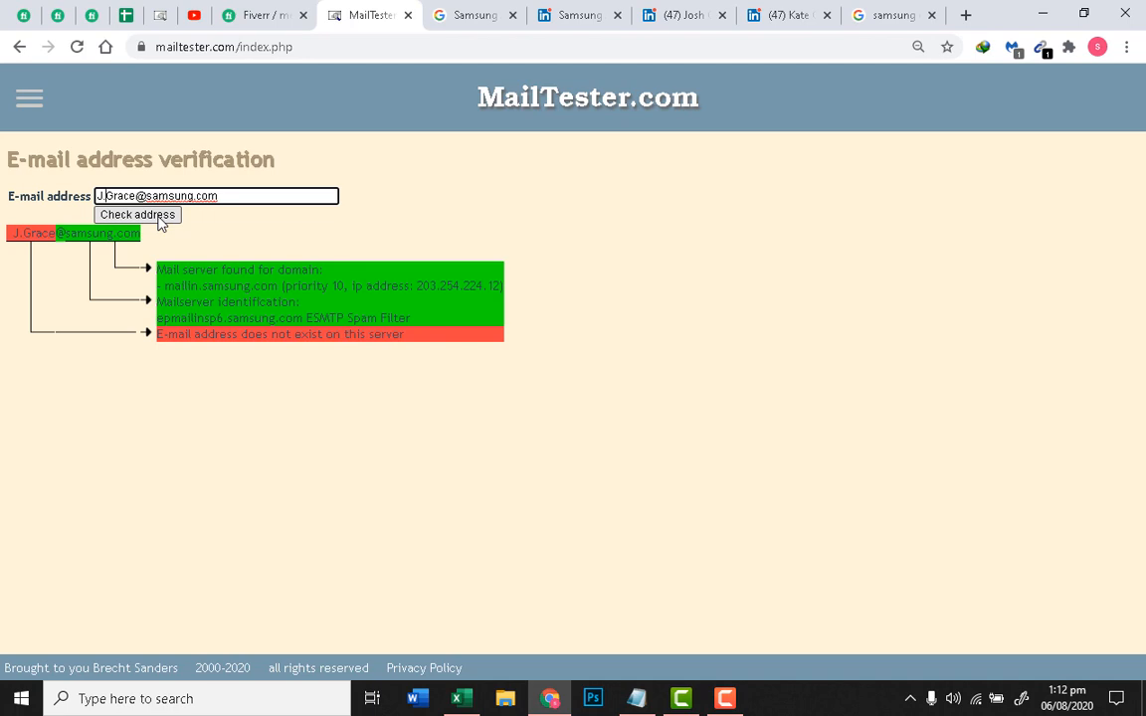
key(Delete)
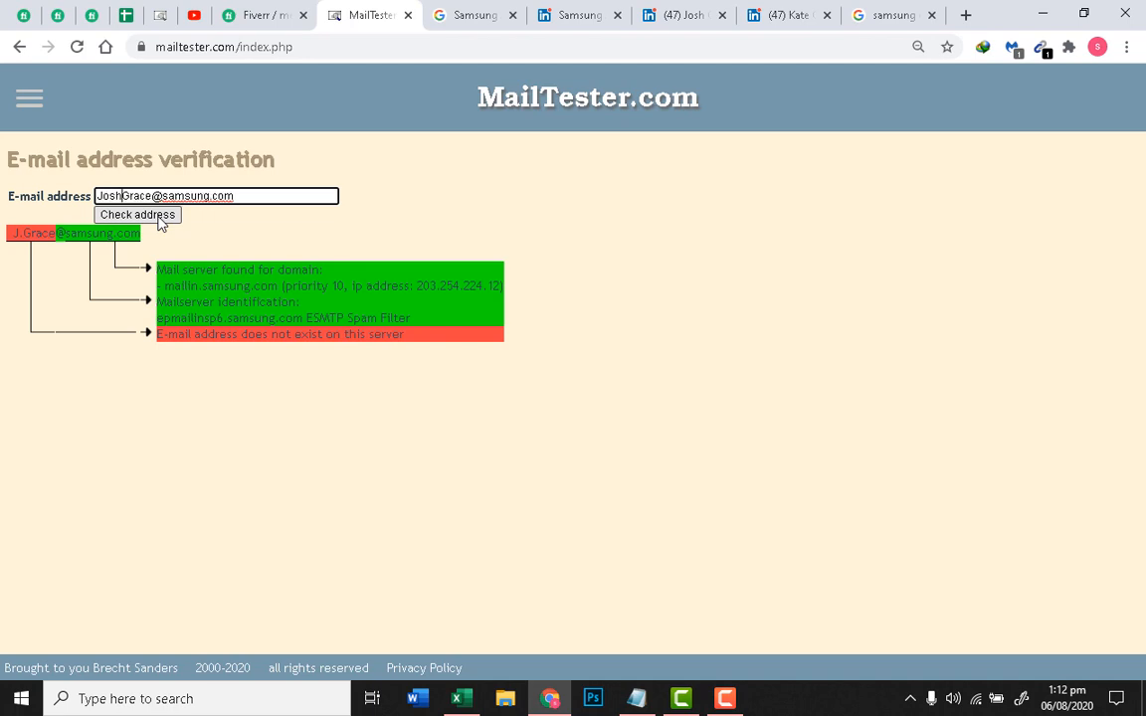
click(157, 216)
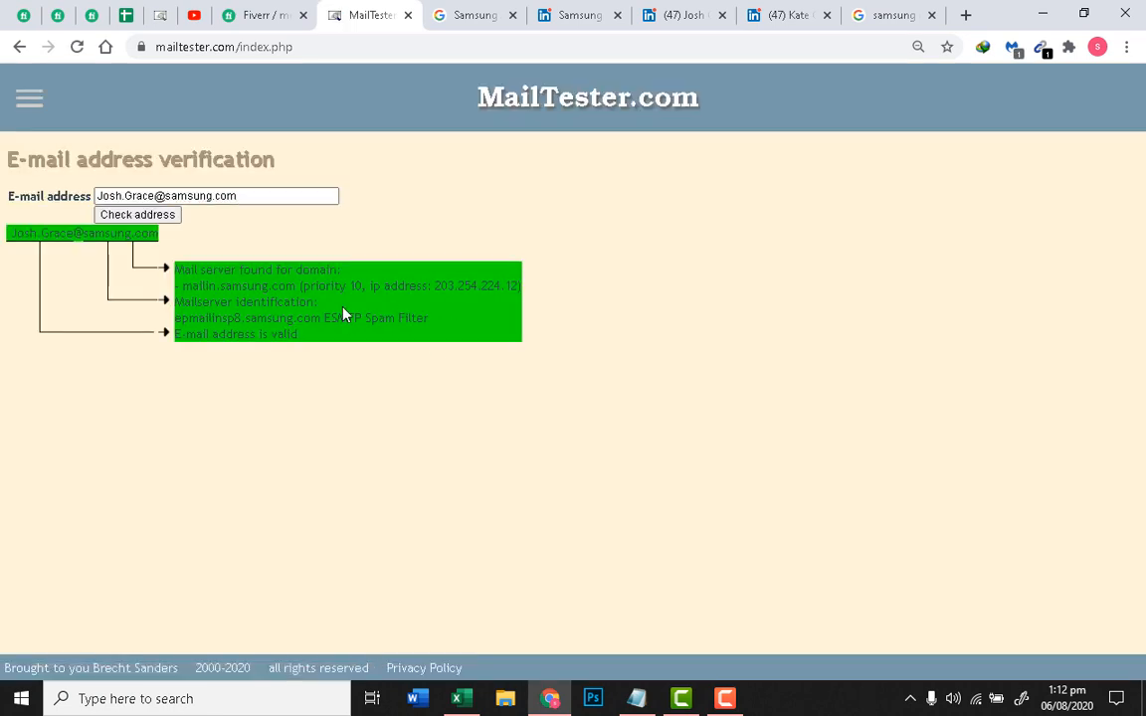
Step: Copy the validated address and return to the Excel contact sheet
triple_click(264, 332)
click(277, 197)
triple_click(277, 197)
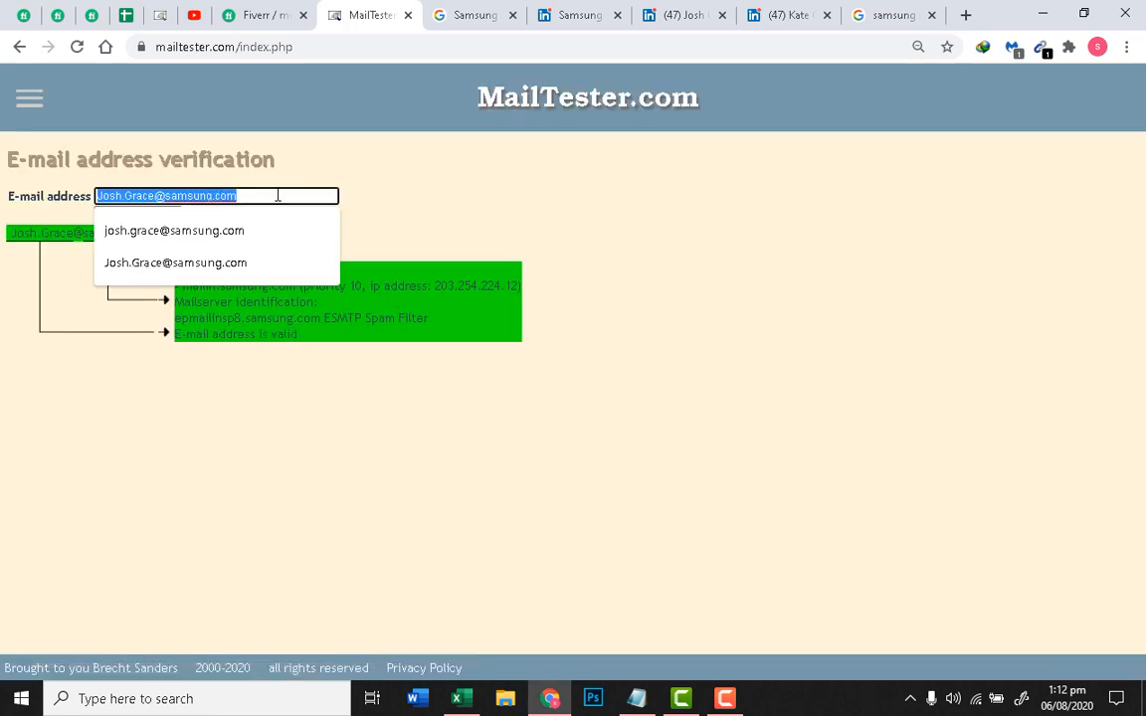
click(463, 701)
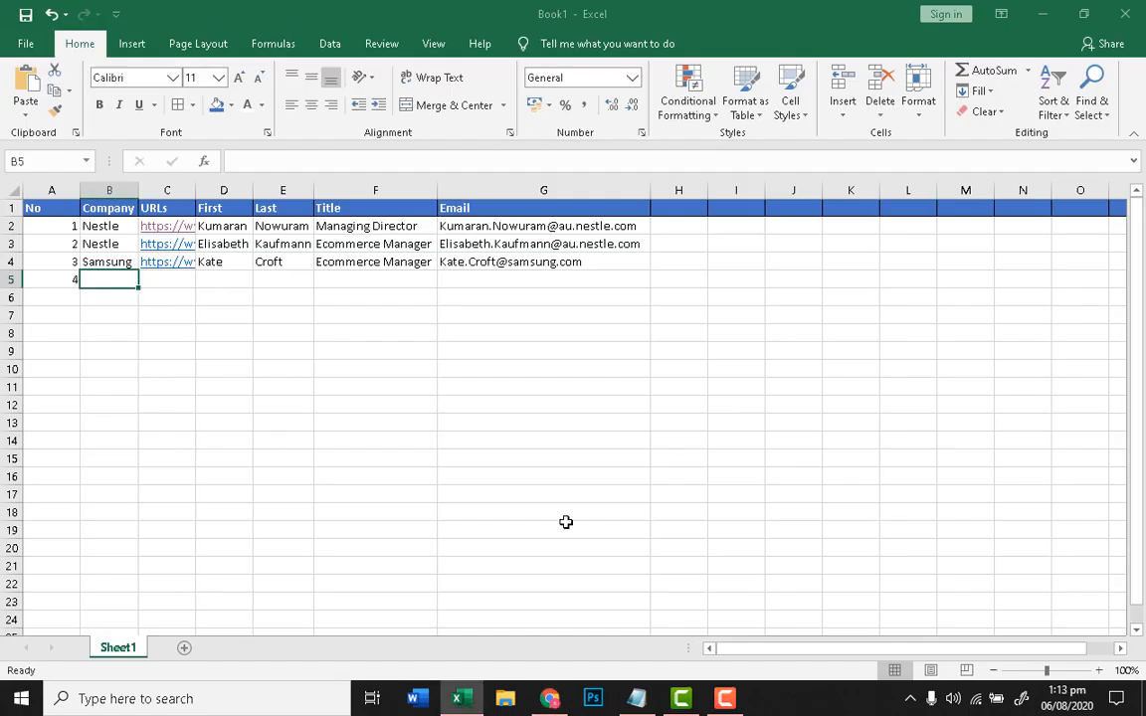
Step: Paste the verified e-mail into G5 and enter Samsung as contact 4's company in B5
click(282, 369)
click(537, 281)
key(ctrl+v)
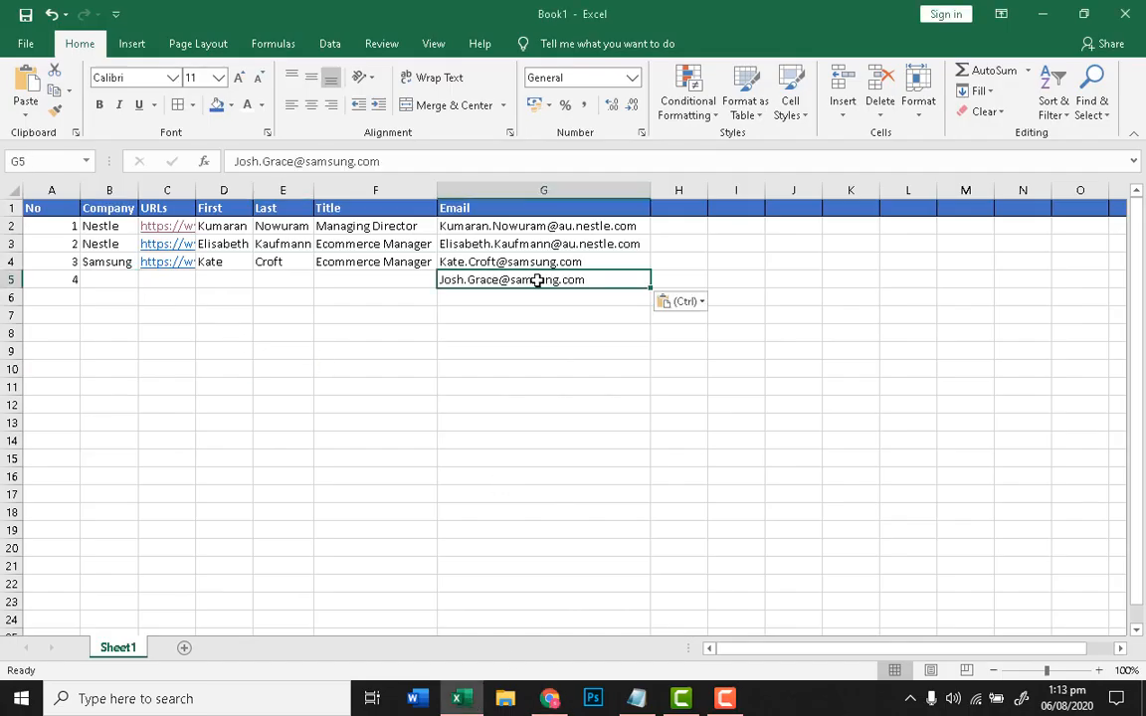
click(446, 385)
click(106, 281)
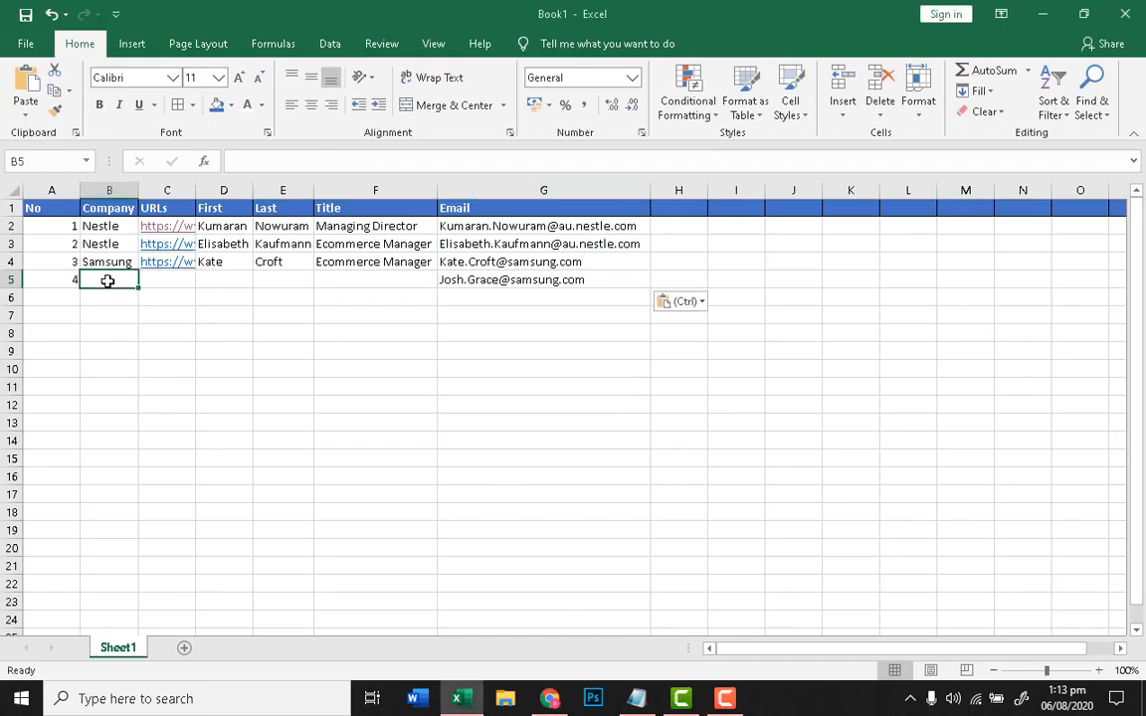
text(Samsung)
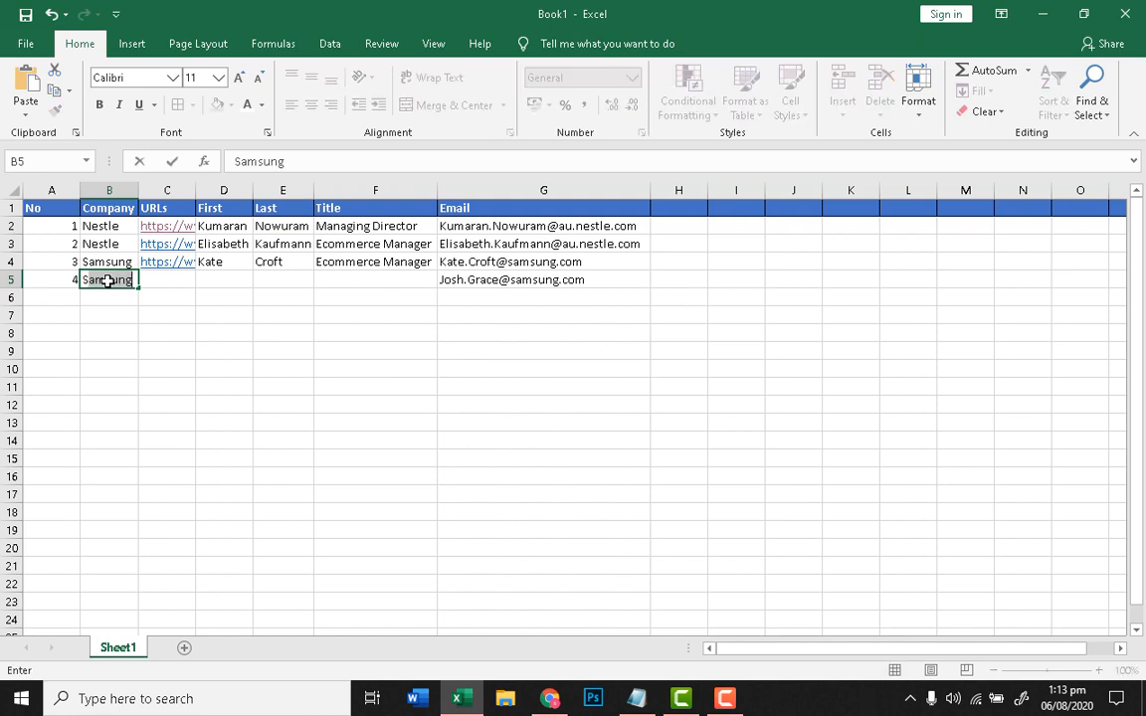
click(143, 280)
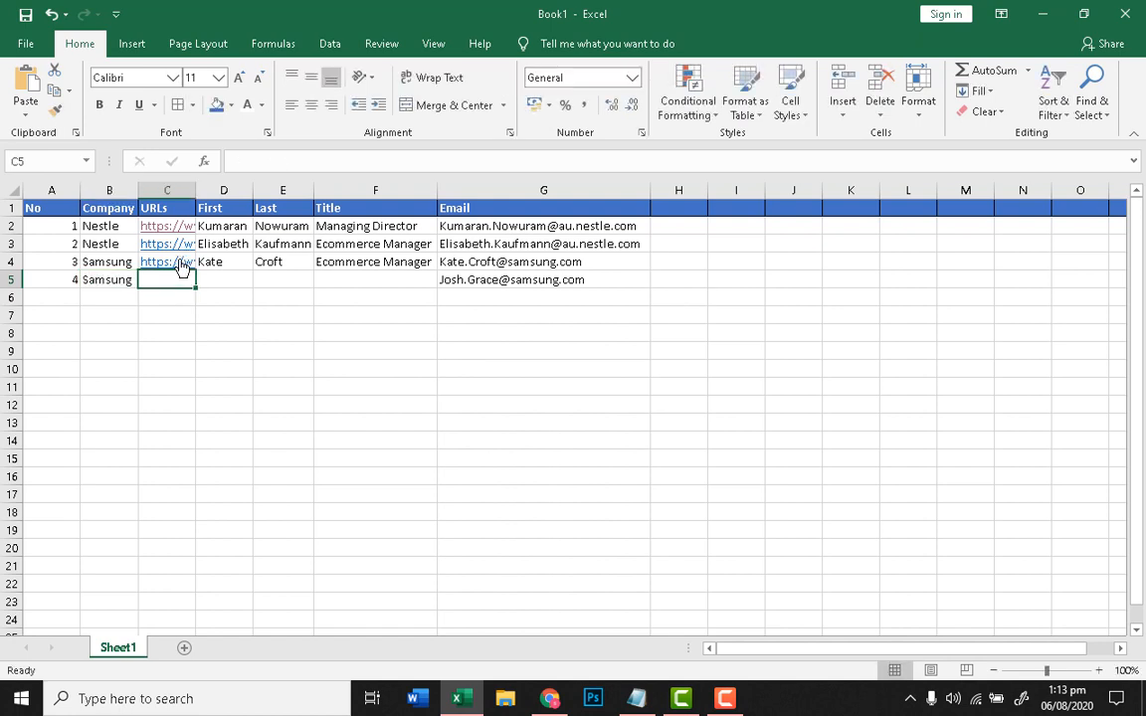
Step: Autofit the URLs column and fill the Samsung URL down from C4 to C5
drag(196, 189, 196, 189)
double_click(196, 189)
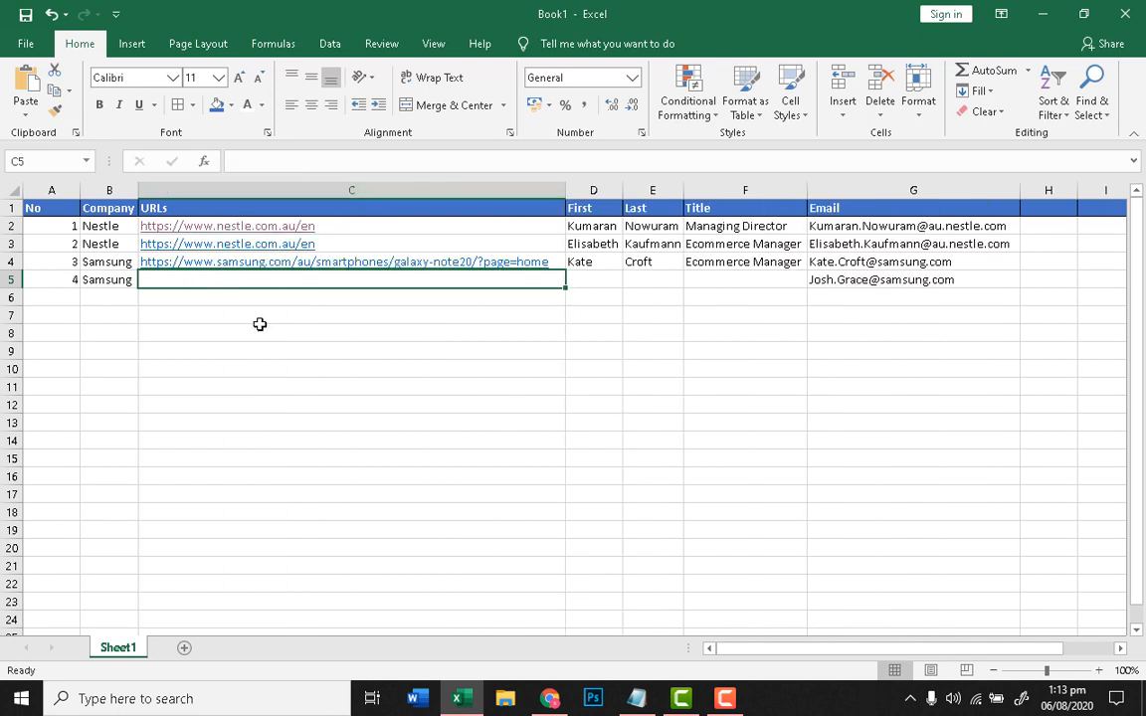
click(326, 348)
click(560, 264)
drag(565, 277, 564, 287)
click(472, 356)
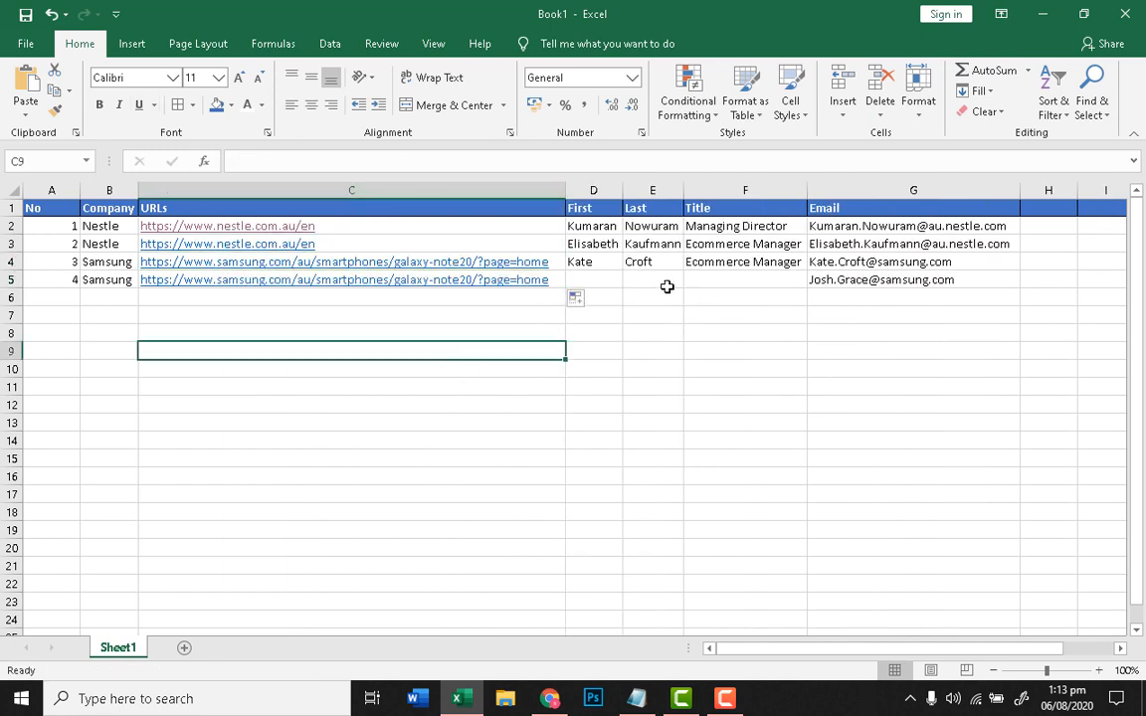
Step: Enter contact 4's first and last name in D5 and E5
click(594, 297)
click(597, 279)
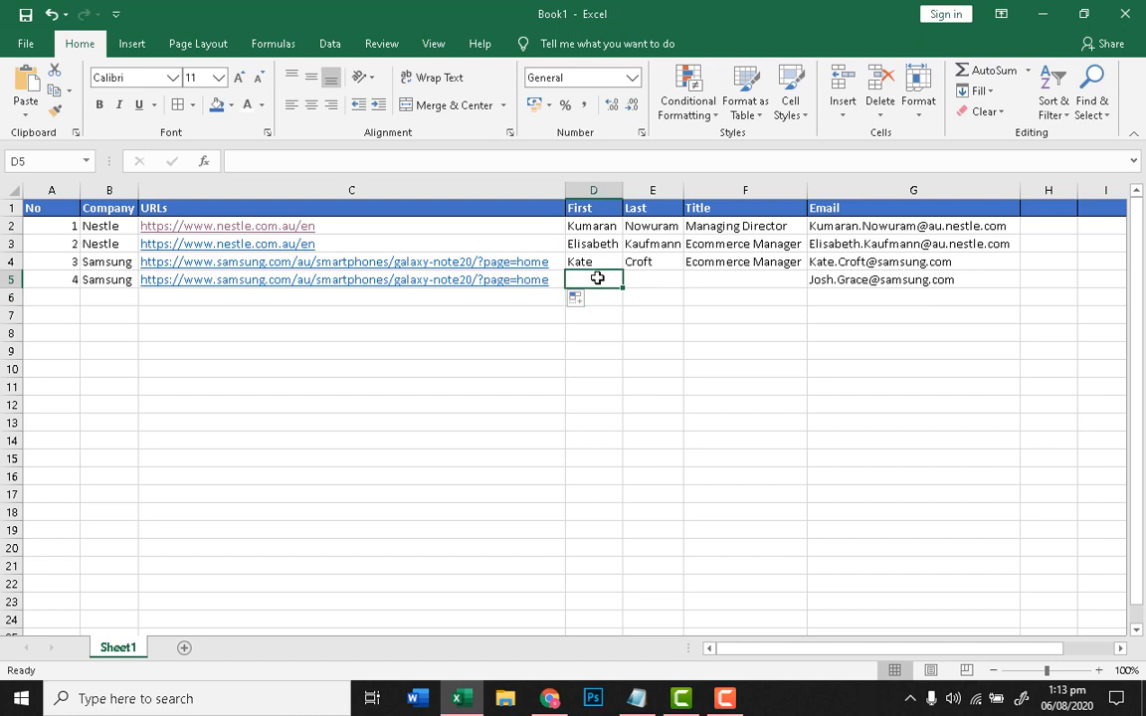
text(H)
key(BackSpace)
text(J)
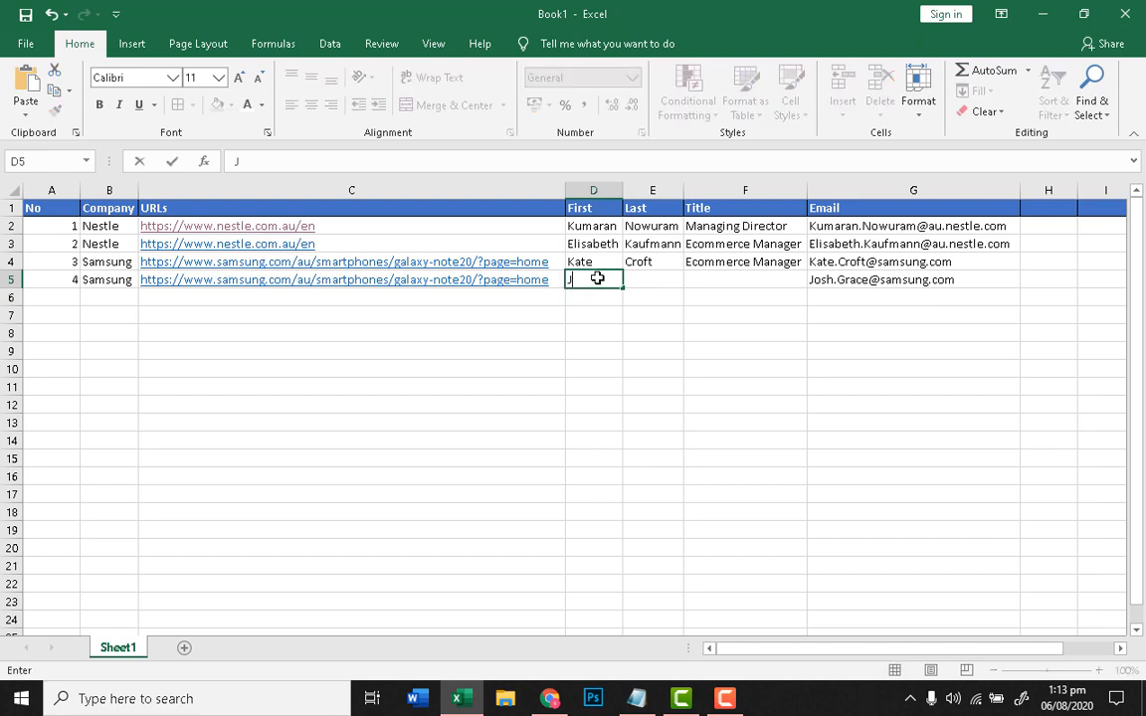
key(BackSpace)
key(Tab)
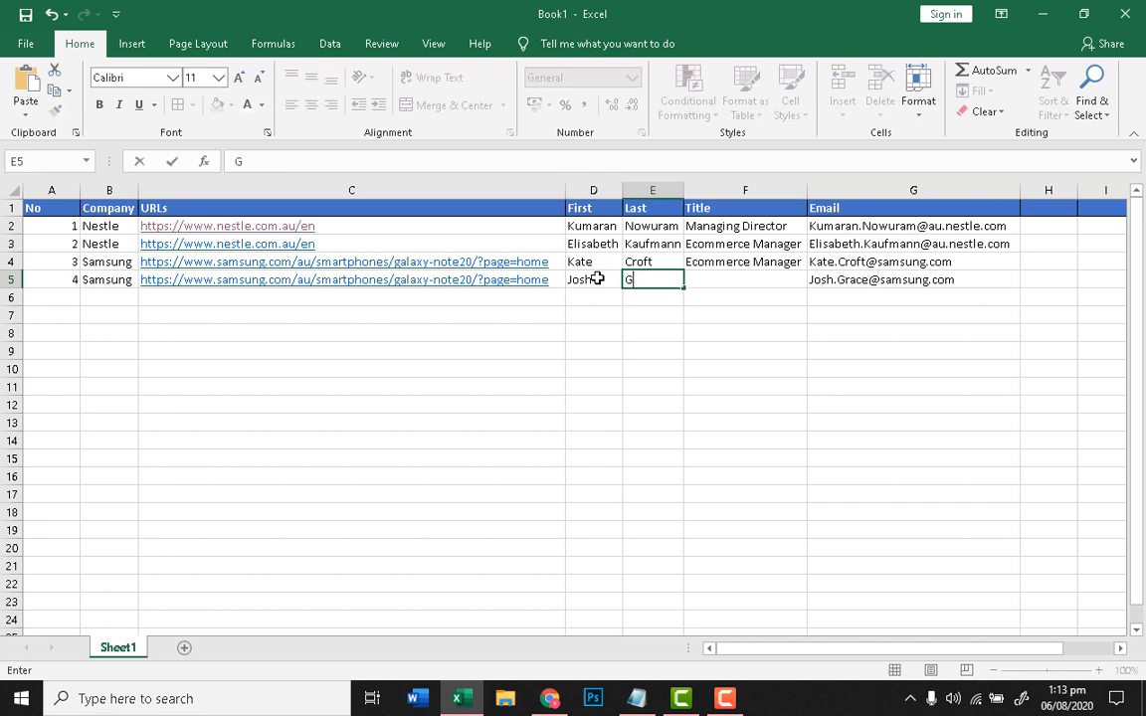
key(Tab)
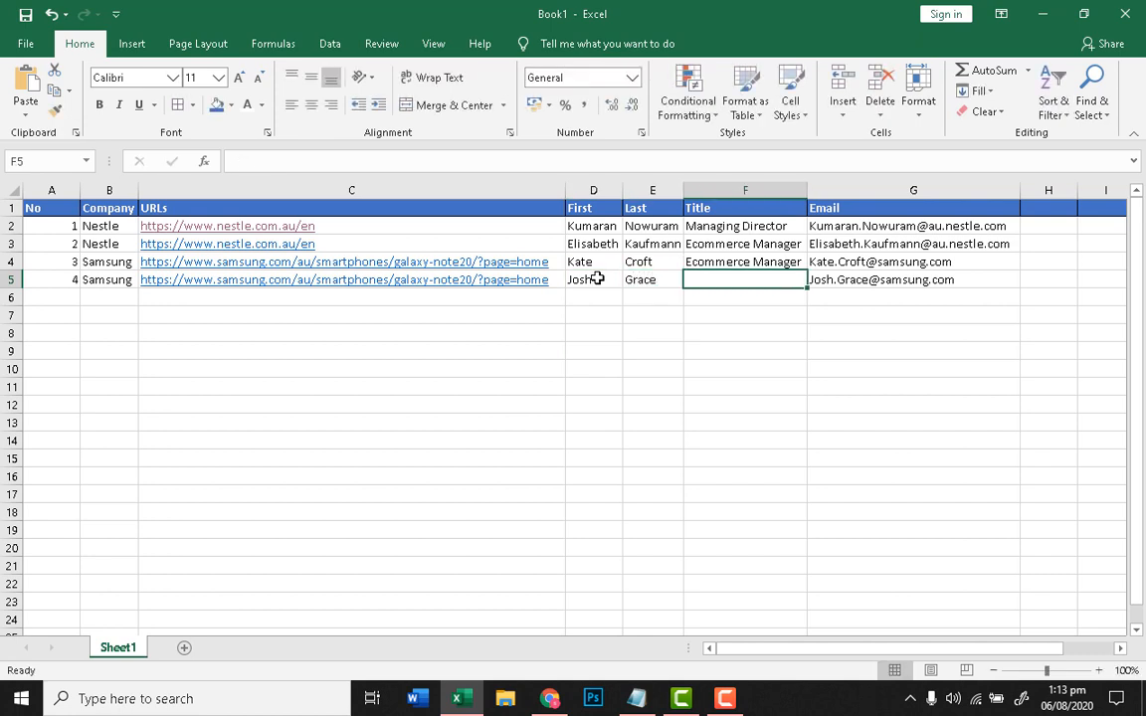
Step: Enter Chief Marketing Officer as the title in F5 and autofit the Title column
text(Ch)
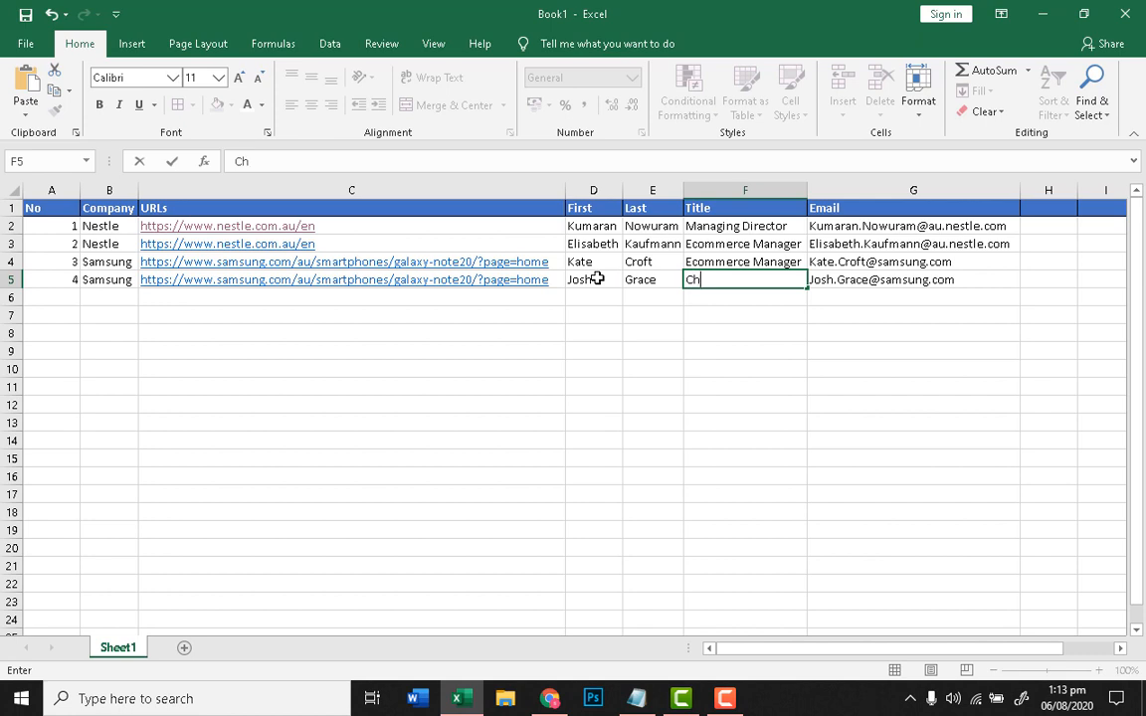
text(ief Marketing)
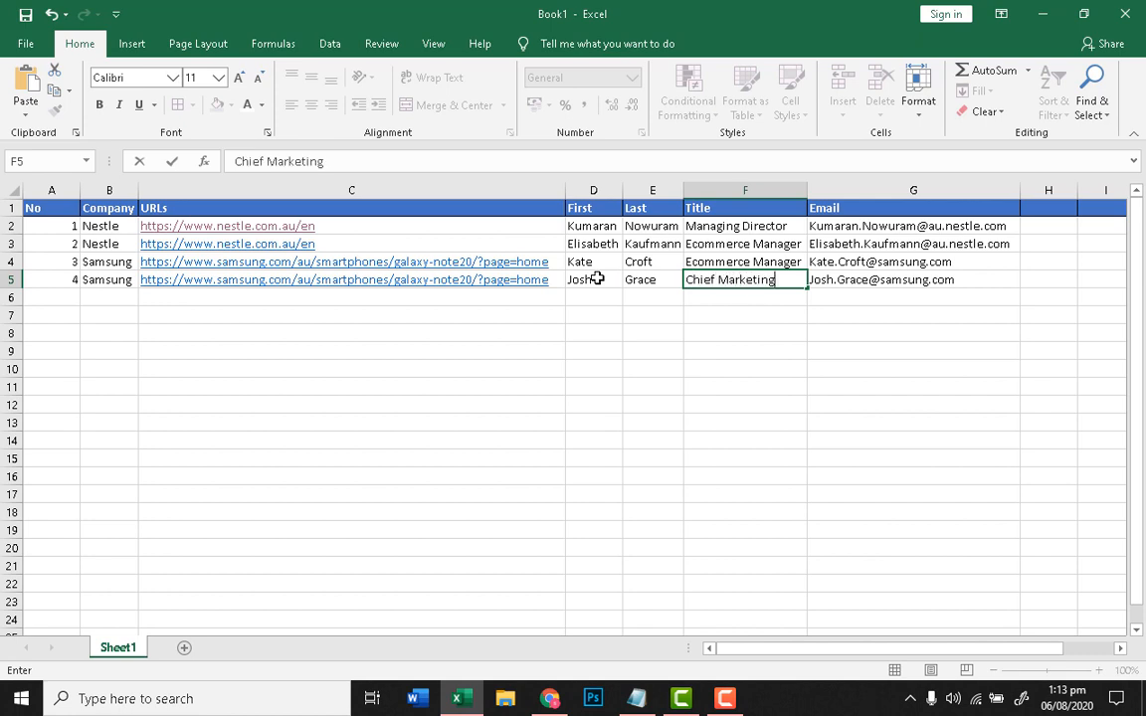
text( Officer)
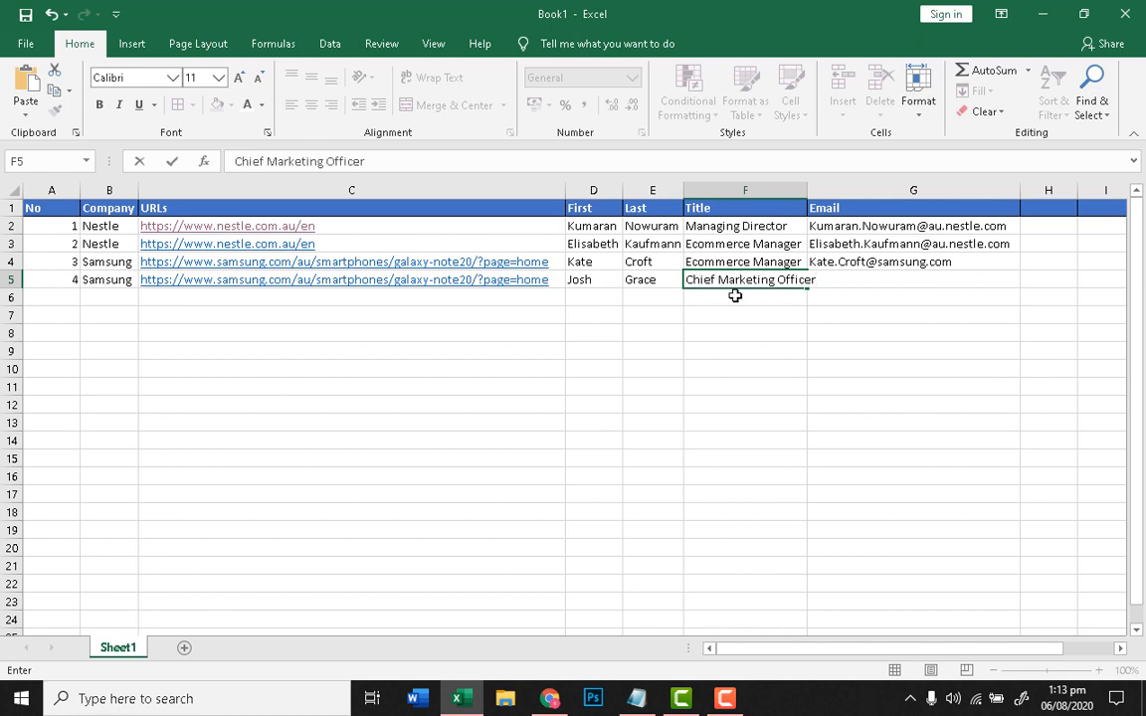
click(736, 386)
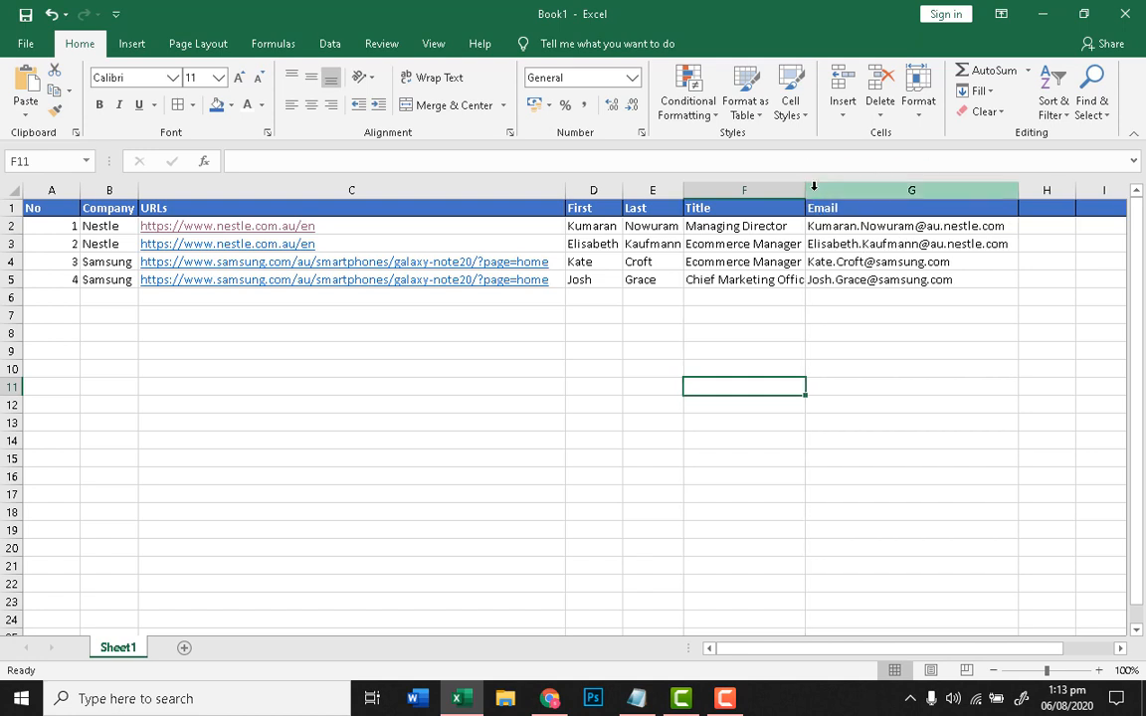
double_click(810, 192)
Step: Deselect the finished row and switch back to MailTester.com in Chrome
click(304, 350)
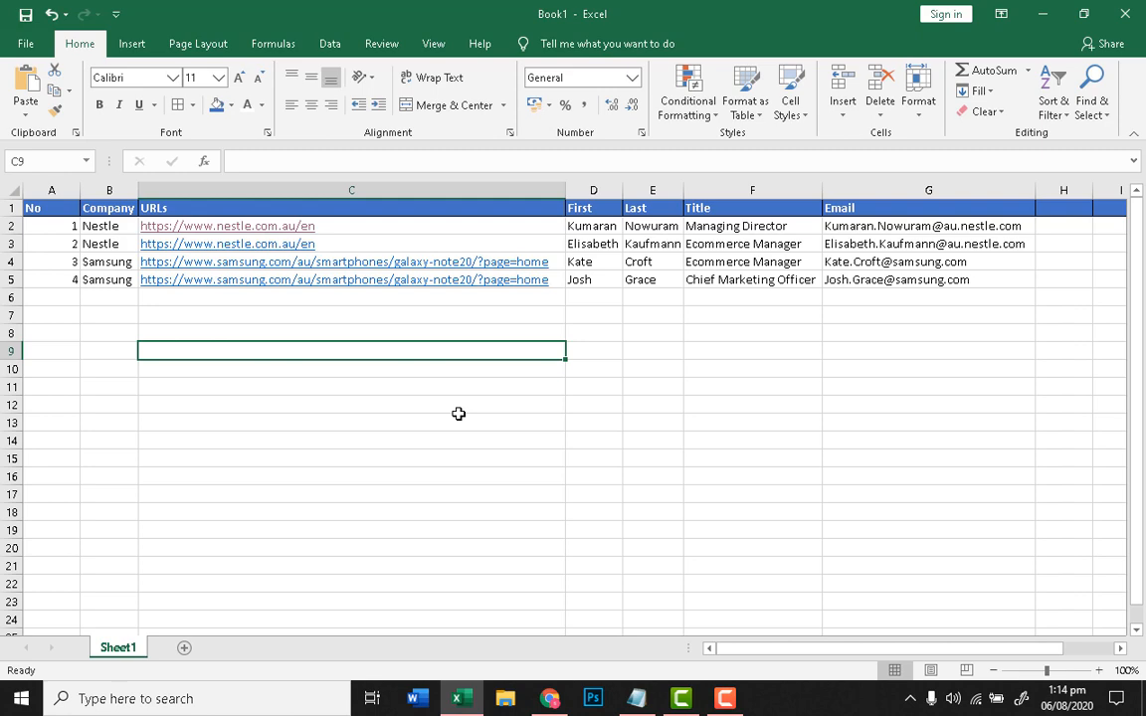
click(554, 702)
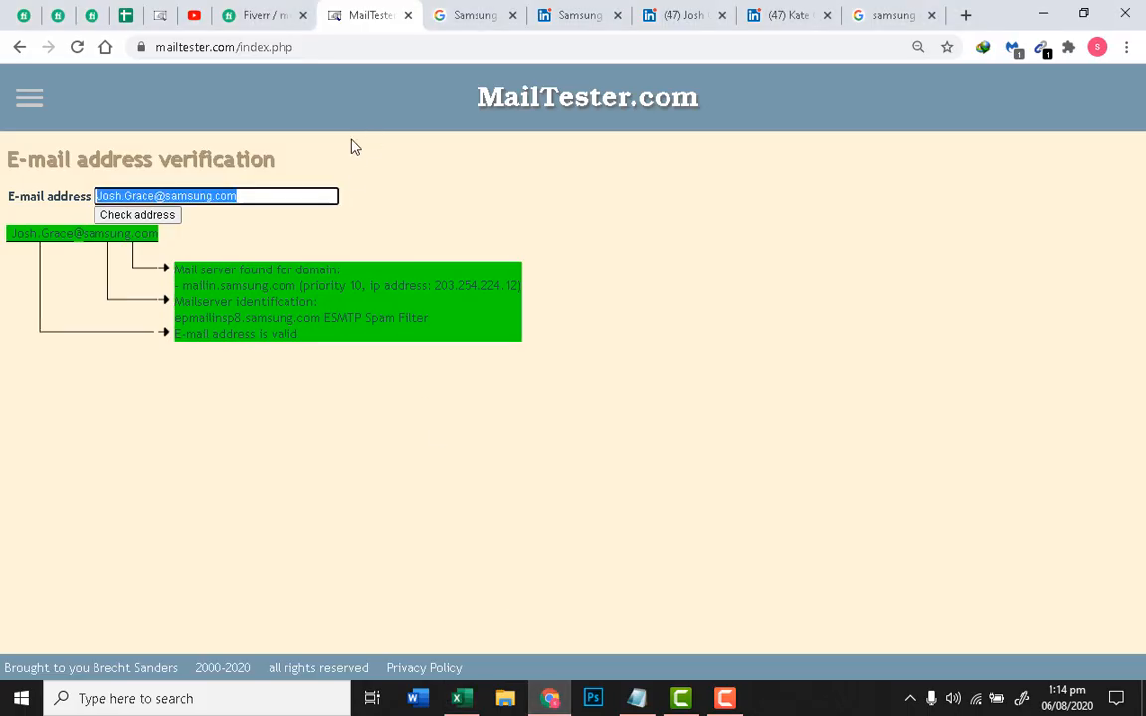
Step: Delete the previously checked address from the E-mail address field, leaving it empty
right_click(396, 282)
triple_click(280, 192)
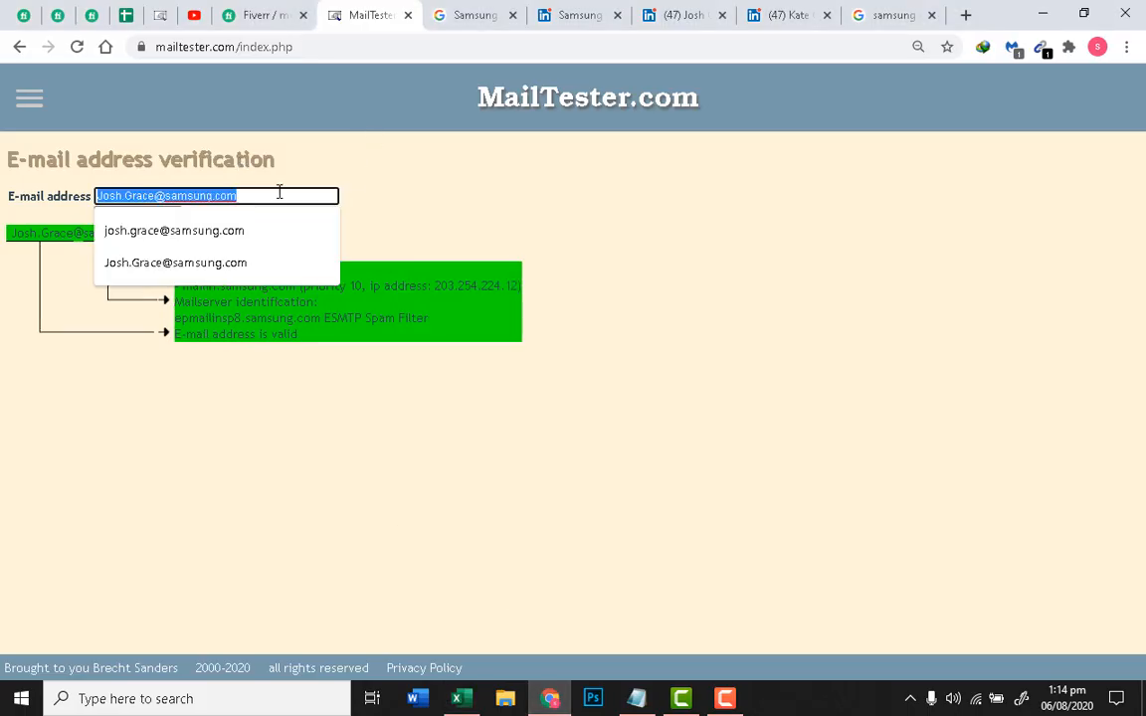
key(BackSpace)
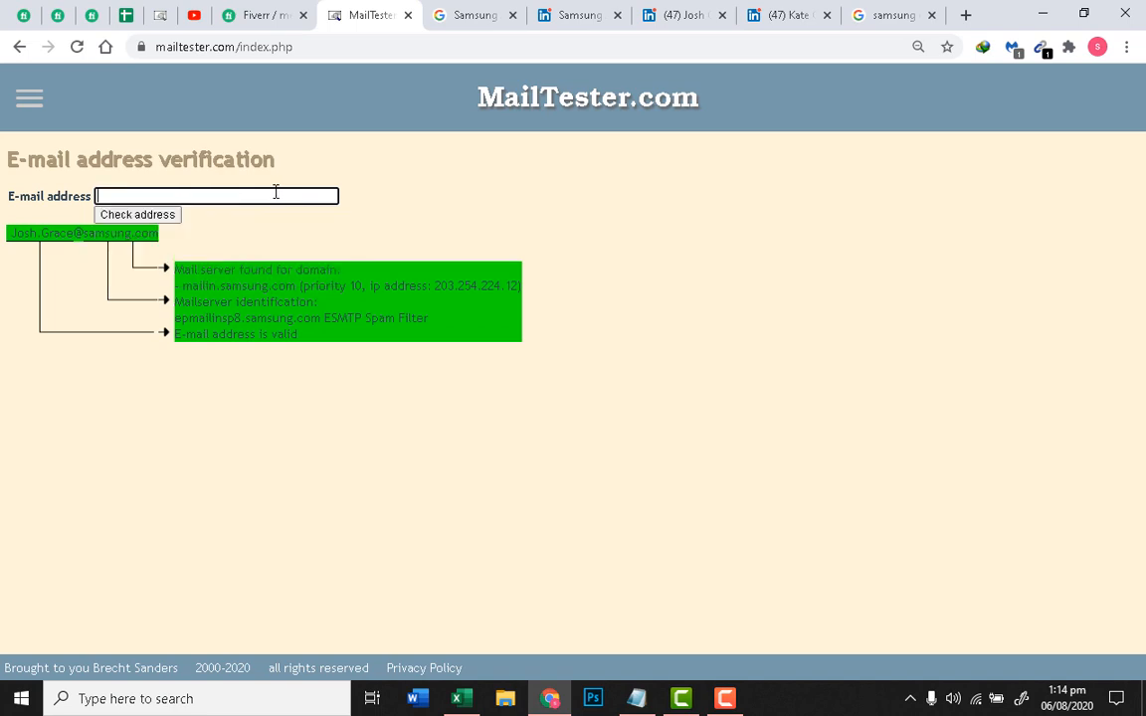
click(377, 194)
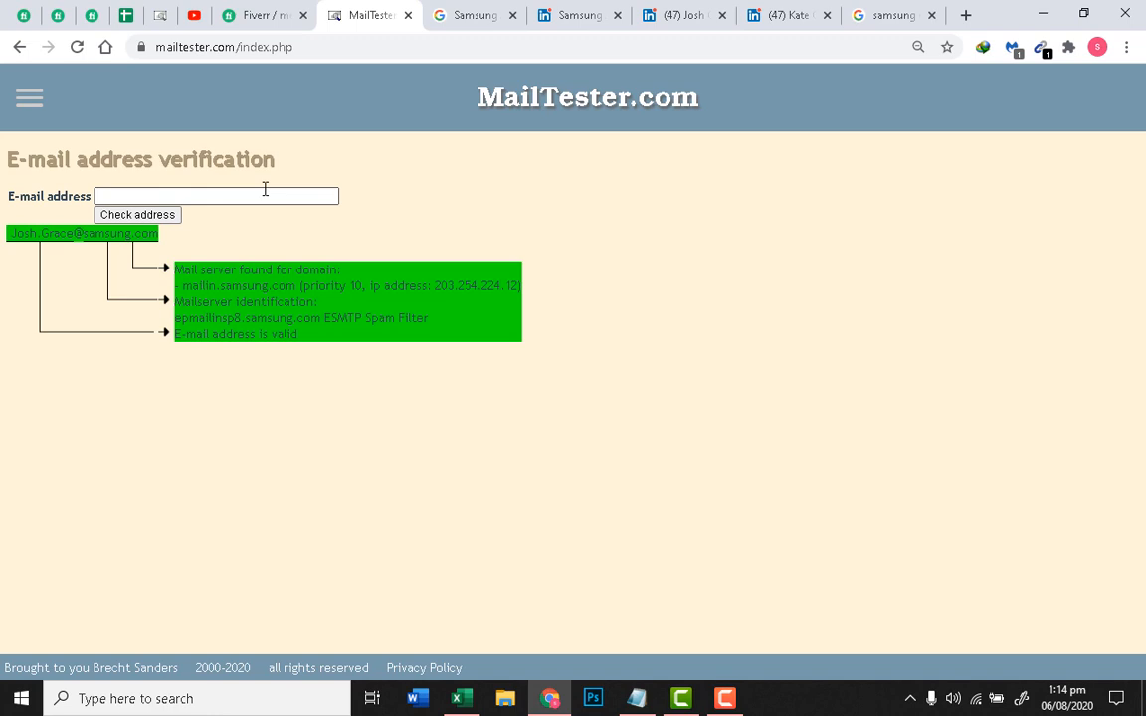
click(268, 189)
click(353, 199)
click(329, 197)
click(443, 196)
Step: Return to the MailTester.com page from the taskbar
mouse_move(684, 708)
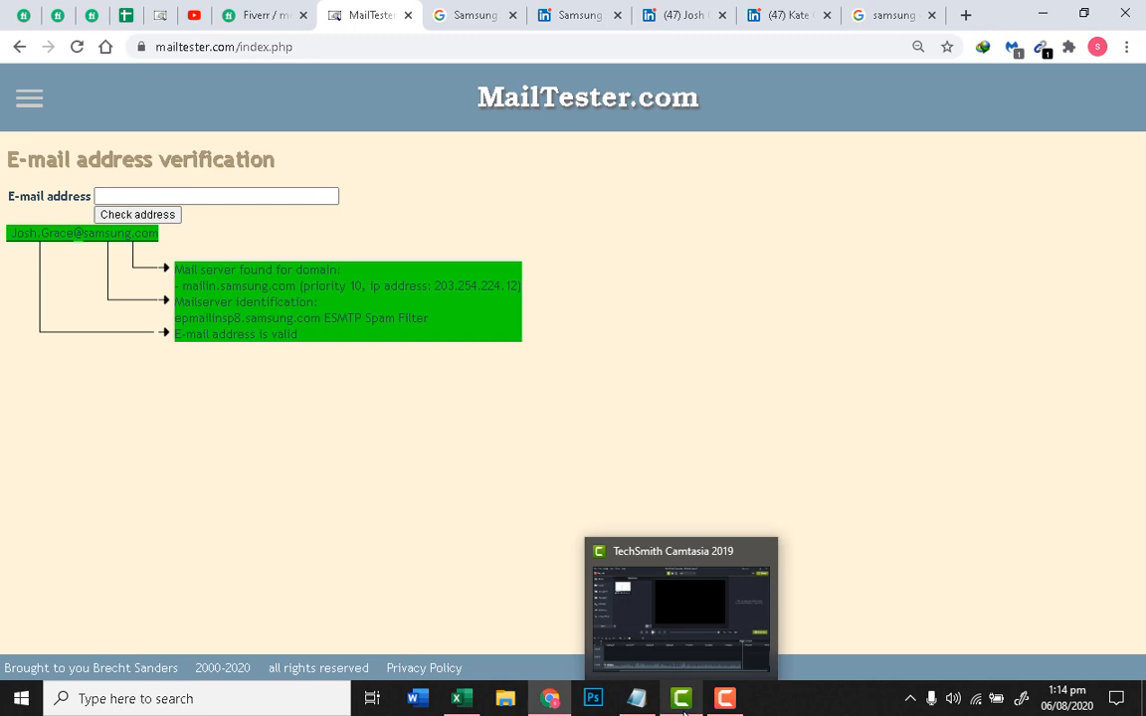
click(679, 708)
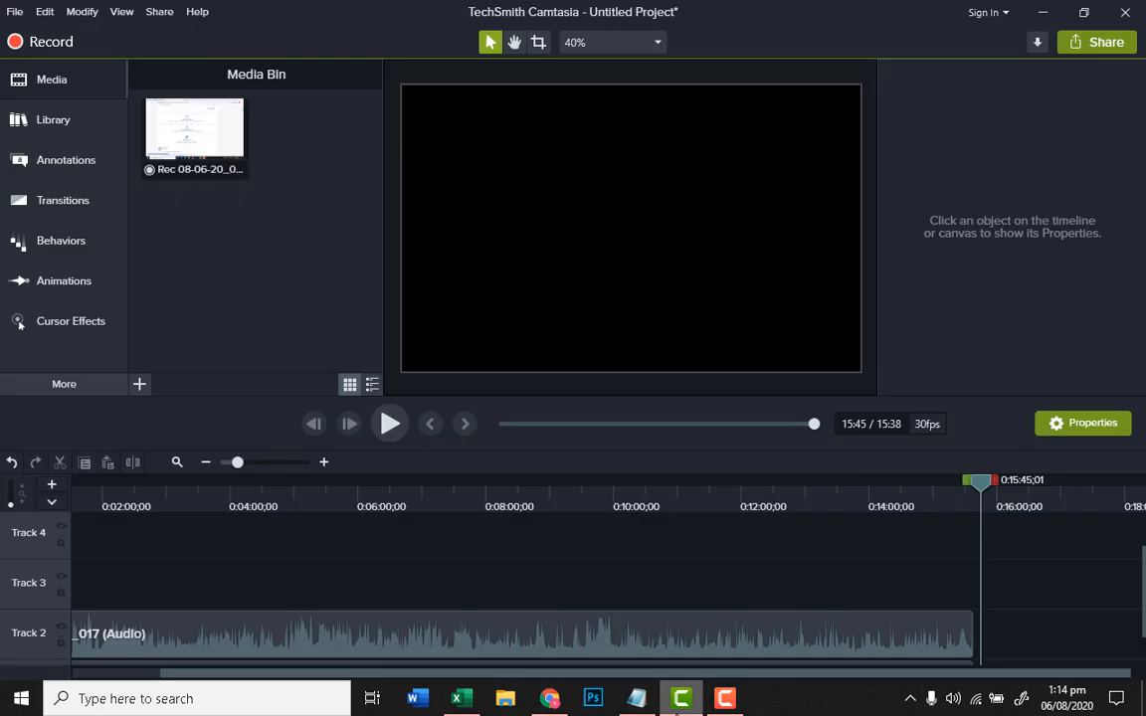
click(563, 700)
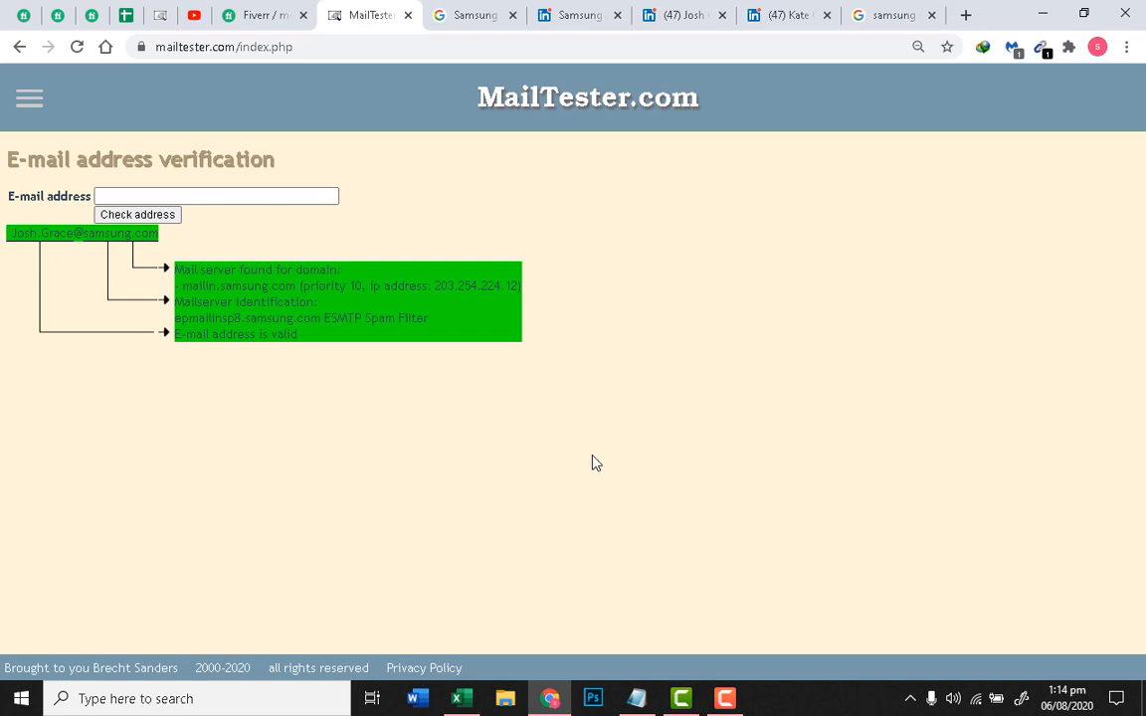